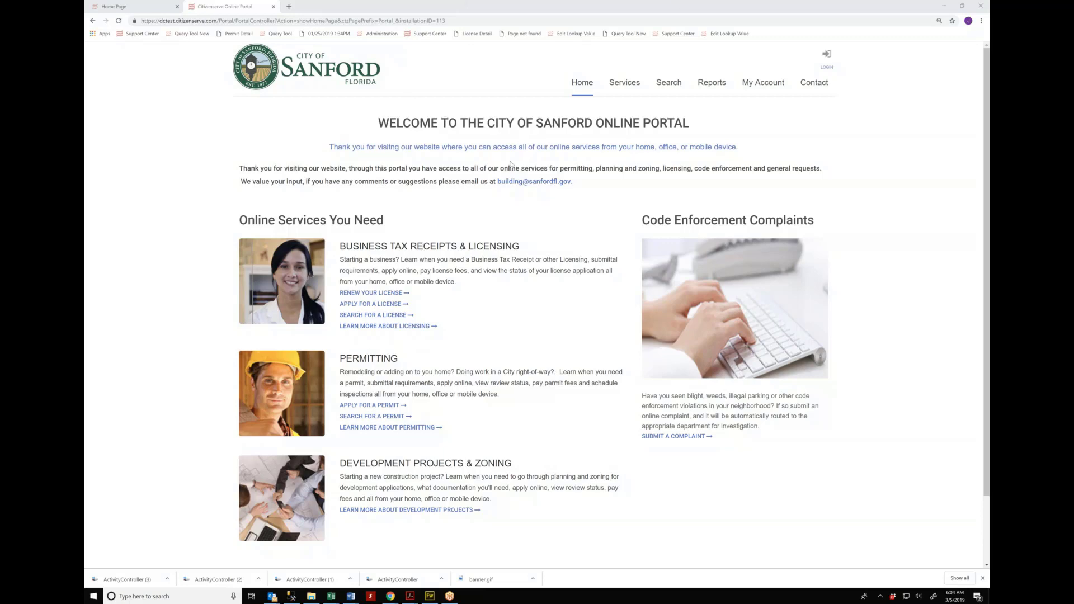
# Step: Highlight the opening lines of the welcome text, then reveal the Services dropdown
pyautogui.moveTo(332, 147); pyautogui.dragTo(350, 168)
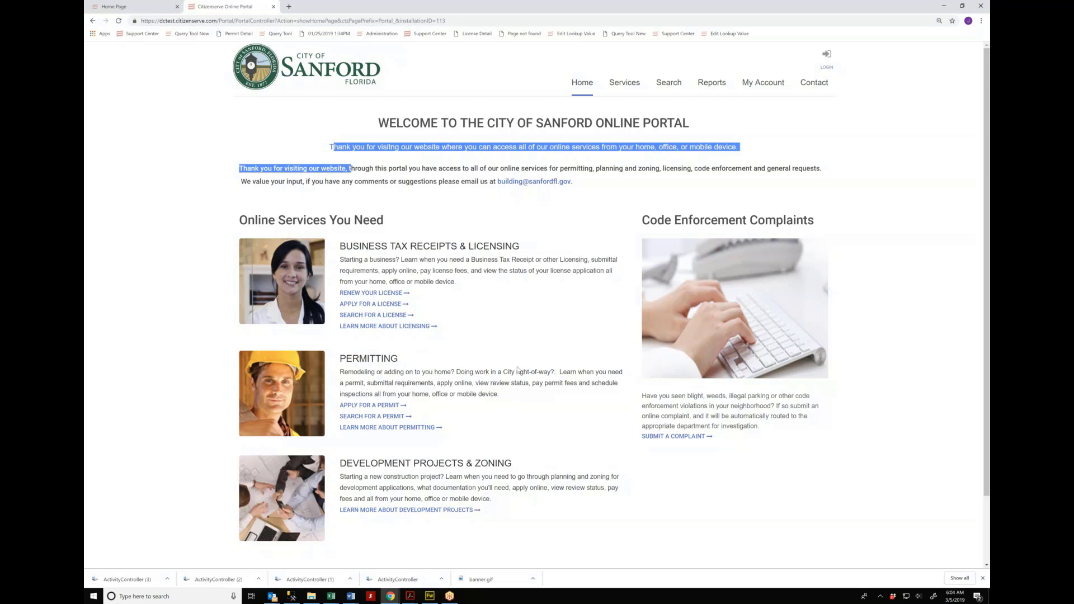
pyautogui.click(484, 226)
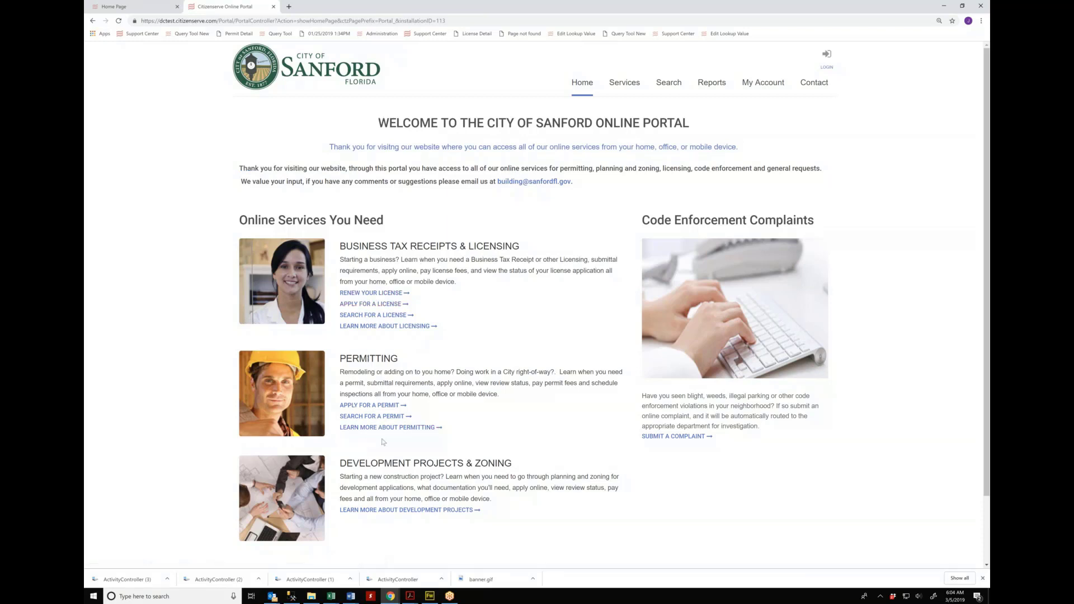
pyautogui.moveTo(621, 91)
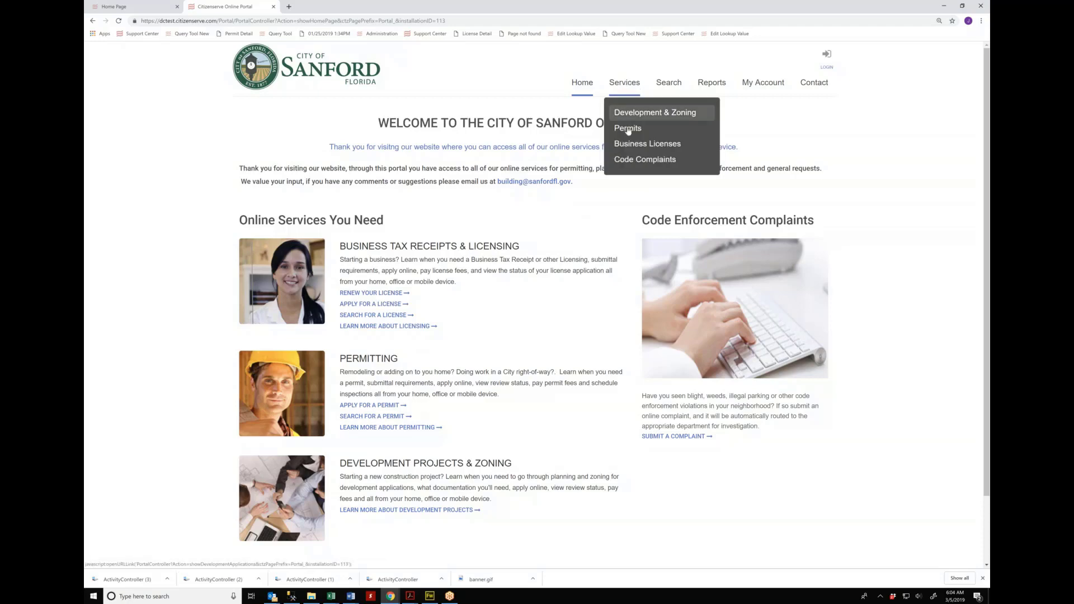
# Step: Go to Services > Permits > 'Do you need a permit?' and zoom the page in
pyautogui.click(628, 130)
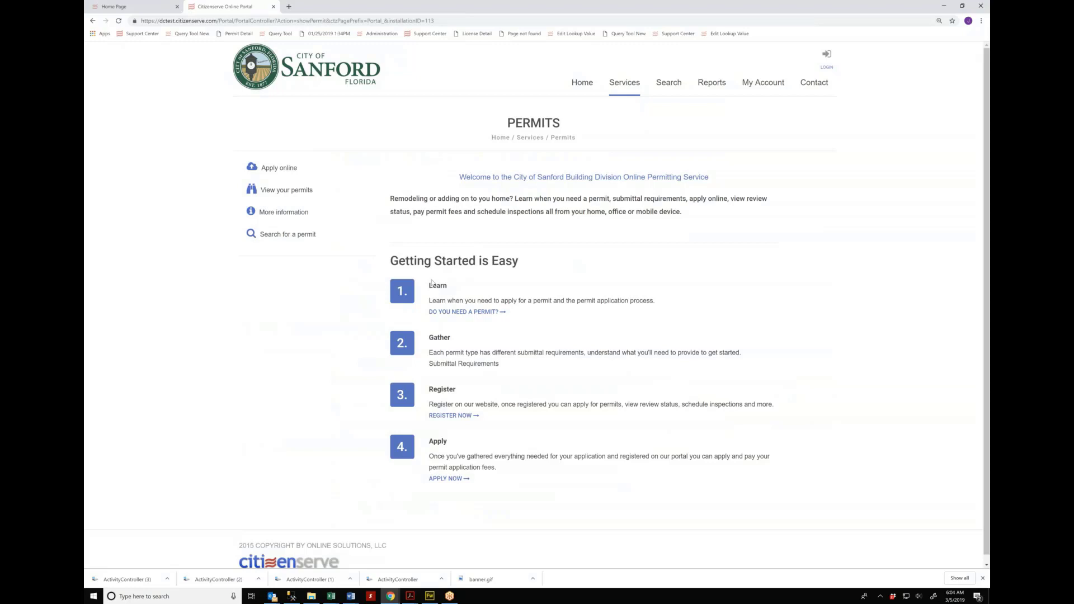
pyautogui.click(466, 315)
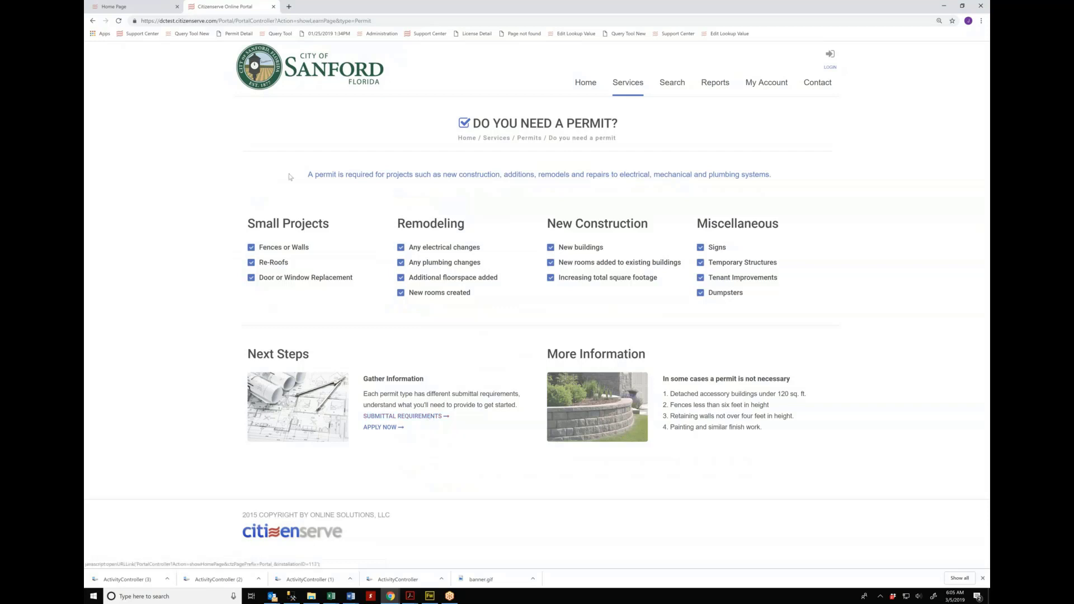
pyautogui.moveTo(641, 88)
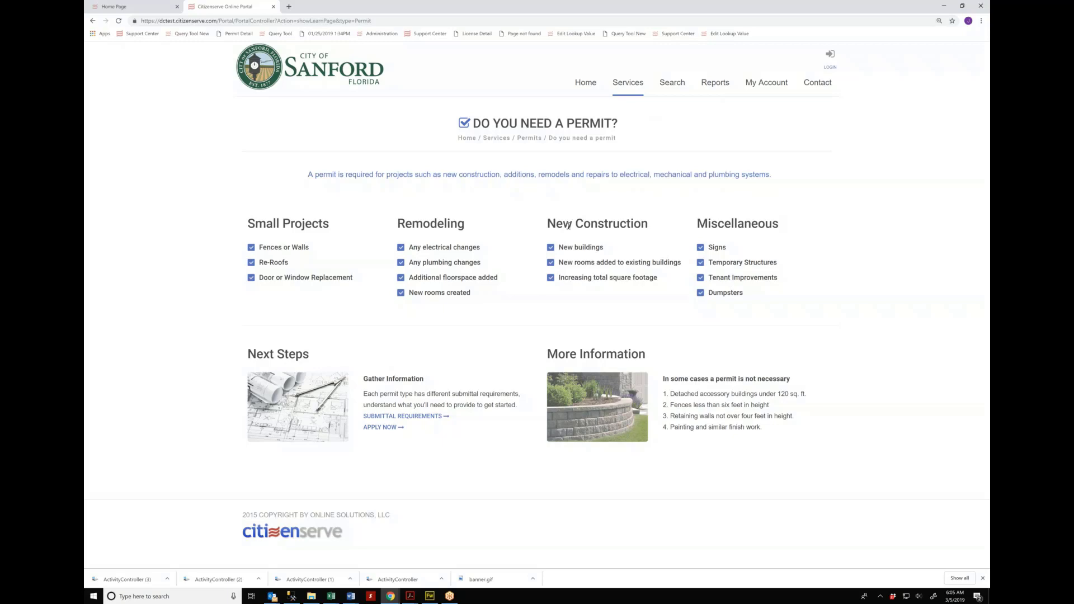
pyautogui.hotkey('ctrl', '+')
pyautogui.hotkey('ctrl', '+')
pyautogui.hotkey('ctrl', '+')
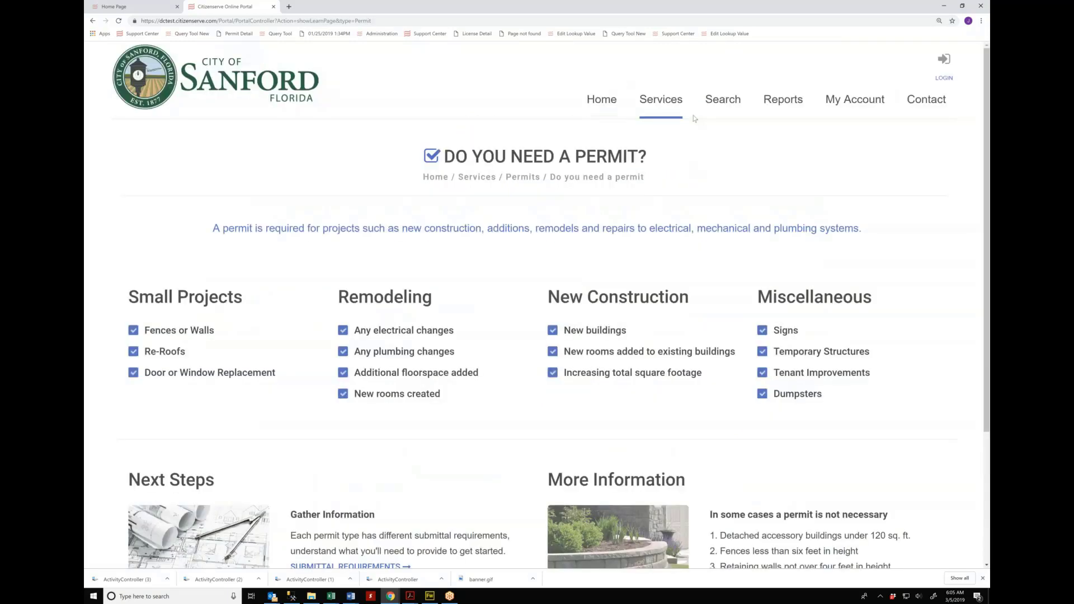
pyautogui.moveTo(693, 118)
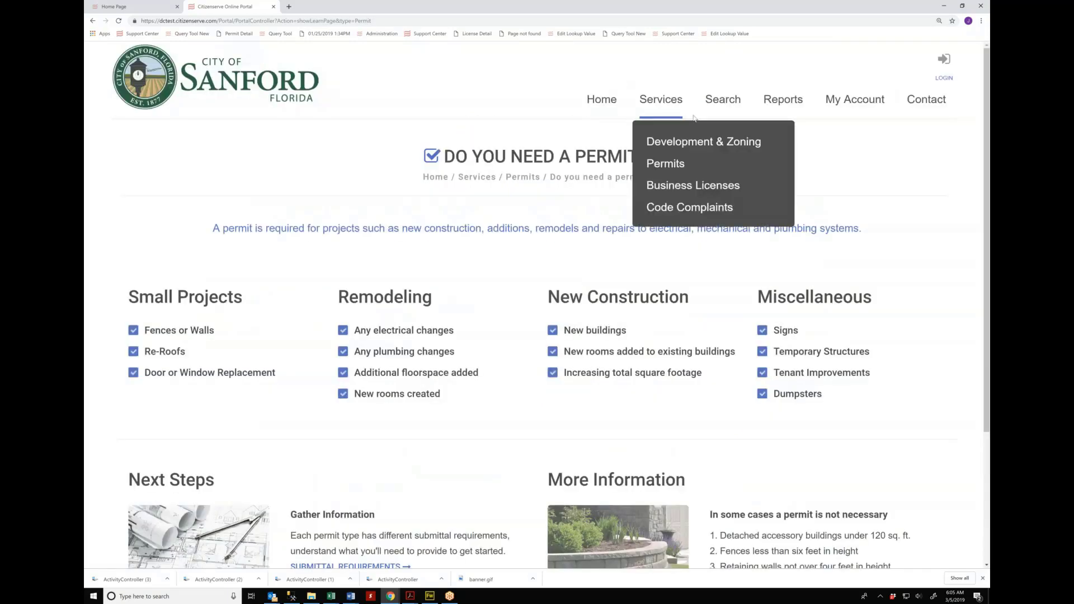
# Step: Search Code Complaints with address 'live oak', returning 88 records
pyautogui.click(725, 104)
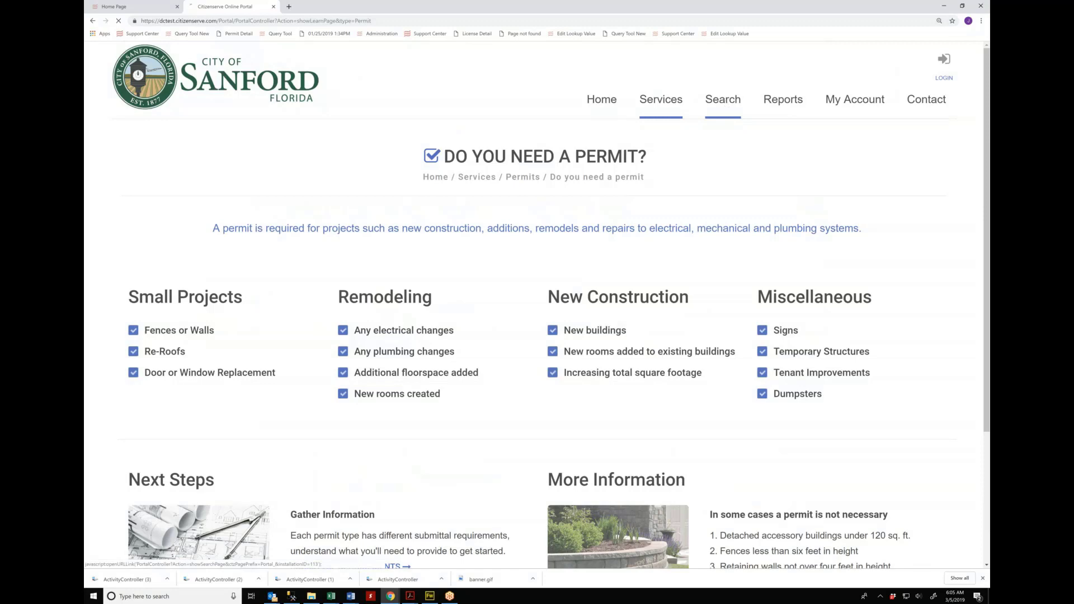
pyautogui.click(285, 269)
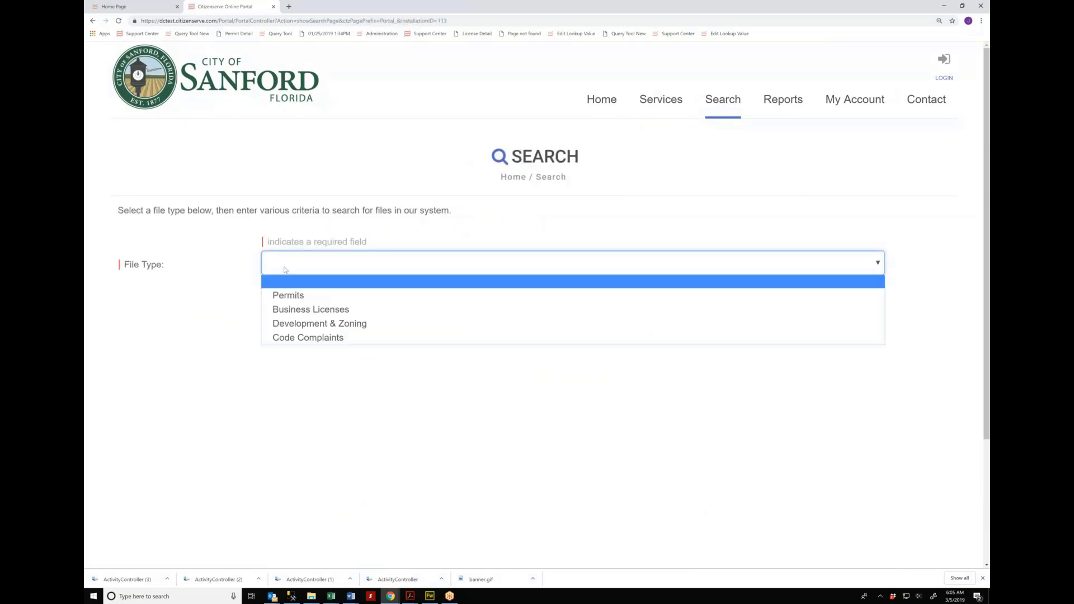
pyautogui.click(293, 338)
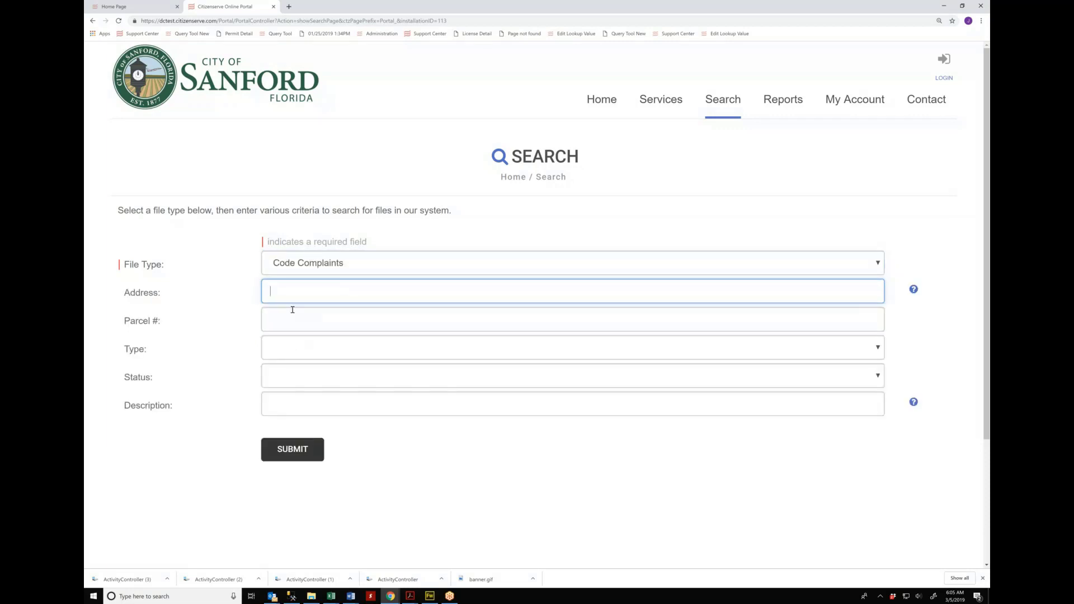
pyautogui.write('live oak')
pyautogui.press('Tab')
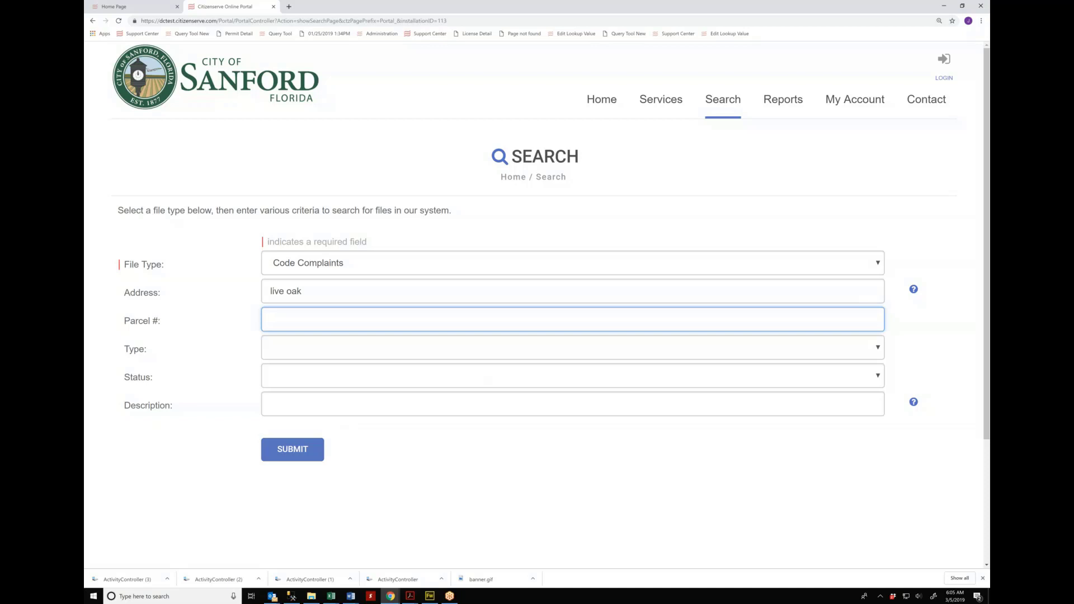
pyautogui.click(292, 449)
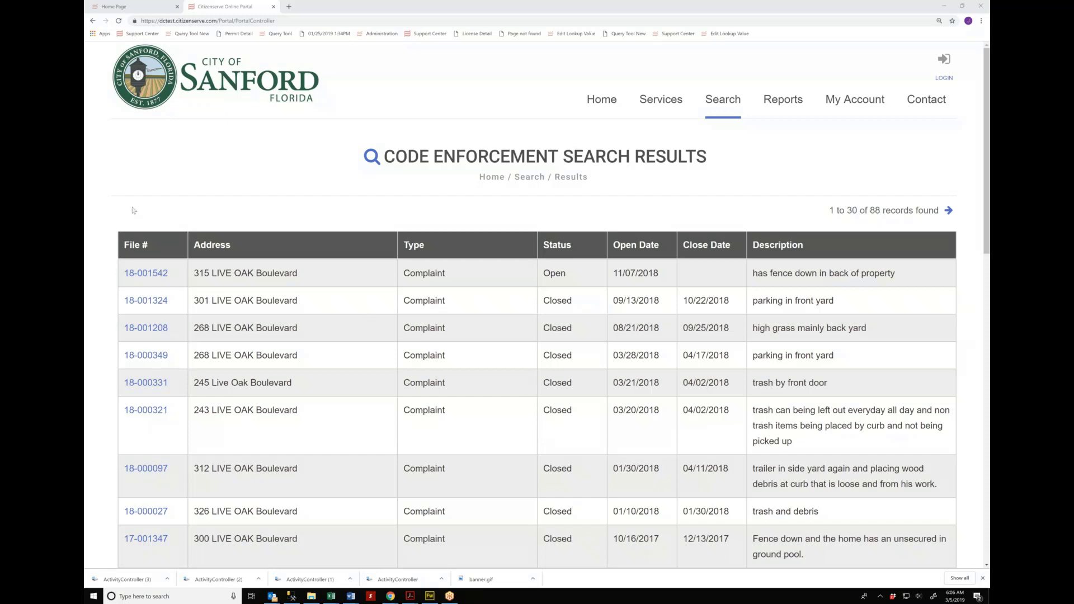
# Step: Open complaint 18-000321 and view its Activities and Violations tabs
pyautogui.click(147, 412)
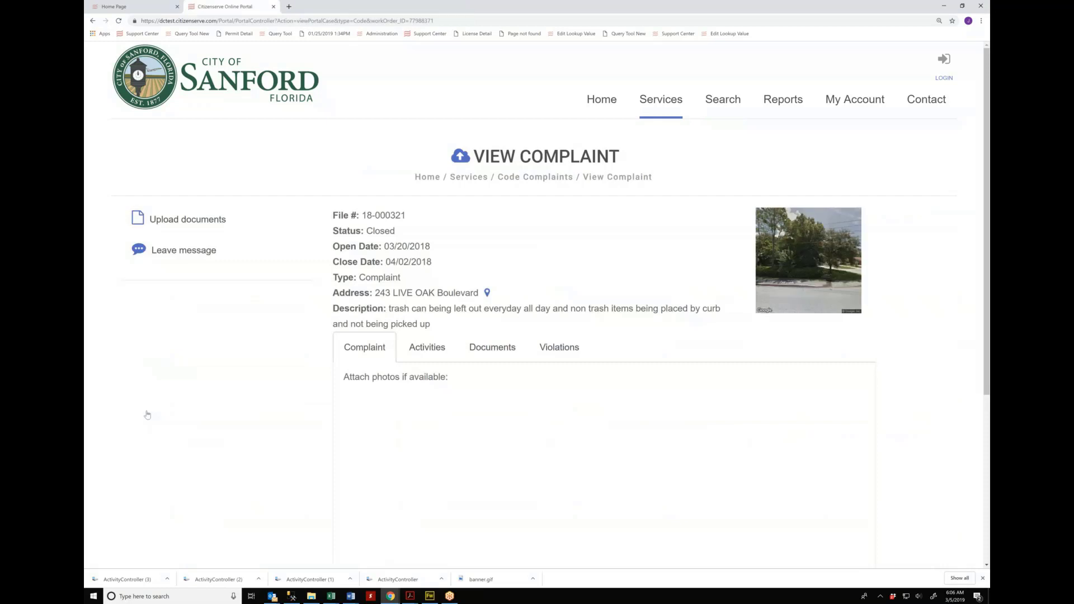
pyautogui.click(425, 348)
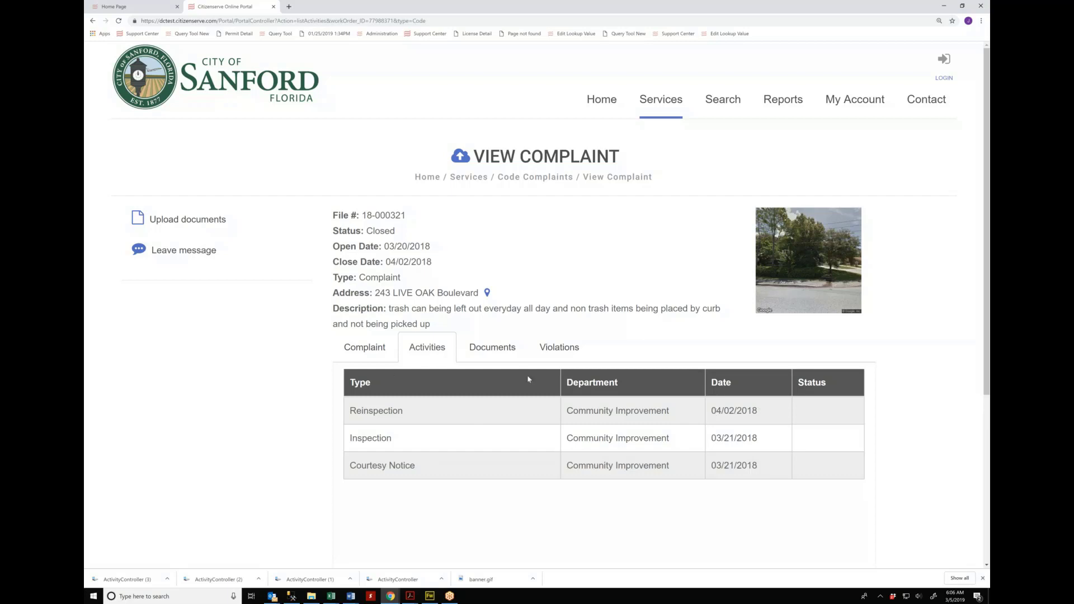
pyautogui.click(551, 350)
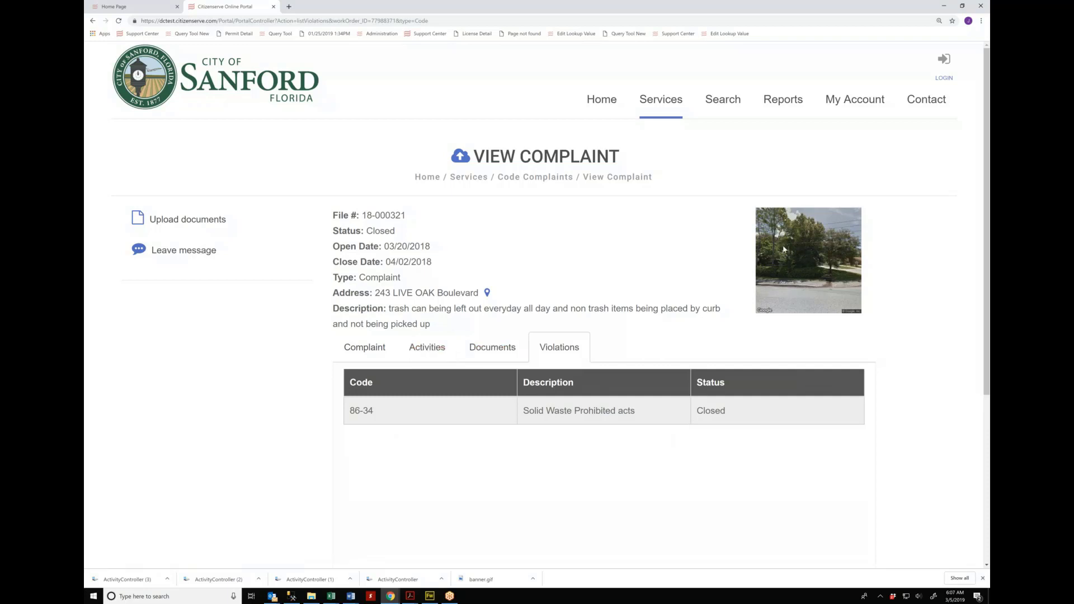
# Step: Show complaint 18-000321's documents, highlight Courtesy Notice.htm, then go to Reports
pyautogui.click(477, 355)
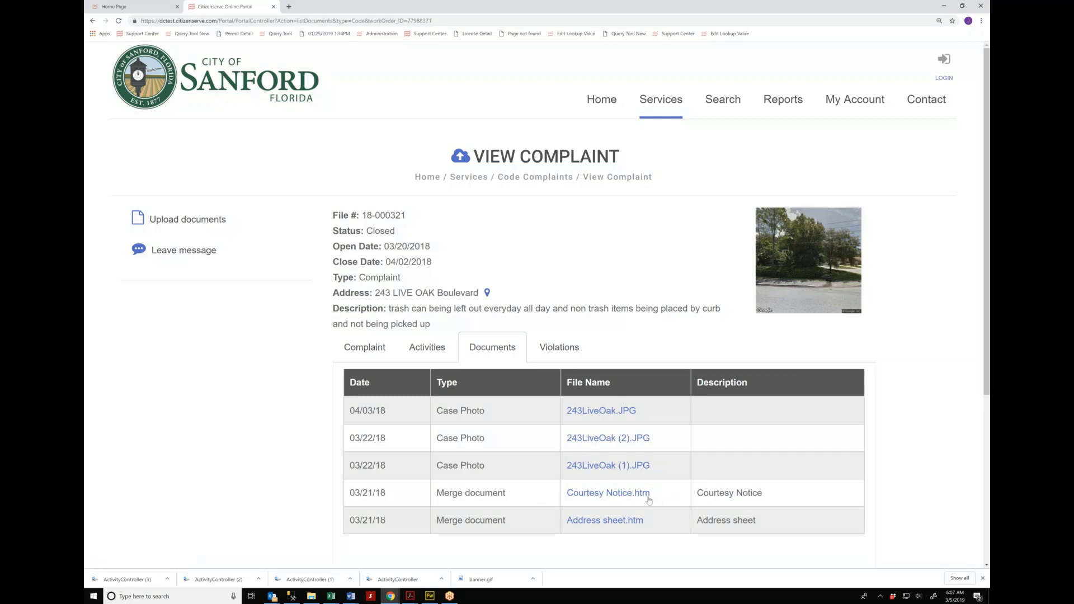
pyautogui.moveTo(649, 494); pyautogui.dragTo(567, 496)
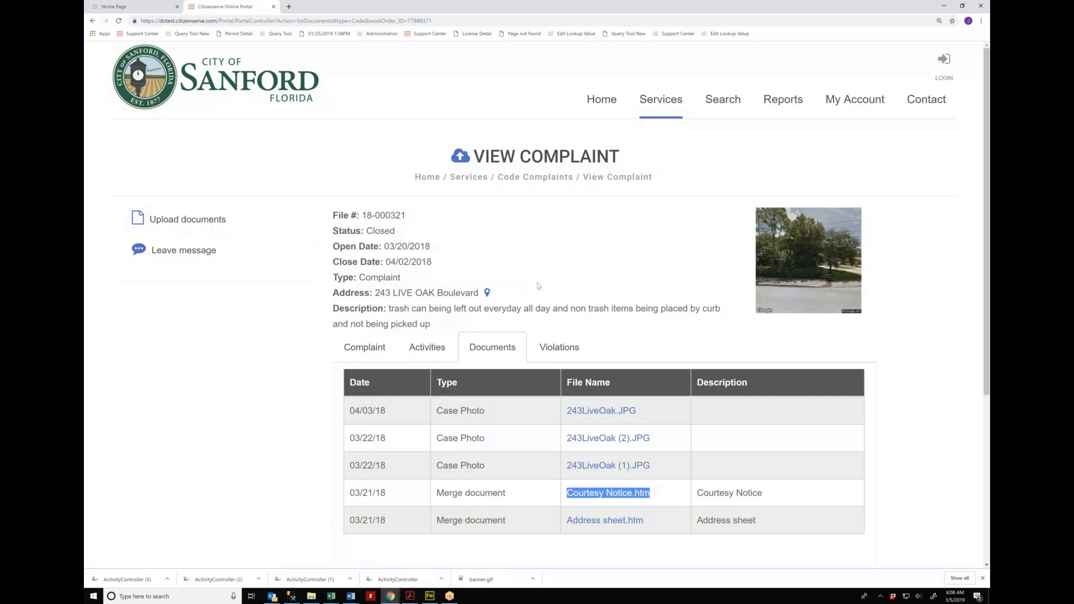
pyautogui.click(782, 105)
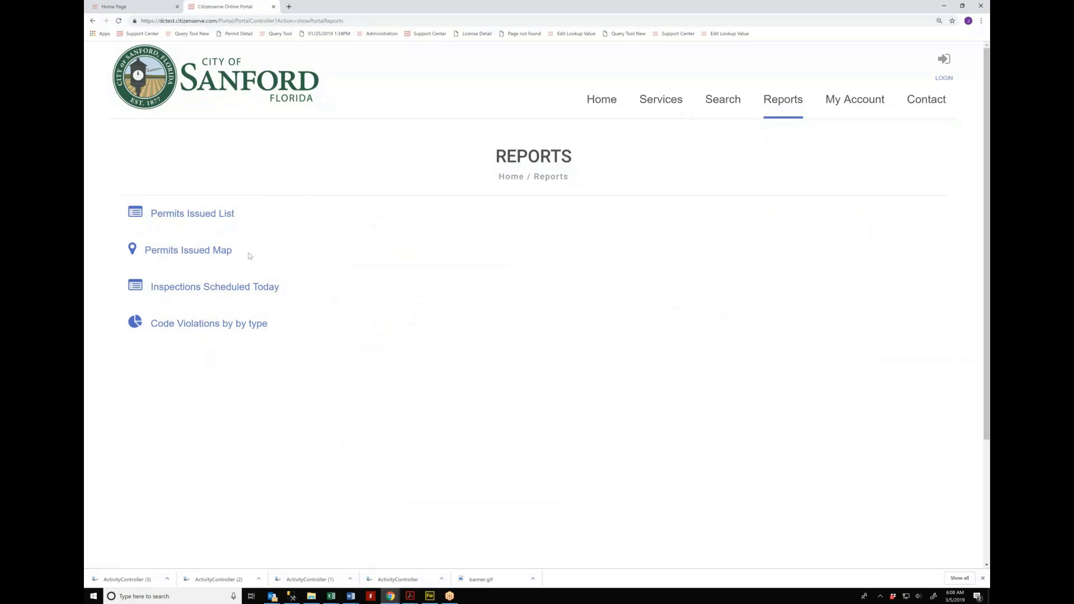
# Step: Run the Code Violations by type report from 01/01/2019 to today
pyautogui.click(229, 329)
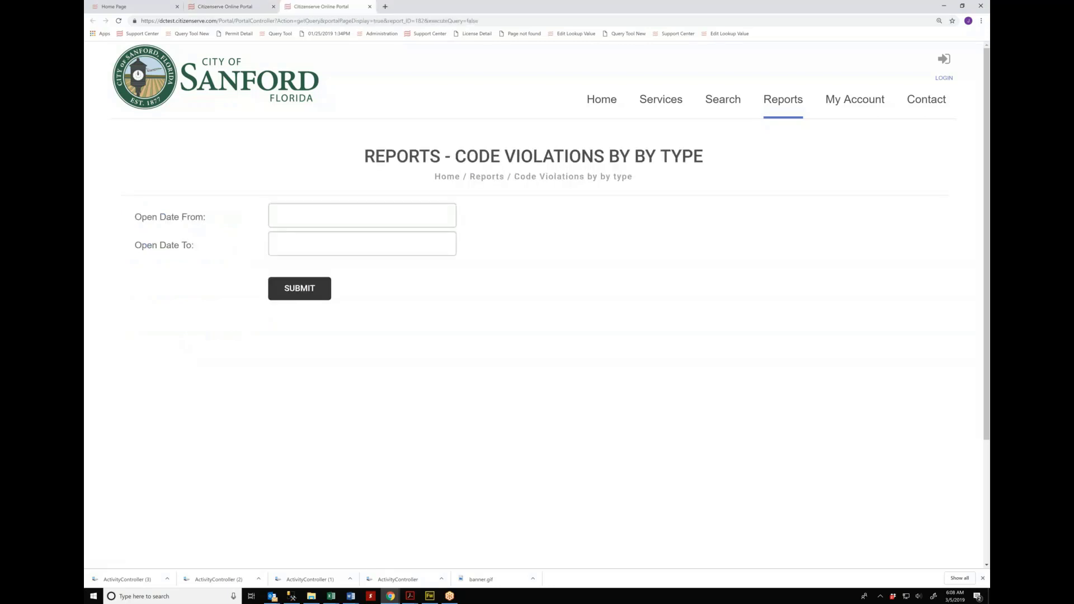
pyautogui.click(324, 215)
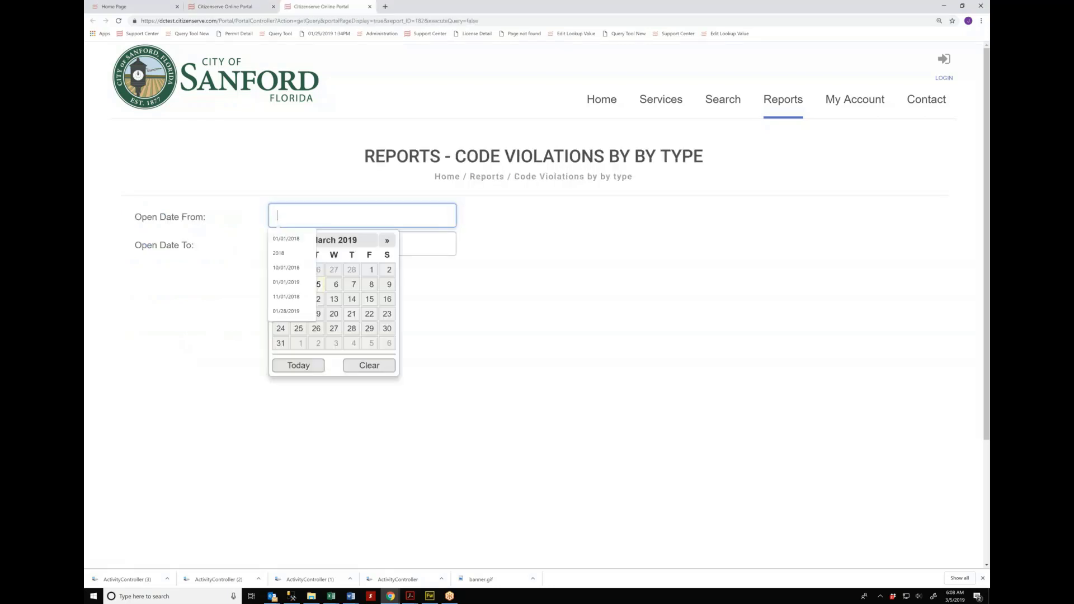
pyautogui.click(324, 216)
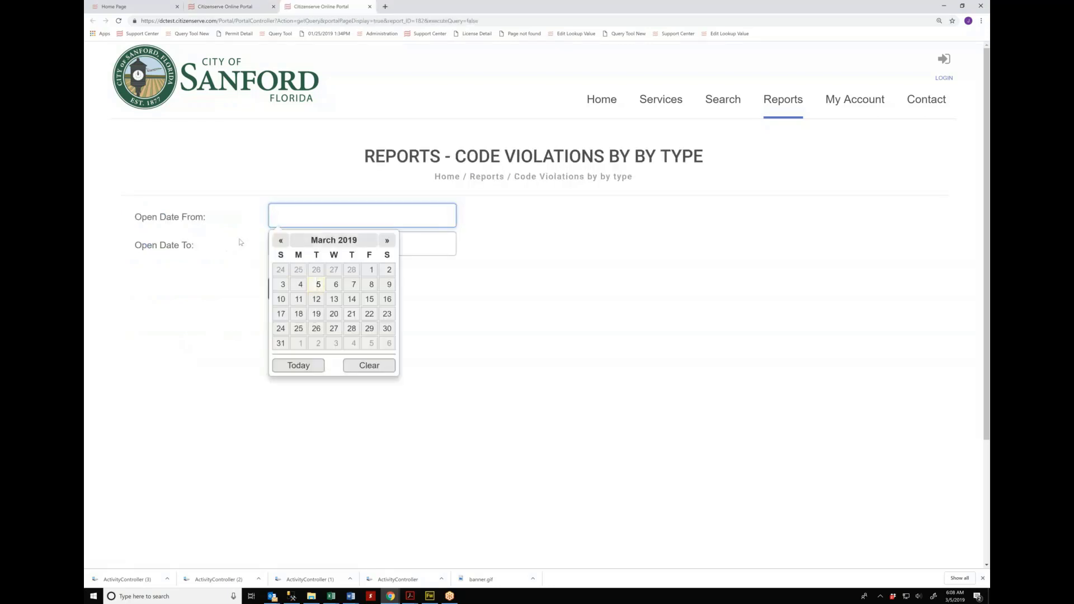
pyautogui.click(281, 242)
pyautogui.click(368, 269)
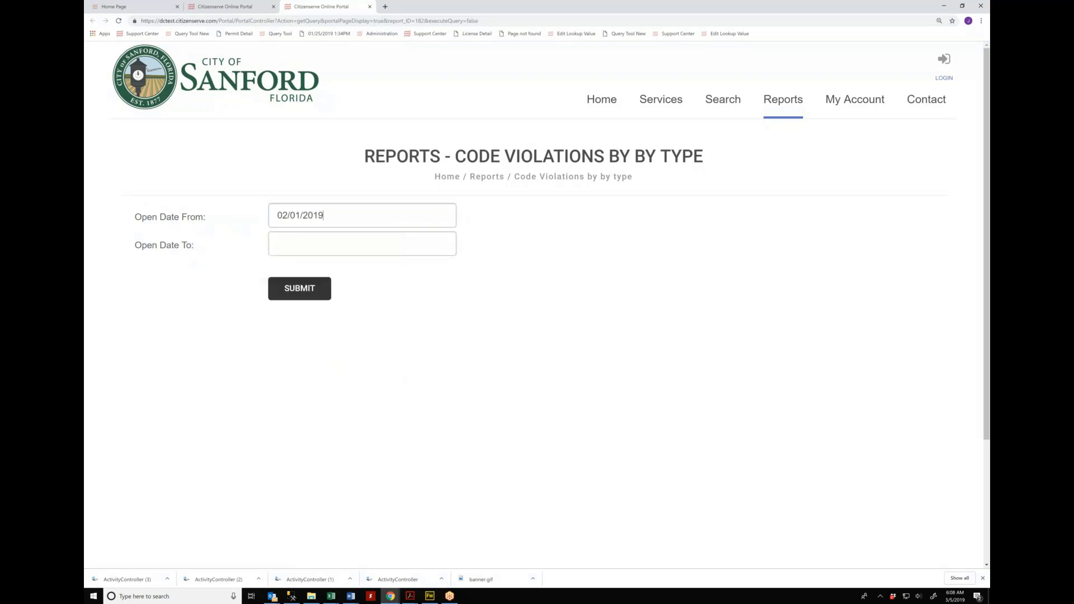
pyautogui.click(342, 208)
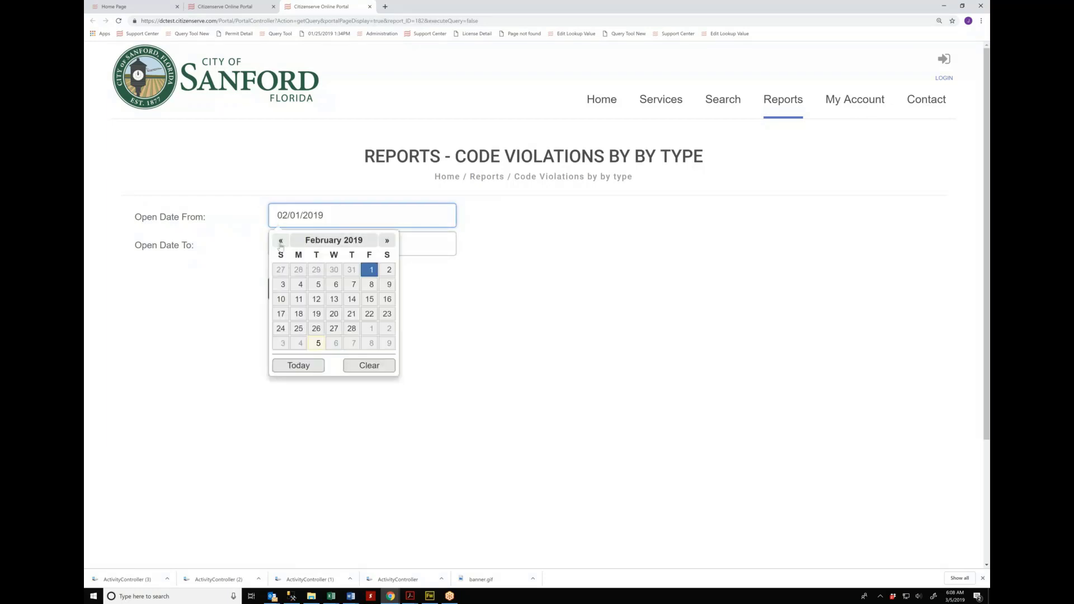
pyautogui.click(280, 240)
pyautogui.click(319, 269)
pyautogui.click(336, 244)
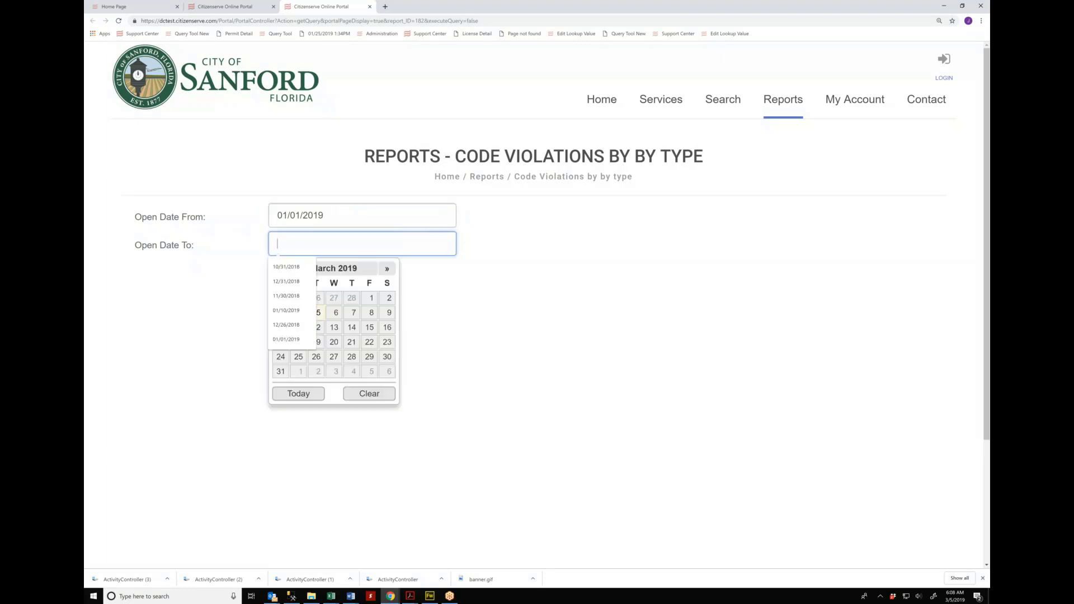
pyautogui.click(299, 393)
pyautogui.click(304, 290)
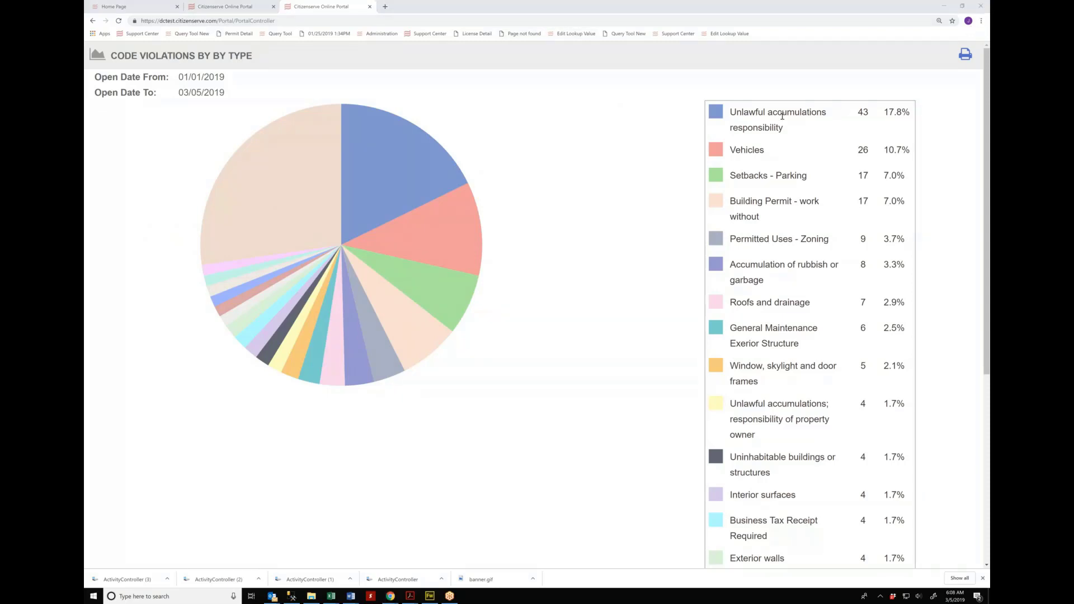
# Step: Highlight the Unlawful accumulations, Vehicles and Setbacks - Parking categories, then close the chart
pyautogui.tripleClick(788, 132)
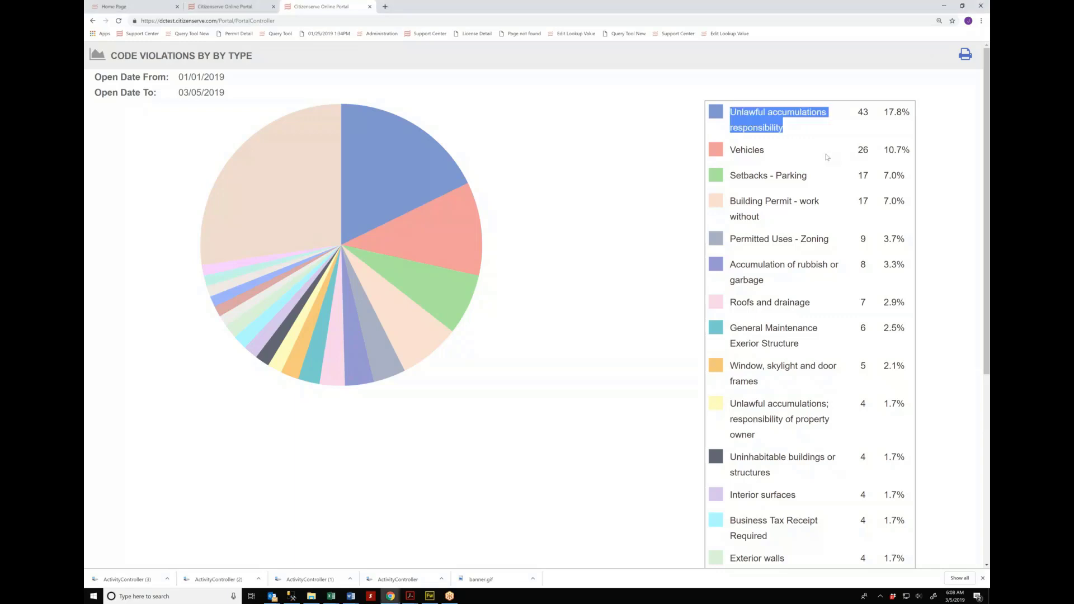
pyautogui.doubleClick(749, 151)
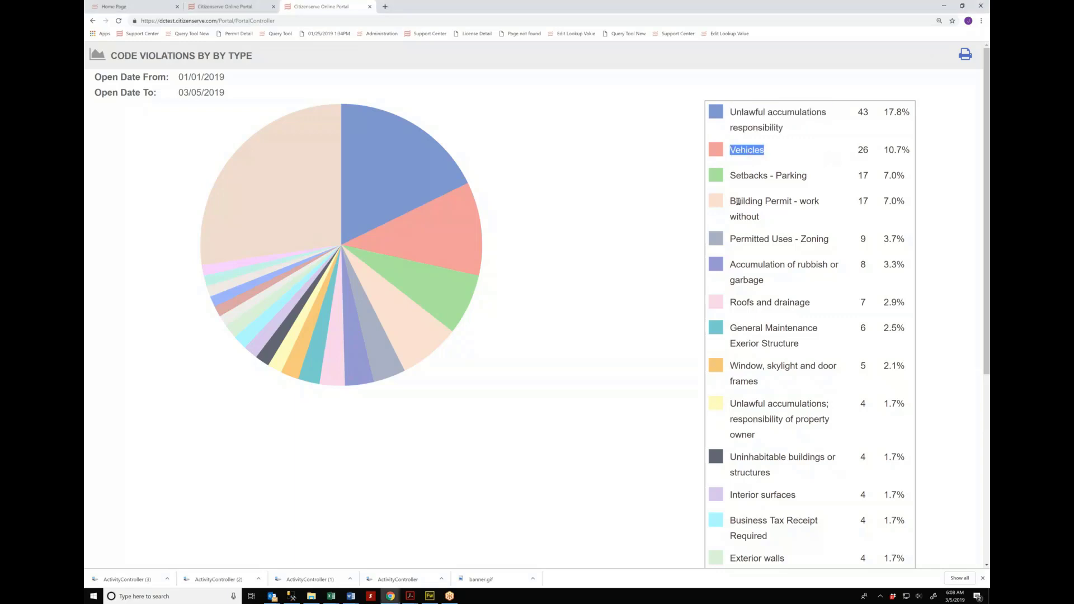
pyautogui.tripleClick(749, 176)
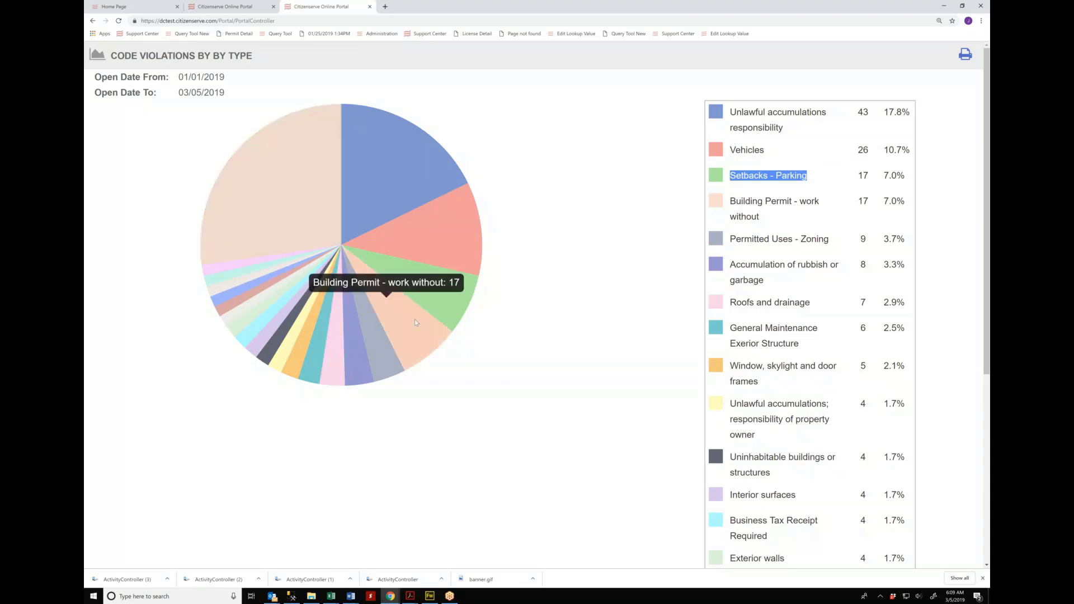
pyautogui.click(369, 7)
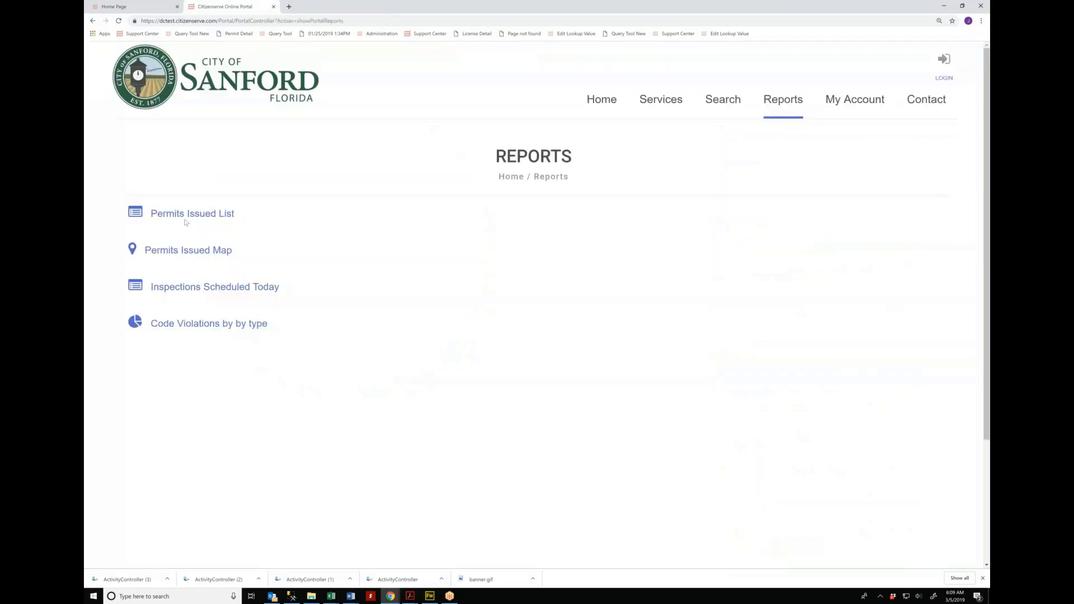
# Step: Run Permits Issued List for 01/01/2019–03/05/2019, highlight Certificate of Appropriateness, then close it
pyautogui.click(221, 215)
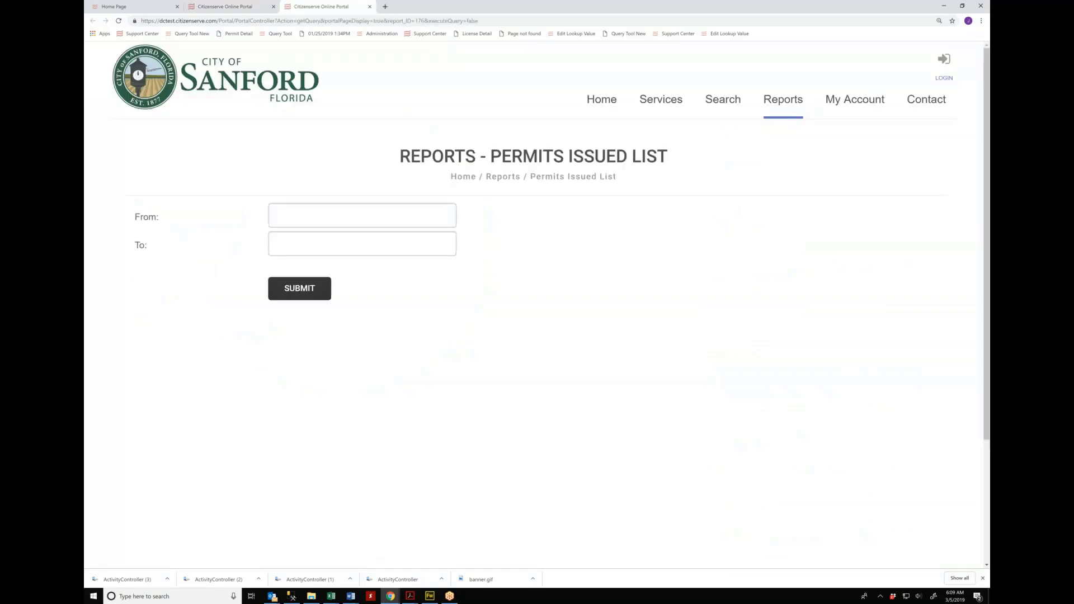
pyautogui.click(326, 221)
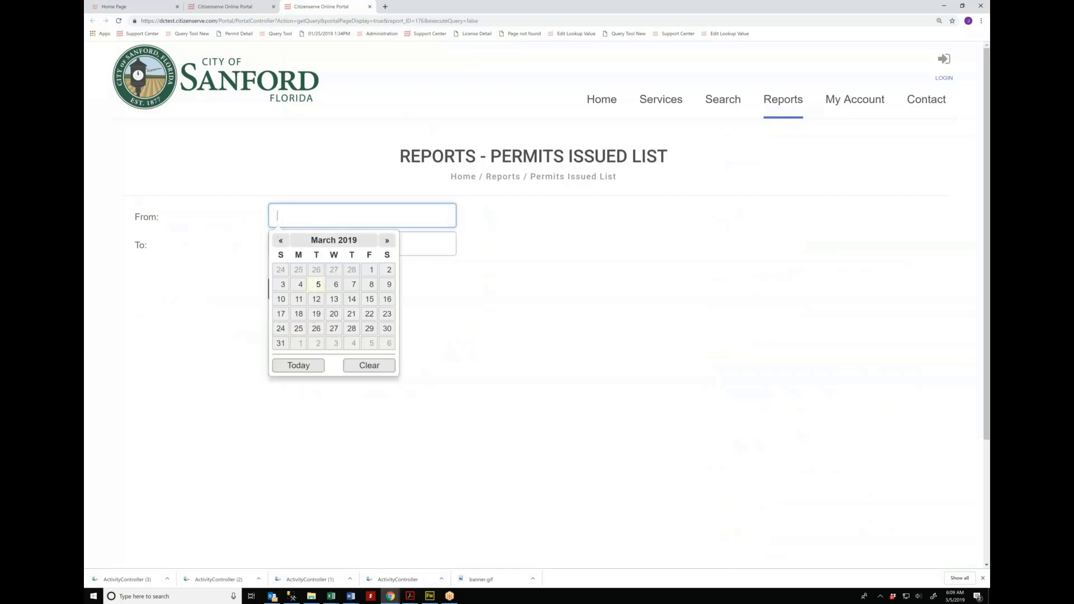
pyautogui.click(279, 241)
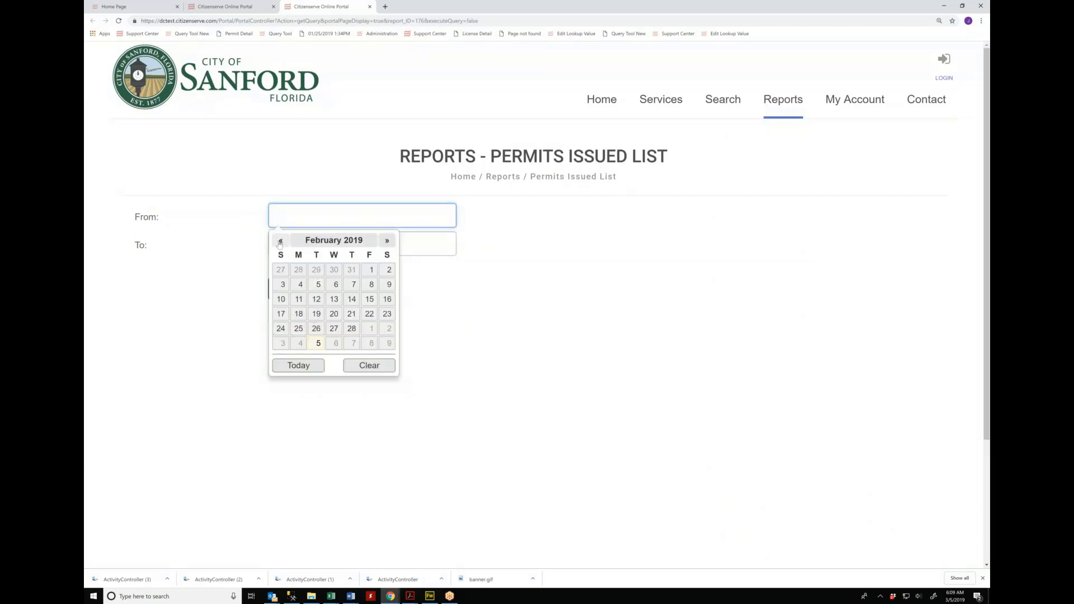
pyautogui.click(280, 241)
pyautogui.click(316, 270)
pyautogui.click(309, 244)
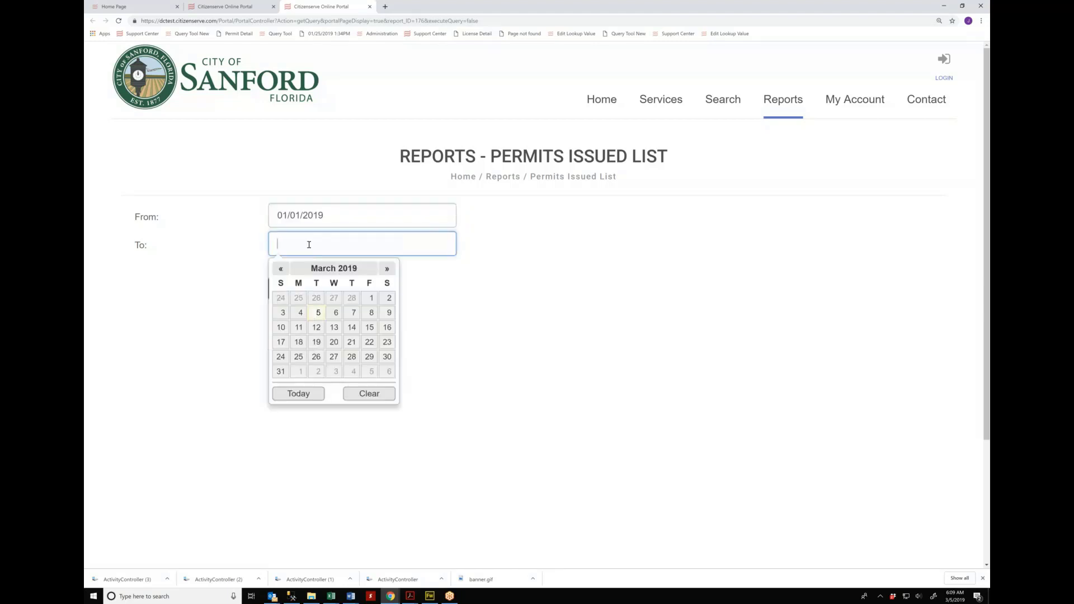
pyautogui.click(302, 396)
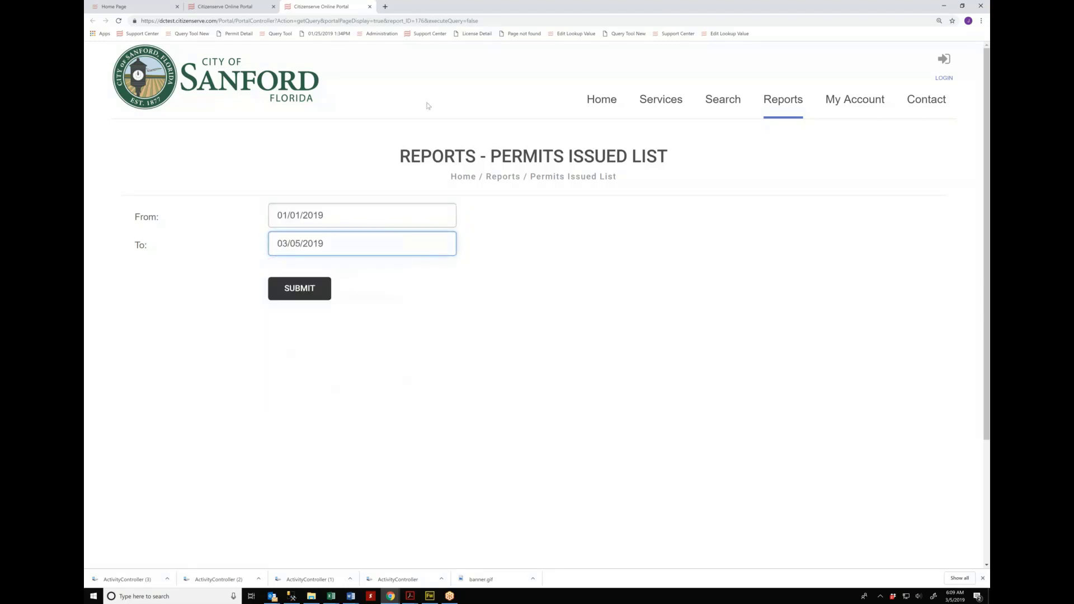
pyautogui.click(305, 294)
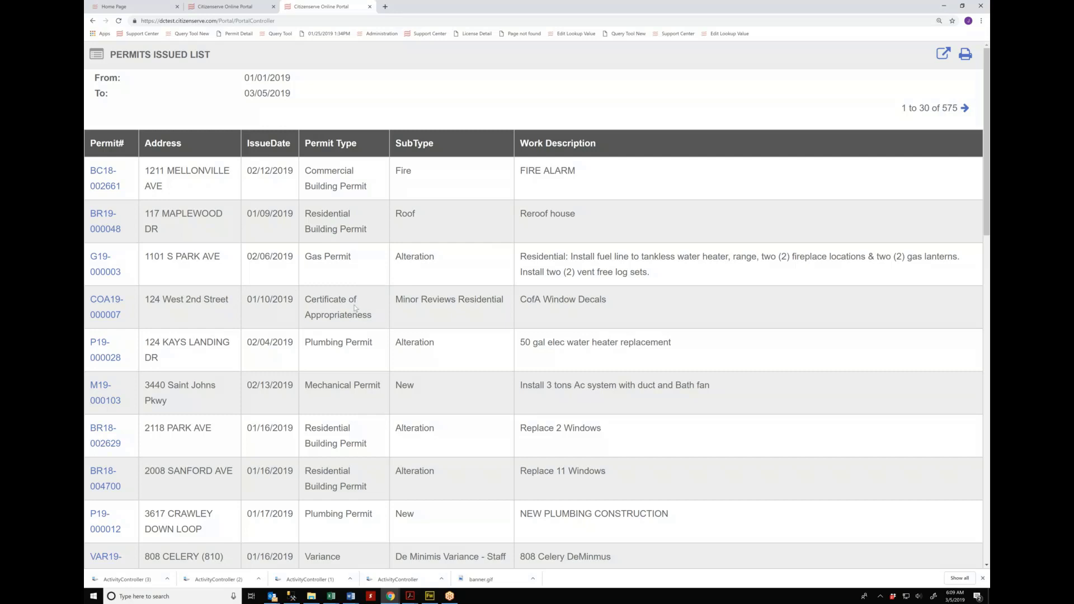
pyautogui.moveTo(372, 316); pyautogui.dragTo(306, 299)
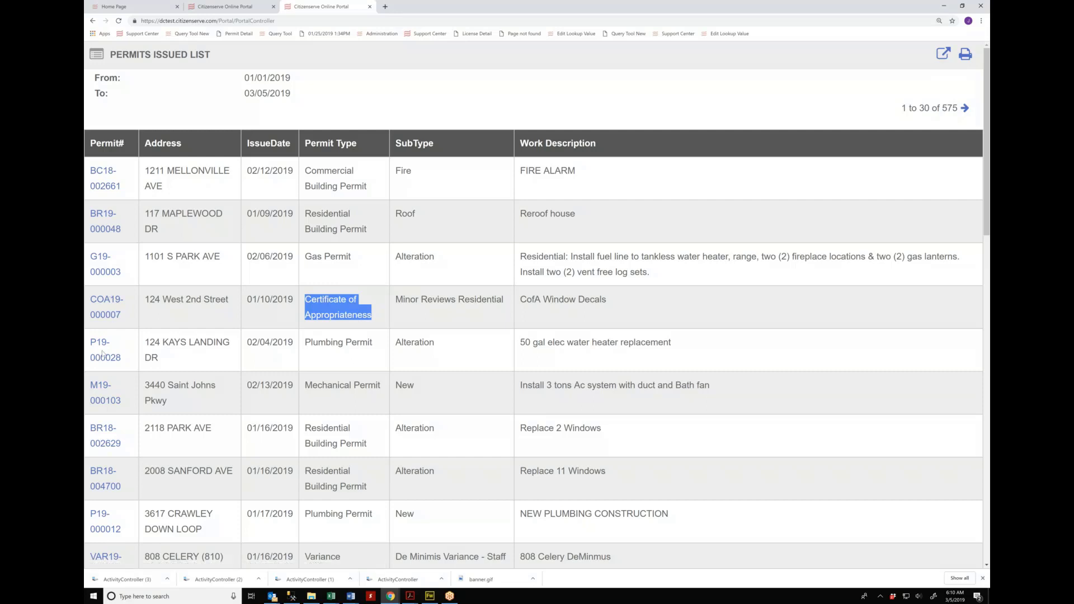
pyautogui.click(369, 6)
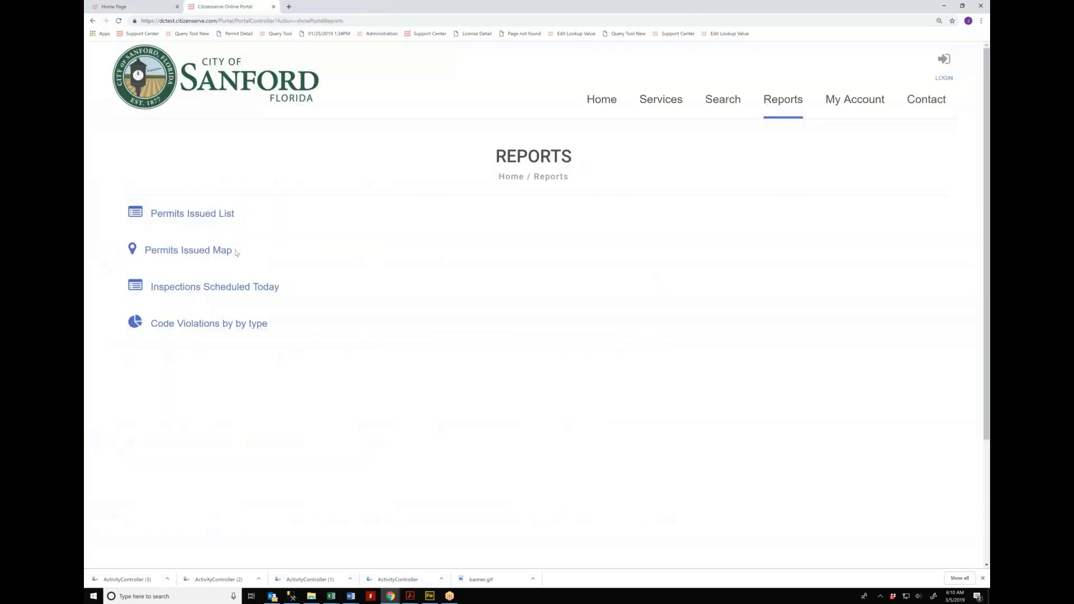
# Step: Generate the Permits Issued Map from 01/01/2019 to 03/05/2019
pyautogui.click(180, 252)
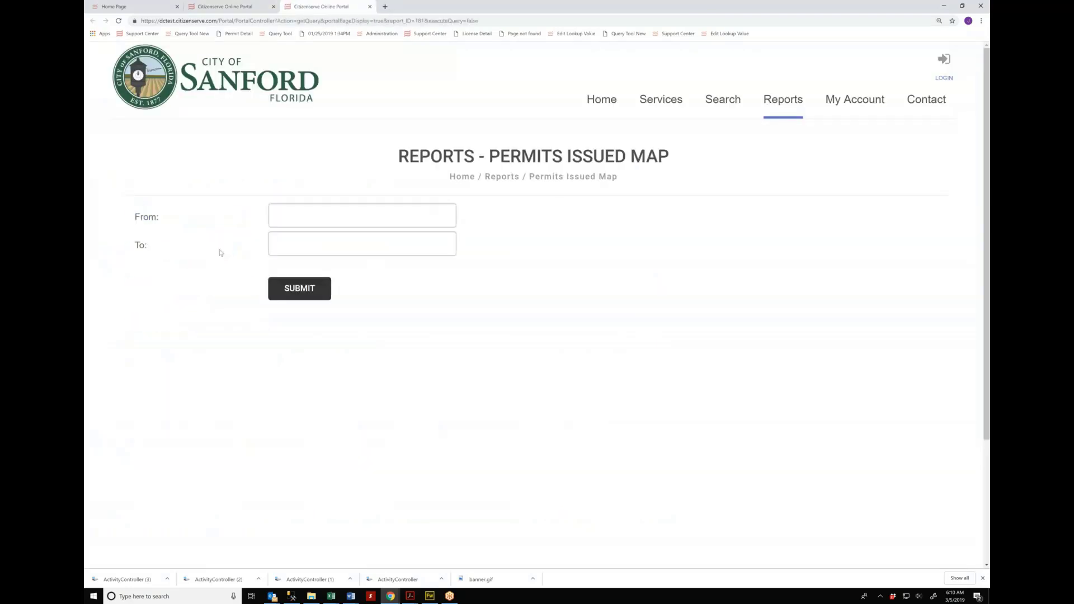
pyautogui.click(323, 211)
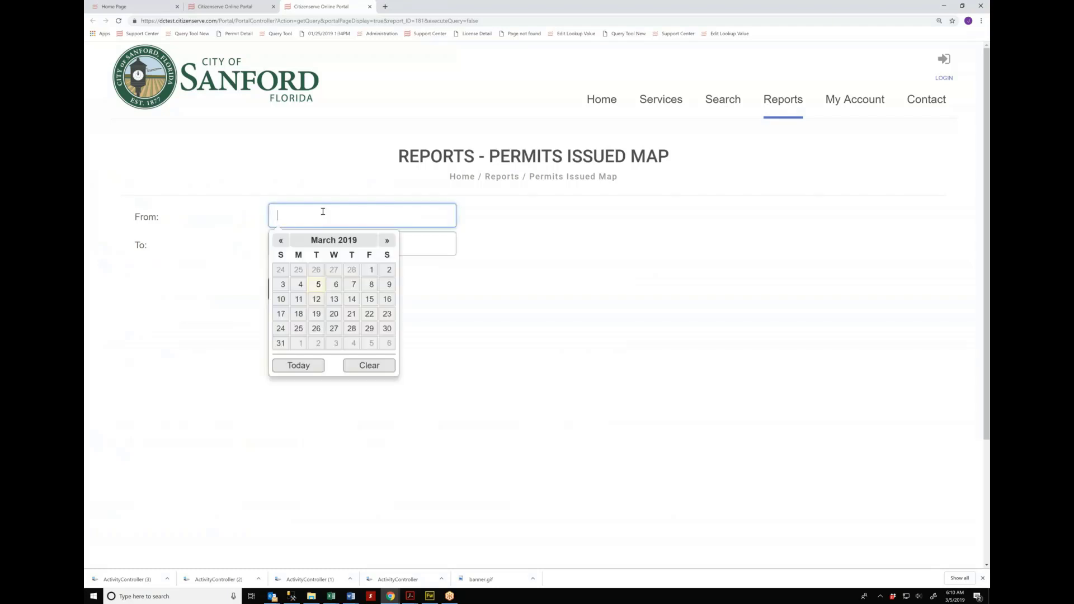
pyautogui.click(281, 241)
pyautogui.click(282, 241)
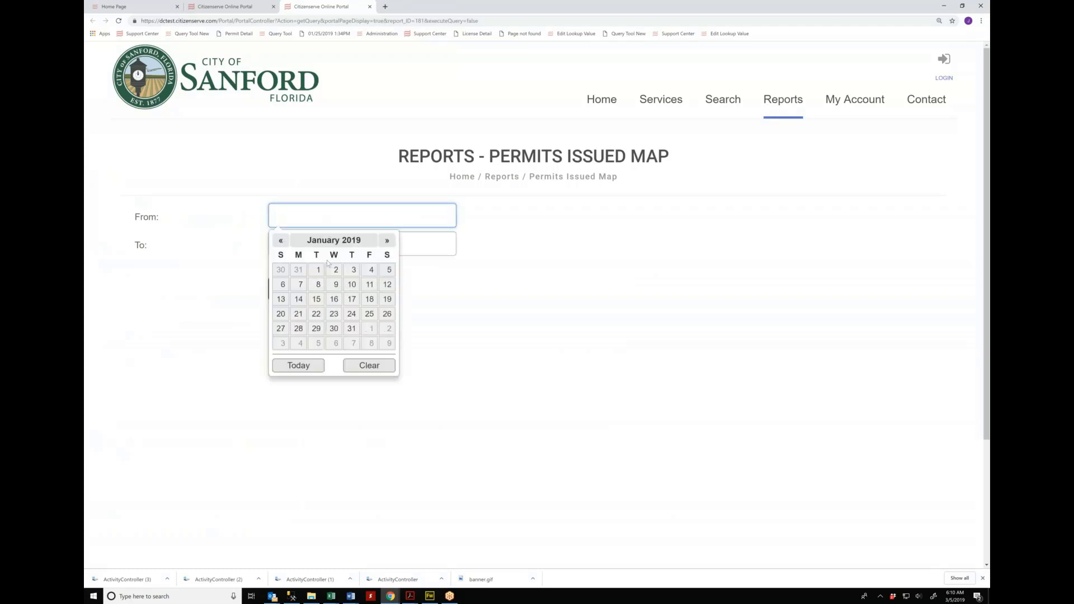
pyautogui.click(316, 269)
pyautogui.click(307, 240)
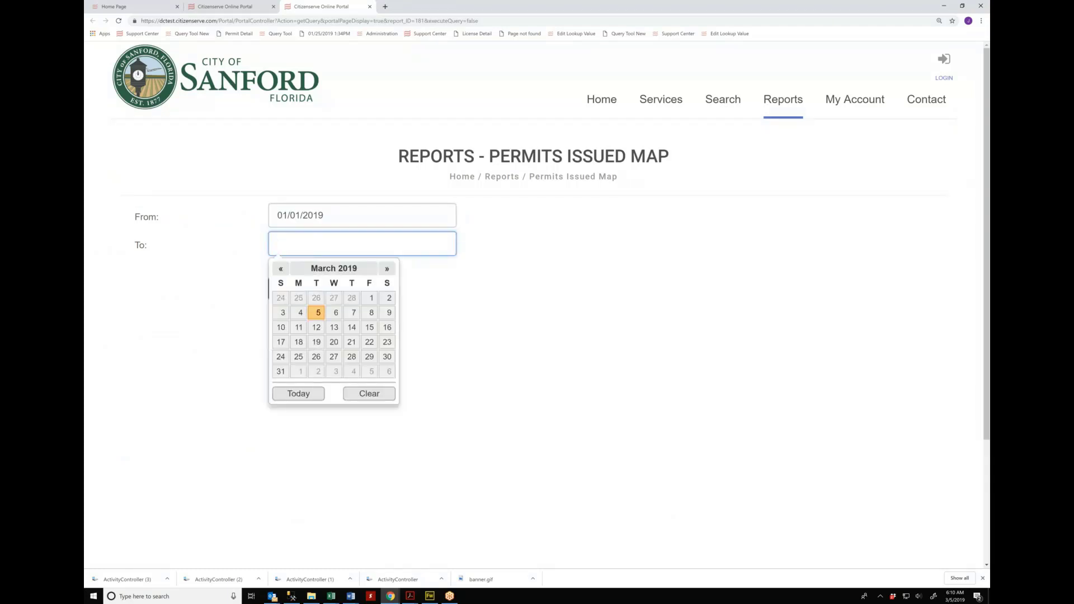
pyautogui.click(298, 393)
pyautogui.click(300, 292)
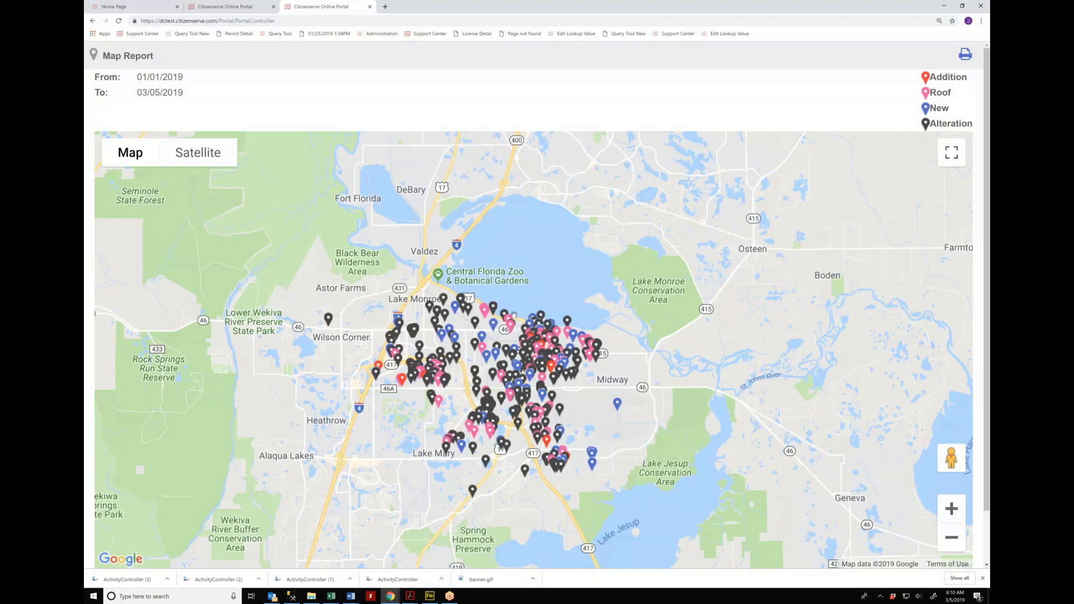
# Step: View a Roof permit's map popup, close it, zoom in one level, then close the map
pyautogui.click(510, 331)
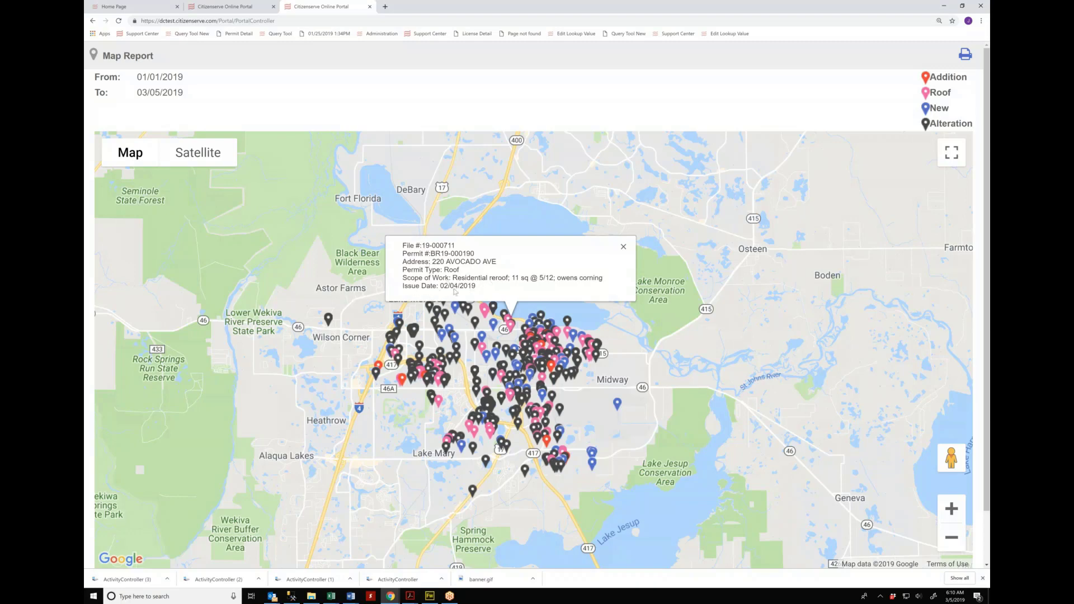
pyautogui.click(622, 253)
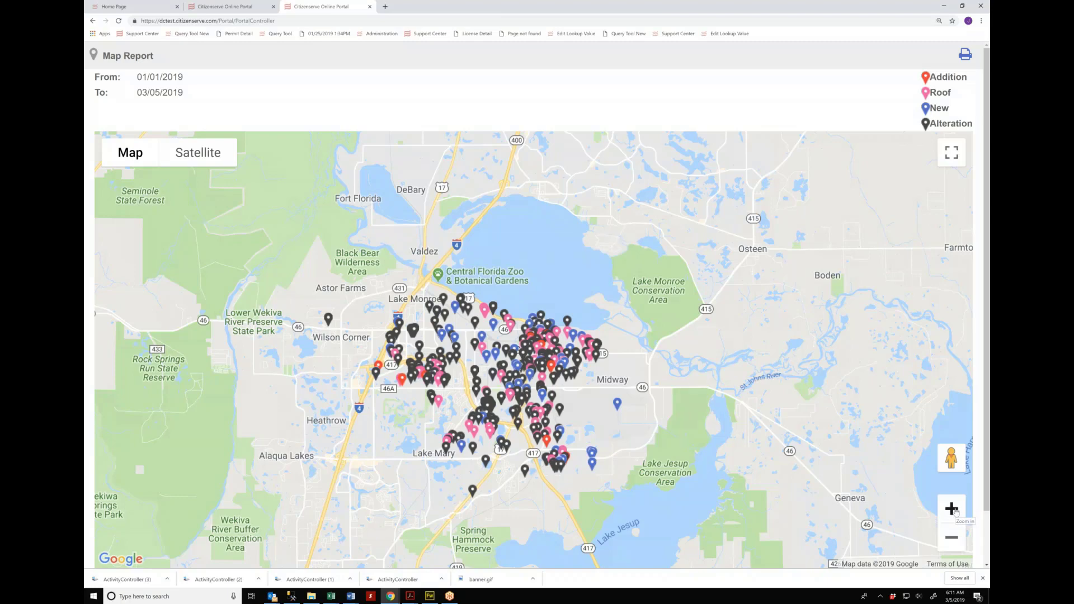
pyautogui.click(951, 508)
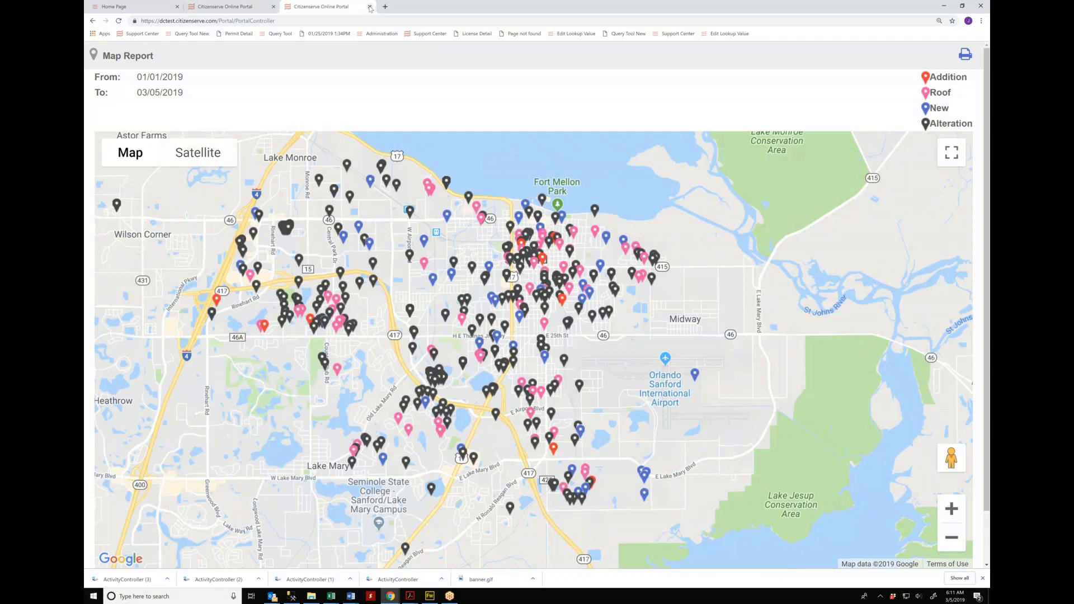
pyautogui.click(370, 7)
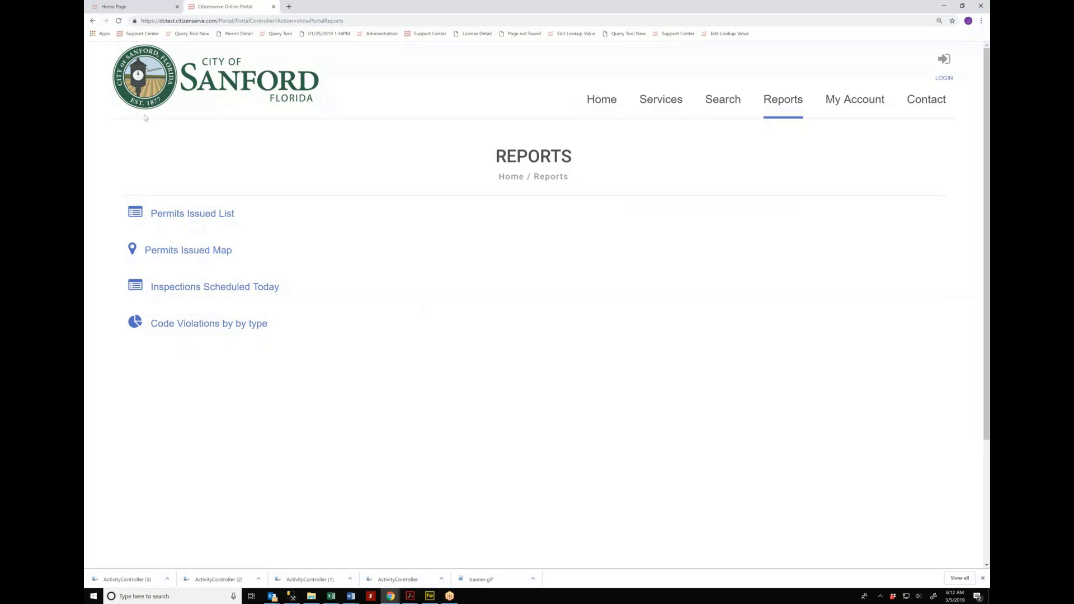
# Step: Switch between the public portal welcome page and the back office home page
pyautogui.click(273, 86)
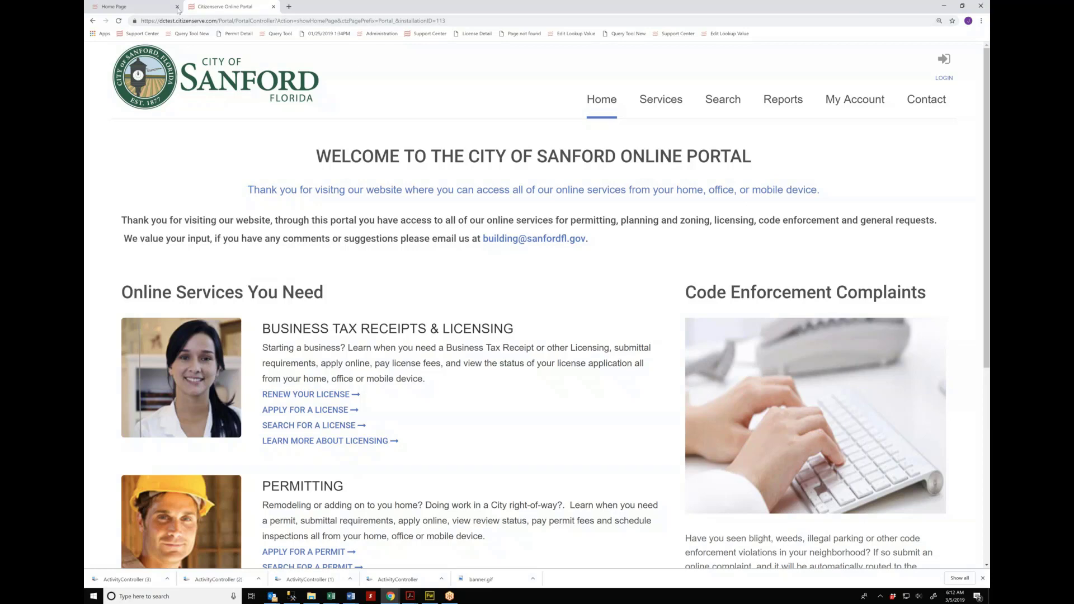
pyautogui.click(110, 7)
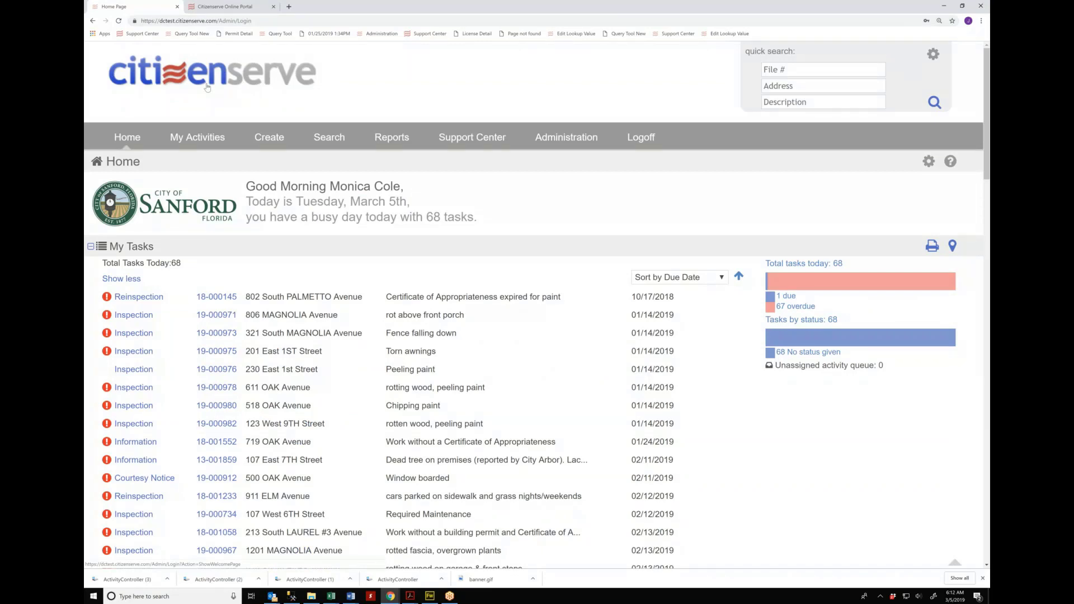
pyautogui.click(207, 86)
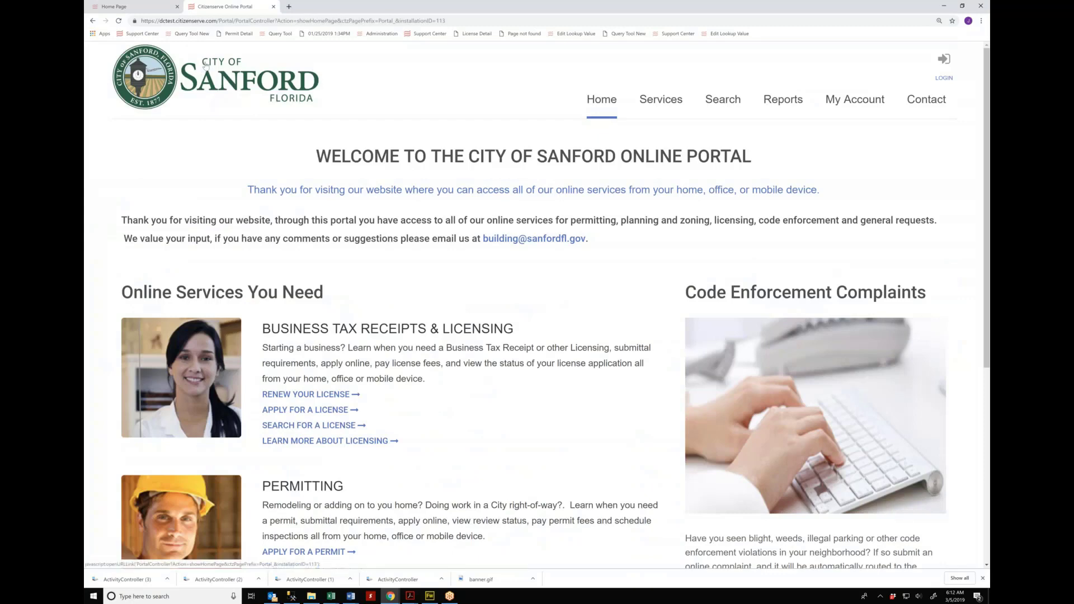
pyautogui.click(117, 8)
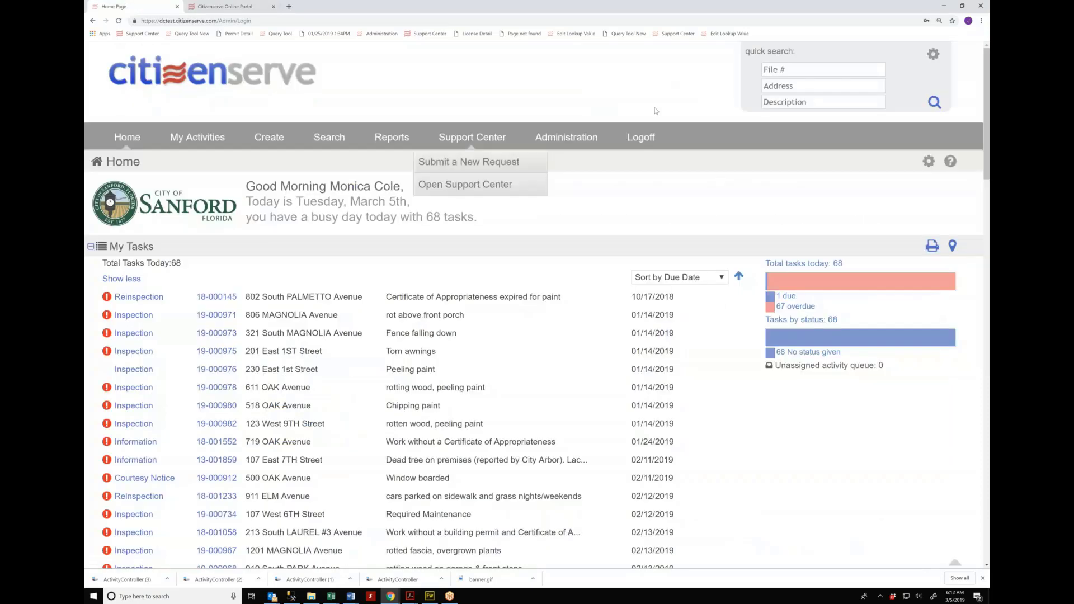
# Step: Log off and sign back in with another staff user's name and password
pyautogui.click(635, 140)
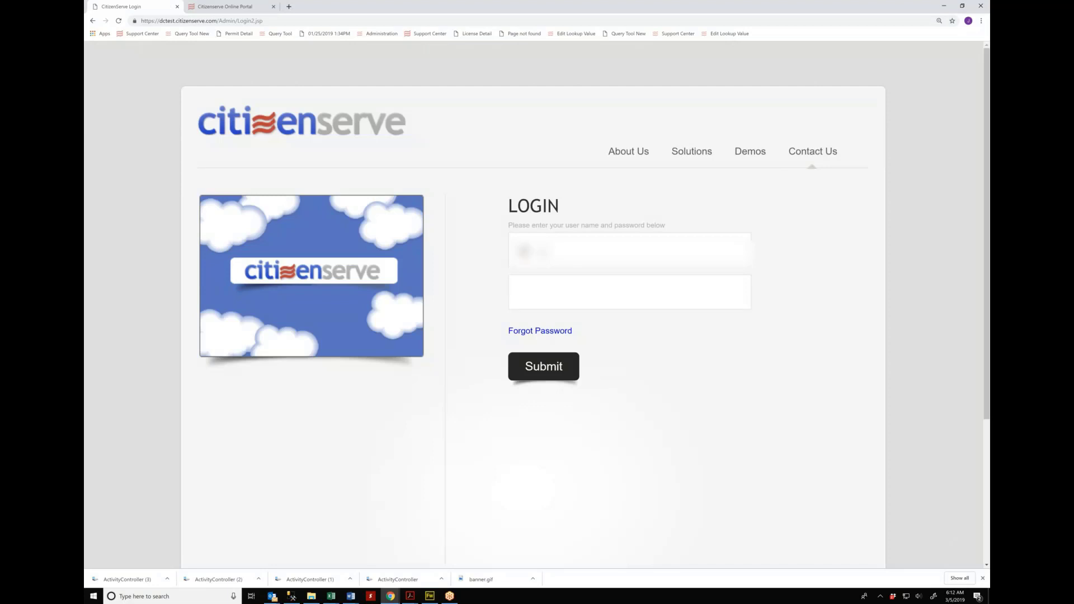
pyautogui.write('dmin')
pyautogui.write('dc')
pyautogui.write('•••••••')
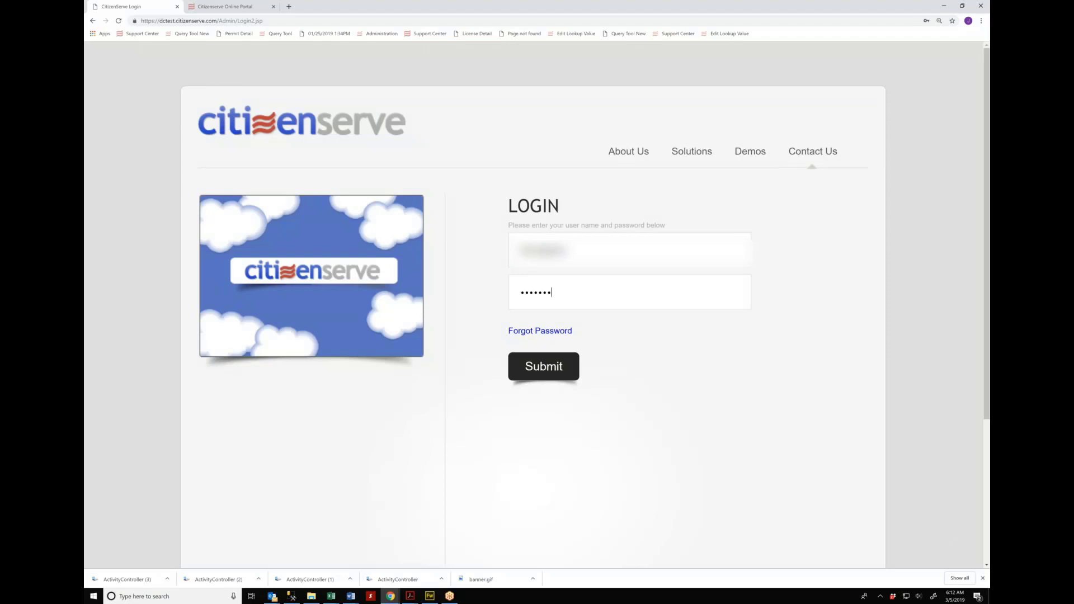
pyautogui.write('•••')
pyautogui.press('Return')
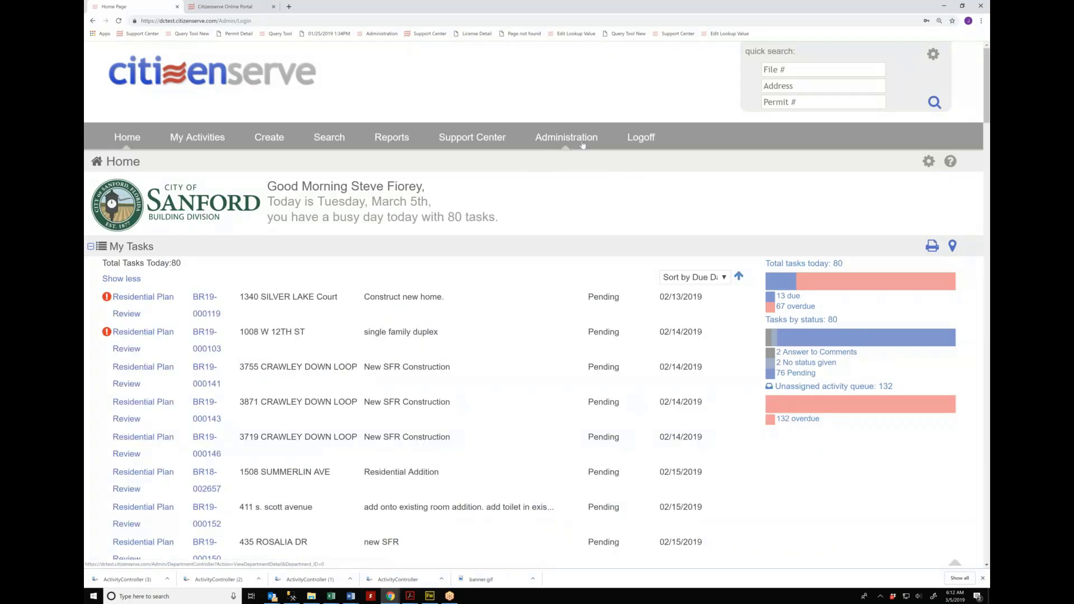
# Step: In the portal administration settings, uncheck Licensing under General Options and open the Home page text
pyautogui.click(582, 143)
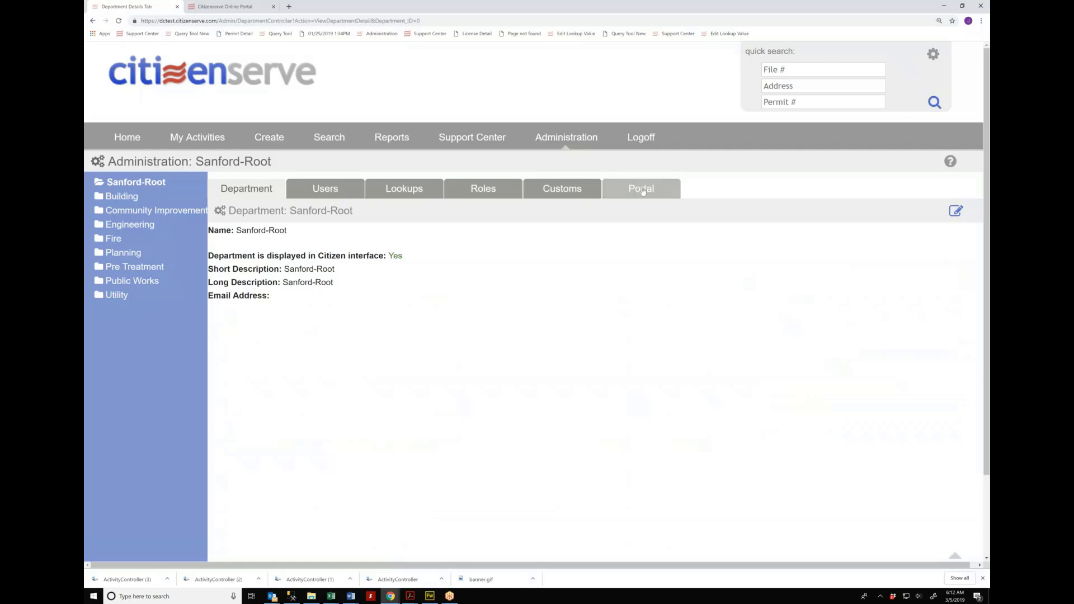
pyautogui.click(642, 190)
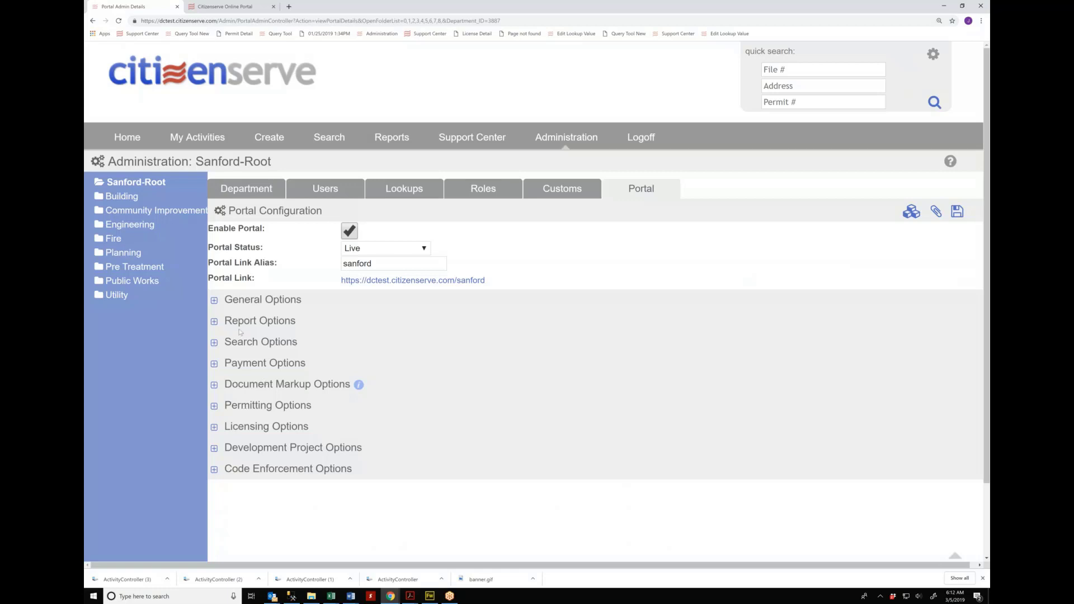
pyautogui.click(214, 301)
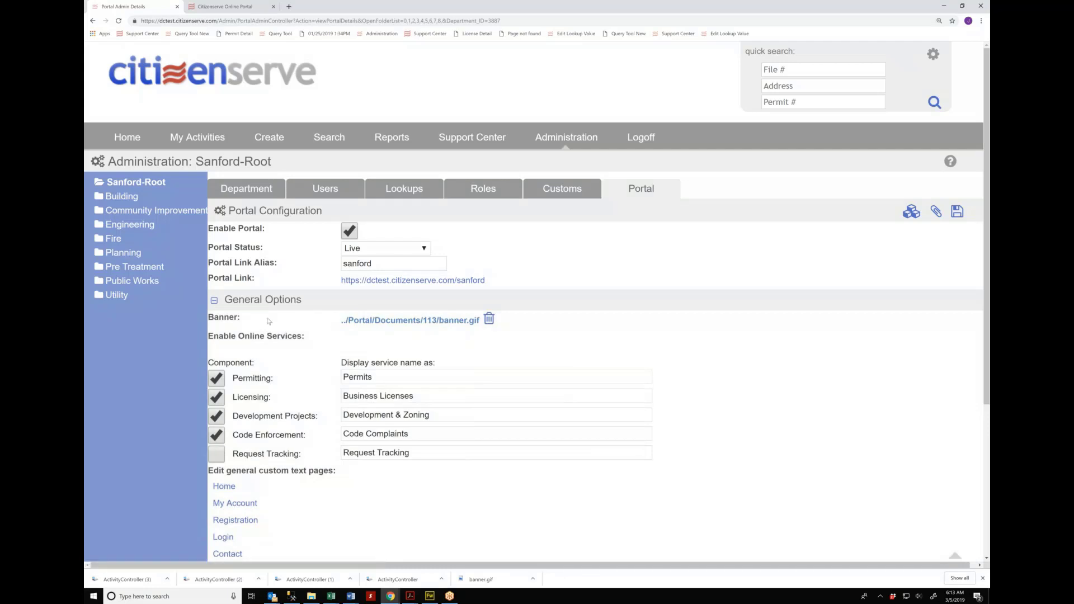
pyautogui.scroll(-1, 268, 321)
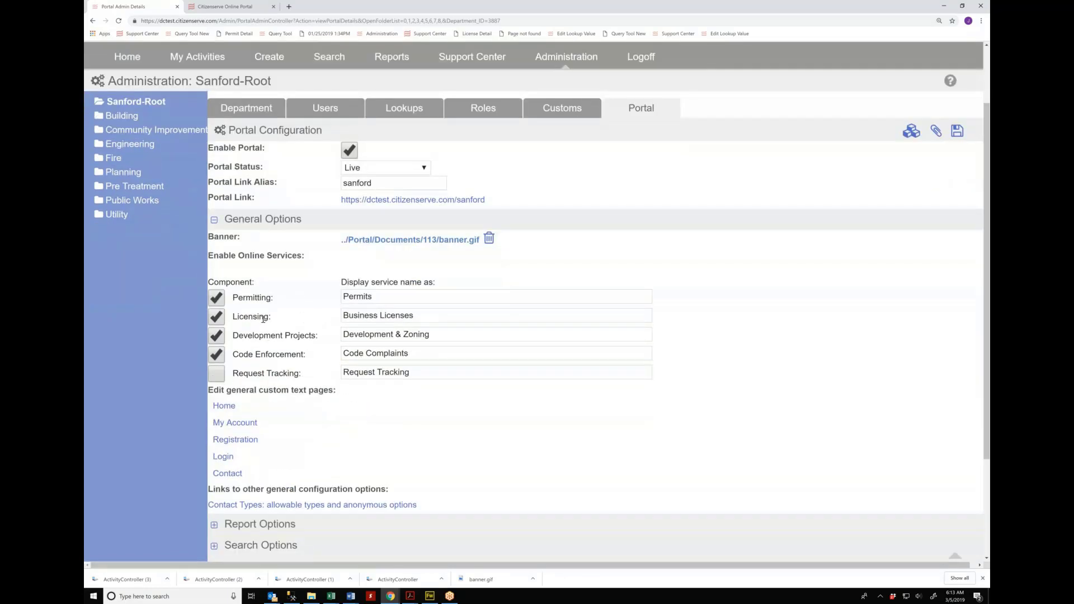
pyautogui.click(216, 317)
pyautogui.scroll(-1, 256, 411)
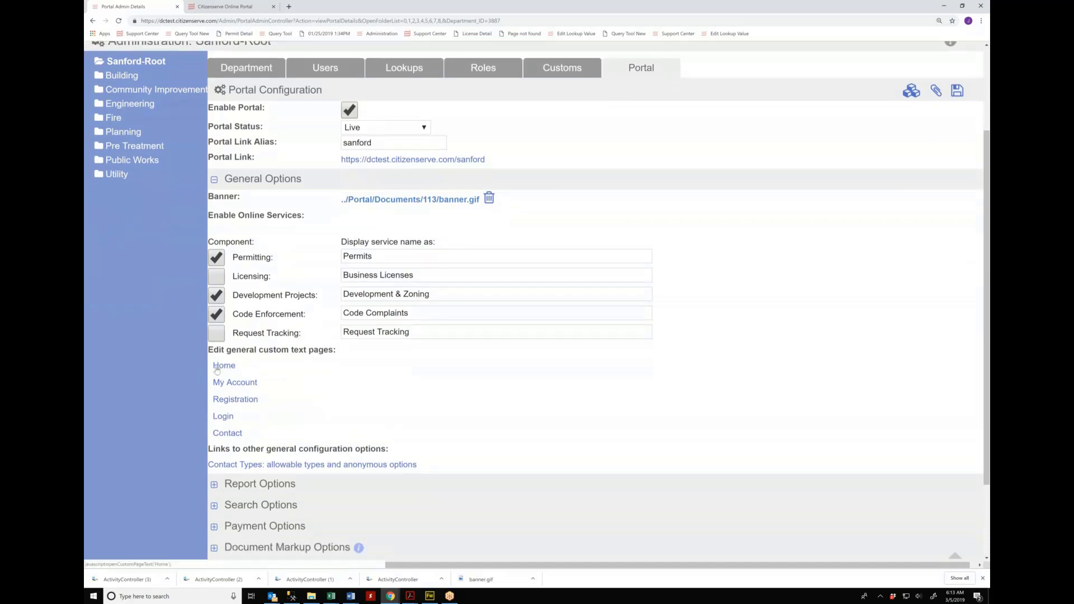
pyautogui.click(224, 366)
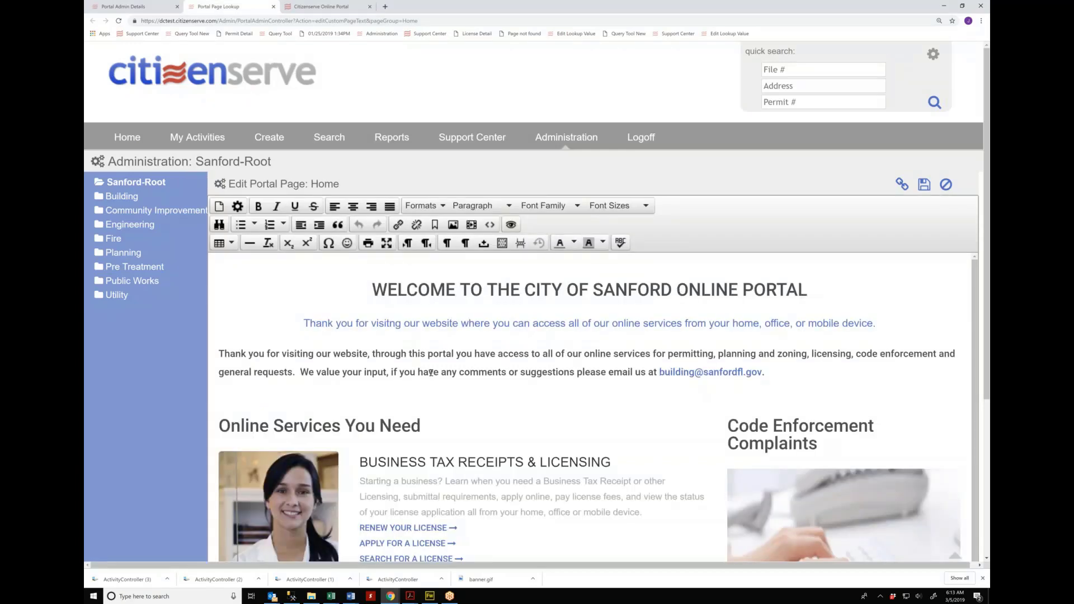
# Step: Add 'today!' after 'website' and underline 'Thank you for visiting our website today!'
pyautogui.scroll(-1, 431, 373)
pyautogui.scroll(1, 336, 363)
pyautogui.moveTo(364, 354); pyautogui.dragTo(374, 354)
pyautogui.press('Left')
pyautogui.write('today')
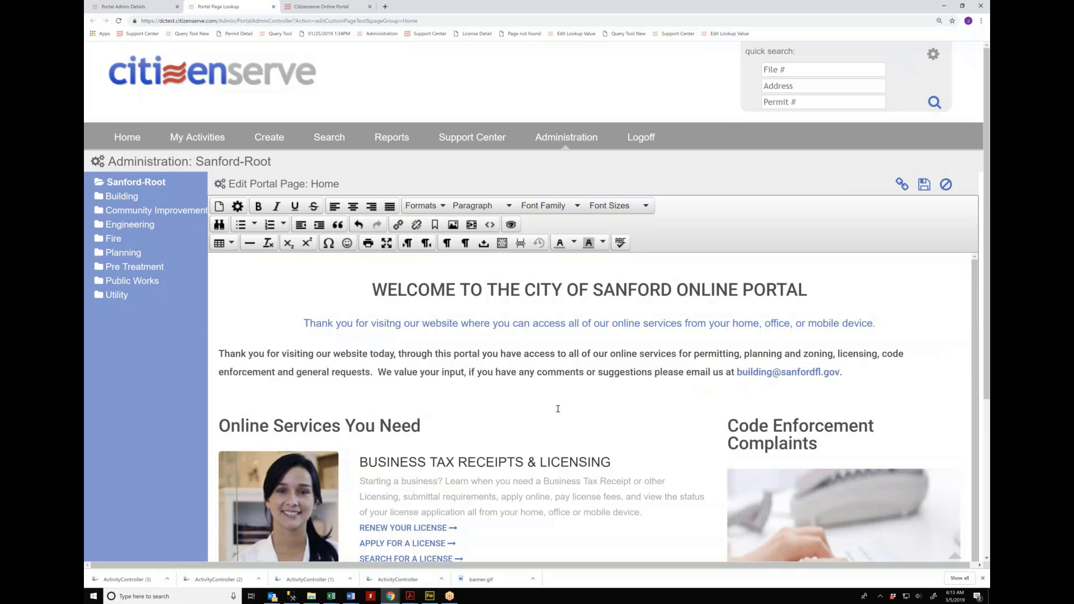
pyautogui.write('!')
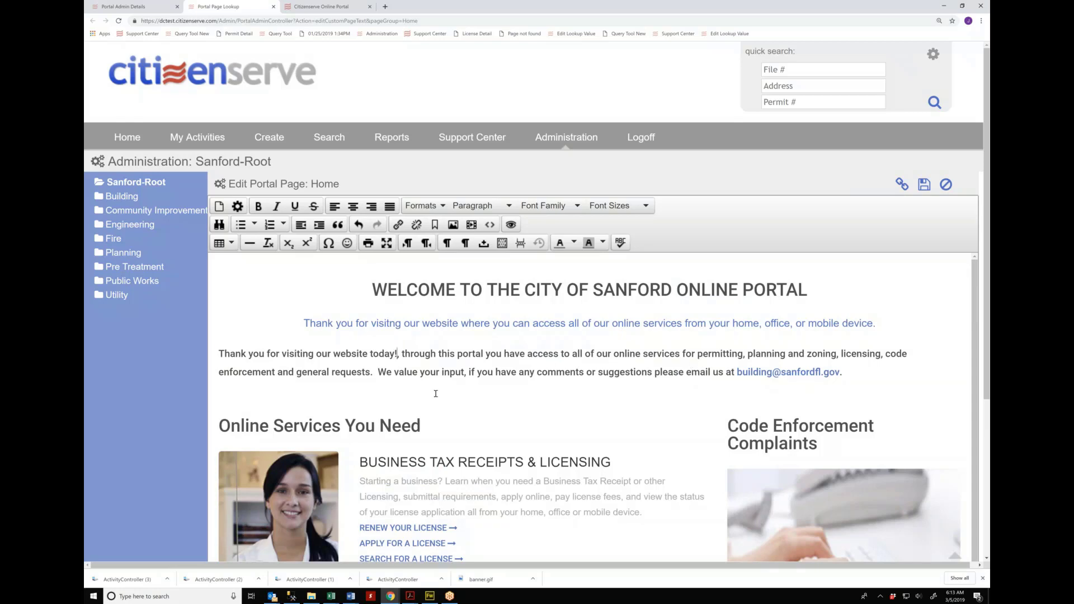
pyautogui.hotkey('shift', 'Home')
pyautogui.hotkey('ctrl', 'u')
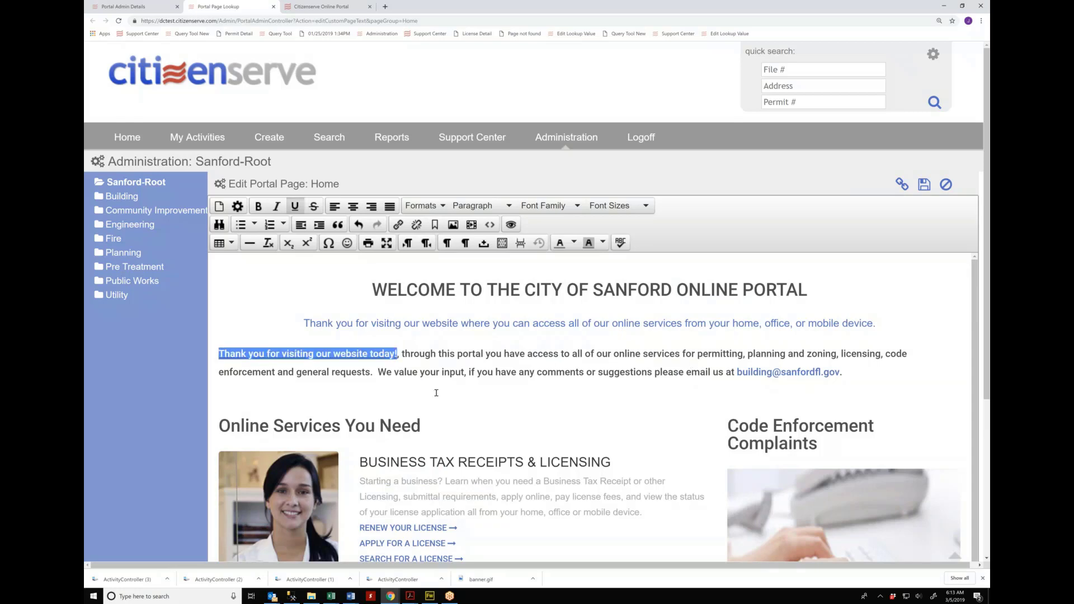
pyautogui.click(565, 328)
# Step: Save the edited Home page text and then the portal configuration
pyautogui.scroll(-3, 563, 340)
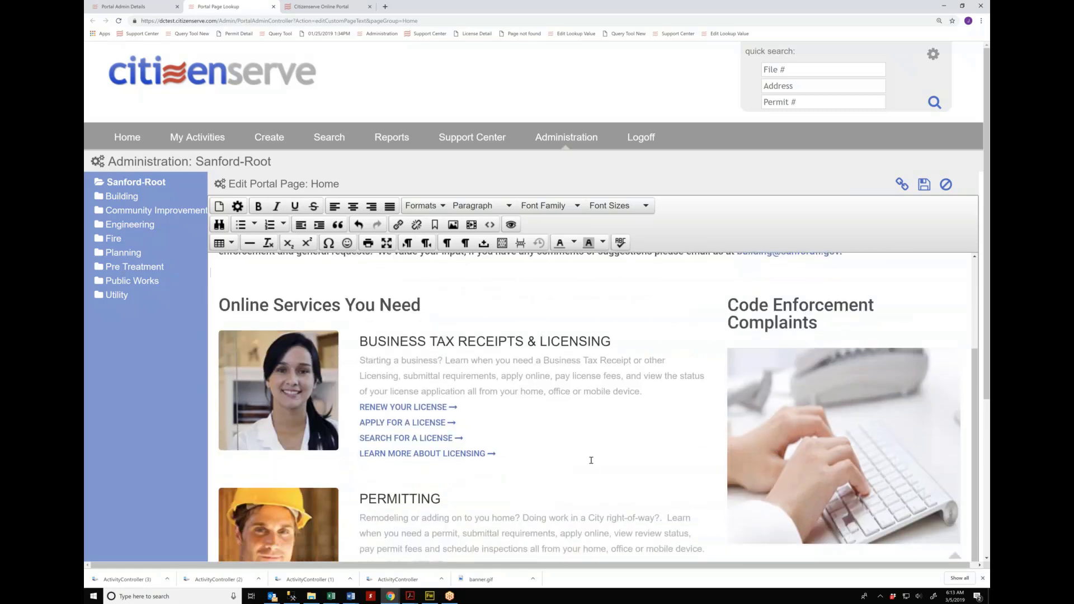
pyautogui.scroll(-1, 591, 456)
pyautogui.click(924, 184)
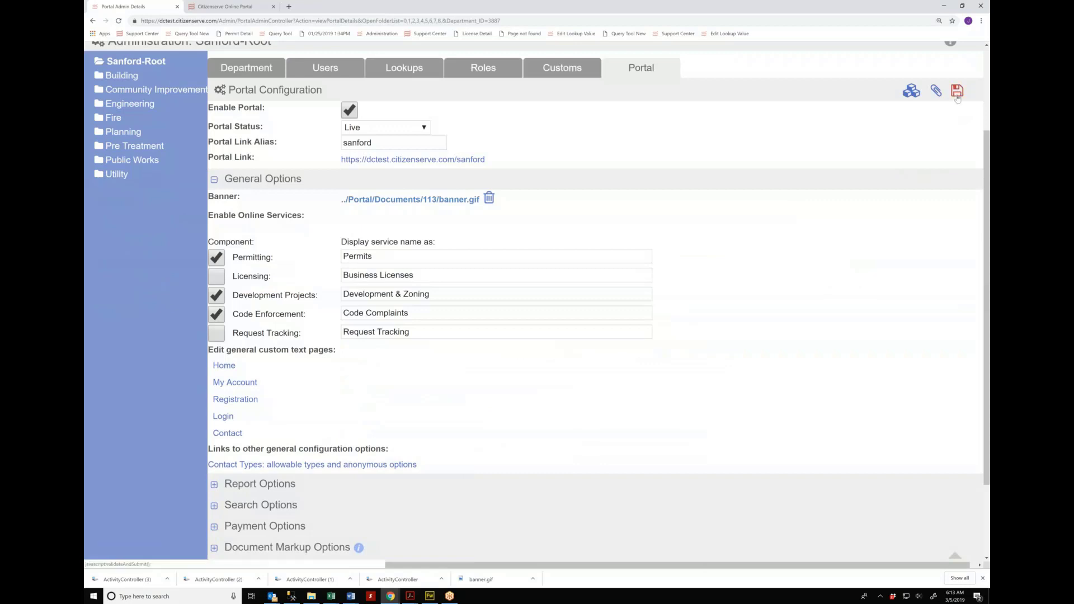
pyautogui.click(956, 95)
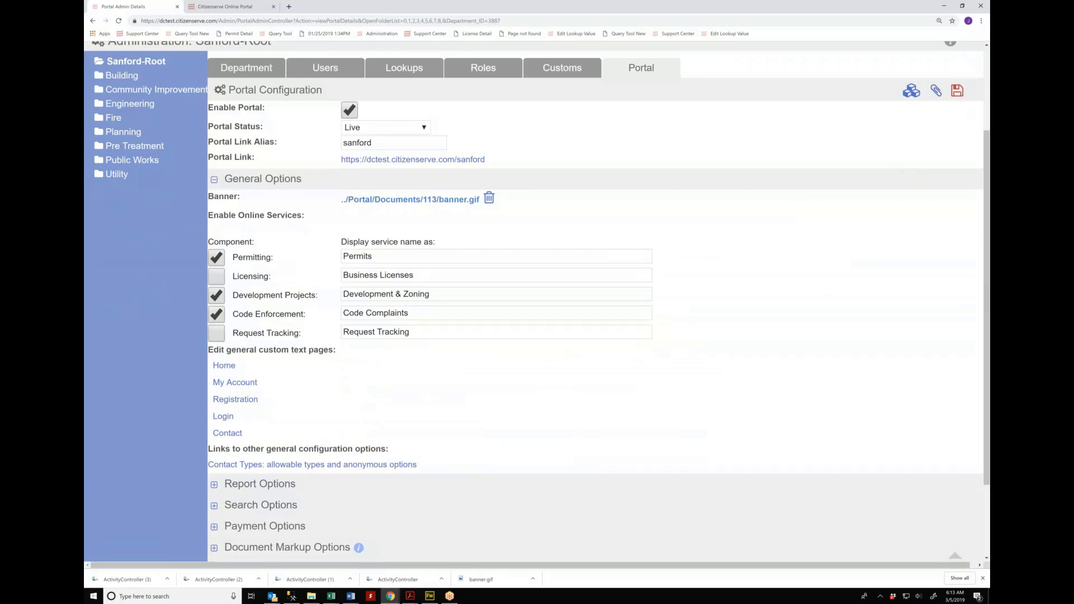
pyautogui.click(957, 91)
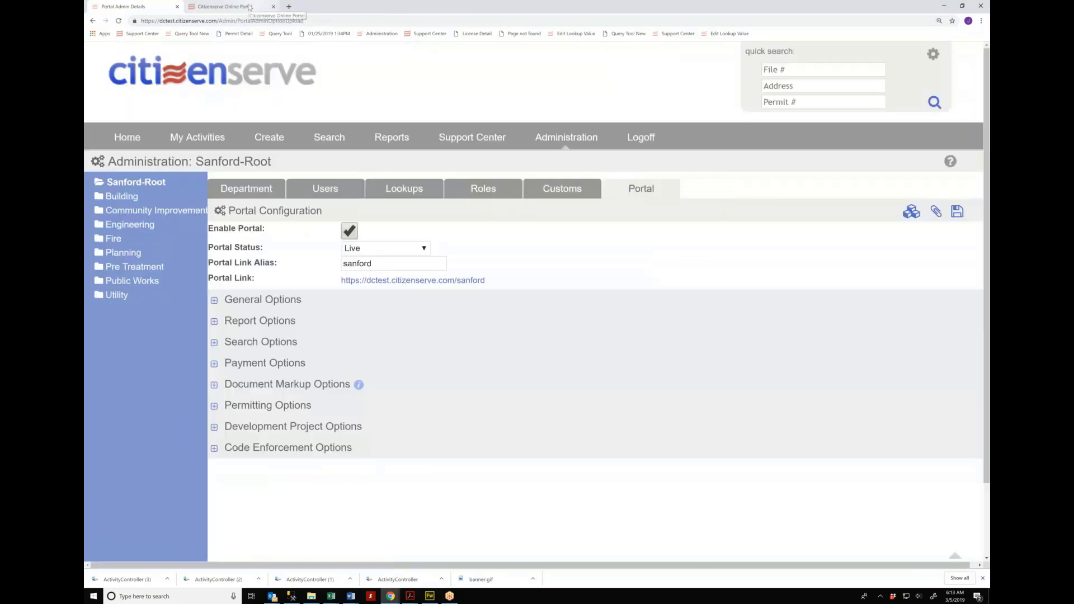
# Step: On the public Sanford portal, look over the services list, then choose SUBMIT A COMPLAINT
pyautogui.click(249, 7)
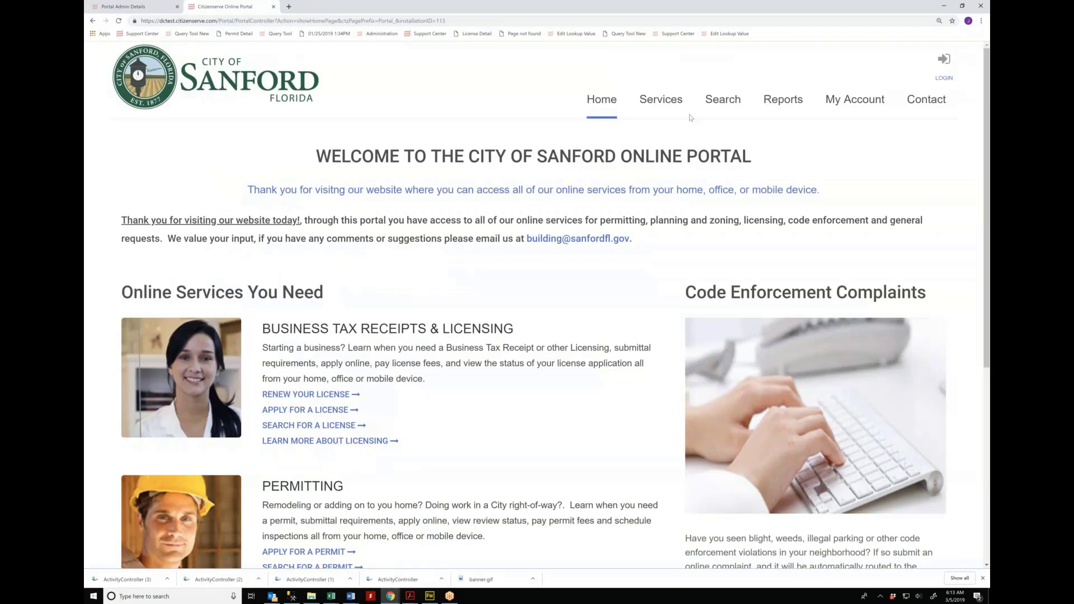
pyautogui.click(660, 99)
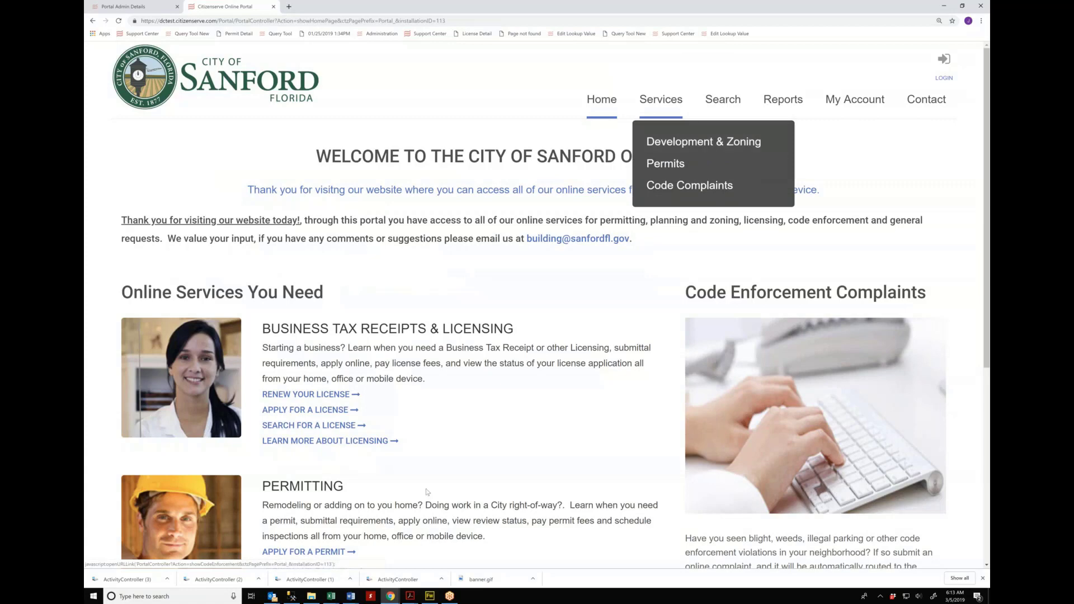
pyautogui.moveTo(413, 445); pyautogui.dragTo(270, 330)
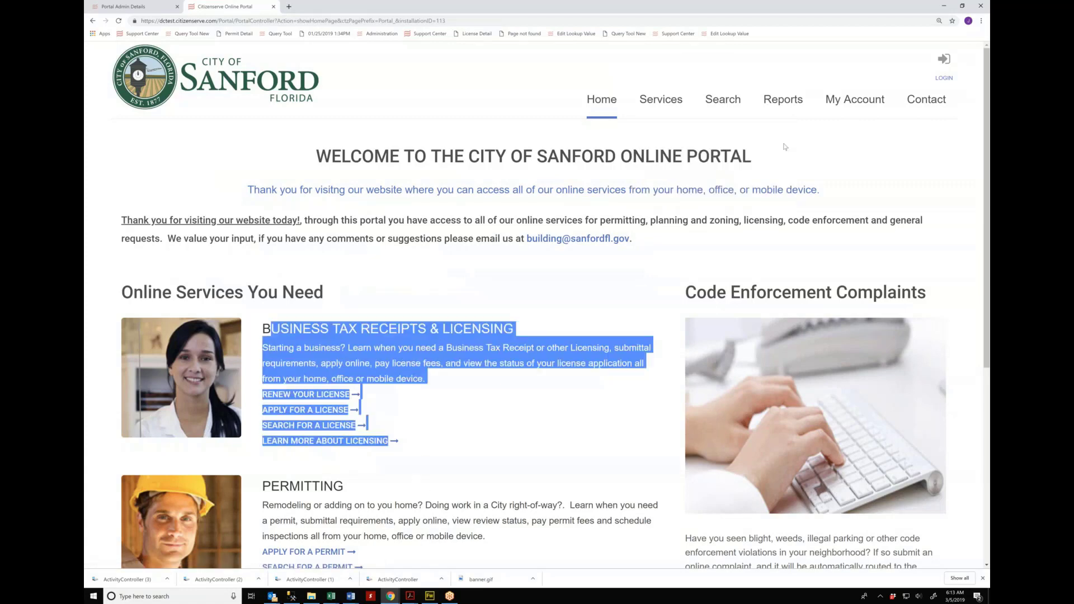
pyautogui.click(124, 229)
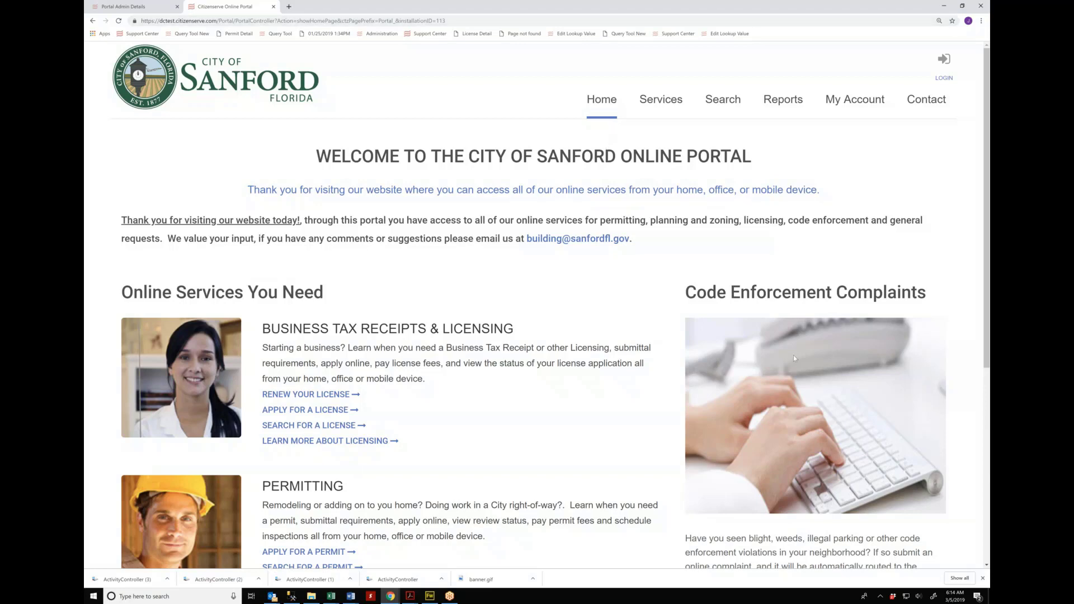
pyautogui.scroll(-3, 794, 358)
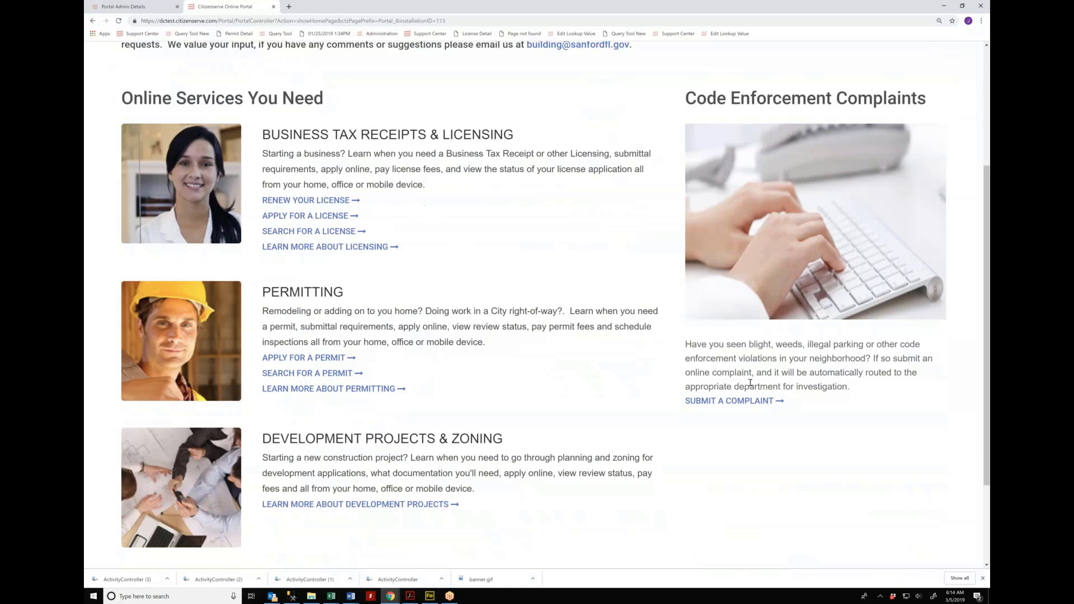
pyautogui.click(737, 401)
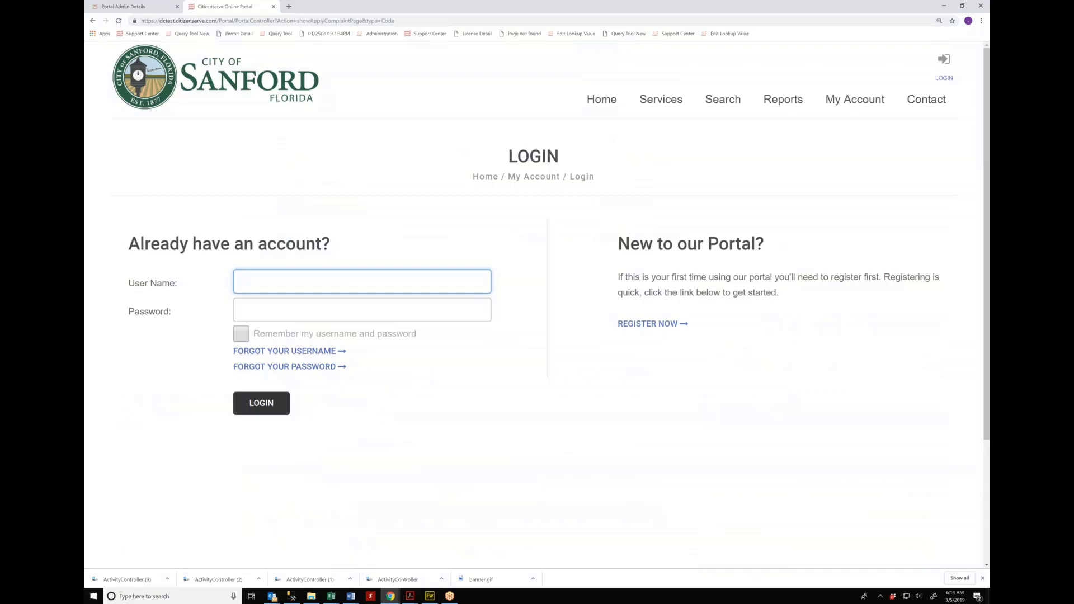
# Step: Start a new registration as 'I would like to remain anonymous' and enter the e-mail address twice
pyautogui.click(644, 328)
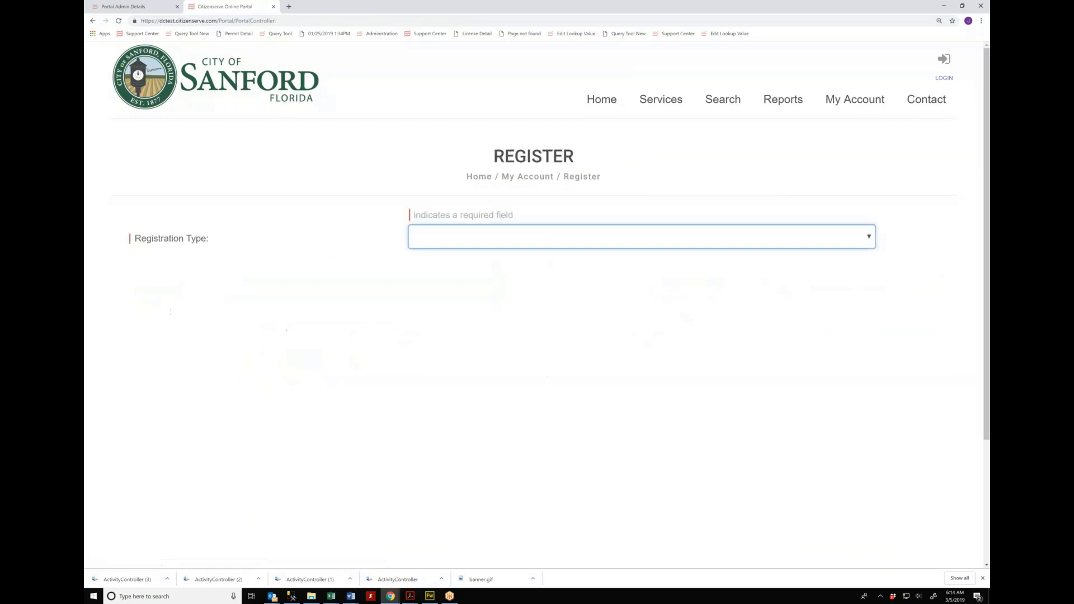
pyautogui.click(516, 242)
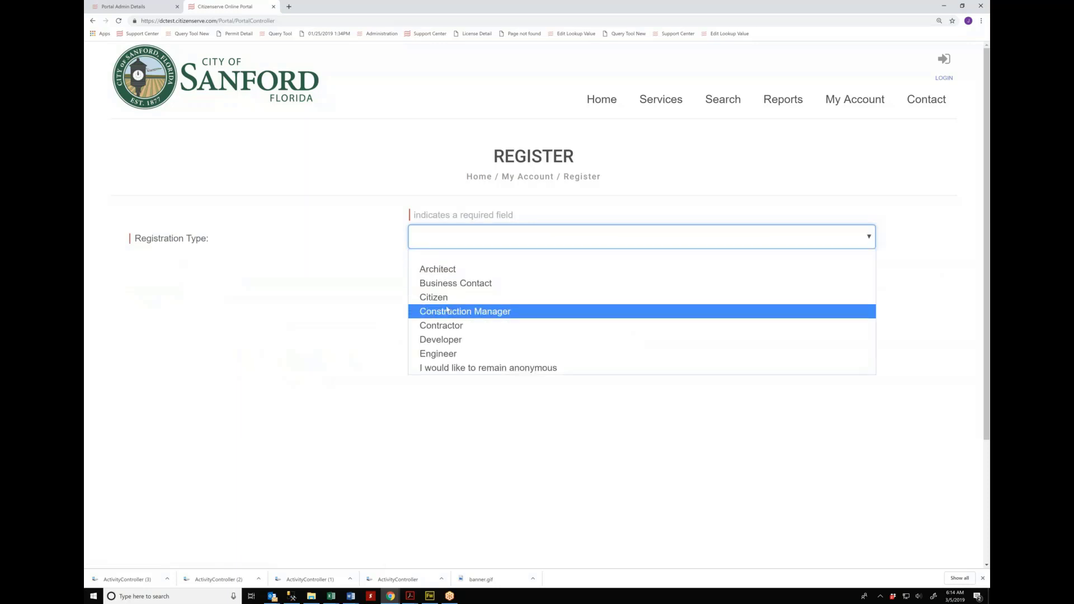
pyautogui.click(465, 368)
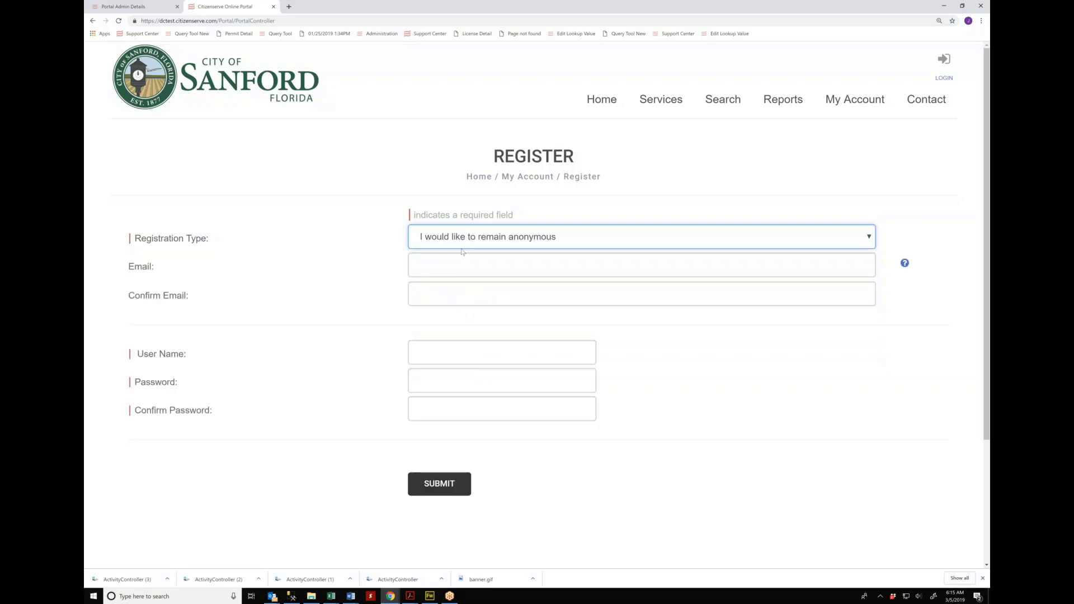
pyautogui.click(462, 260)
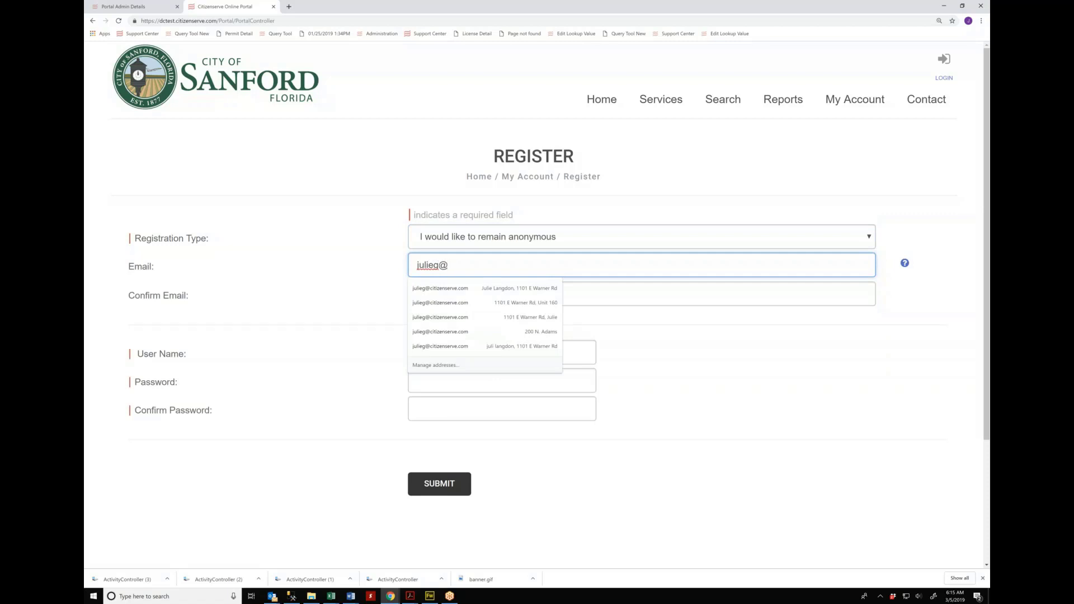
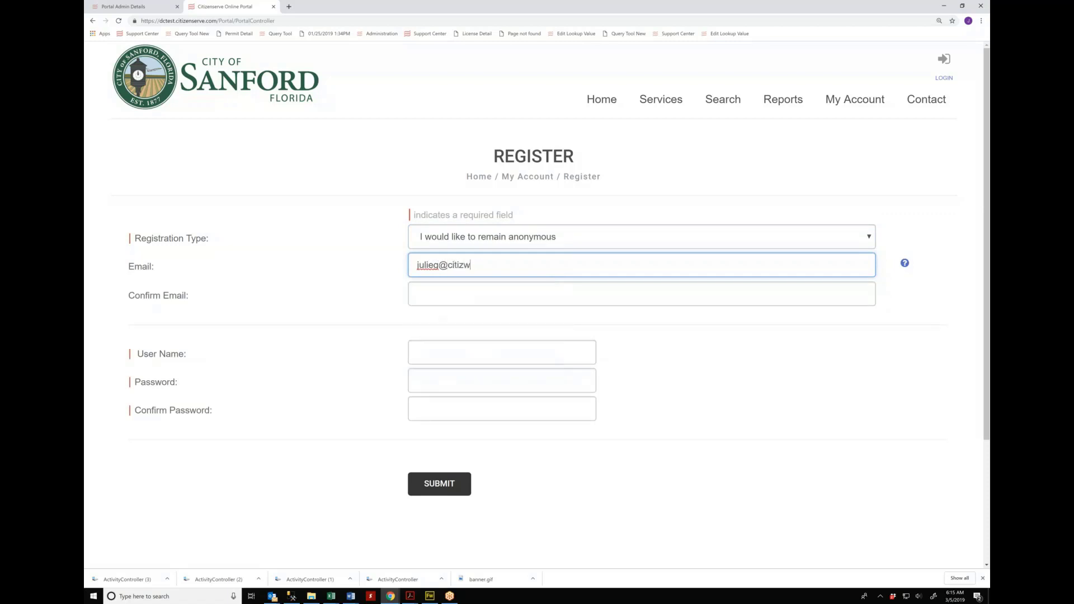
pyautogui.press('Tab')
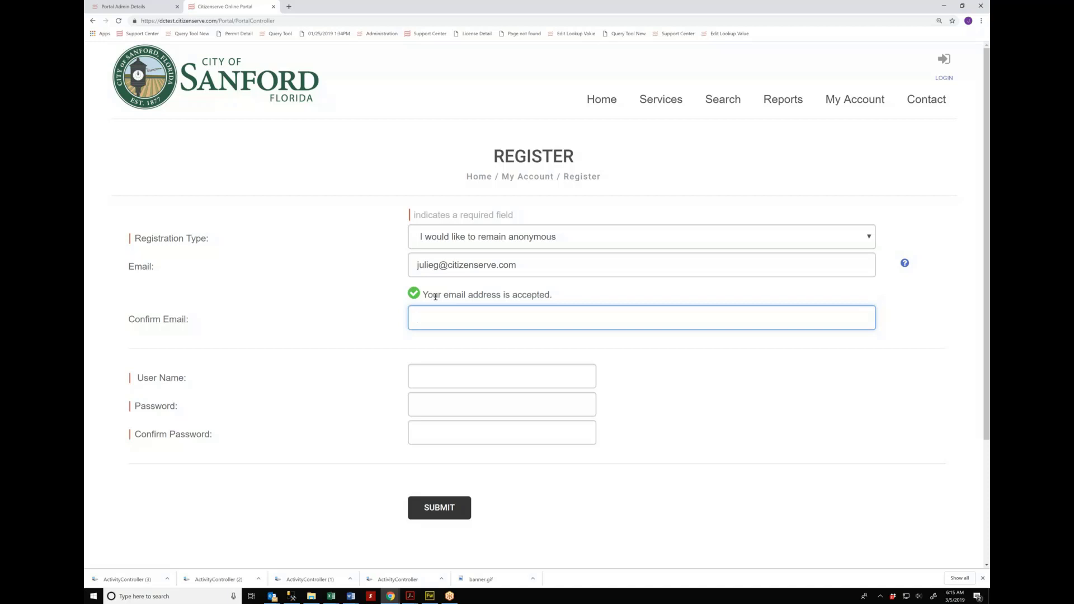
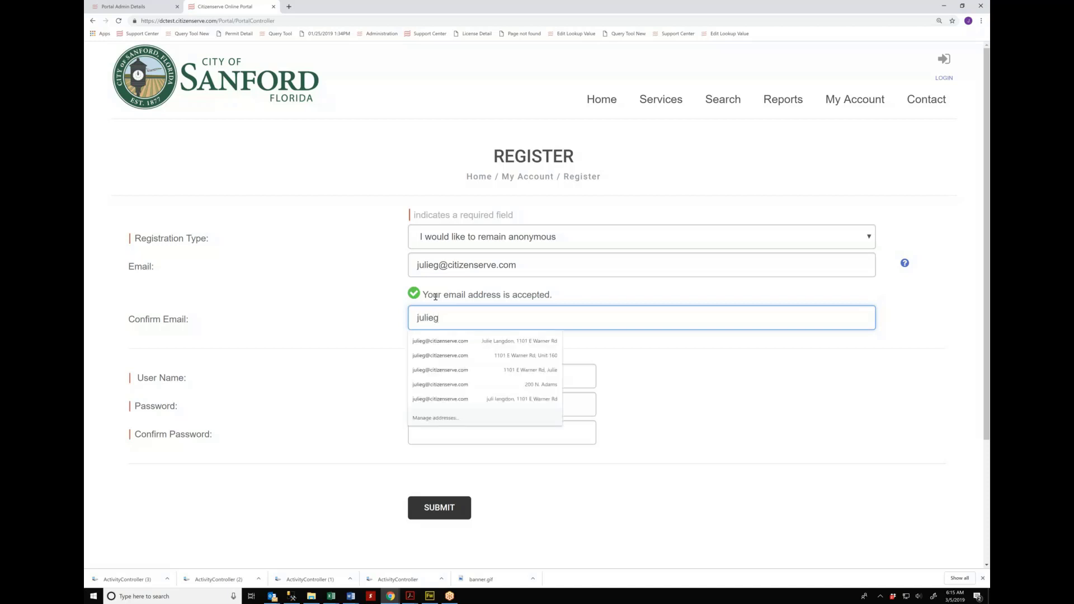
pyautogui.press('Tab')
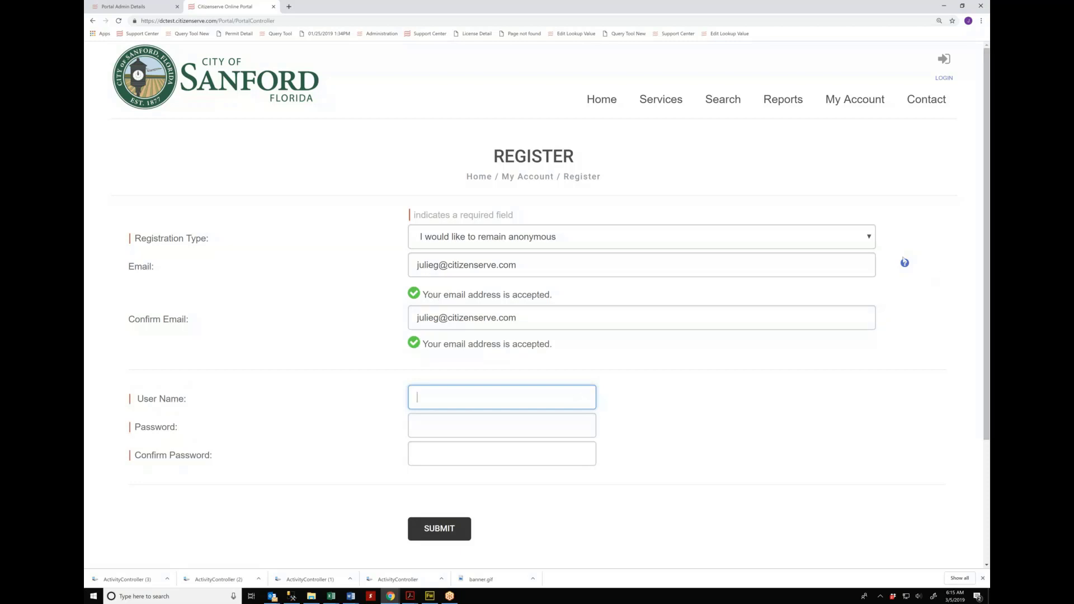
# Step: Enter a user name and the same password in Password and Confirm Password
pyautogui.moveTo(904, 262)
pyautogui.write('j')
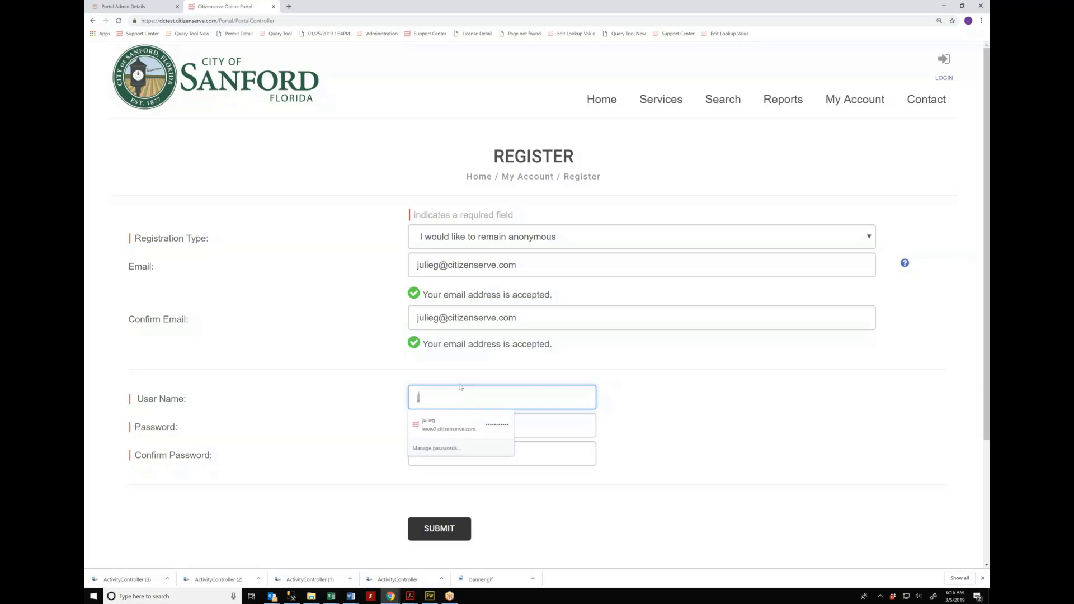
pyautogui.write('uliegTuesday')
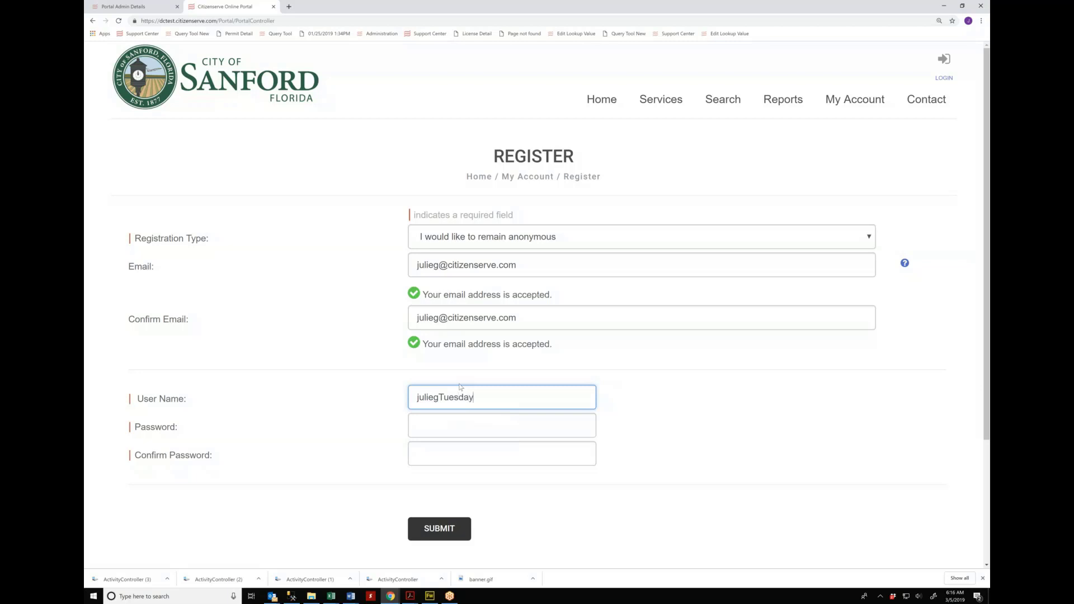
pyautogui.press('Tab')
pyautogui.write('•')
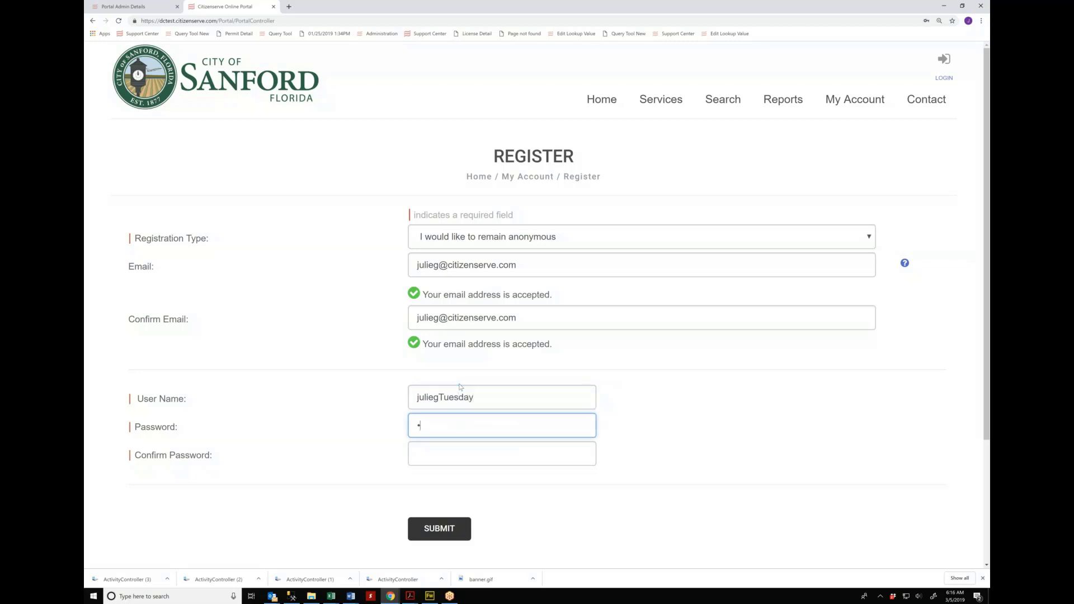
pyautogui.write('••••••••••••')
pyautogui.press('Tab')
pyautogui.write('••••••••')
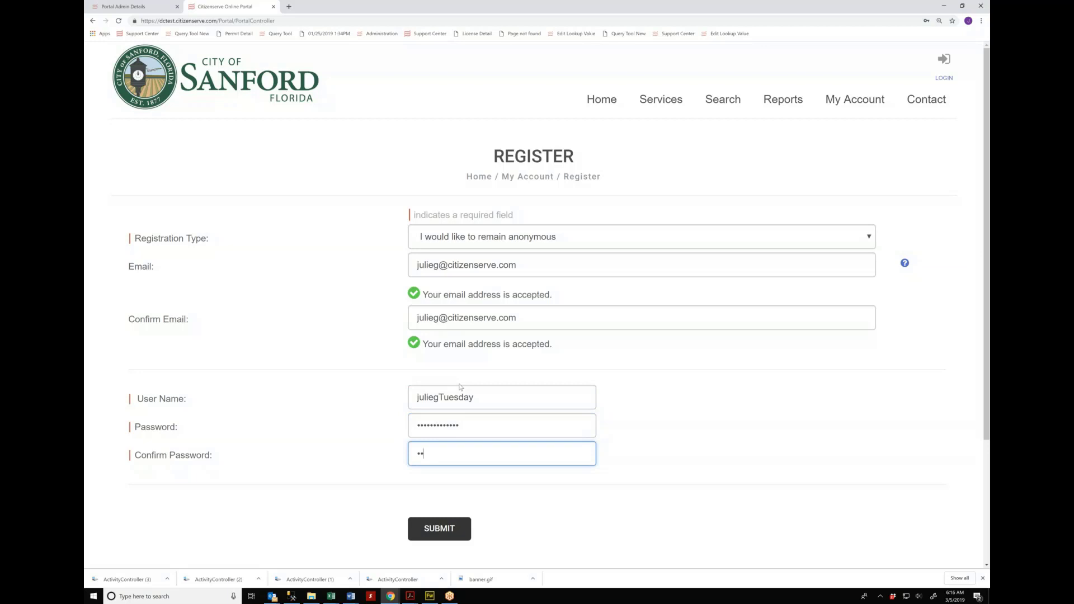
pyautogui.write('•••••')
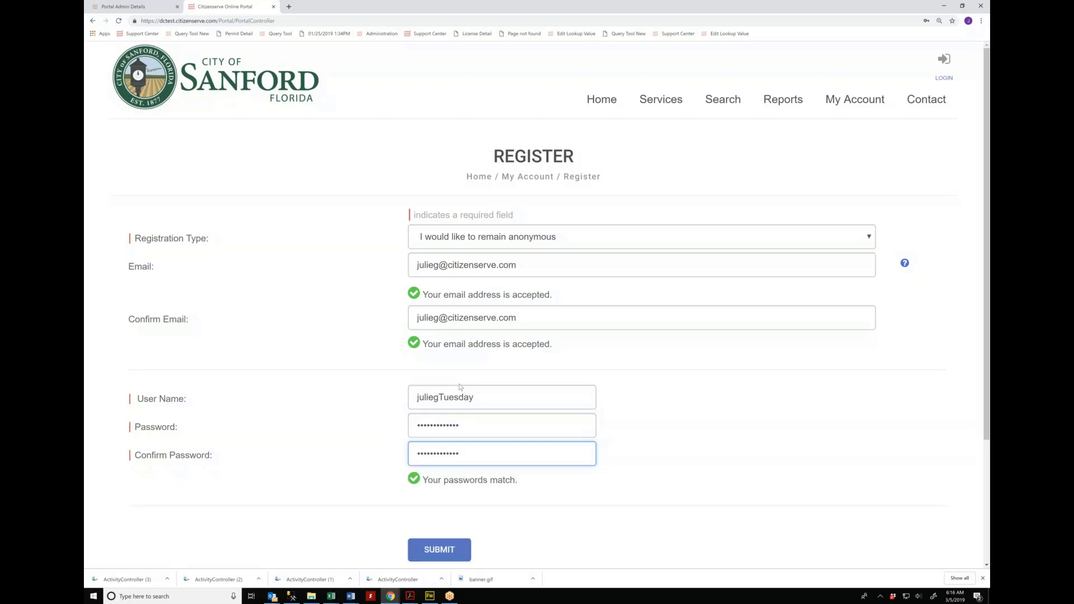
pyautogui.press('Tab')
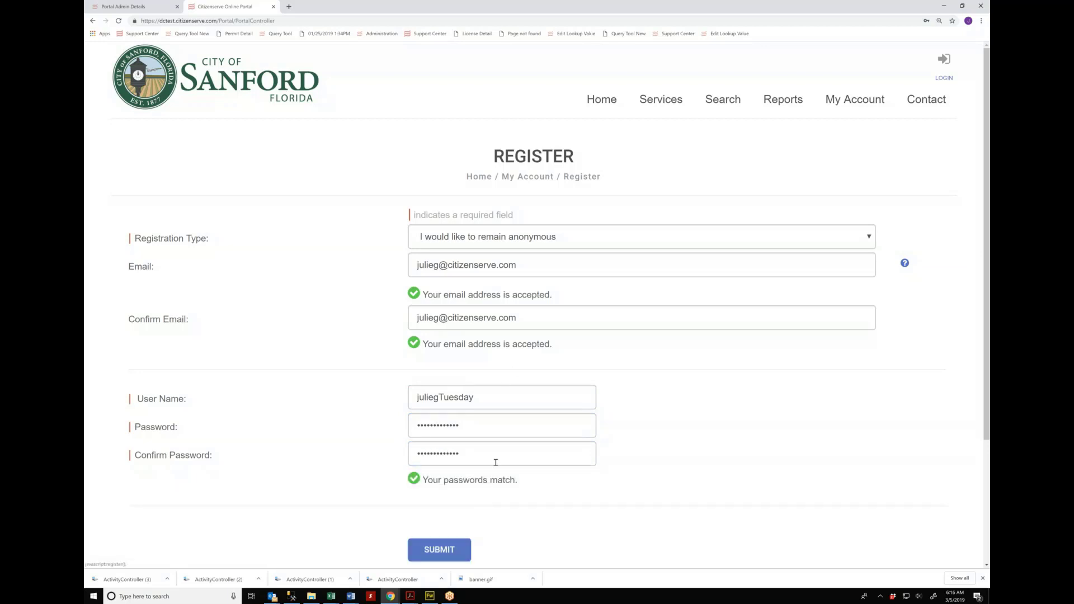
pyautogui.scroll(-2, 496, 462)
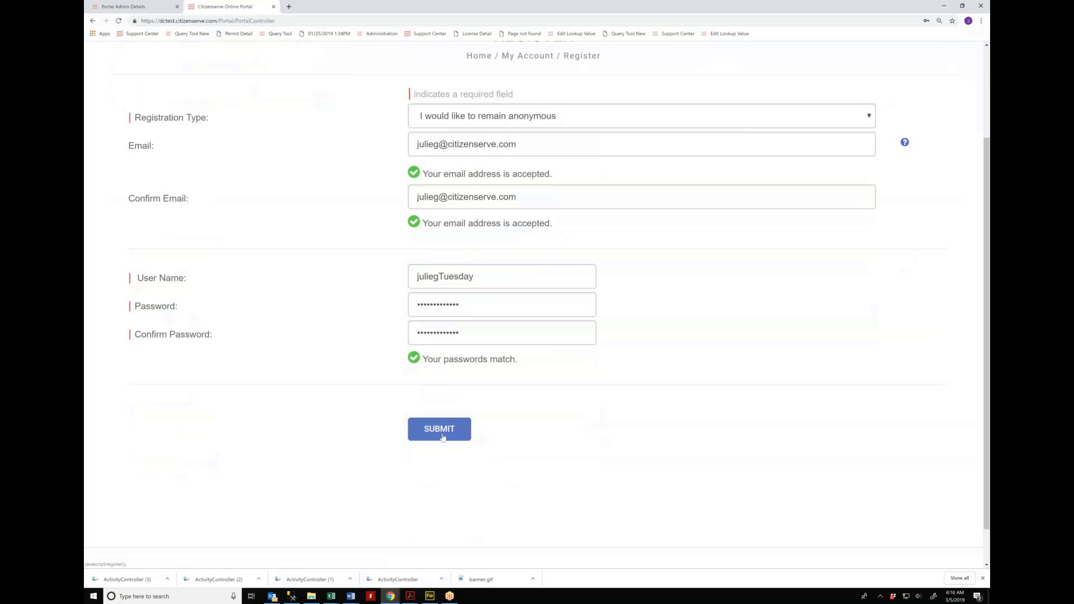
# Step: Submit the registration, lengthen both password entries after the warning, resubmit and accept the confirmation
pyautogui.click(442, 438)
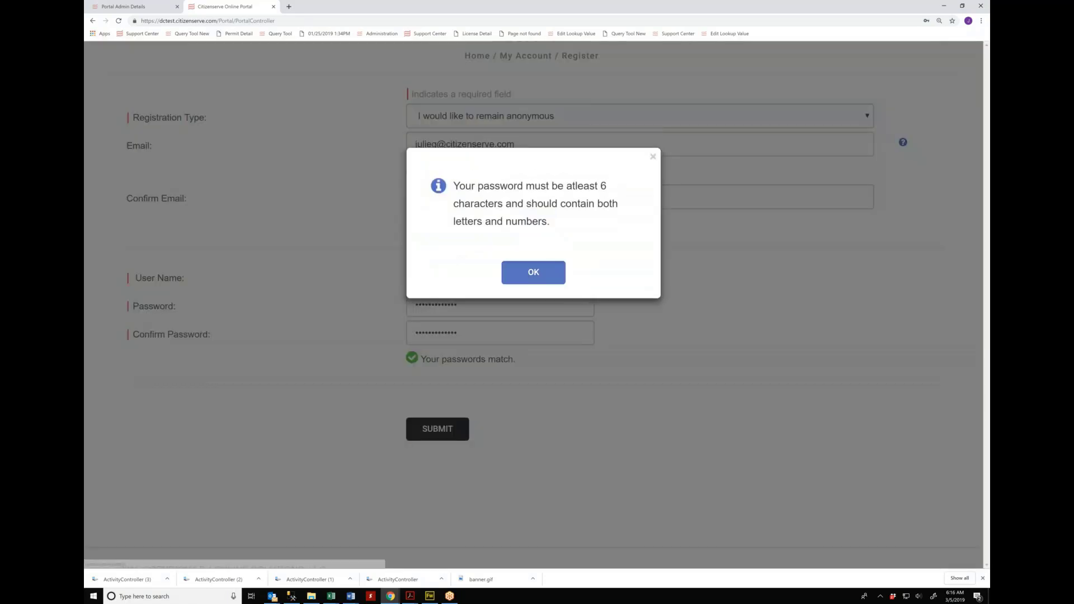
pyautogui.click(533, 272)
pyautogui.click(492, 303)
pyautogui.write('•••')
pyautogui.press('Tab')
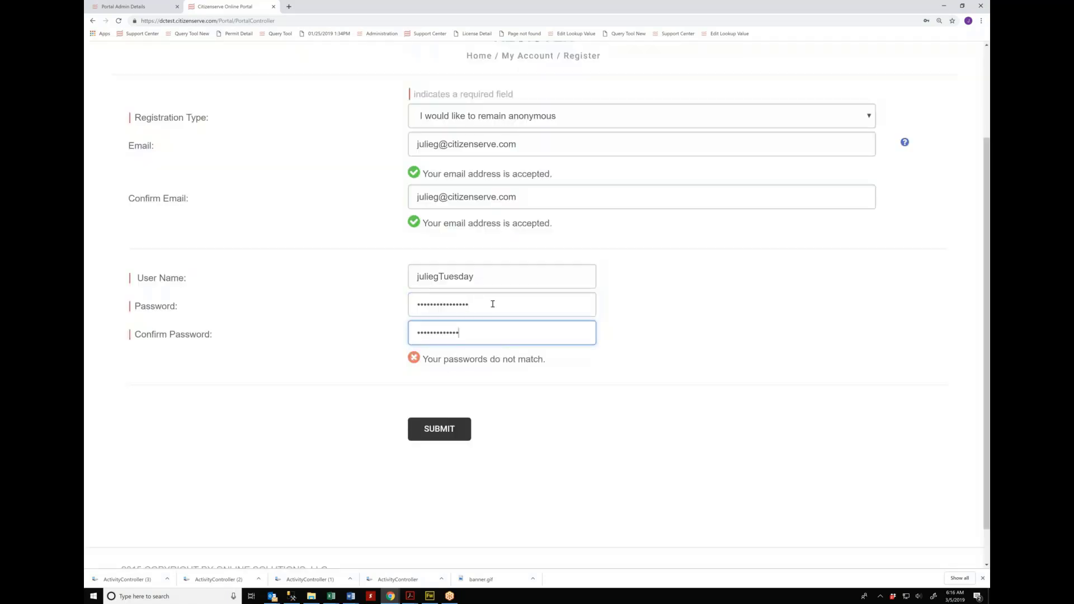
pyautogui.write('•••')
pyautogui.press('Tab')
pyautogui.click(438, 436)
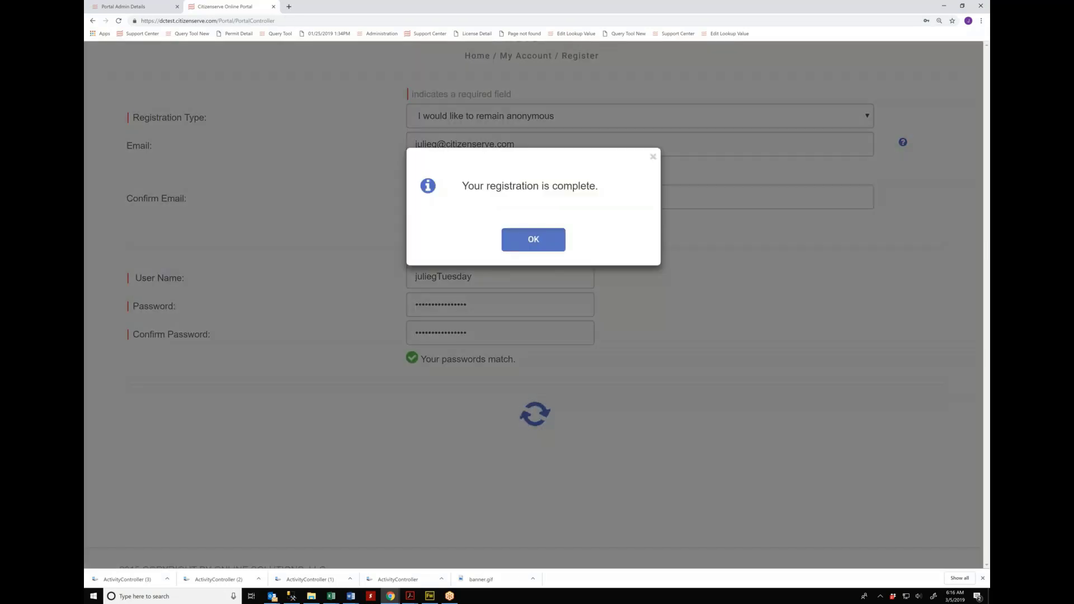
pyautogui.press('Return')
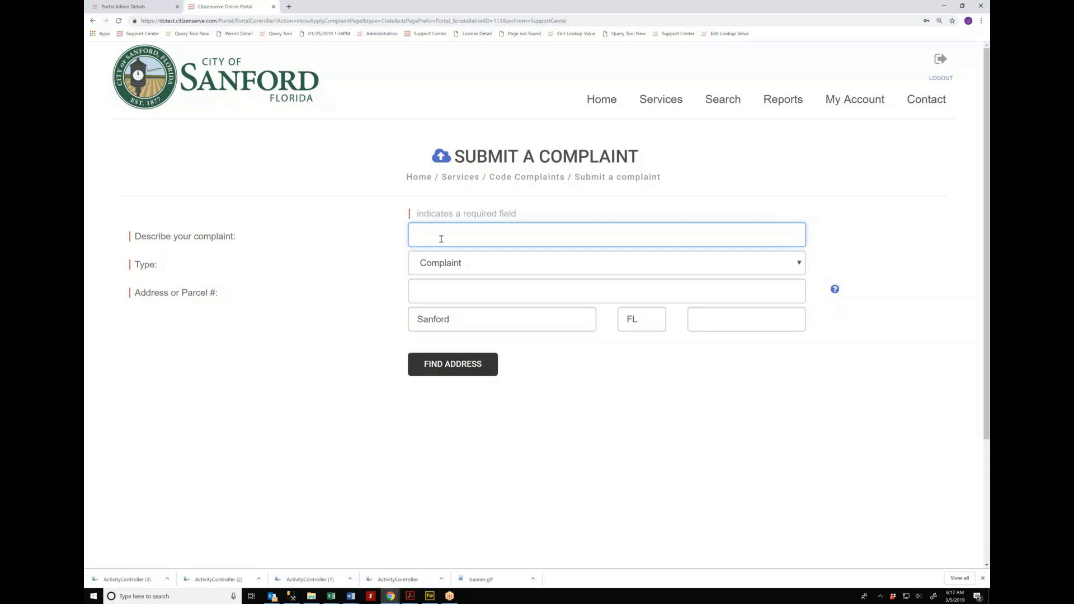
pyautogui.write('junk in the fron tyard')
pyautogui.press('Tab')
pyautogui.press('Tab')
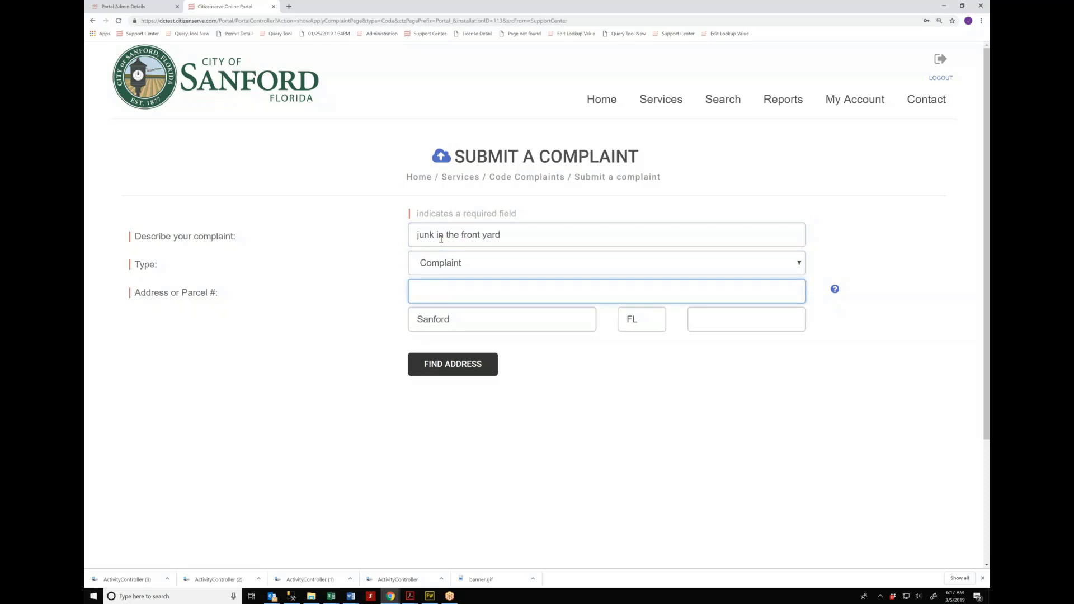
pyautogui.click(440, 366)
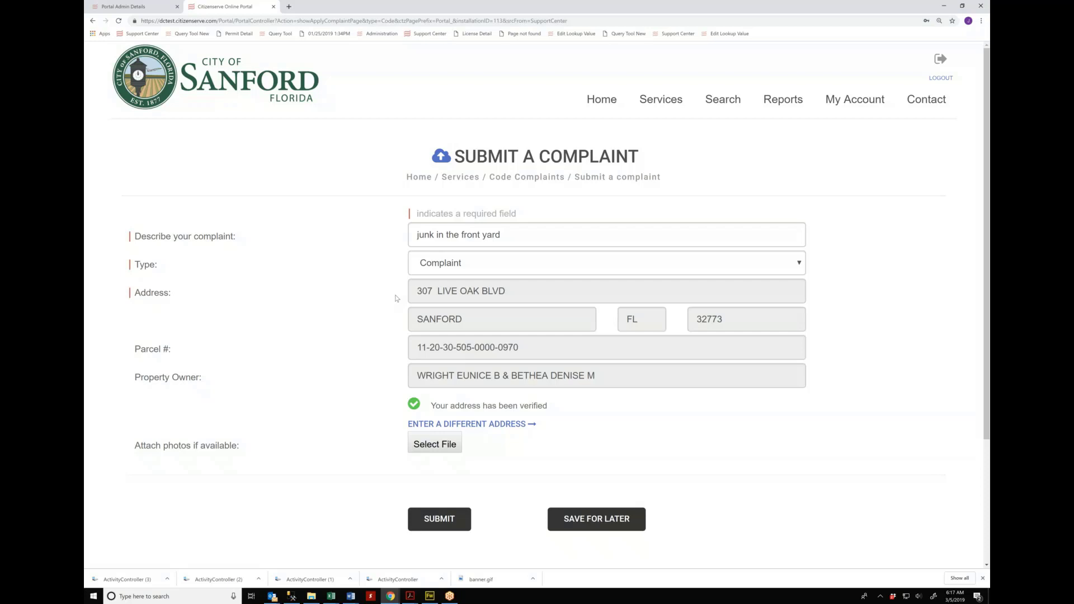
# Step: Try a different address, '123 anywhere street', and look it up
pyautogui.click(487, 424)
pyautogui.click(454, 291)
pyautogui.write('s')
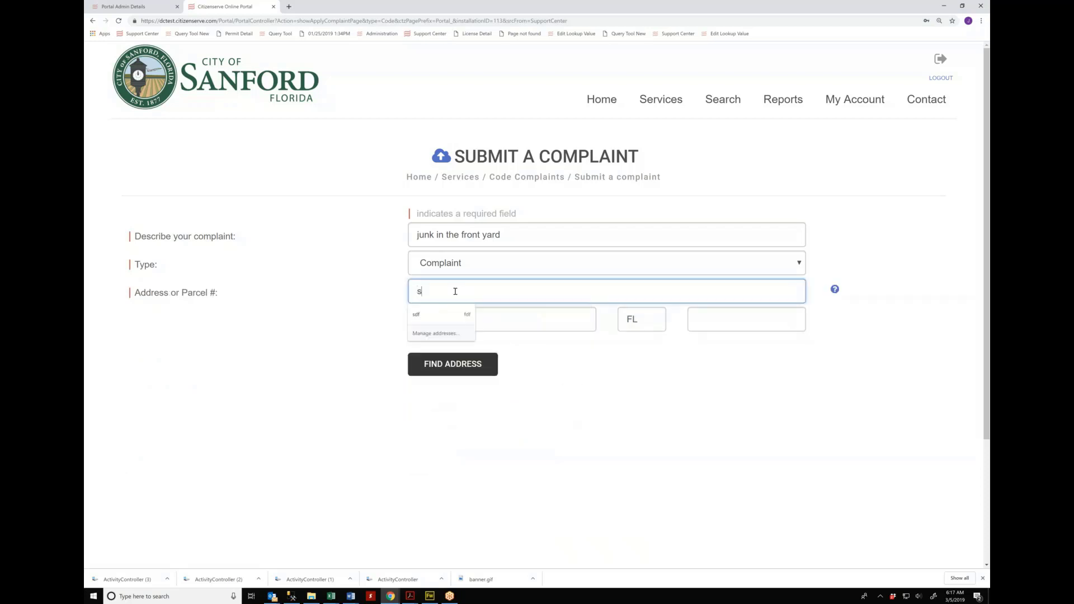
pyautogui.write('ome')
pyautogui.doubleClick(455, 291)
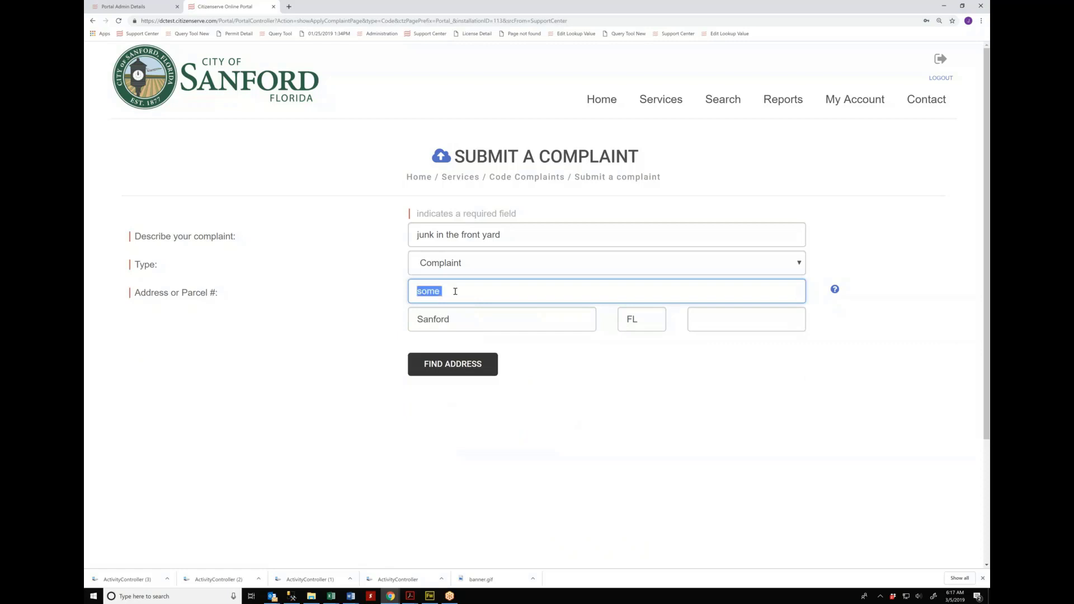
pyautogui.write('123 anywhere street')
pyautogui.click(453, 365)
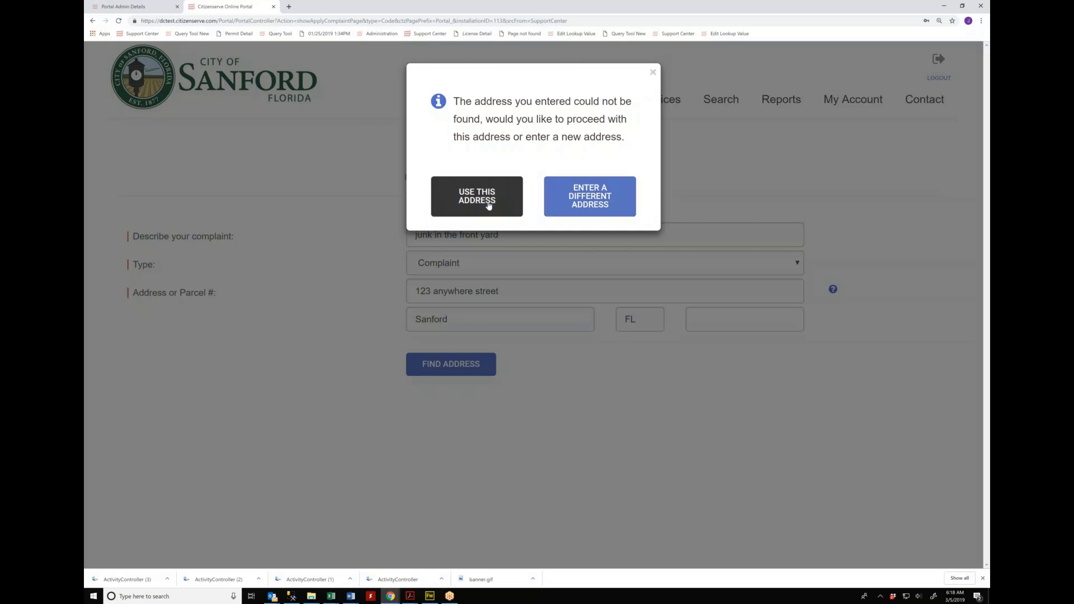
pyautogui.click(589, 203)
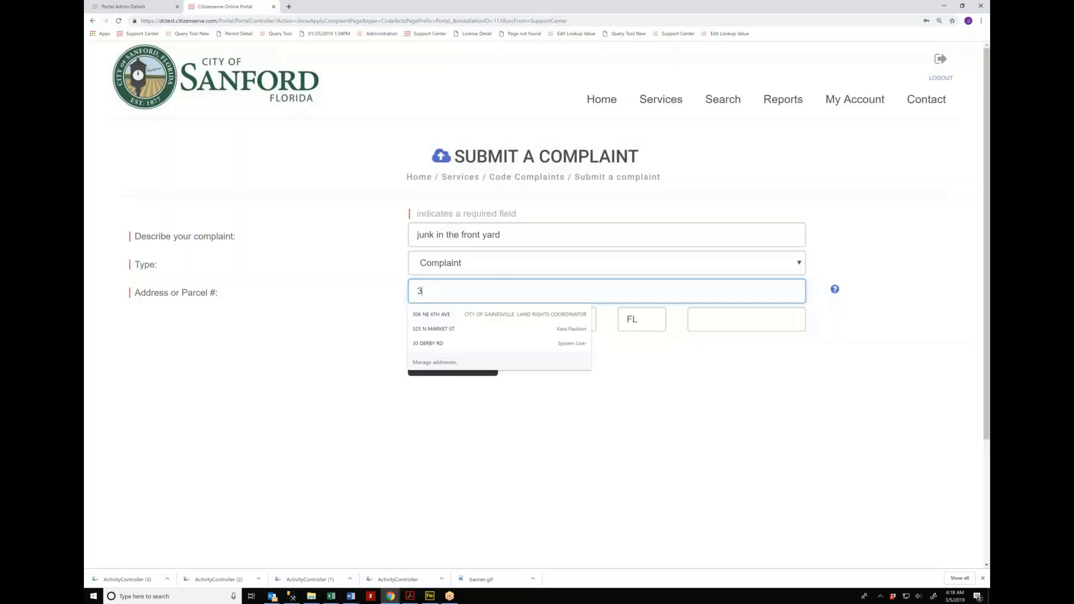
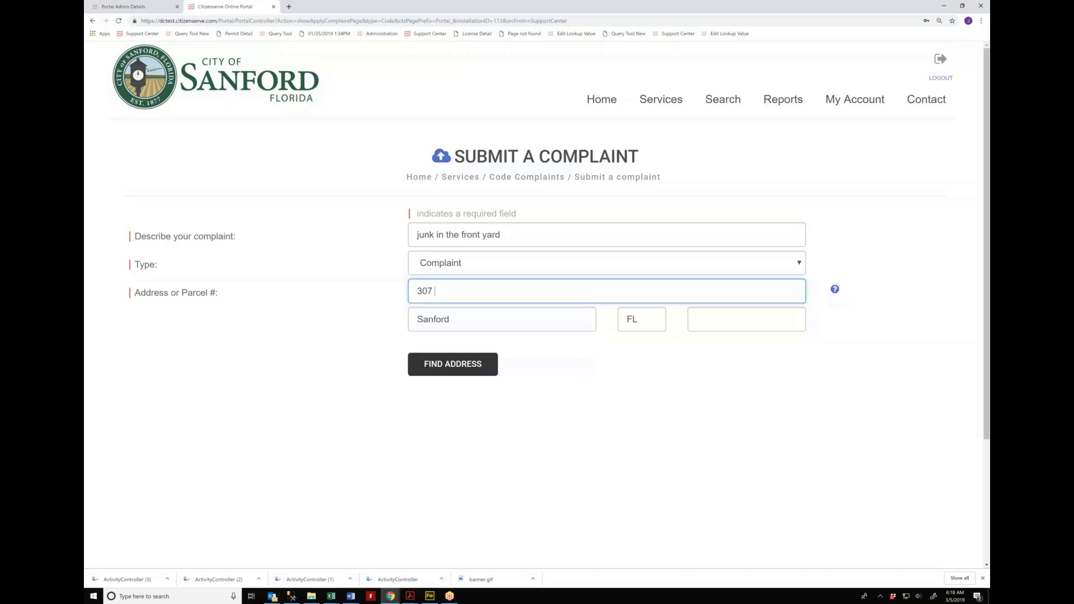
pyautogui.click(433, 366)
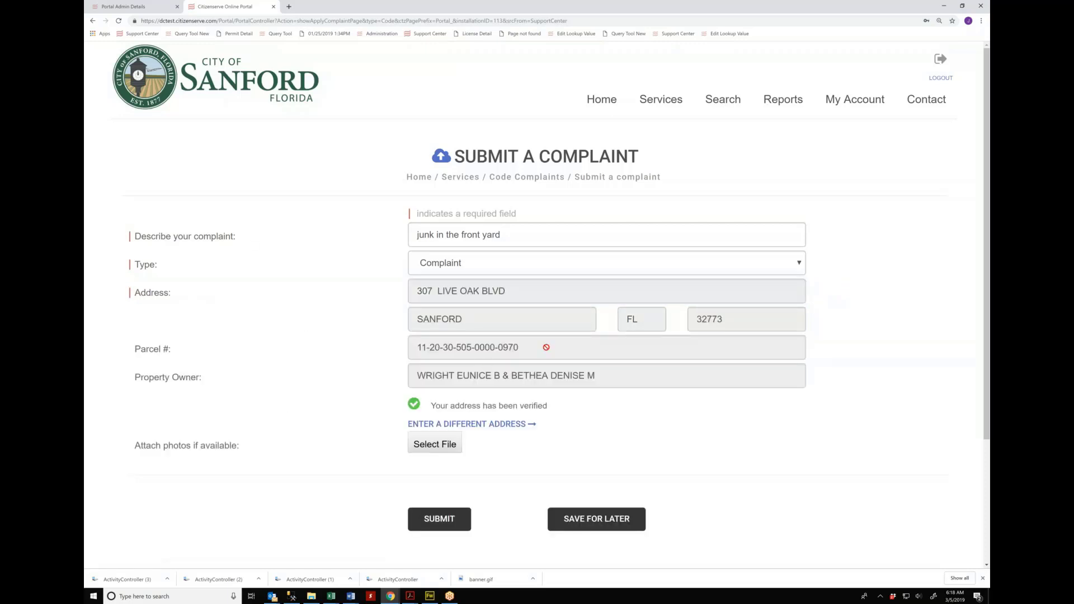
pyautogui.scroll(-2, 544, 343)
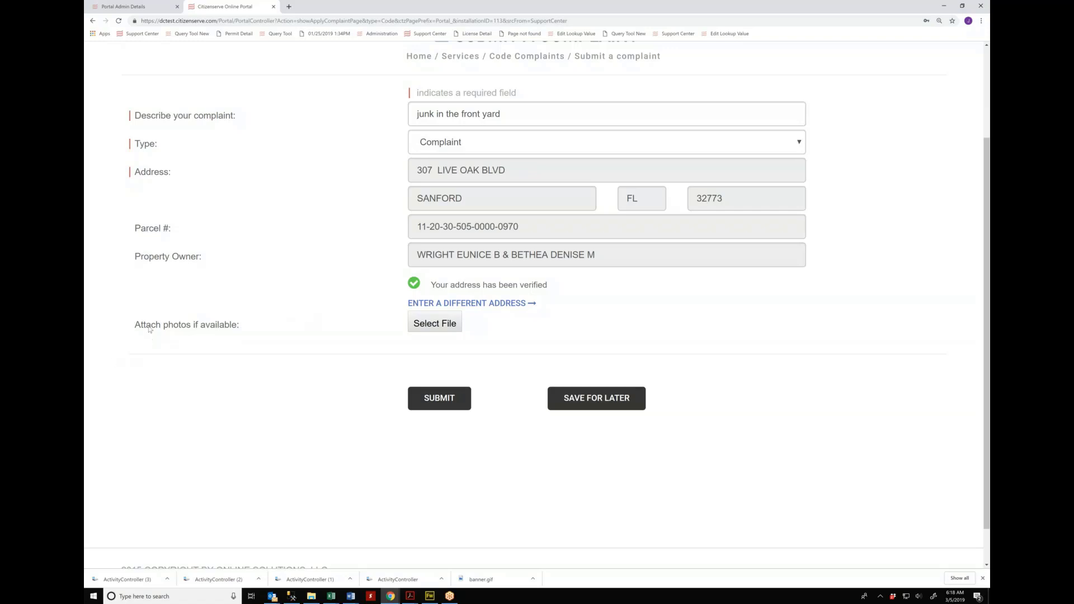
# Step: Attach debri in yard.GIF, submit the complaint and close the confirmation dialog
pyautogui.click(441, 331)
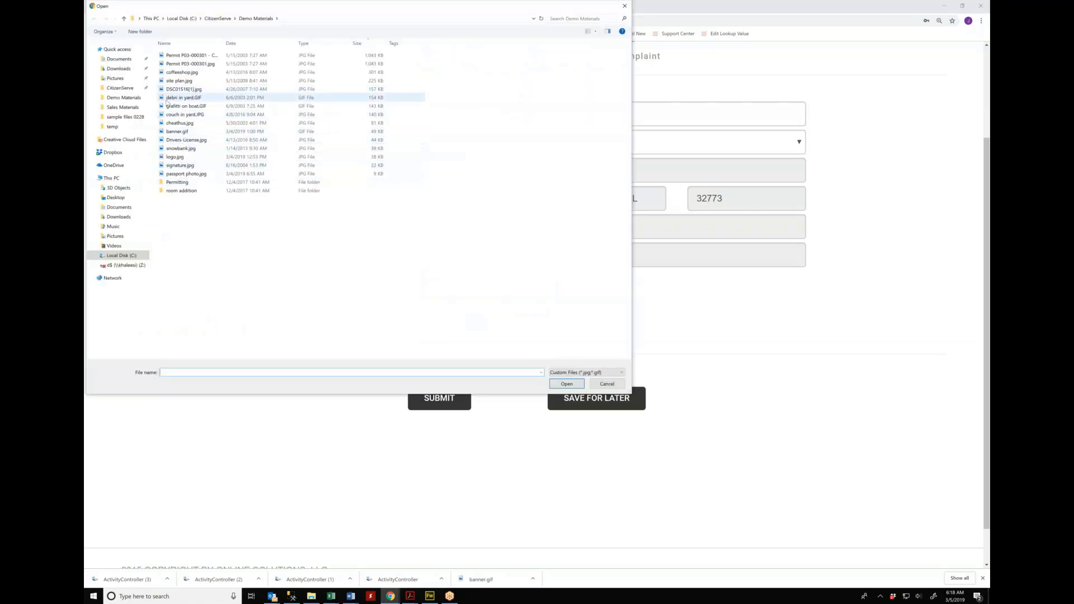
pyautogui.click(168, 98)
pyautogui.doubleClick(167, 99)
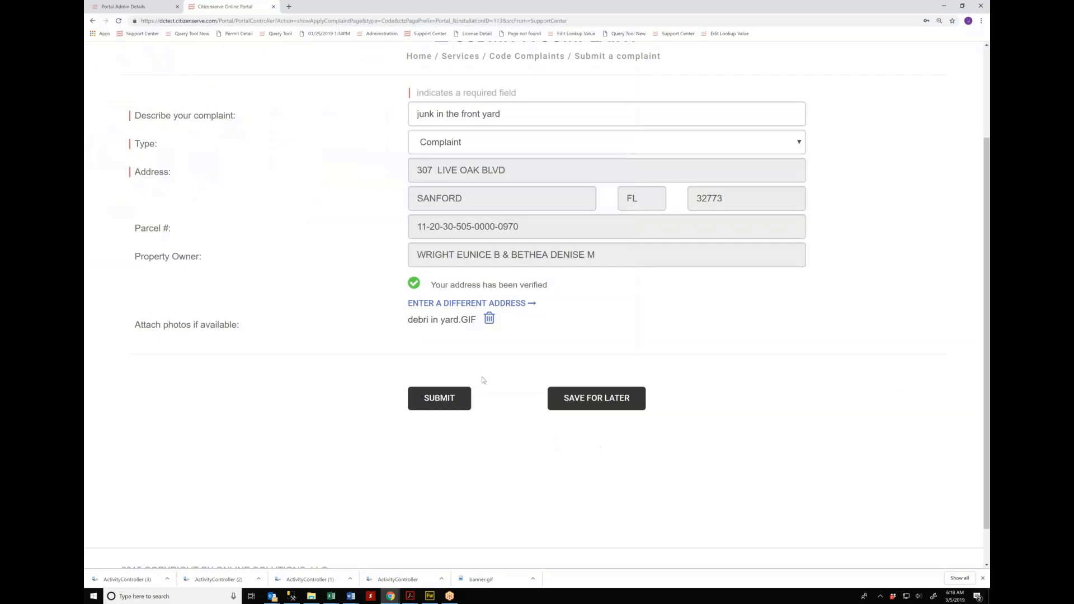
pyautogui.click(440, 399)
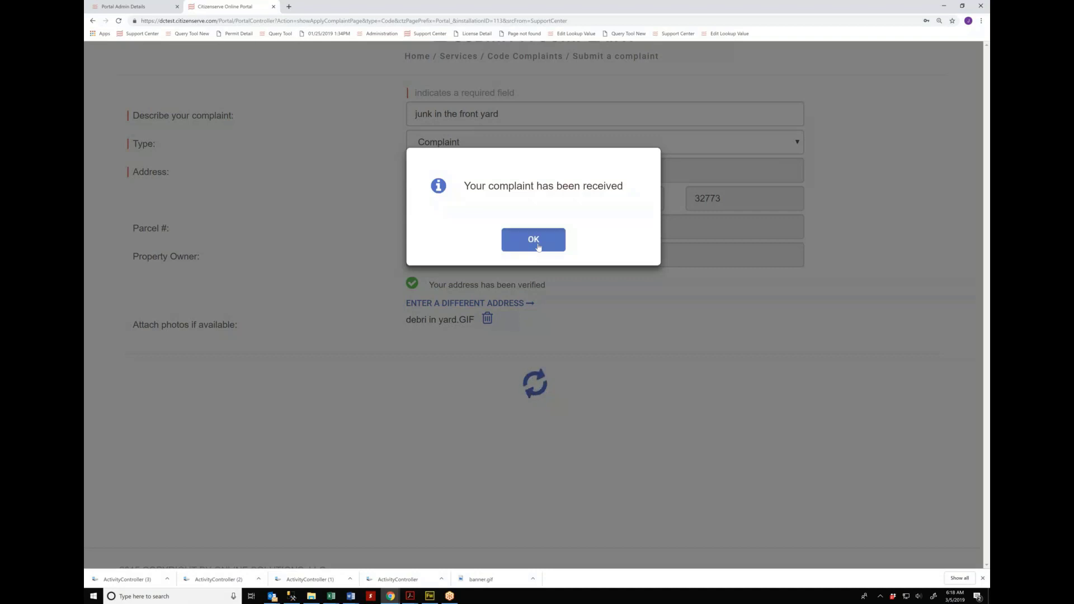
pyautogui.click(535, 241)
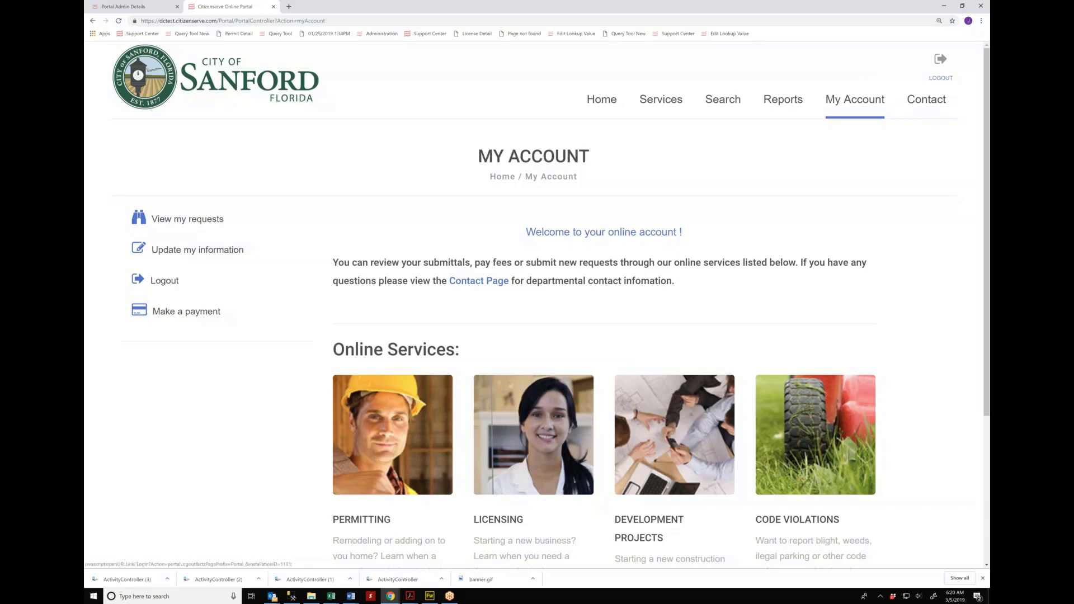
# Step: Log out, choose Apply for a Permit, and sign in with the user name and password
pyautogui.click(941, 77)
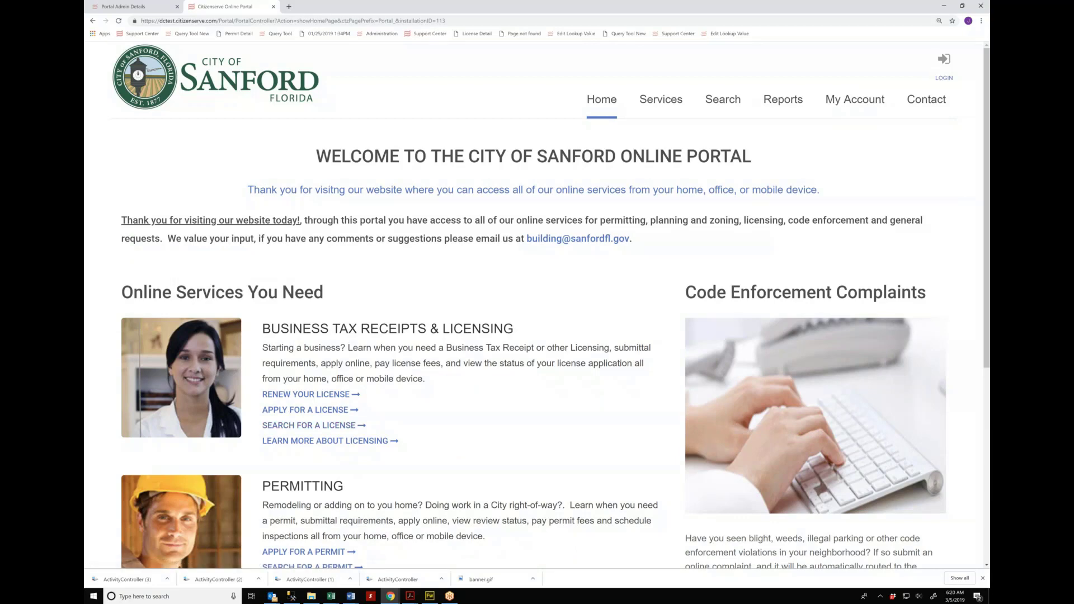
pyautogui.scroll(-1, 316, 493)
pyautogui.click(316, 530)
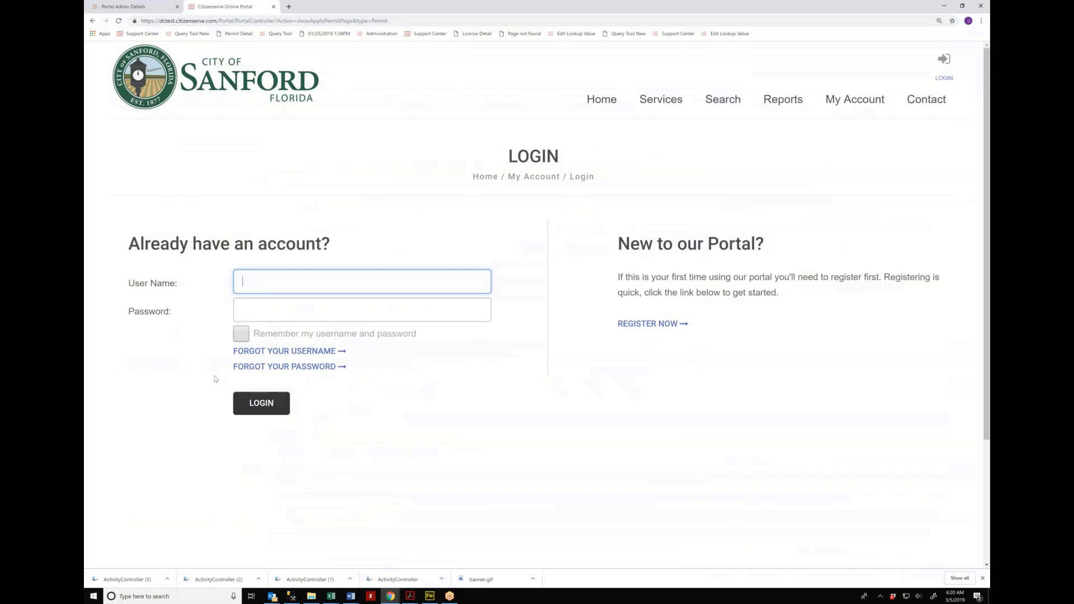
pyautogui.write('****')
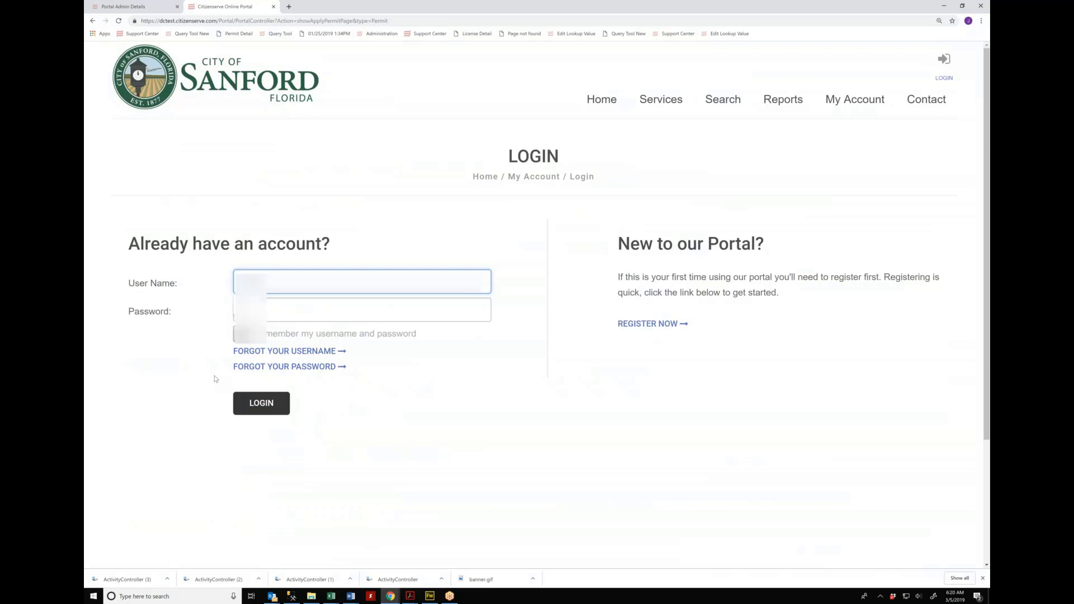
pyautogui.press('Tab')
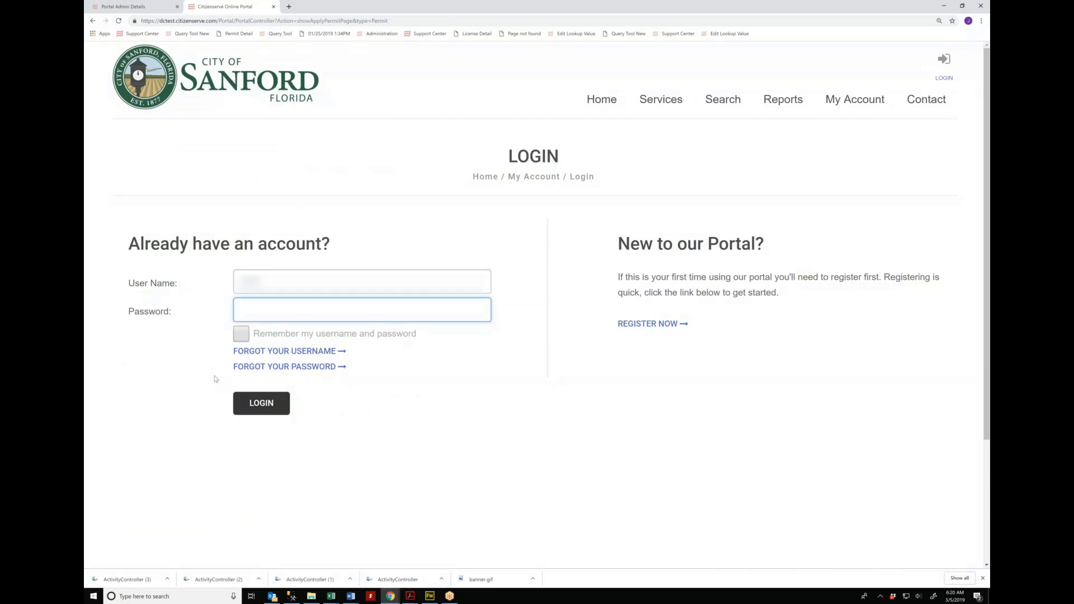
pyautogui.write('**********')
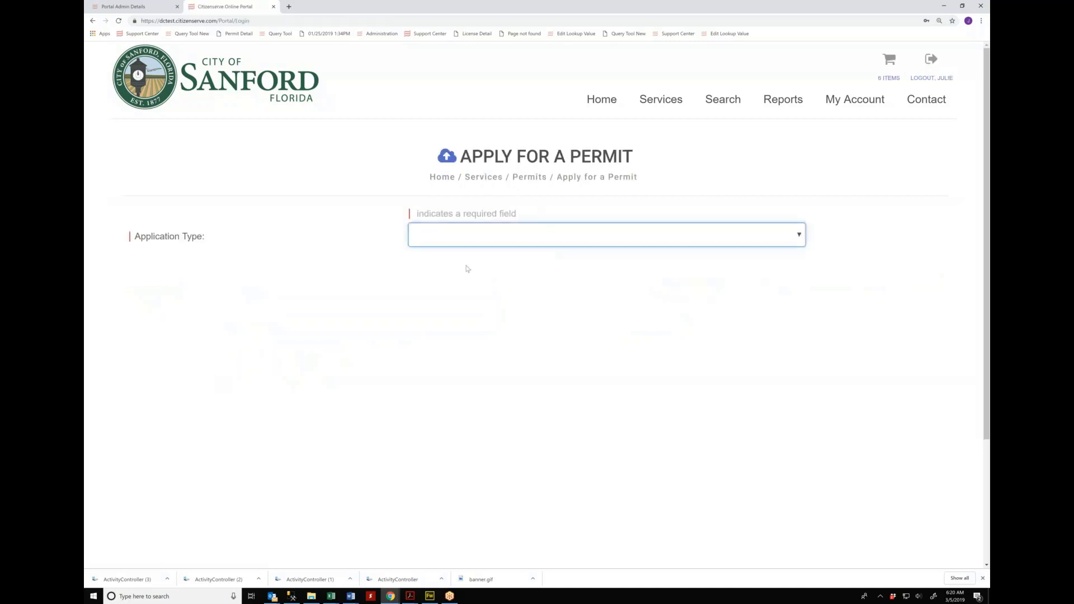
# Step: Choose Residential Building Permit with sub type New and describe the work as 'single family home'
pyautogui.click(483, 247)
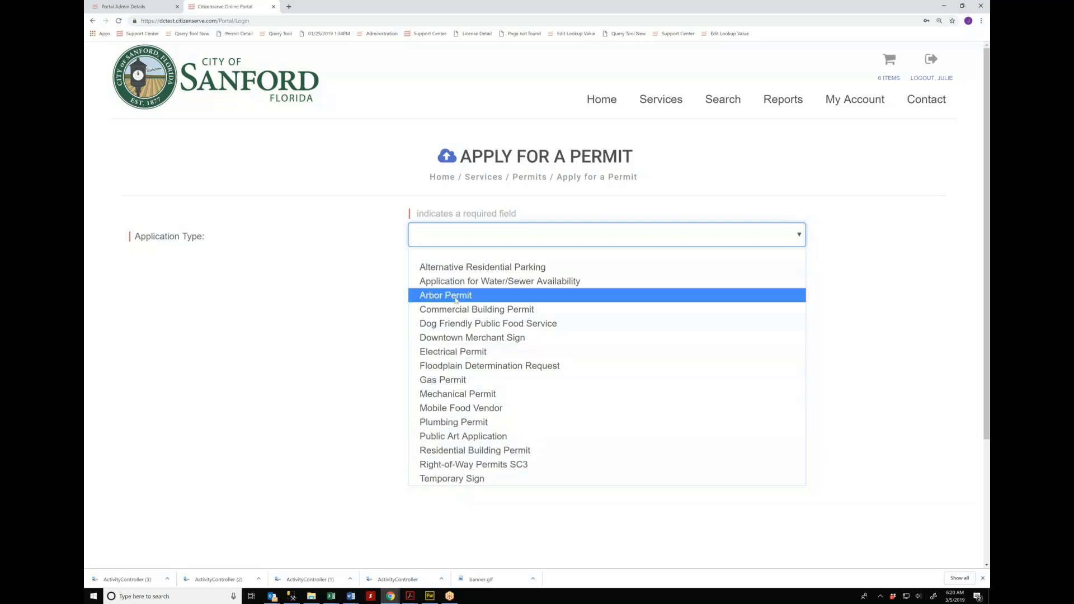
pyautogui.click(450, 452)
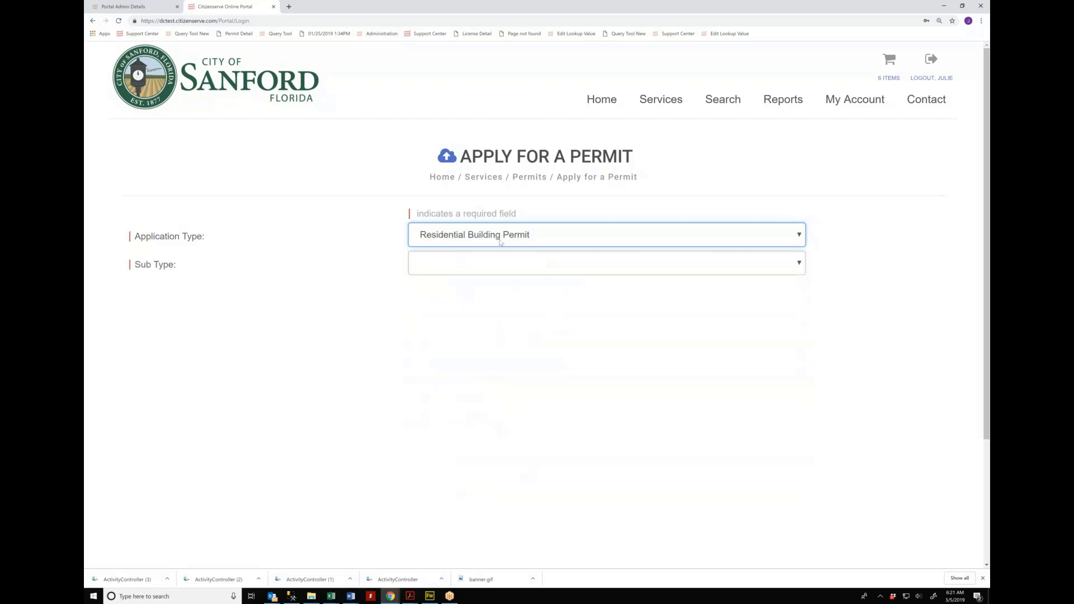
pyautogui.click(512, 267)
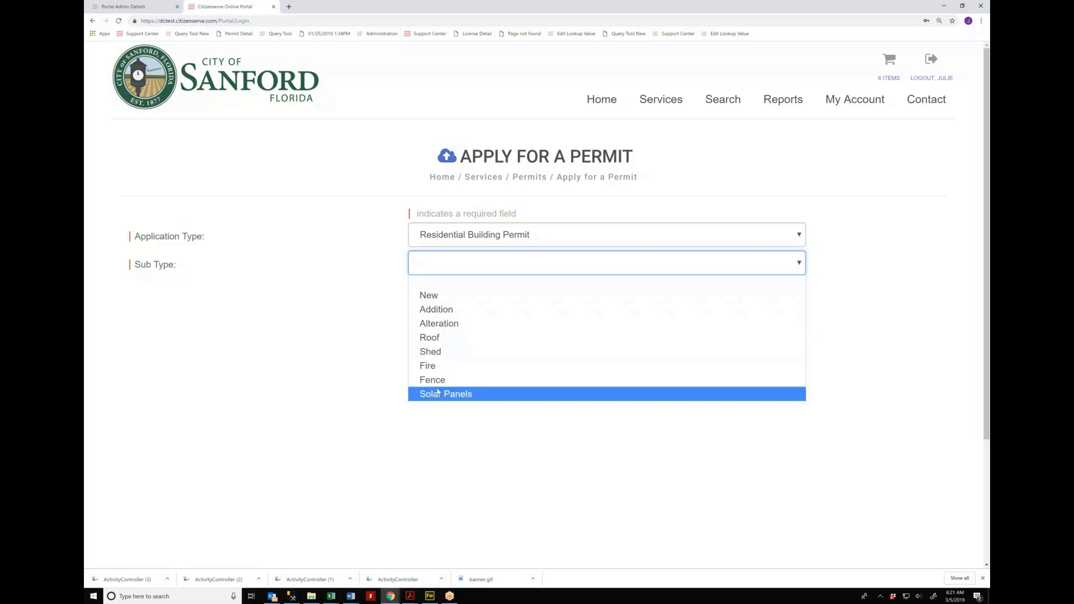
pyautogui.click(432, 299)
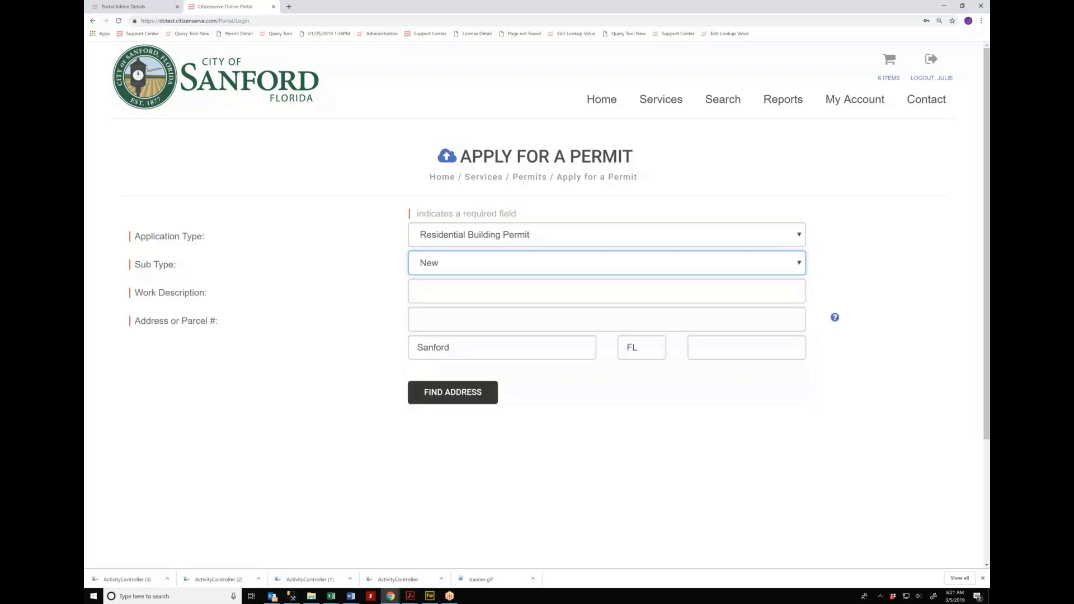
pyautogui.click(433, 290)
pyautogui.write('sin')
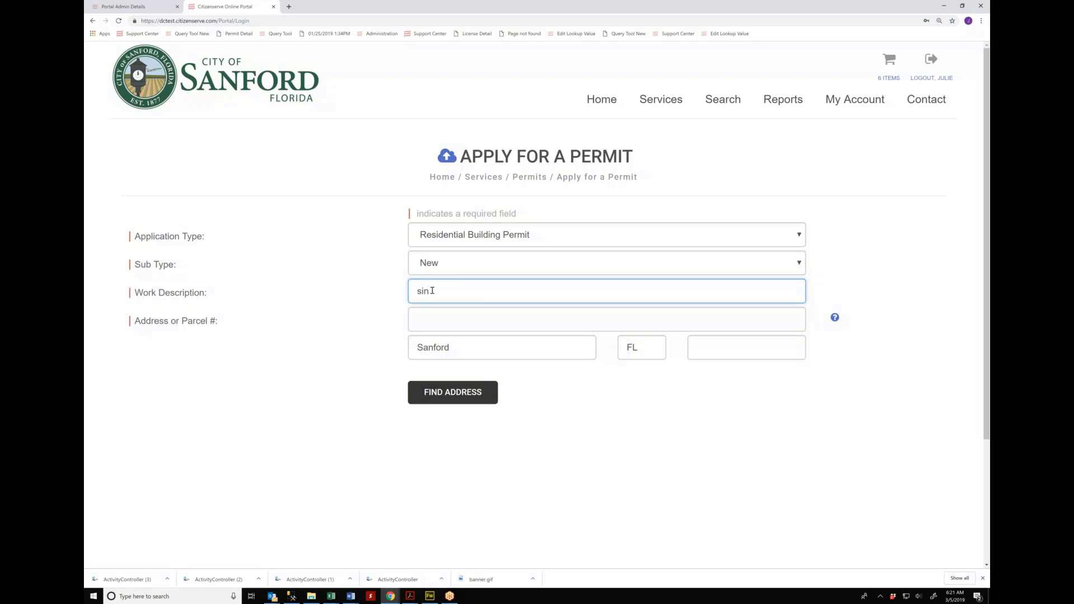
pyautogui.write('gle family home')
pyautogui.press('Tab')
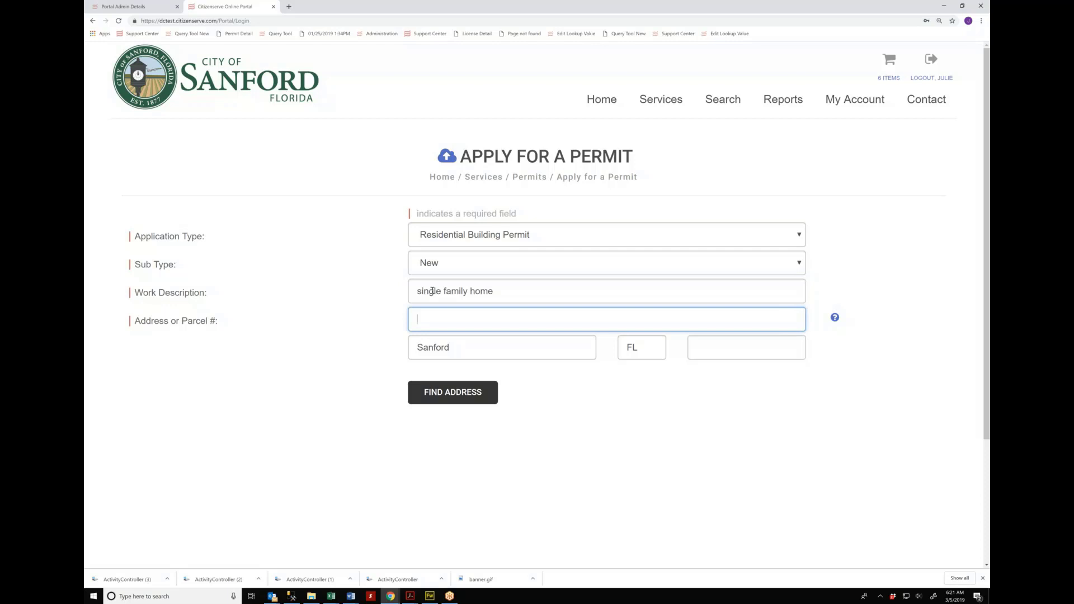
pyautogui.click(460, 401)
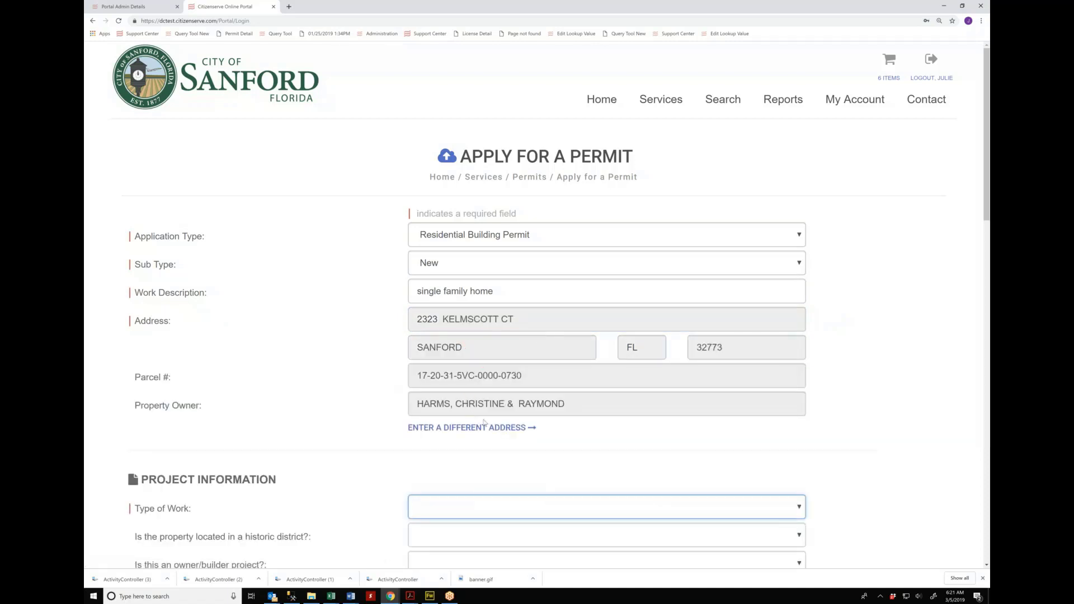
# Step: Under Project Information, set Type of Work to Single Family
pyautogui.scroll(-2, 336, 419)
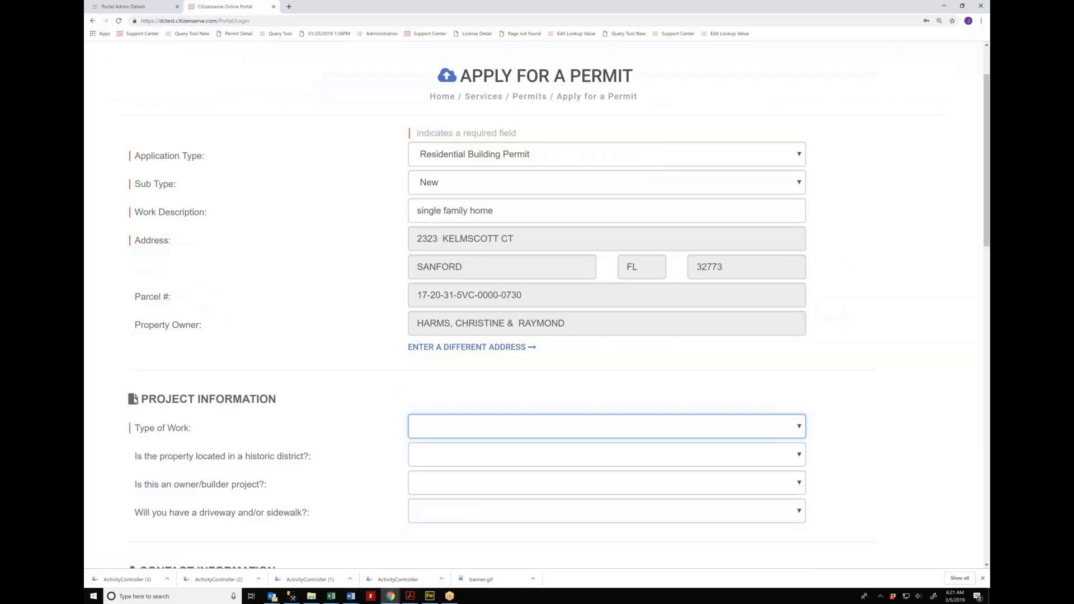
pyautogui.moveTo(128, 398); pyautogui.dragTo(220, 510)
pyautogui.click(296, 431)
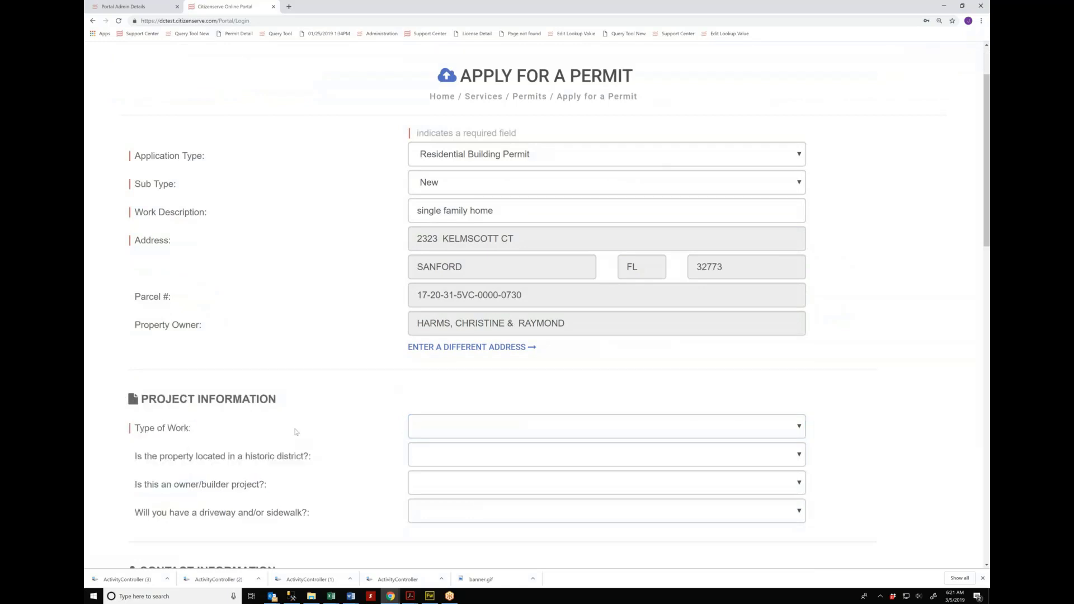
pyautogui.scroll(-1, 152, 393)
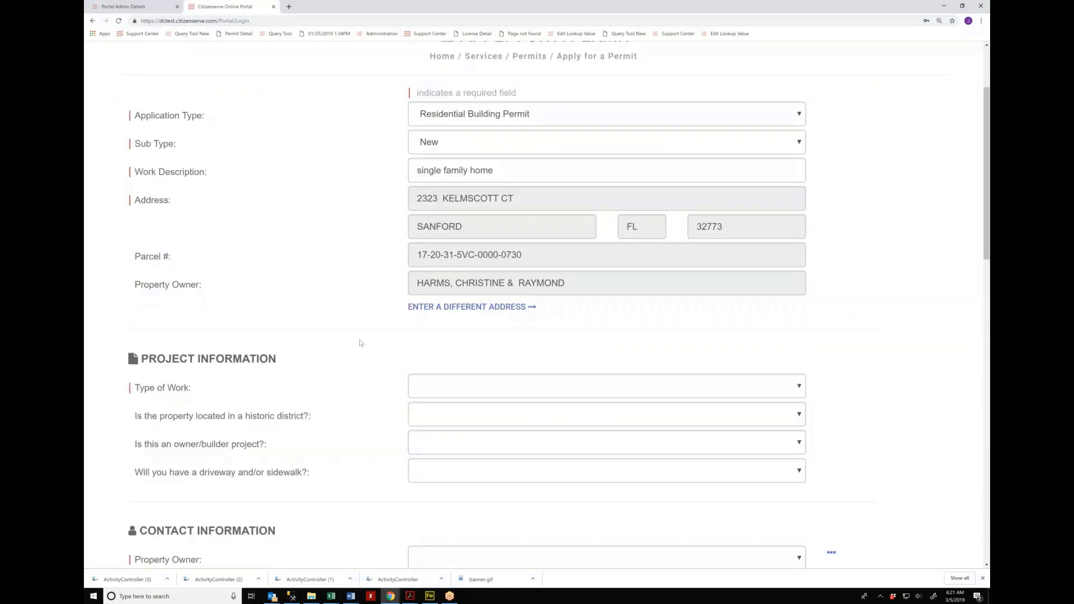
pyautogui.scroll(-2, 360, 343)
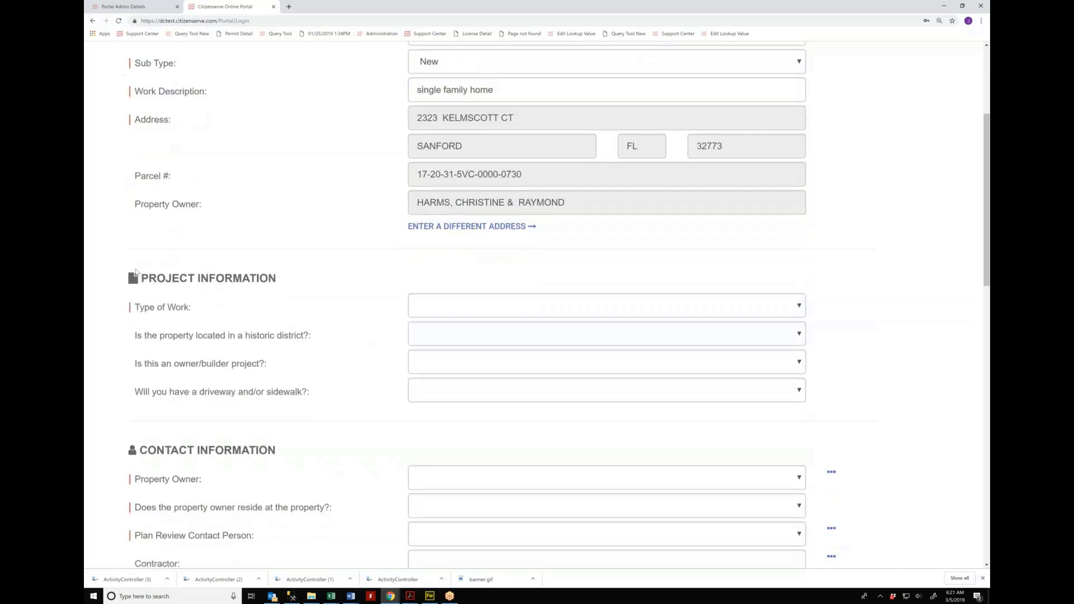
pyautogui.click(489, 309)
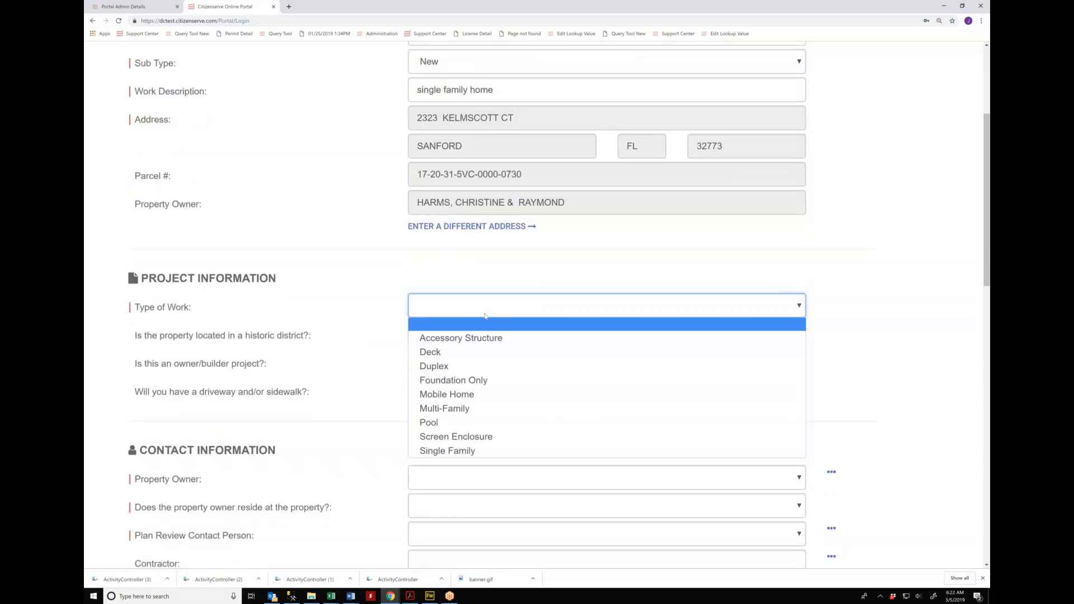
pyautogui.click(446, 454)
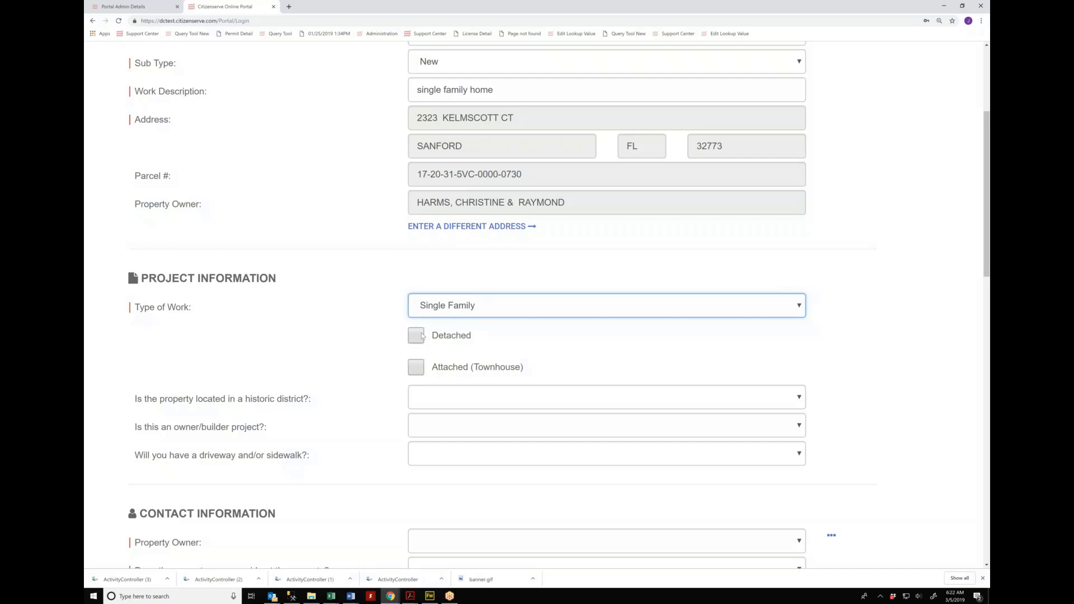
# Step: Try Pool and Accessory Structure as Type of Work, then settle on Single Family
pyautogui.click(509, 308)
pyautogui.click(482, 324)
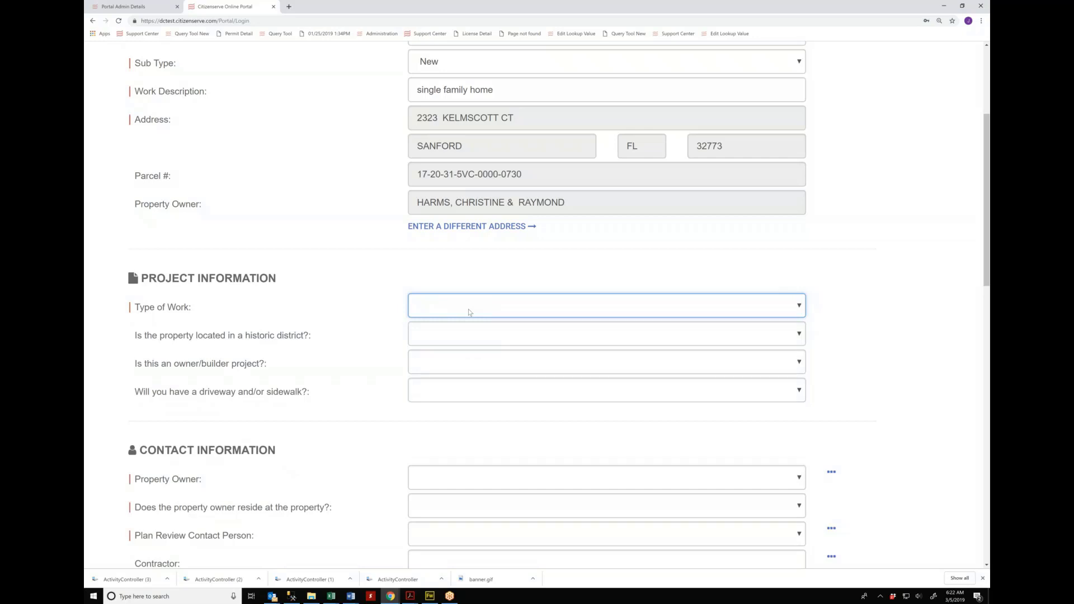
pyautogui.click(468, 311)
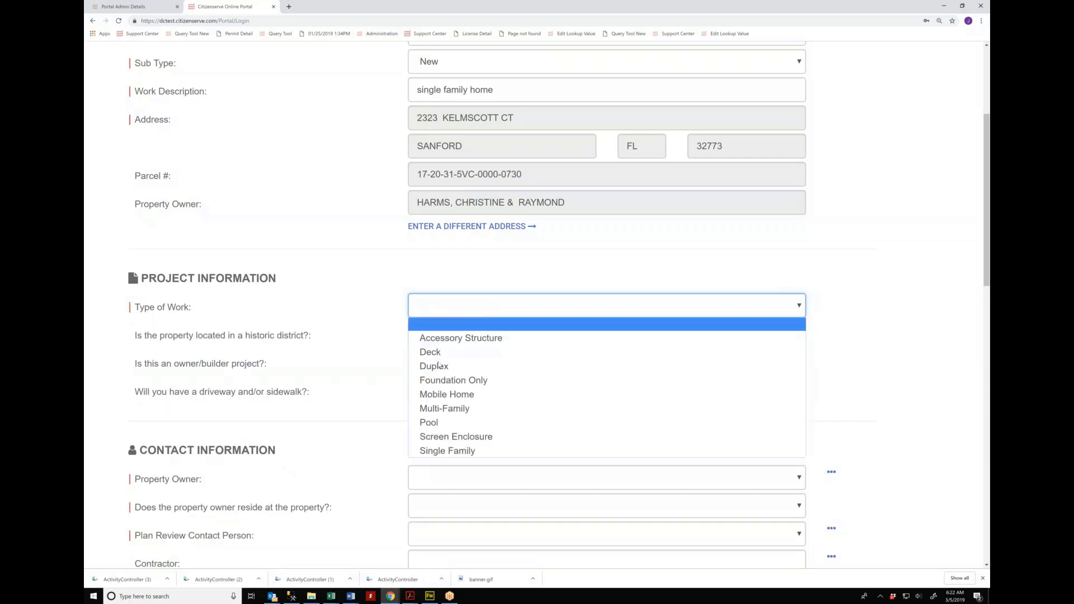
pyautogui.click(442, 424)
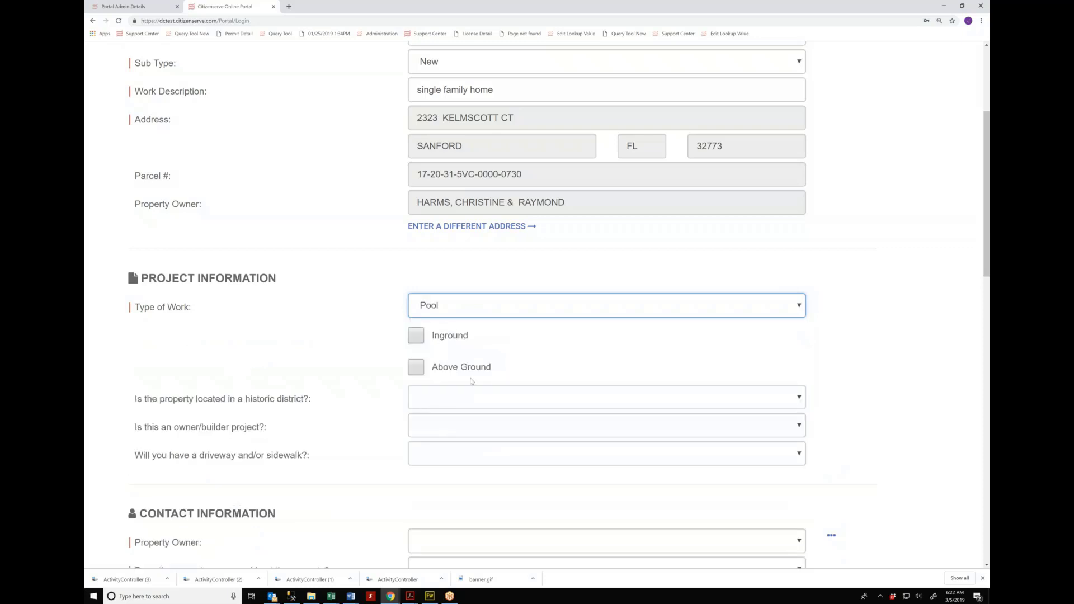
pyautogui.click(483, 302)
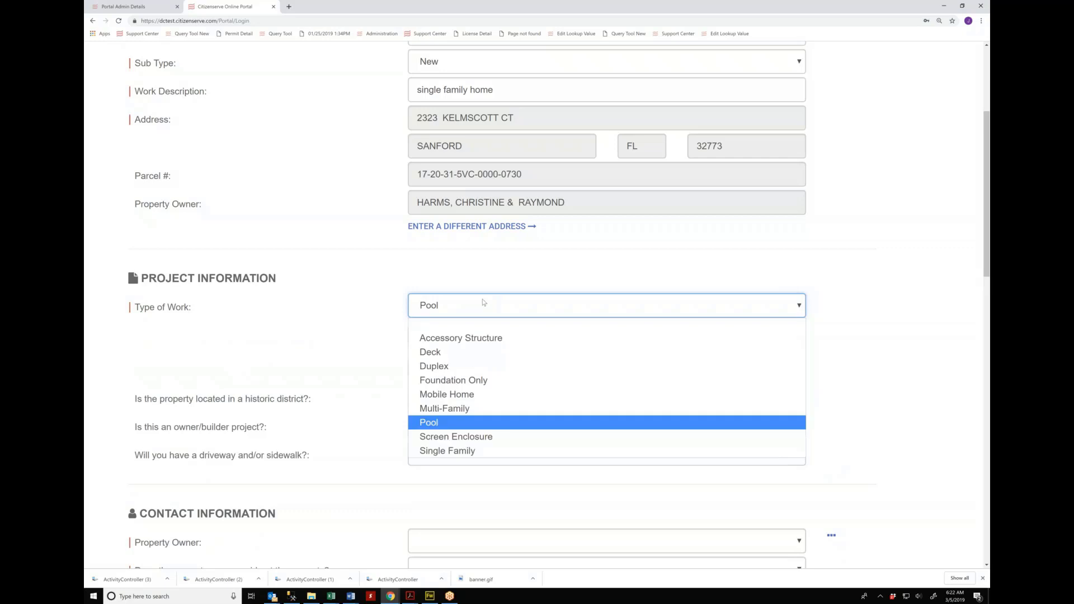
pyautogui.click(473, 339)
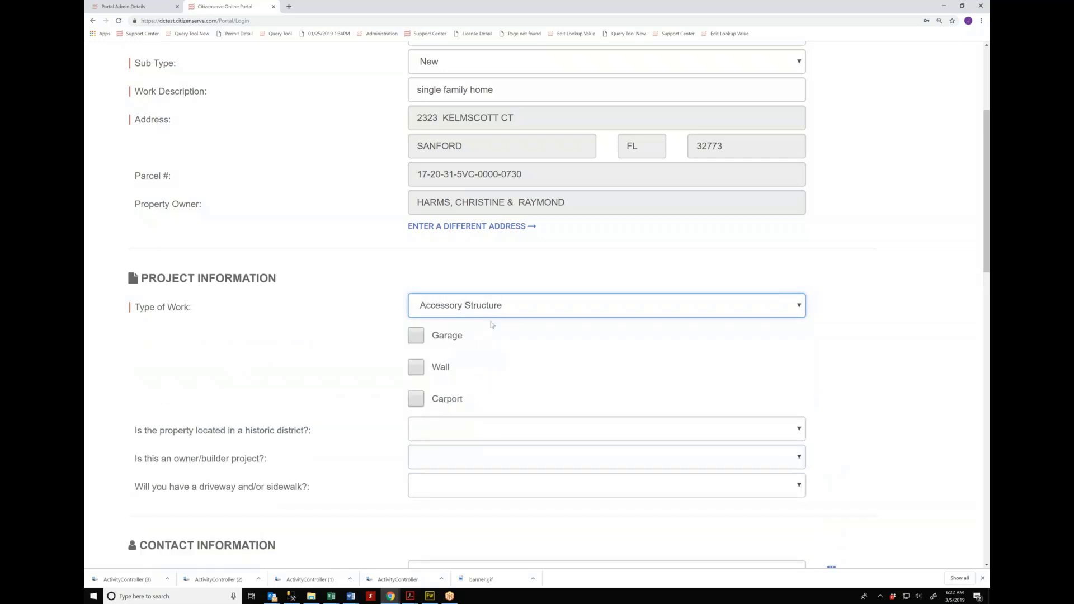
pyautogui.click(496, 310)
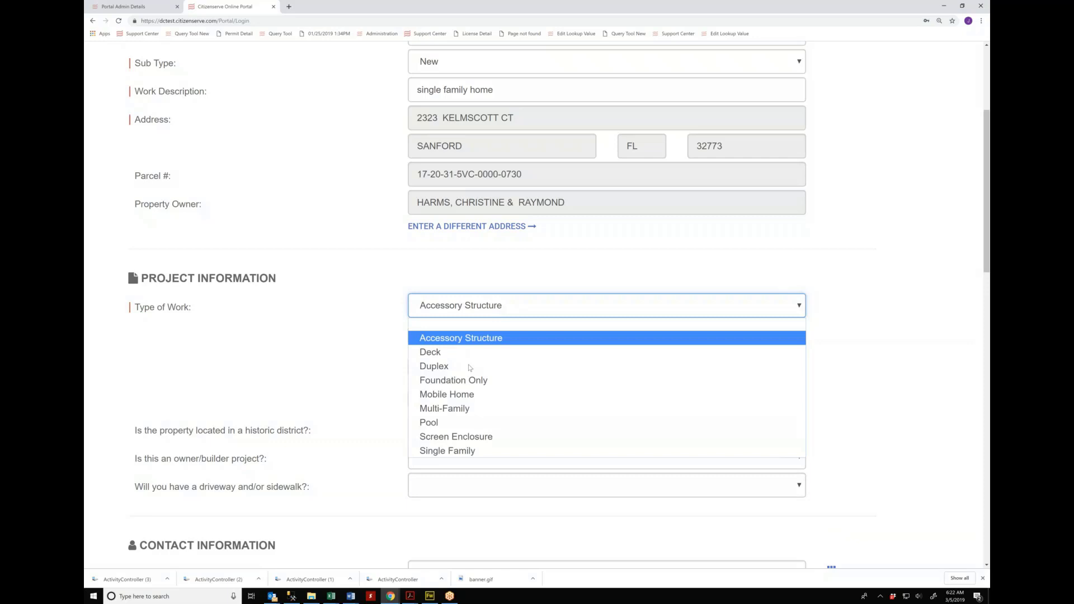
pyautogui.click(452, 450)
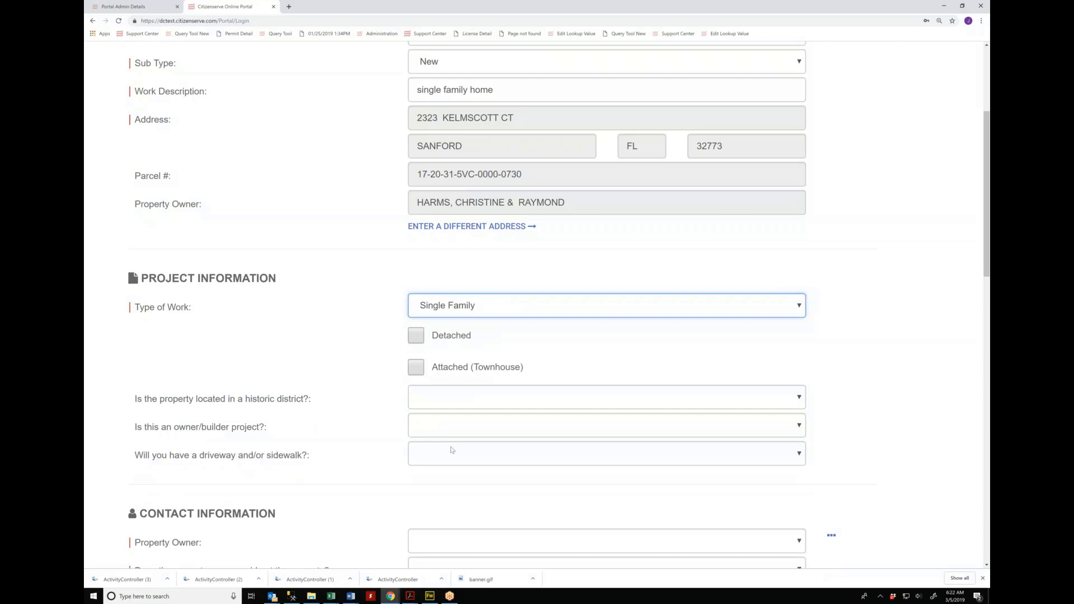
# Step: Tick Detached under Single Family, leaving Attached (Townhouse) unticked
pyautogui.click(421, 372)
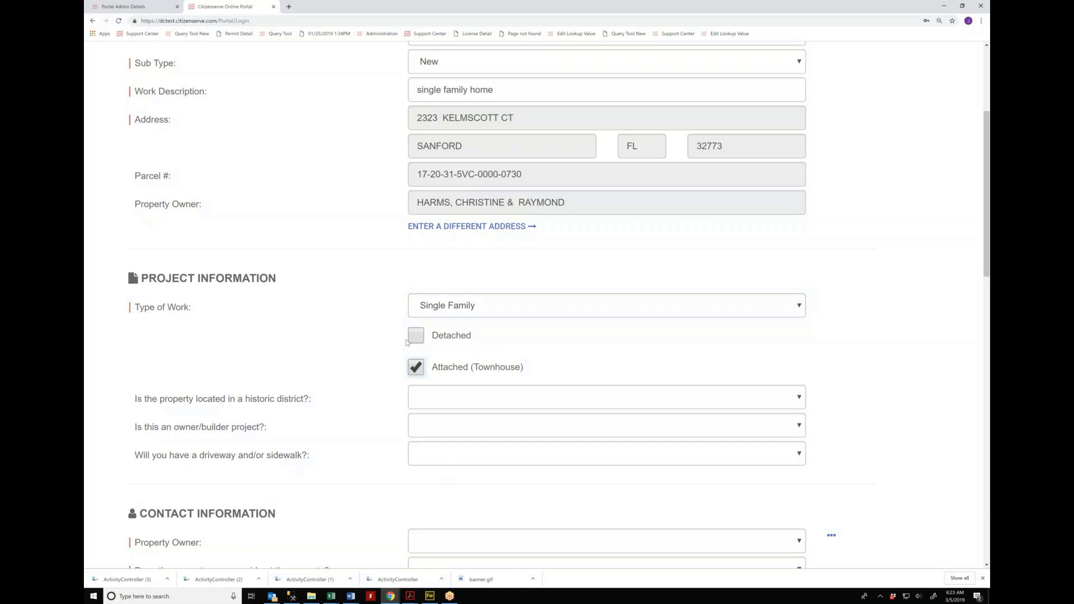
pyautogui.click(417, 368)
pyautogui.click(416, 336)
pyautogui.scroll(-1, 498, 345)
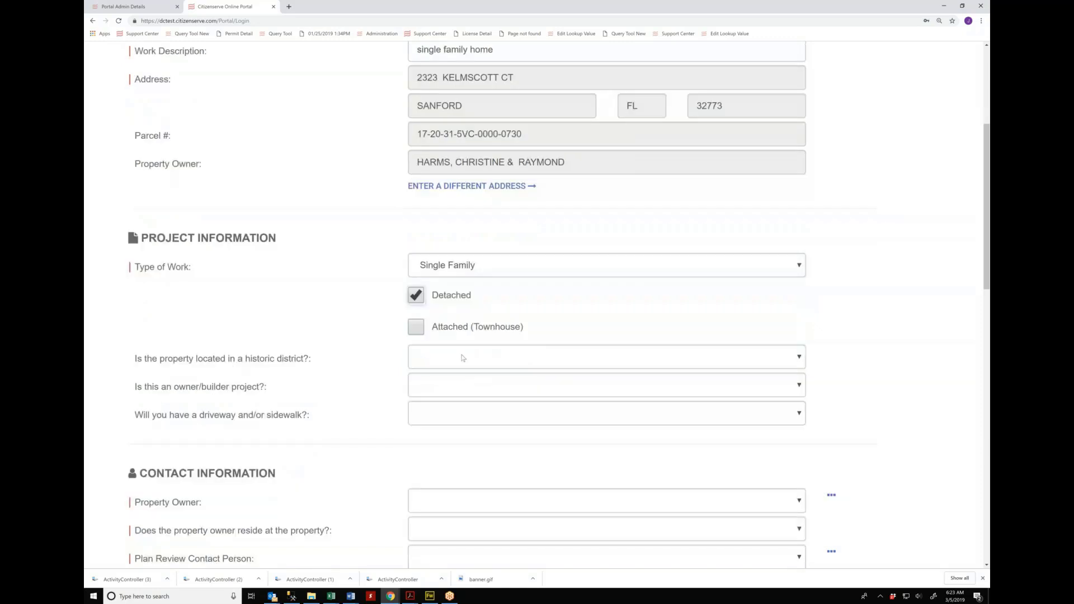
pyautogui.click(462, 357)
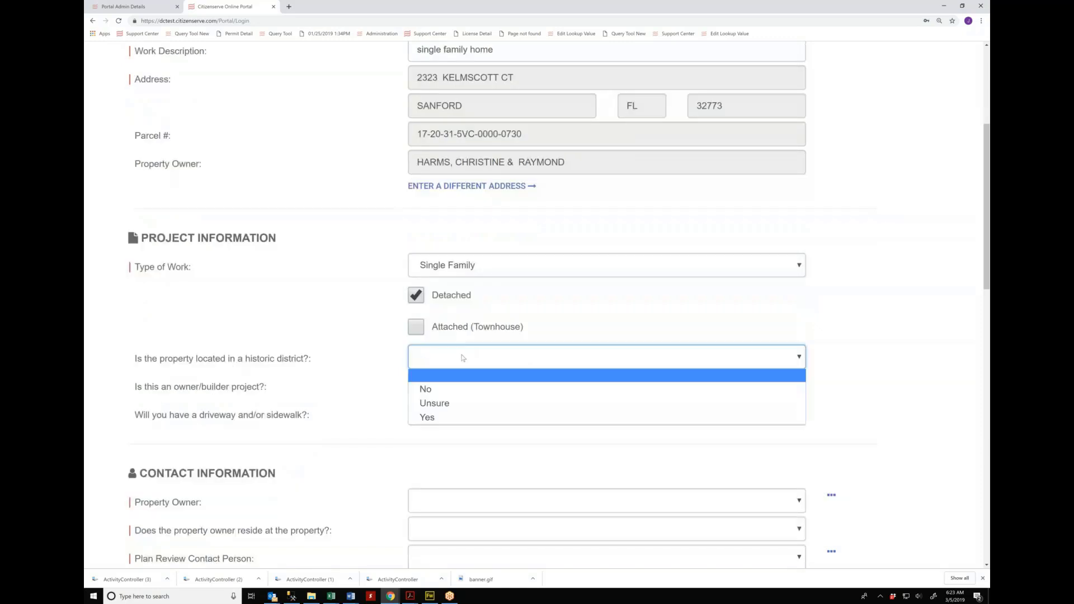
# Step: Answer historic district Unsure, owner/builder project No, and driveway or sidewalk Yes
pyautogui.click(439, 403)
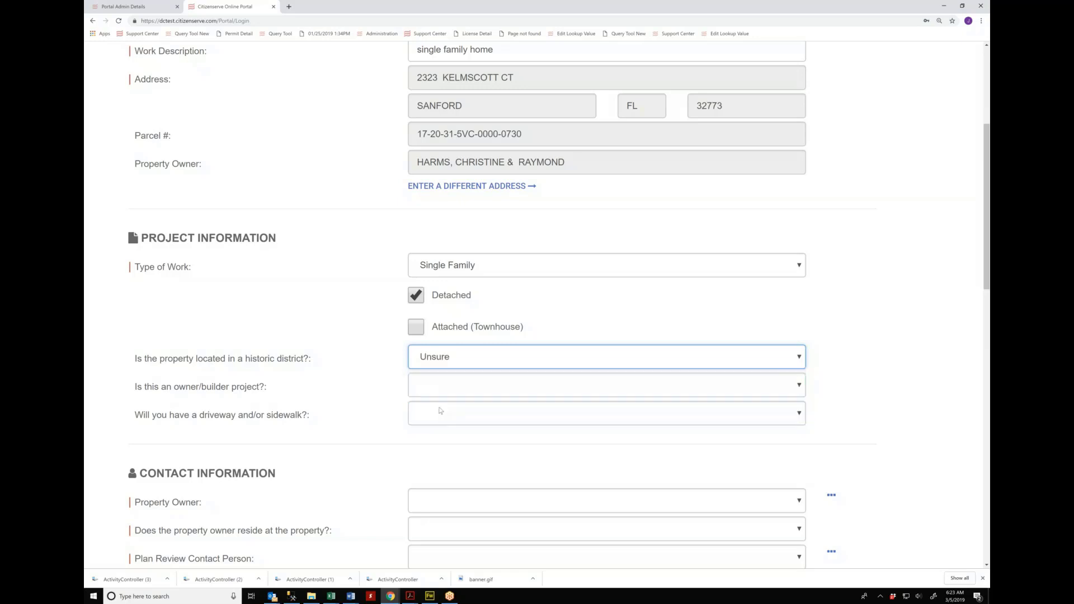
pyautogui.click(507, 387)
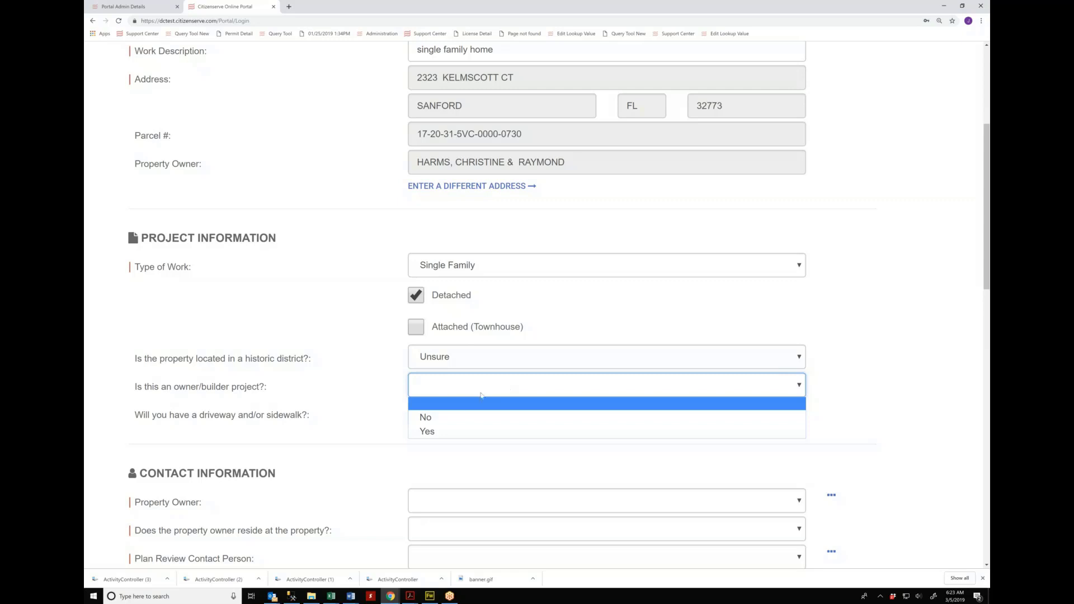
pyautogui.click(433, 434)
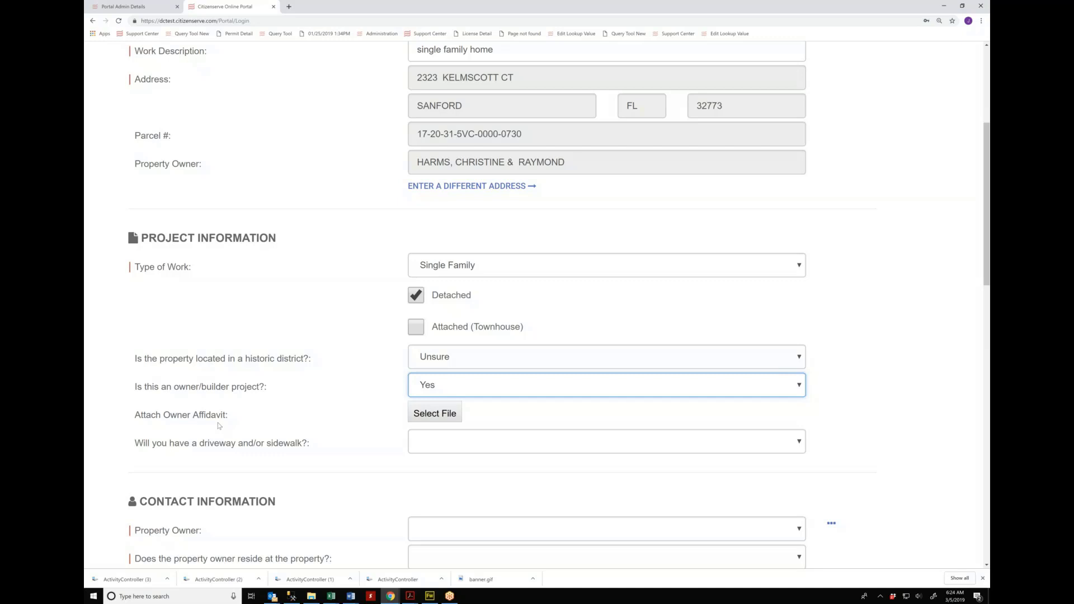
pyautogui.click(495, 389)
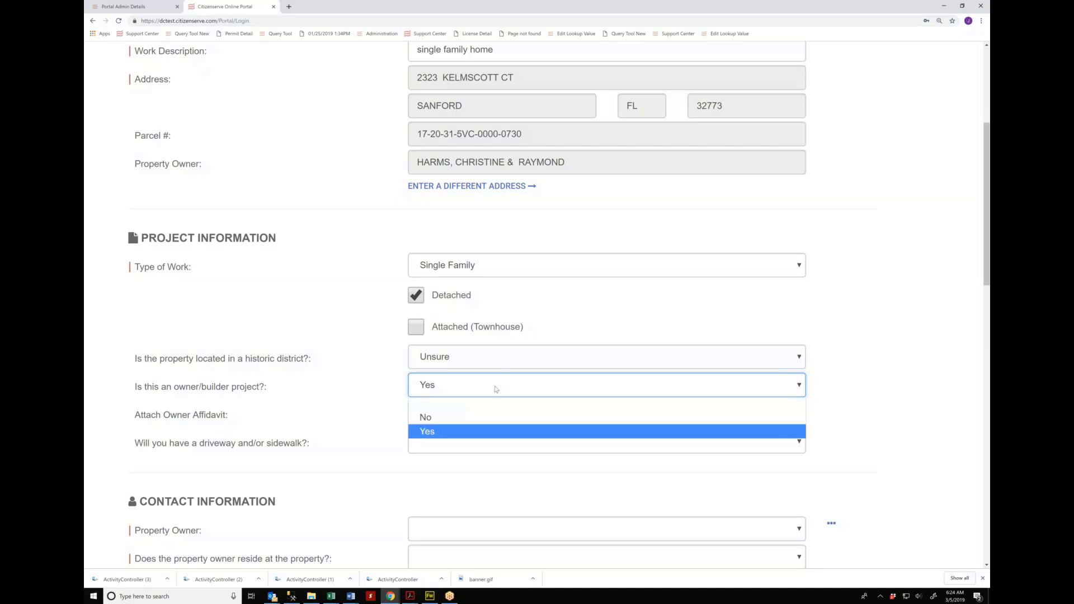
pyautogui.click(448, 418)
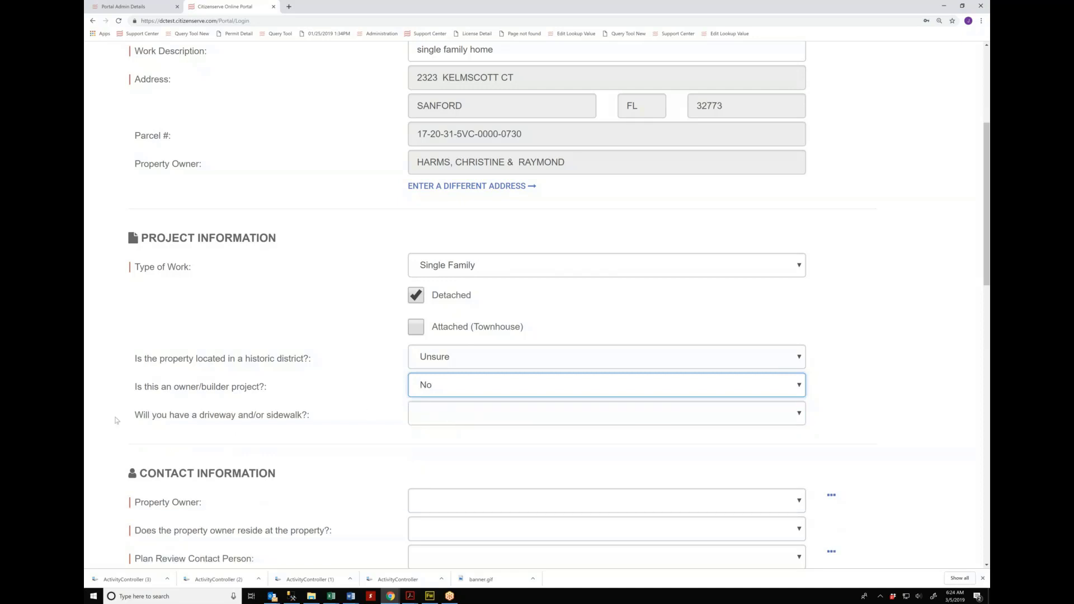
pyautogui.click(499, 419)
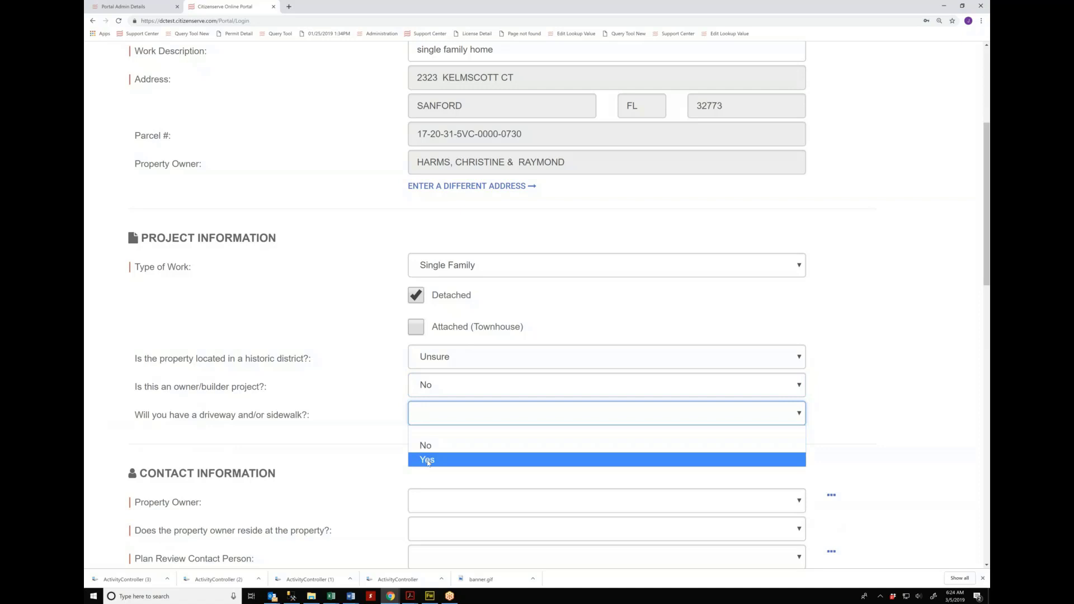
pyautogui.click(427, 461)
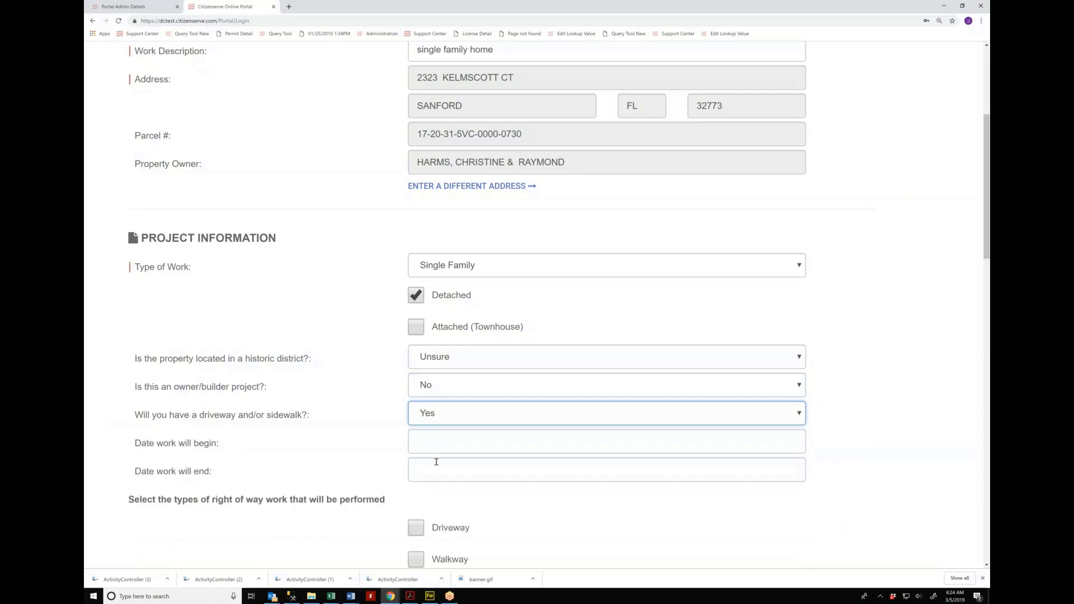
# Step: Switch the driveway or sidewalk answer from Yes to No
pyautogui.scroll(-2, 437, 461)
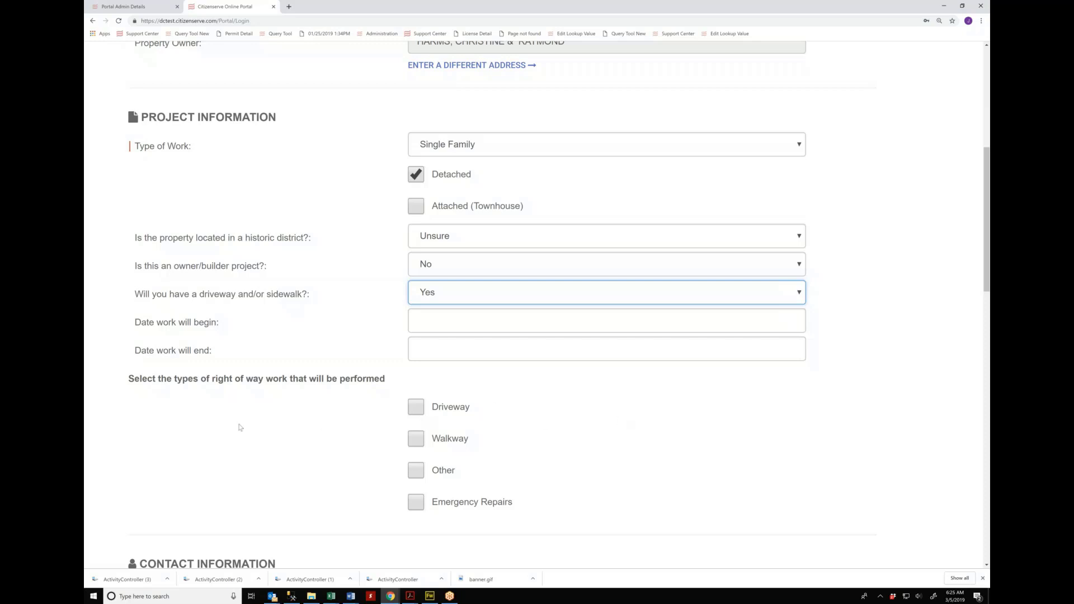
pyautogui.click(438, 291)
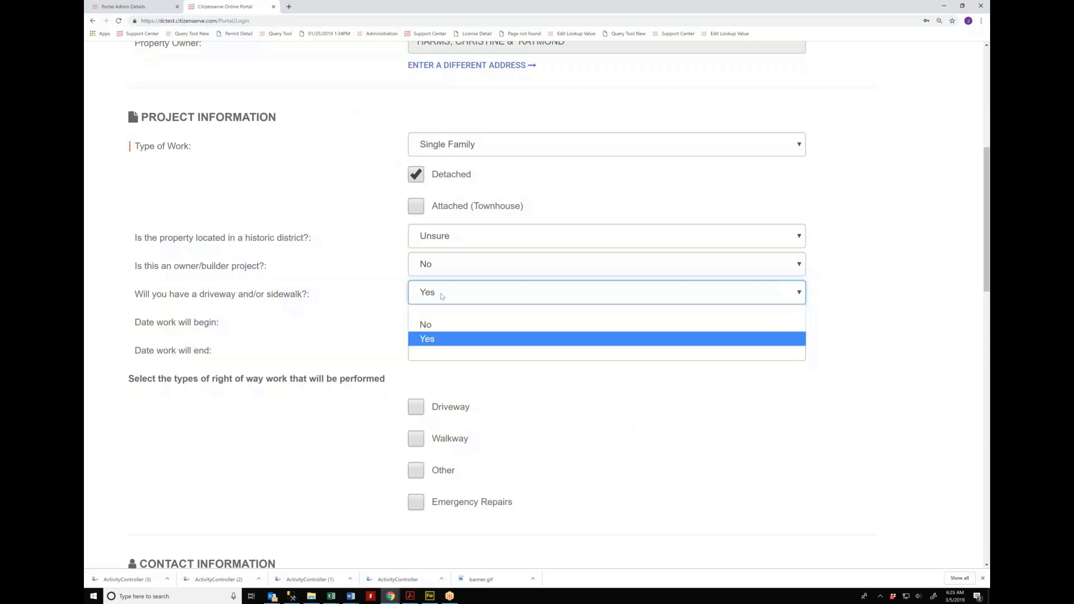
pyautogui.click(432, 325)
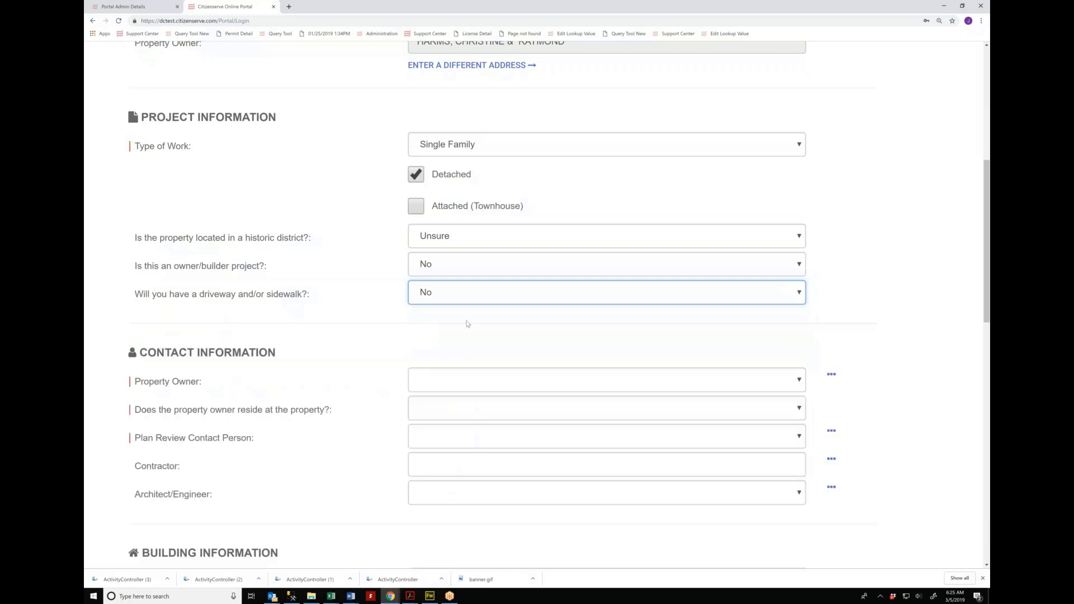
pyautogui.scroll(-1, 467, 323)
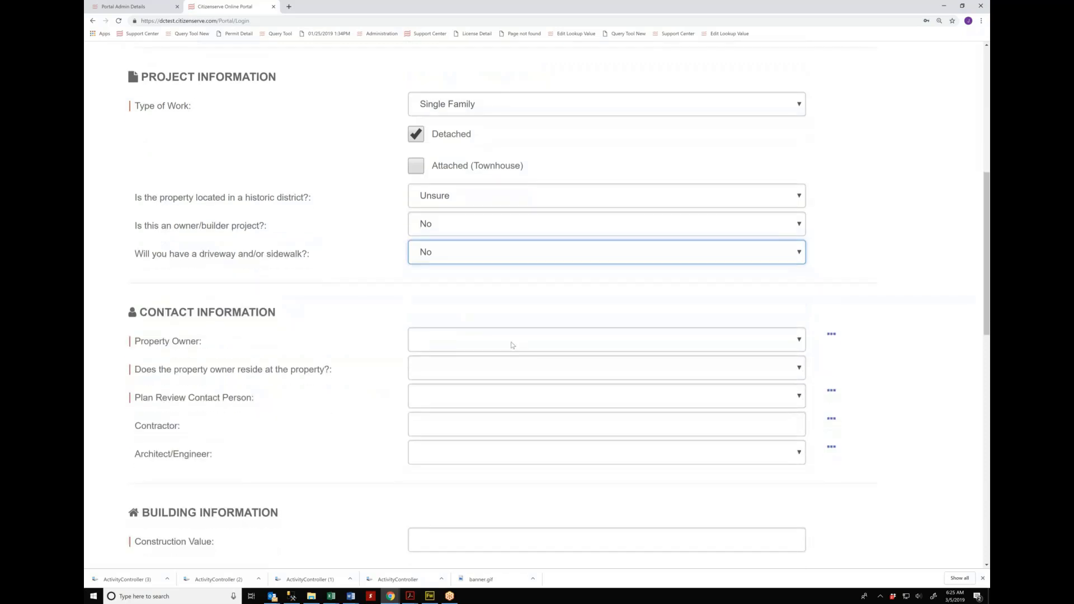
# Step: Make the parcel's owners the resident property owner and Acme Construction the plan review contact
pyautogui.click(510, 343)
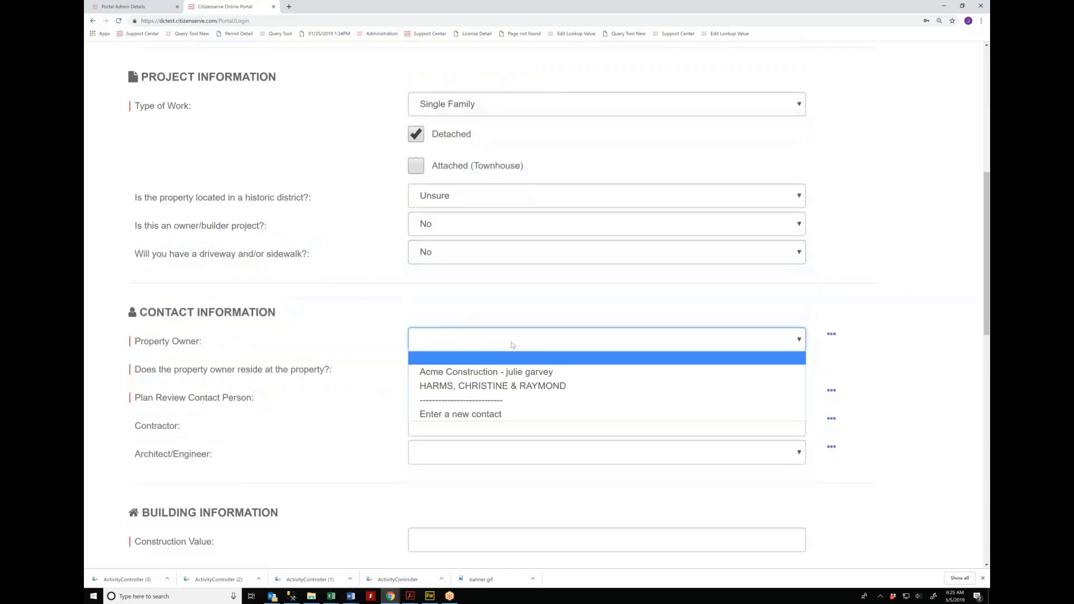
pyautogui.click(505, 386)
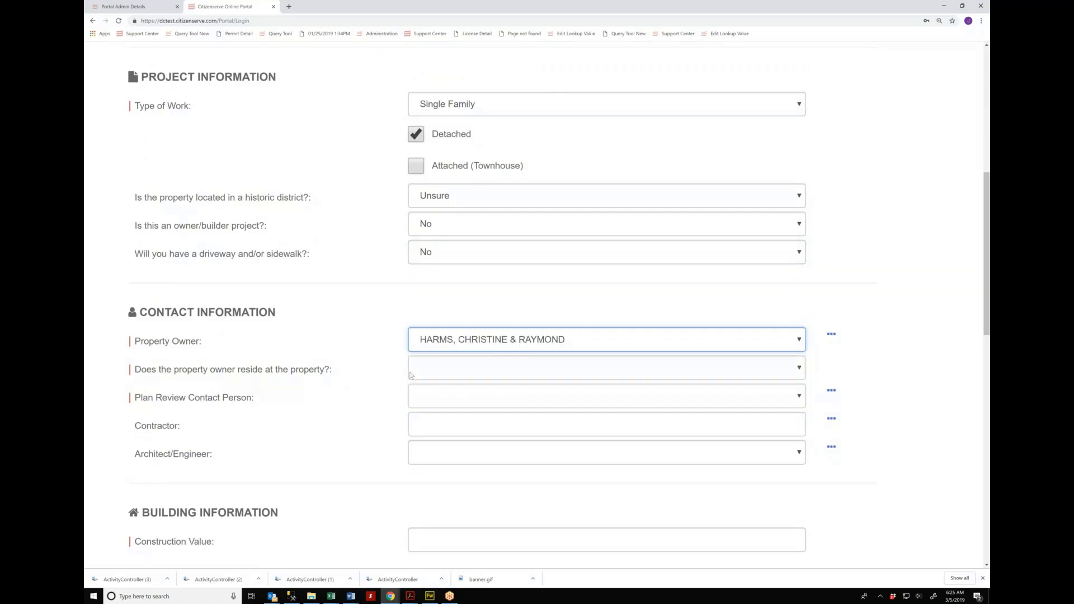
pyautogui.click(478, 372)
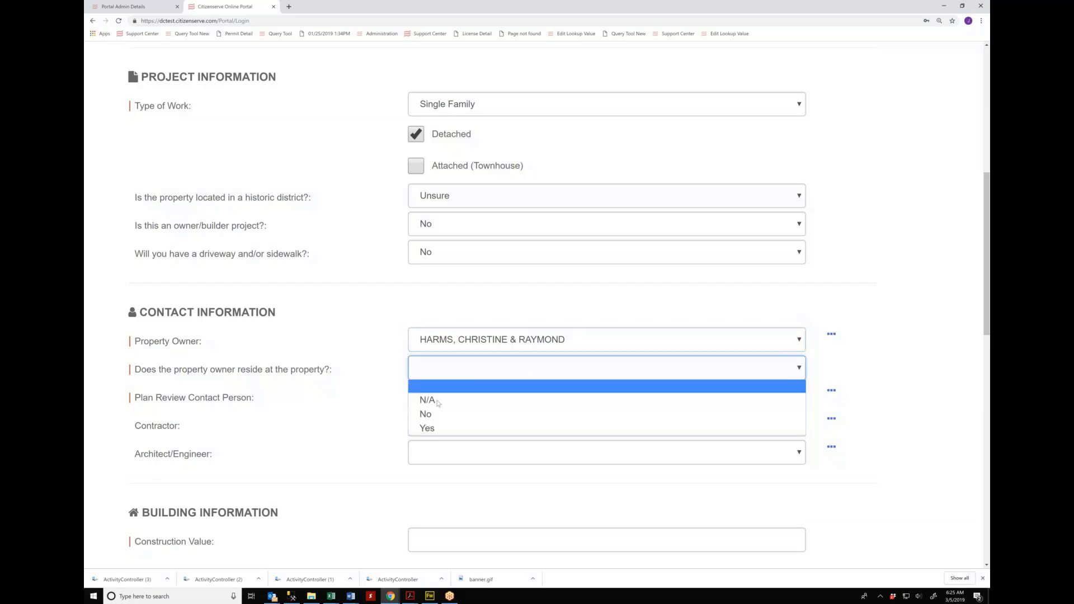
pyautogui.click(431, 429)
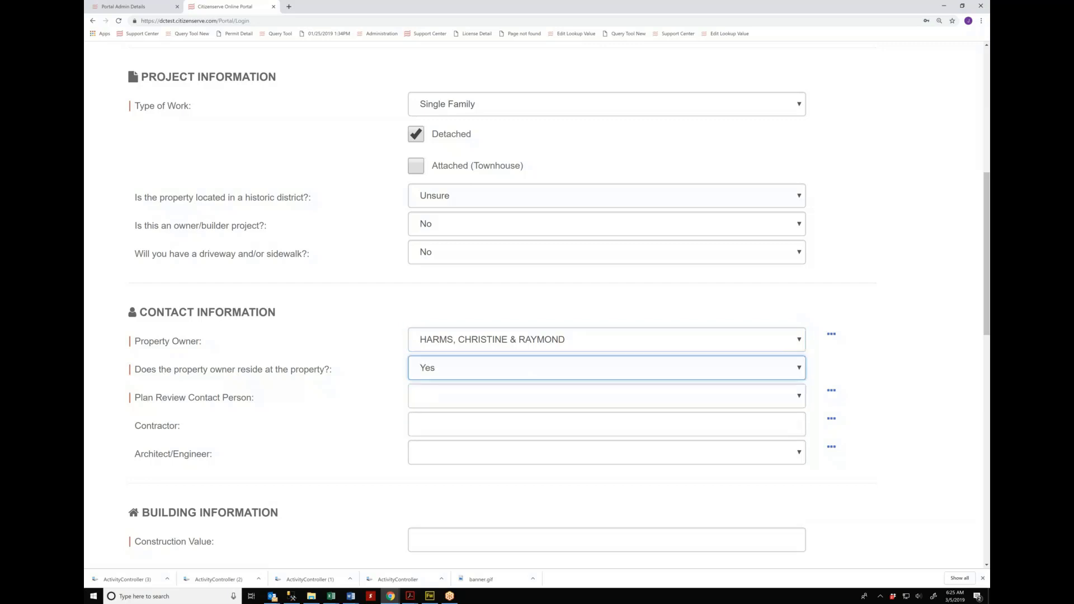
pyautogui.click(445, 398)
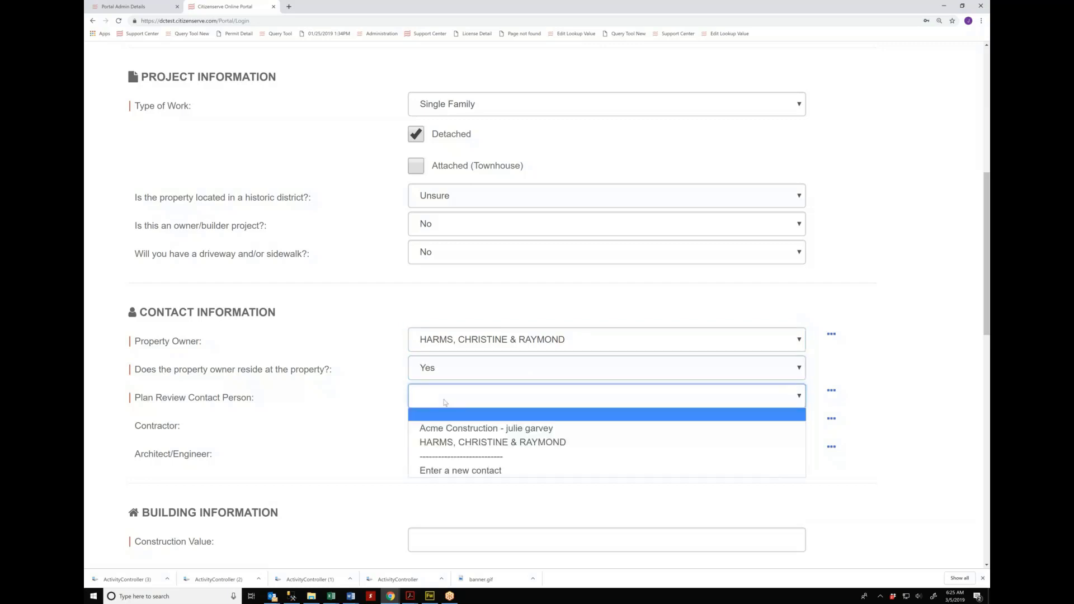
pyautogui.click(448, 428)
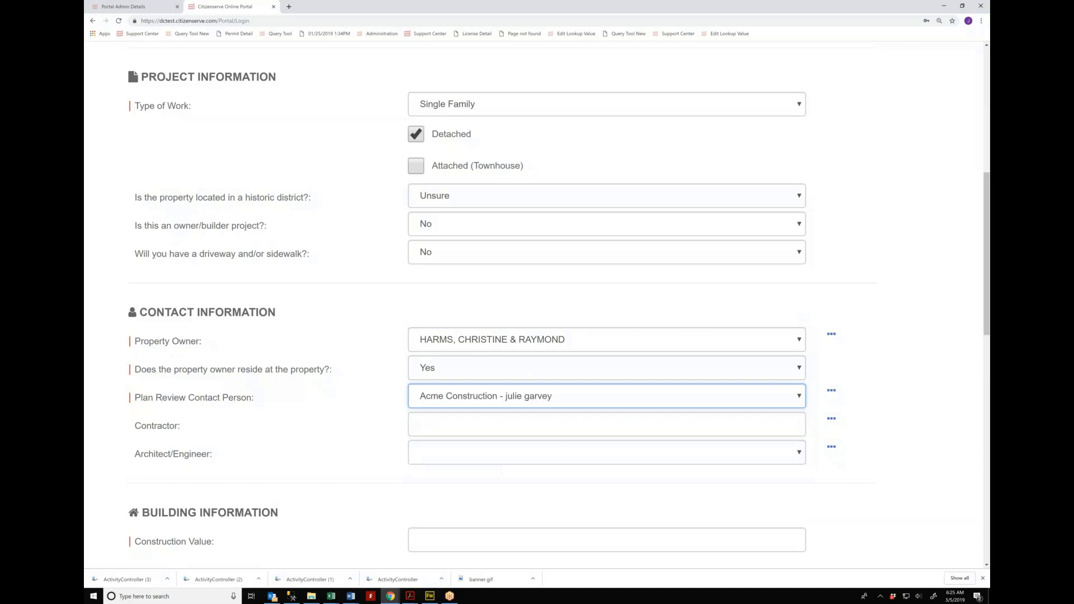
pyautogui.click(446, 397)
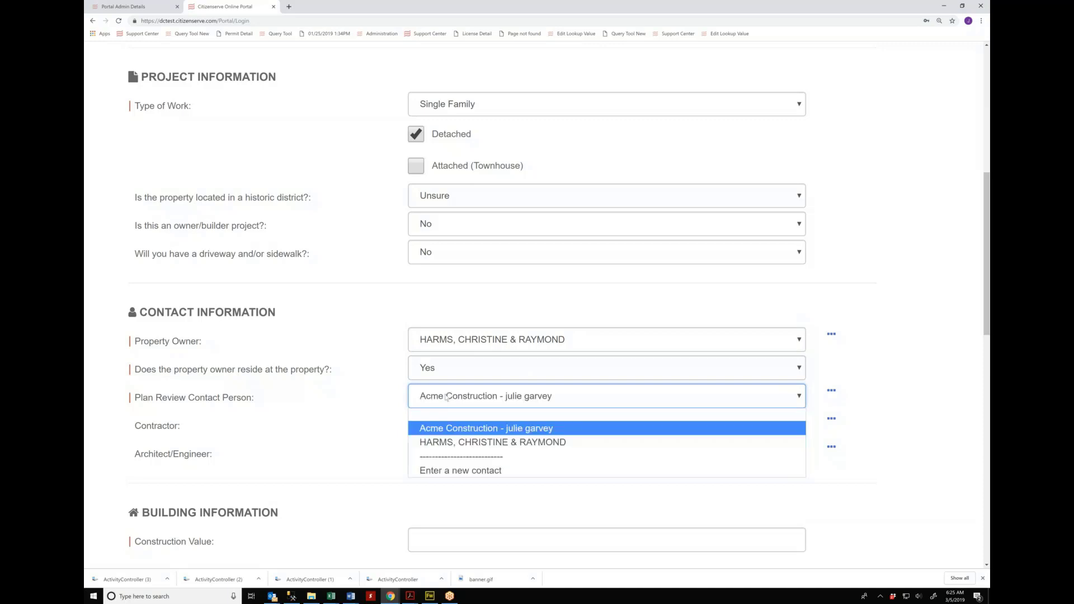
pyautogui.click(479, 429)
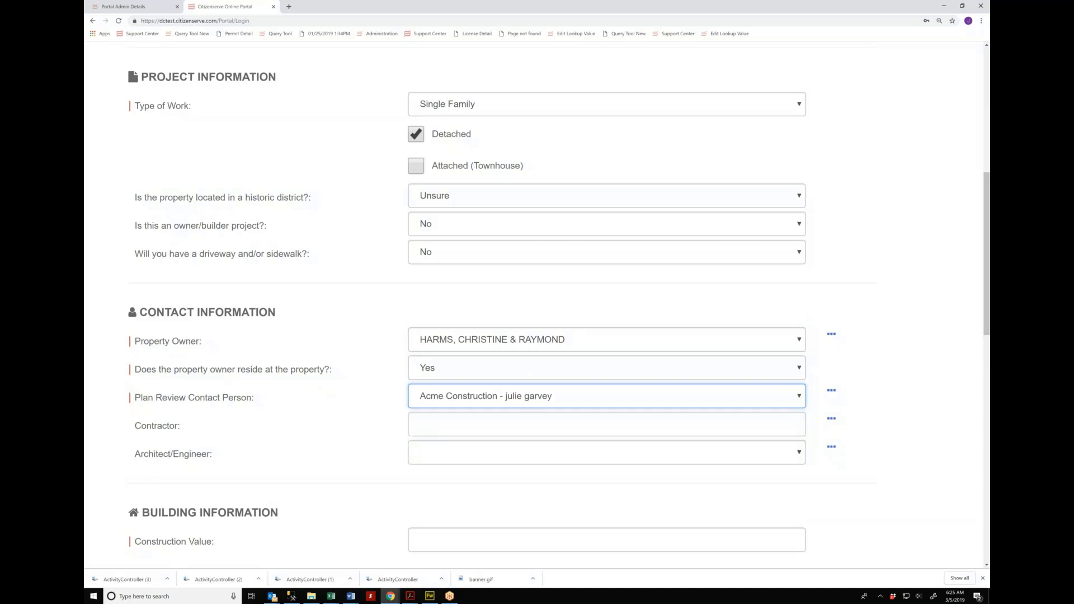
# Step: Enter a $250,000.00 construction value and open the Naming of Electronic Documents guide
pyautogui.click(453, 422)
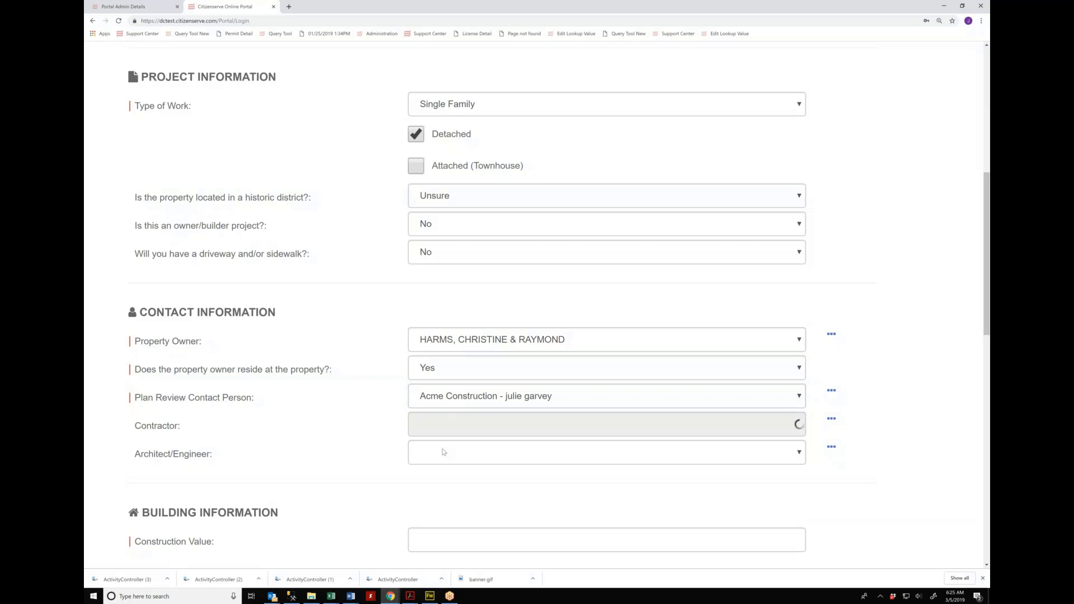
pyautogui.scroll(-4, 443, 452)
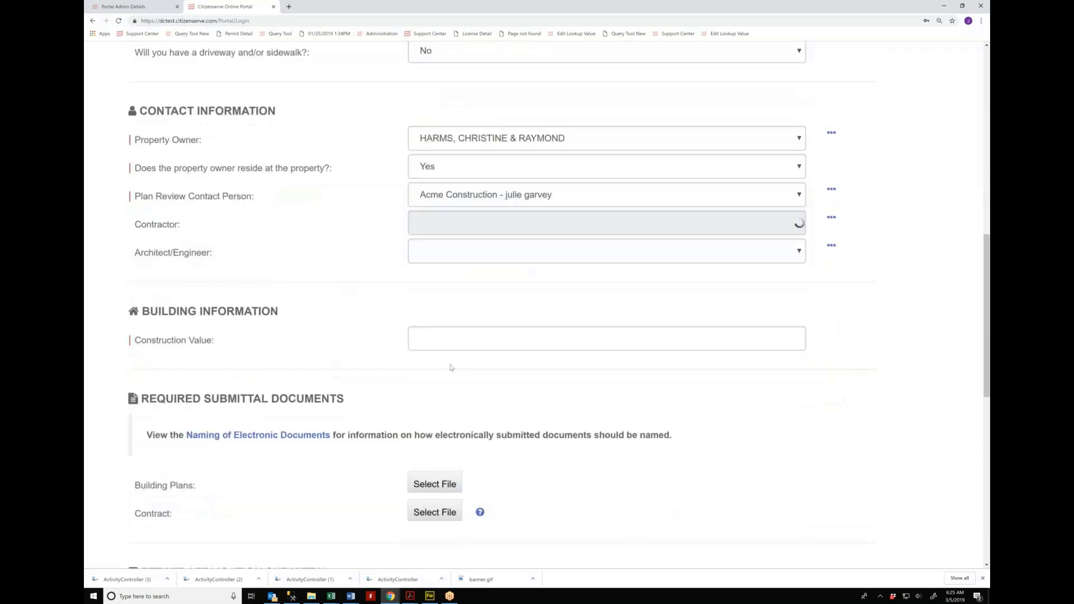
pyautogui.click(425, 338)
pyautogui.write('250')
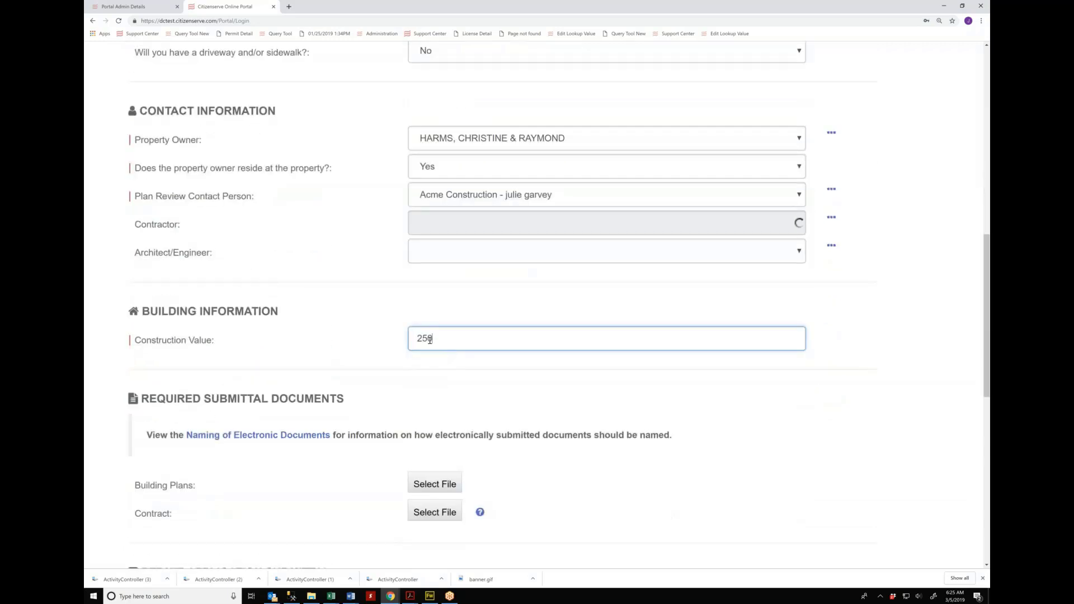
pyautogui.write(',000')
pyautogui.click(506, 323)
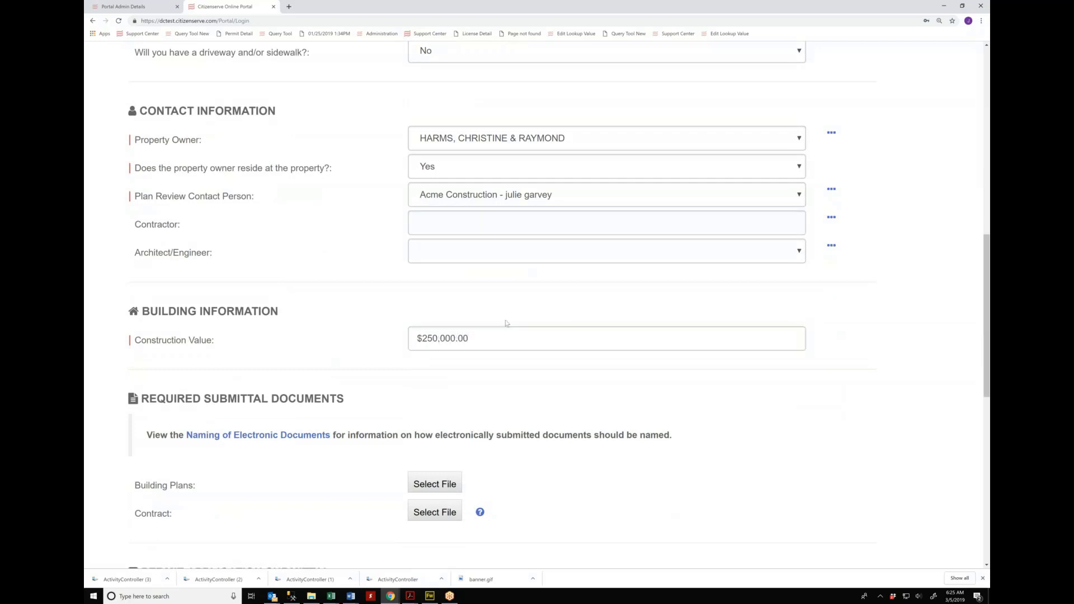
pyautogui.scroll(-2, 492, 320)
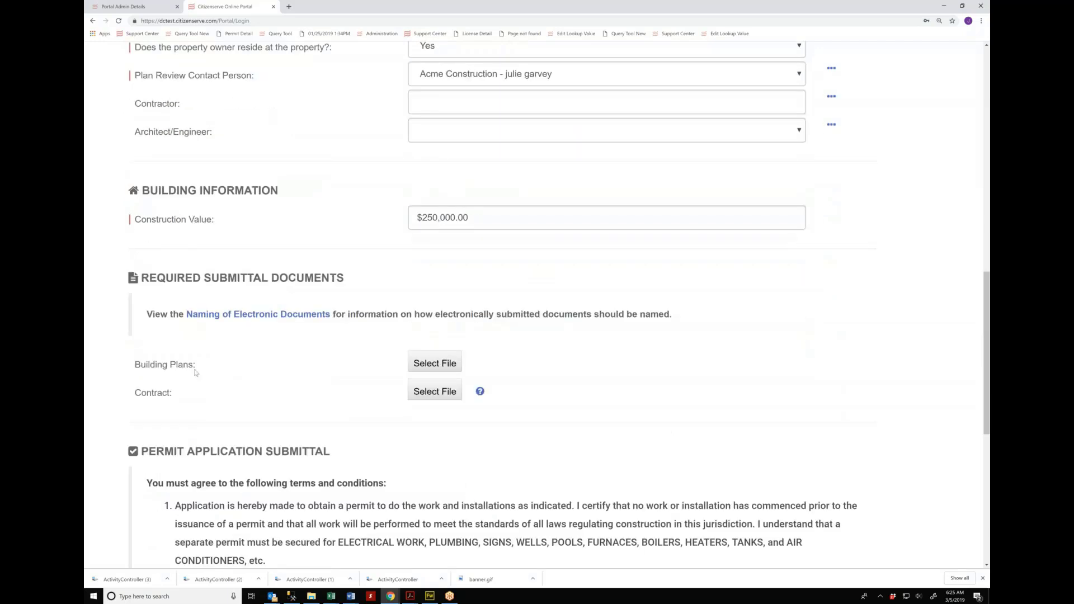
pyautogui.scroll(-1, 195, 370)
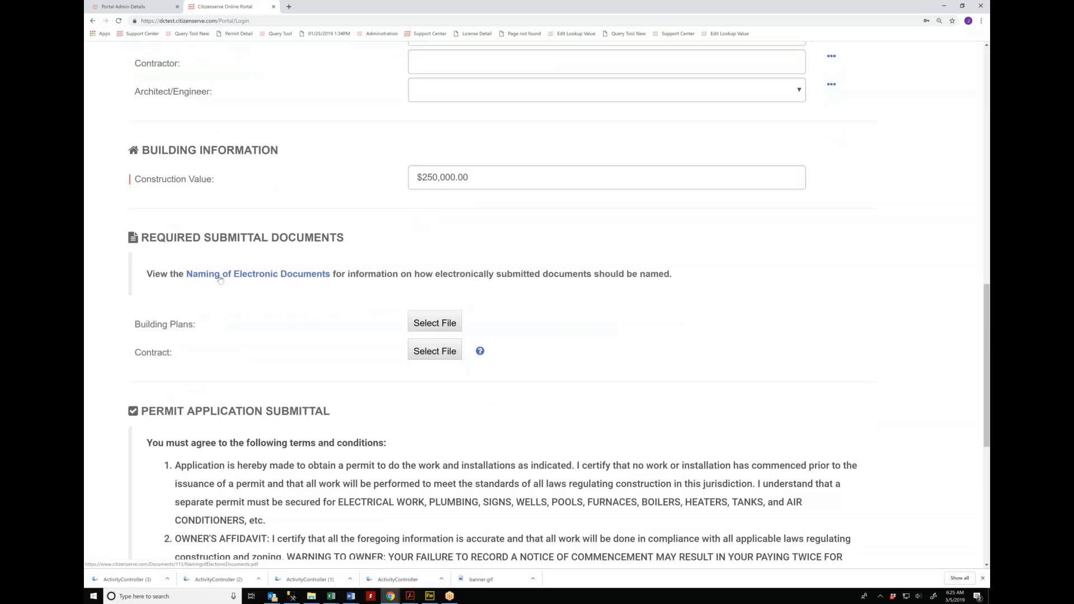
pyautogui.click(267, 279)
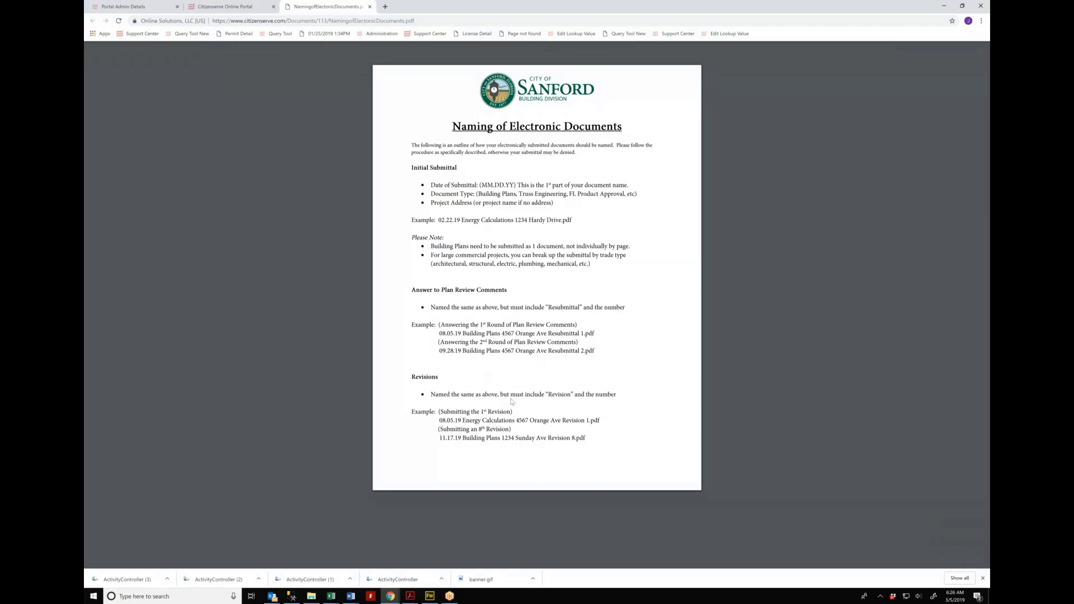
# Step: Zoom the naming guide PDF to 150%, then return to the permit application
pyautogui.hotkey('ctrl', '+')
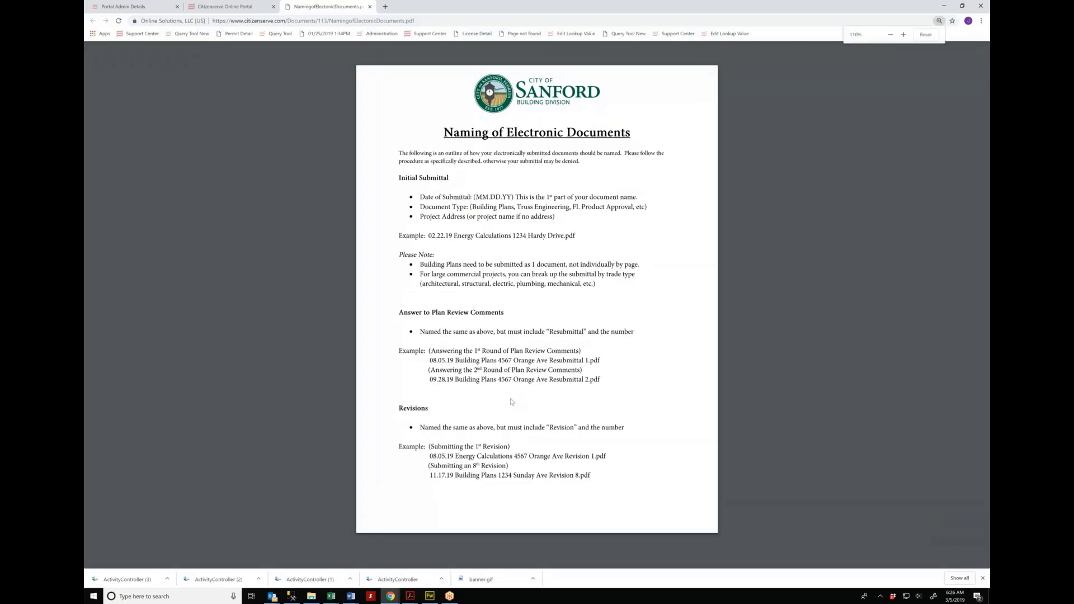
pyautogui.hotkey('ctrl', '+')
pyautogui.hotkey('ctrl', '+')
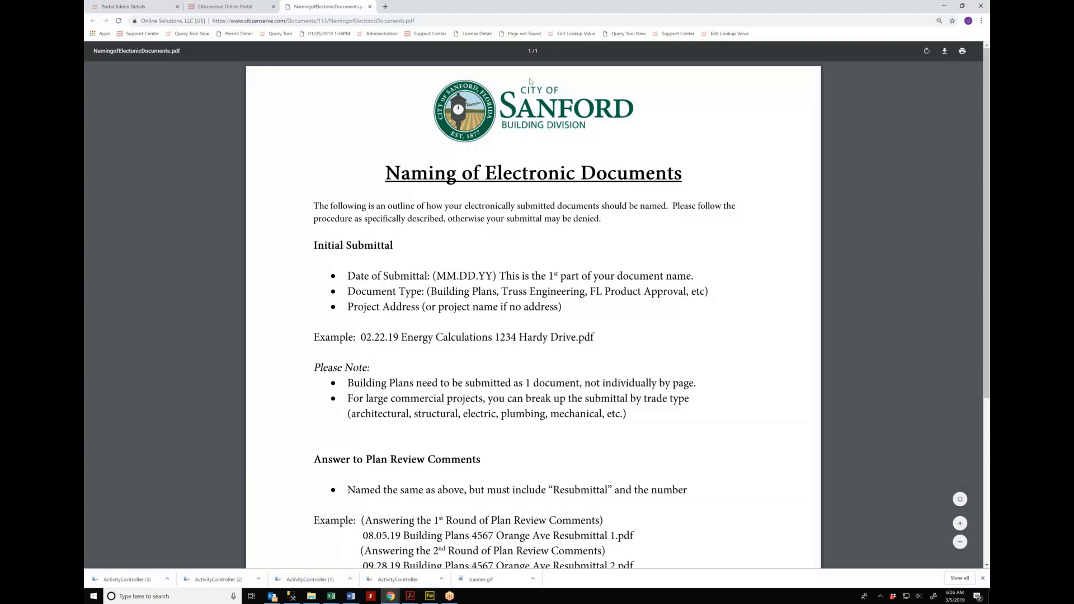
pyautogui.click(207, 7)
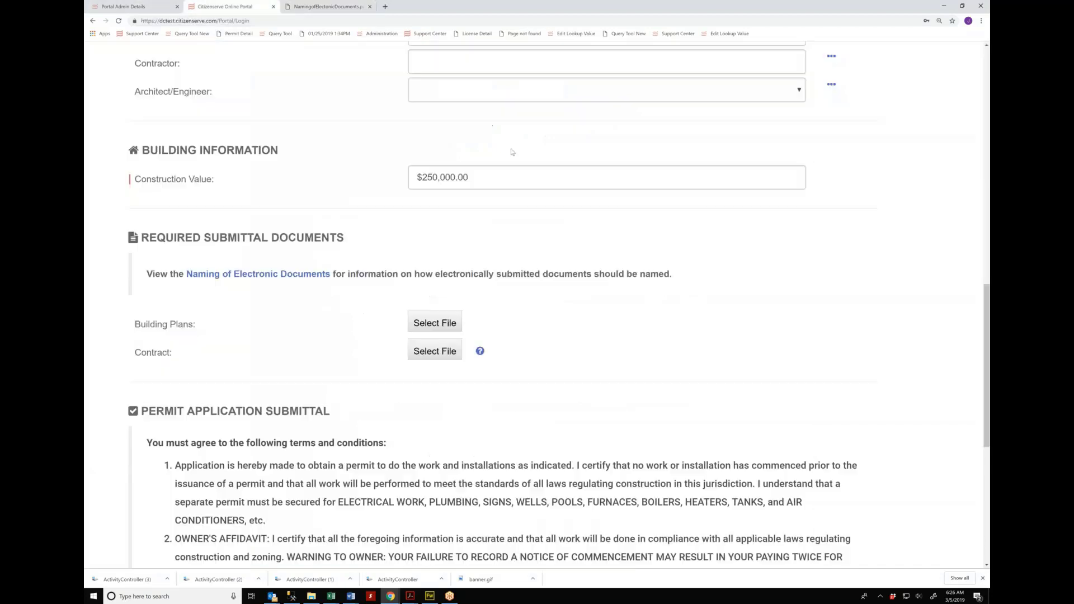
# Step: Upload Building Plans.pdf and Plot Plan 2328.pdf as the Building Plans documents
pyautogui.click(444, 328)
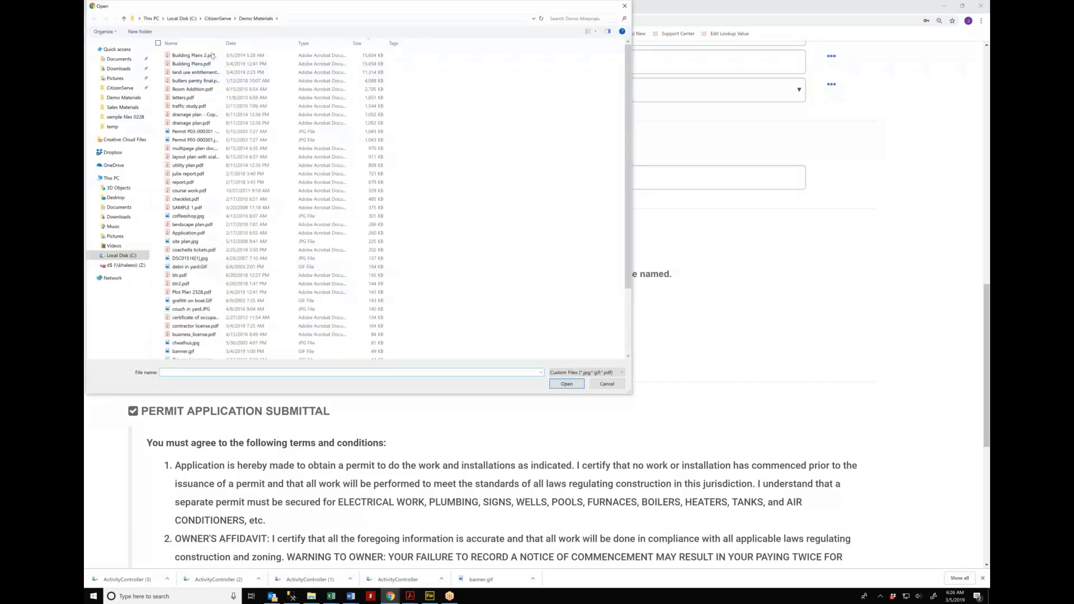
pyautogui.click(208, 64)
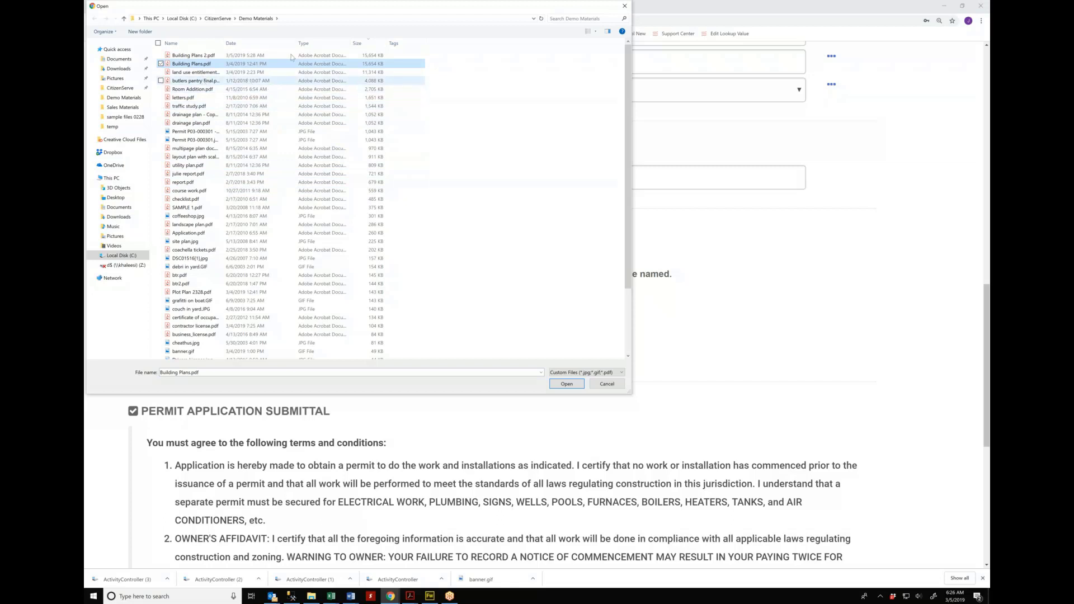
pyautogui.click(244, 44)
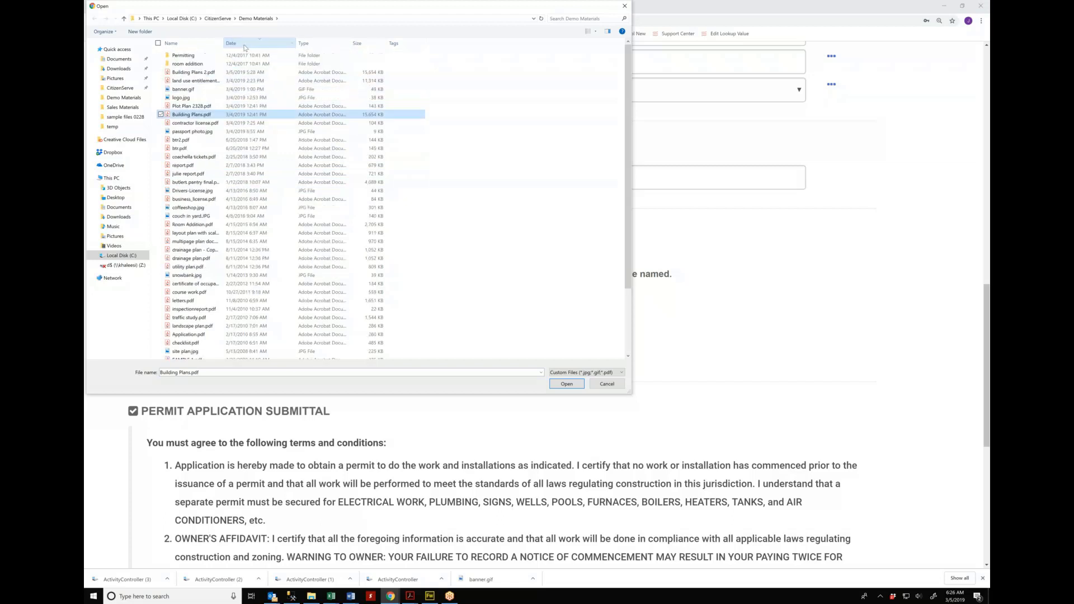
pyautogui.keyDown('ctrl'); pyautogui.click(197, 107); pyautogui.keyUp('ctrl')
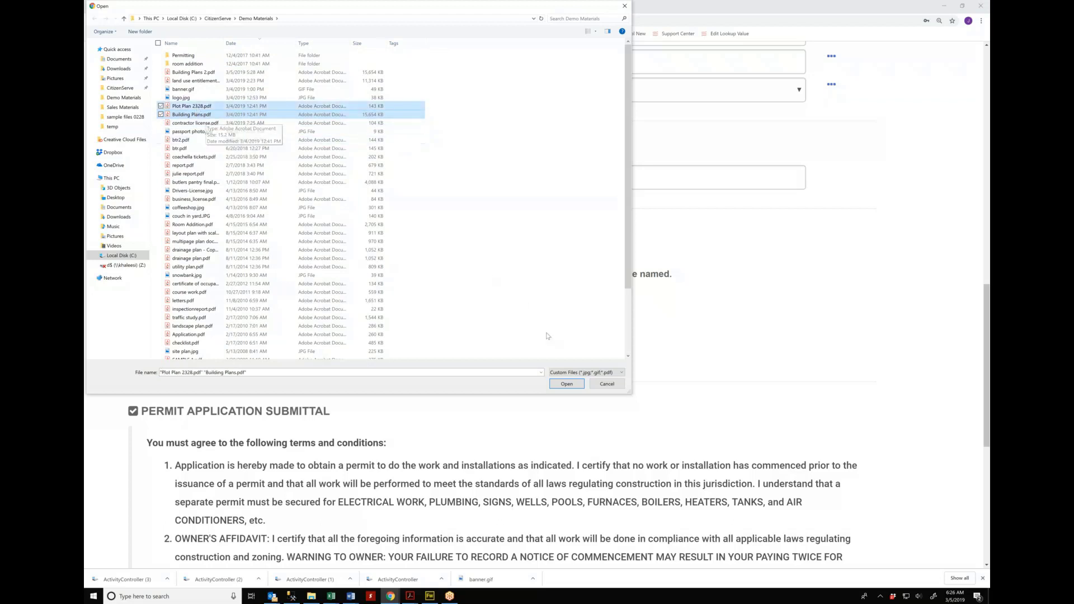
pyautogui.click(565, 385)
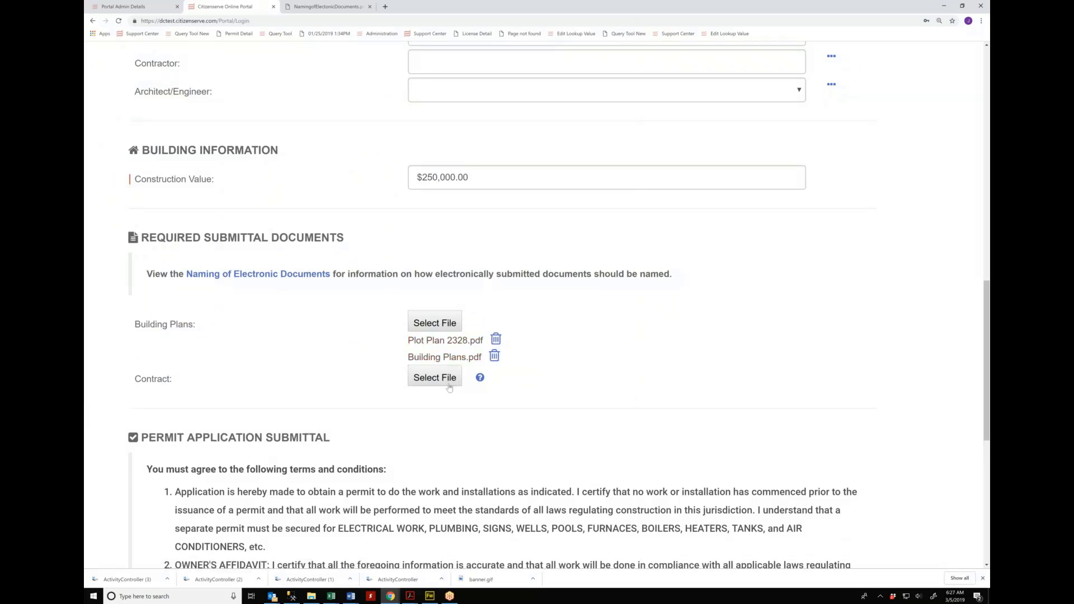
# Step: Agree to all stated terms and conditions and submit the permit application
pyautogui.moveTo(480, 381)
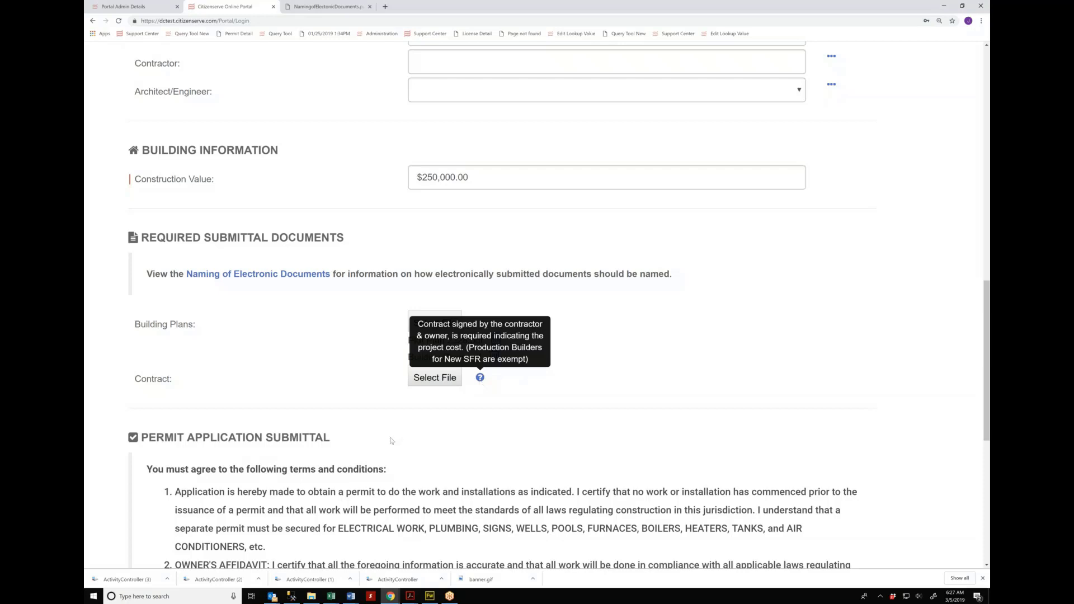
pyautogui.scroll(-3, 215, 490)
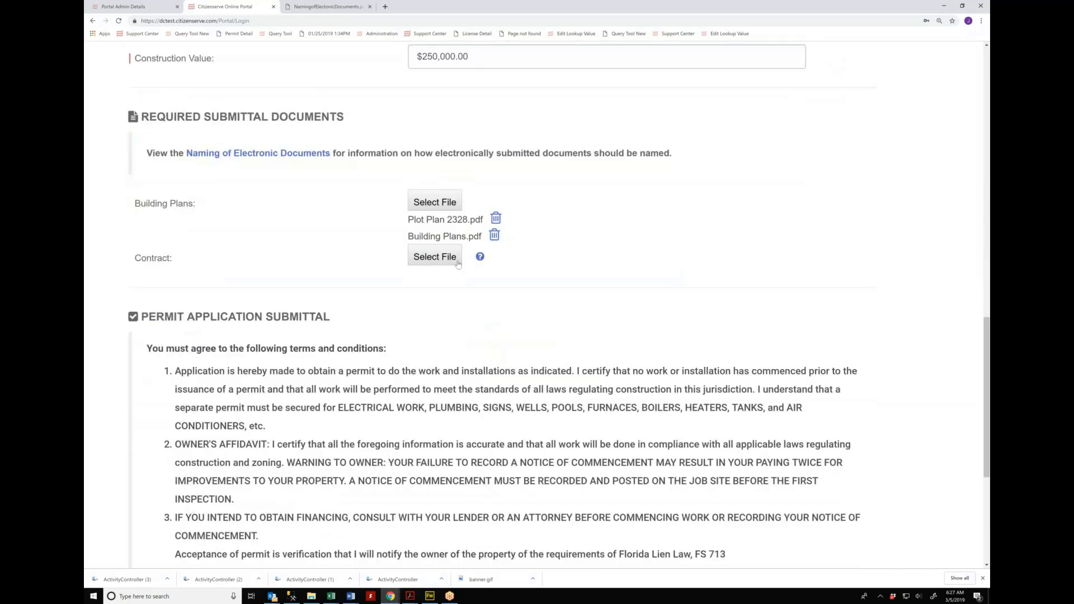
pyautogui.moveTo(474, 267)
pyautogui.scroll(-2, 348, 395)
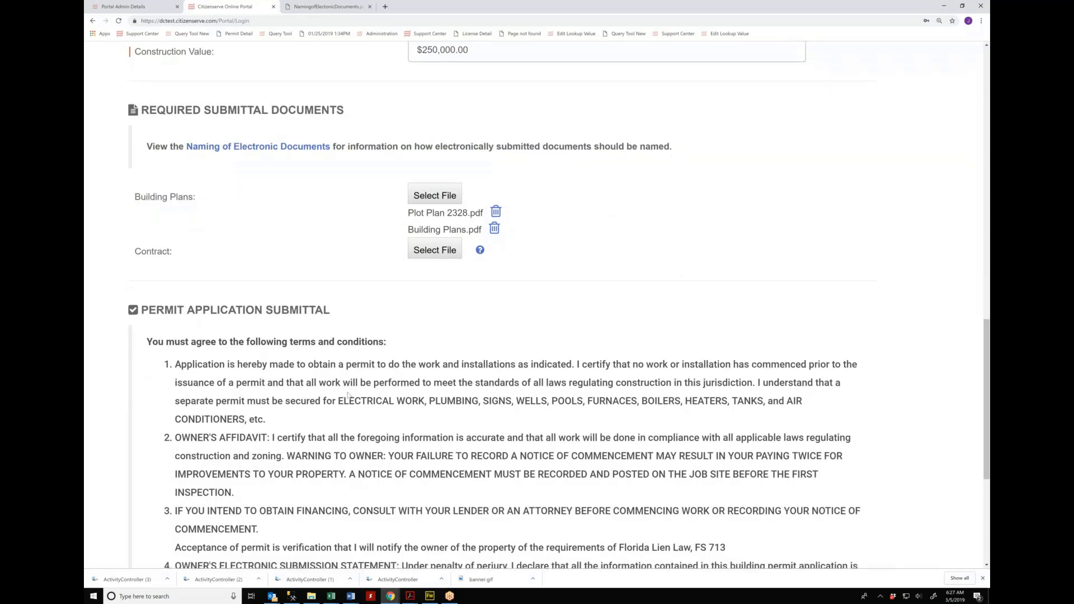
pyautogui.scroll(-2, 338, 376)
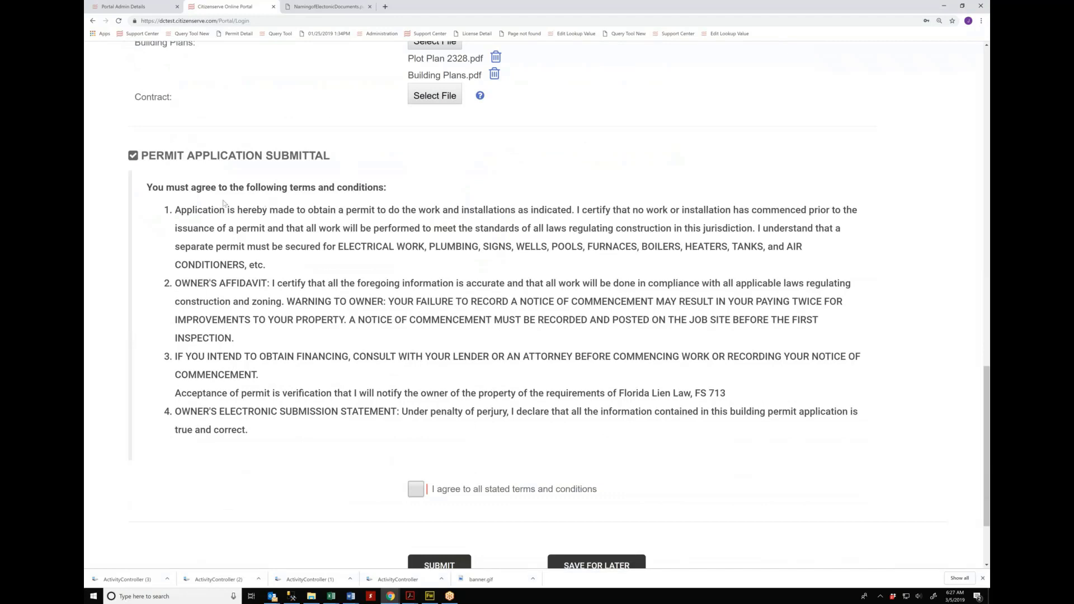
pyautogui.click(416, 491)
pyautogui.scroll(-2, 456, 455)
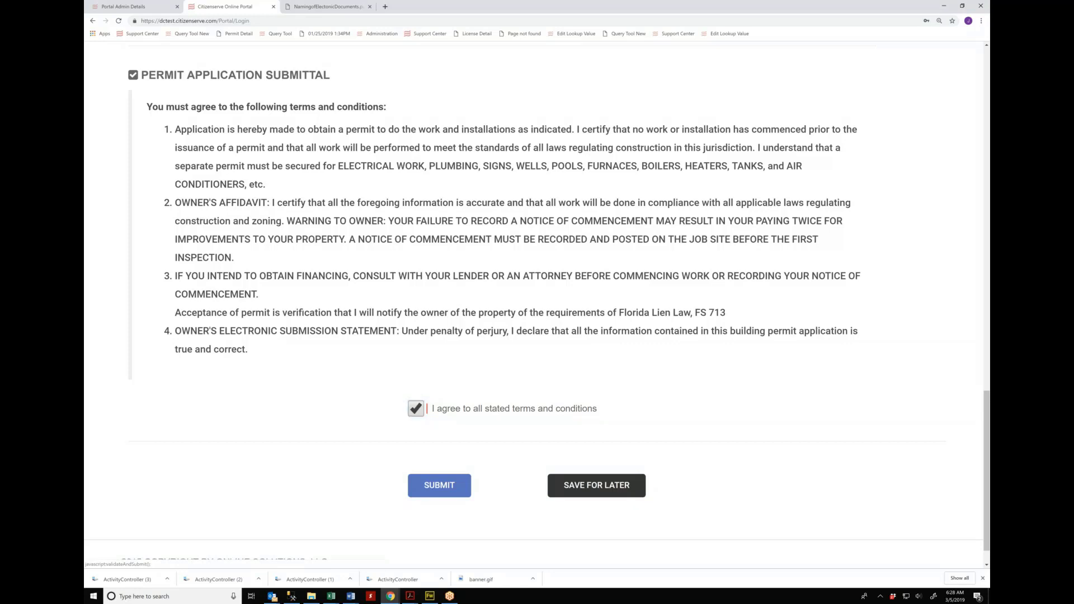
pyautogui.click(439, 485)
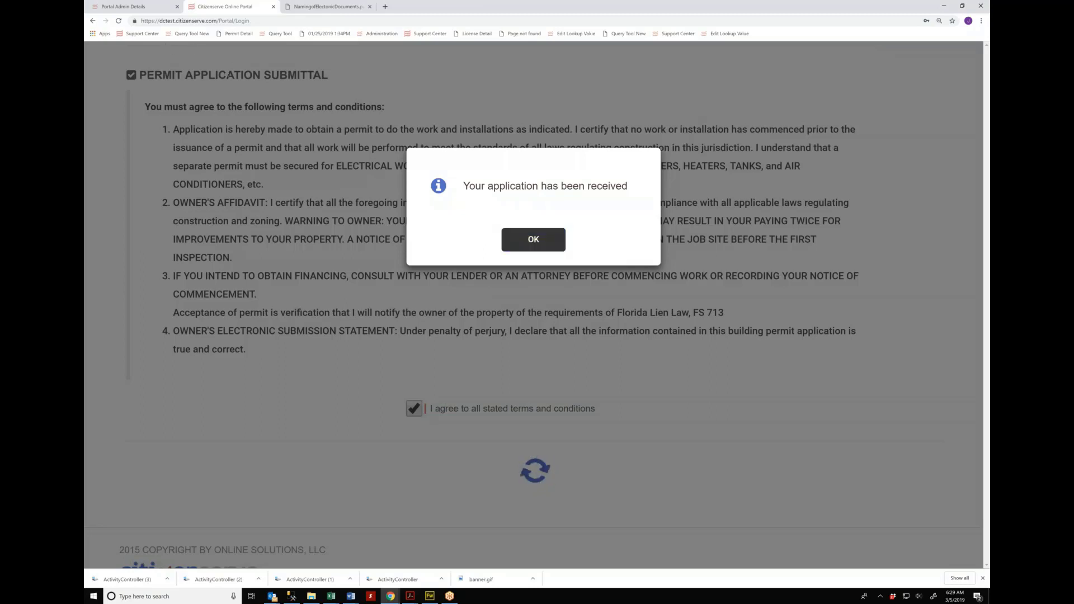
# Step: Acknowledge the application-received message, then return to the admin back office's Portal Configuration
pyautogui.click(533, 239)
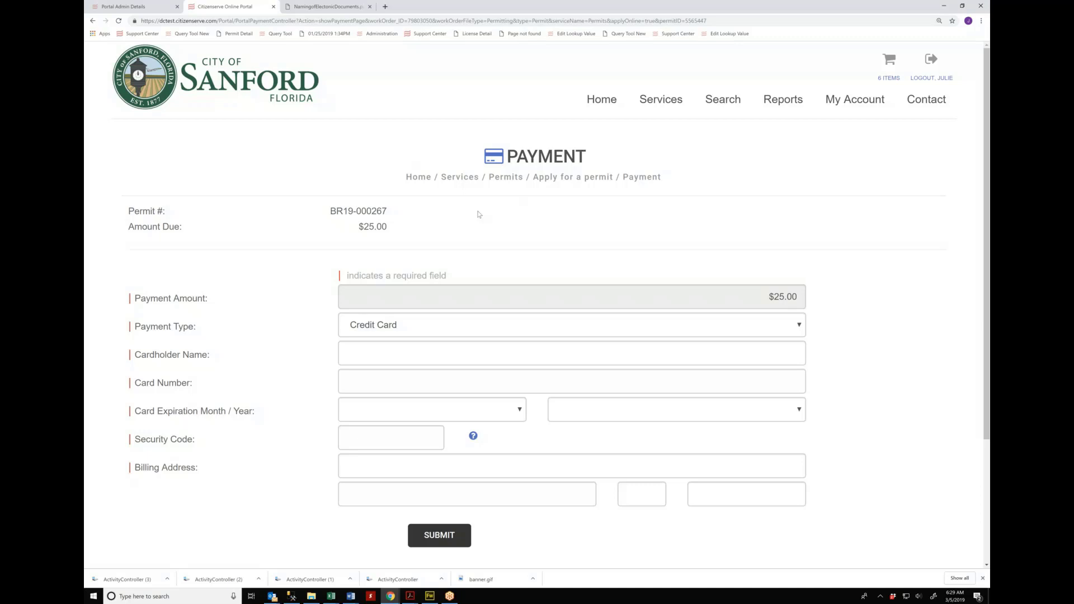
pyautogui.click(137, 5)
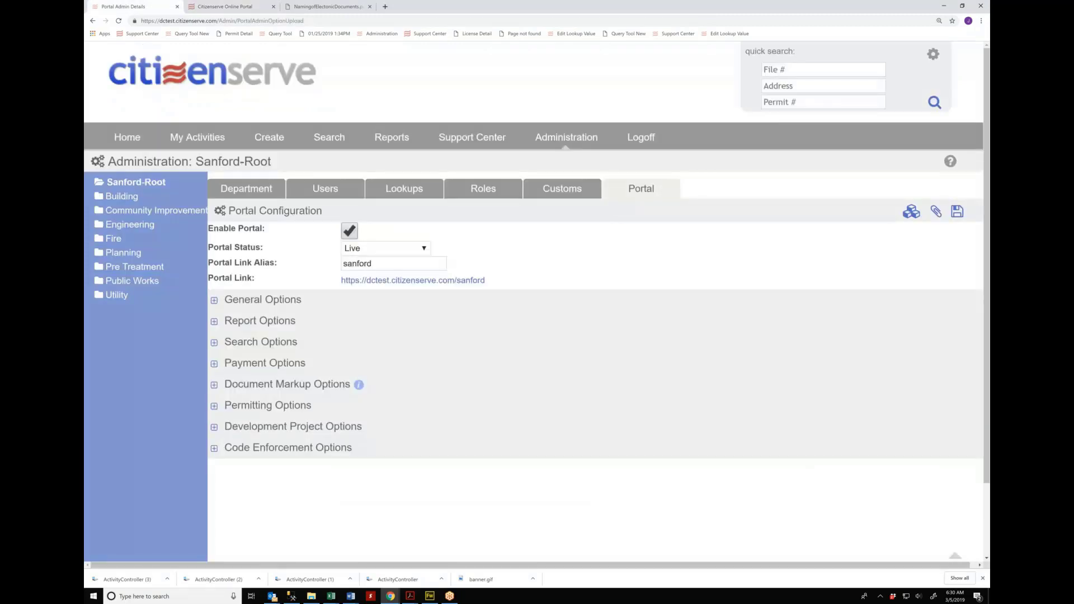
# Step: Log off the admin account and sign in with the staff username and password
pyautogui.click(643, 137)
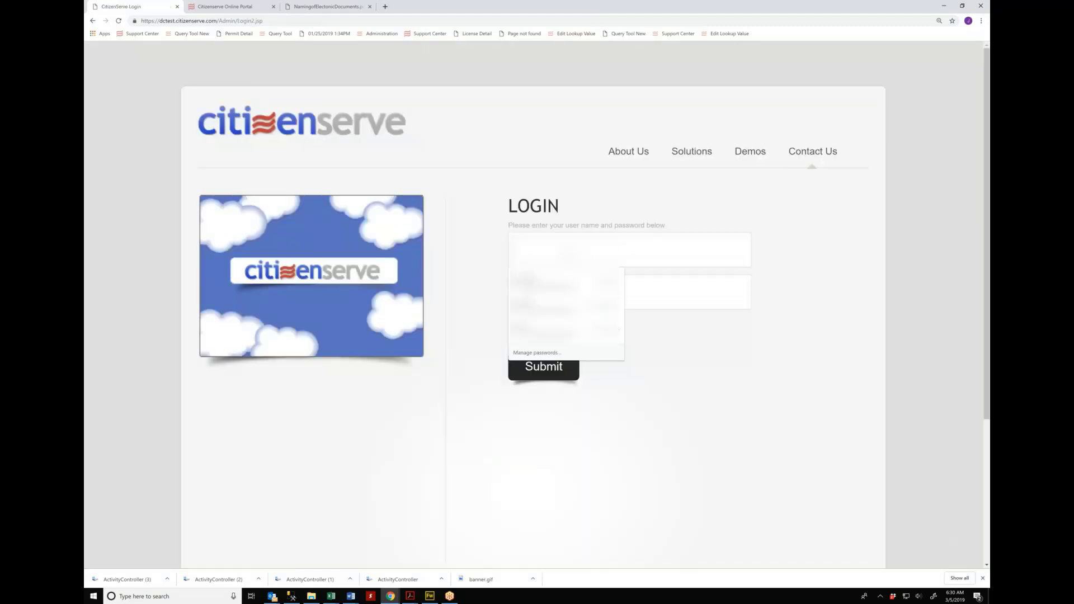
pyautogui.write('dc****')
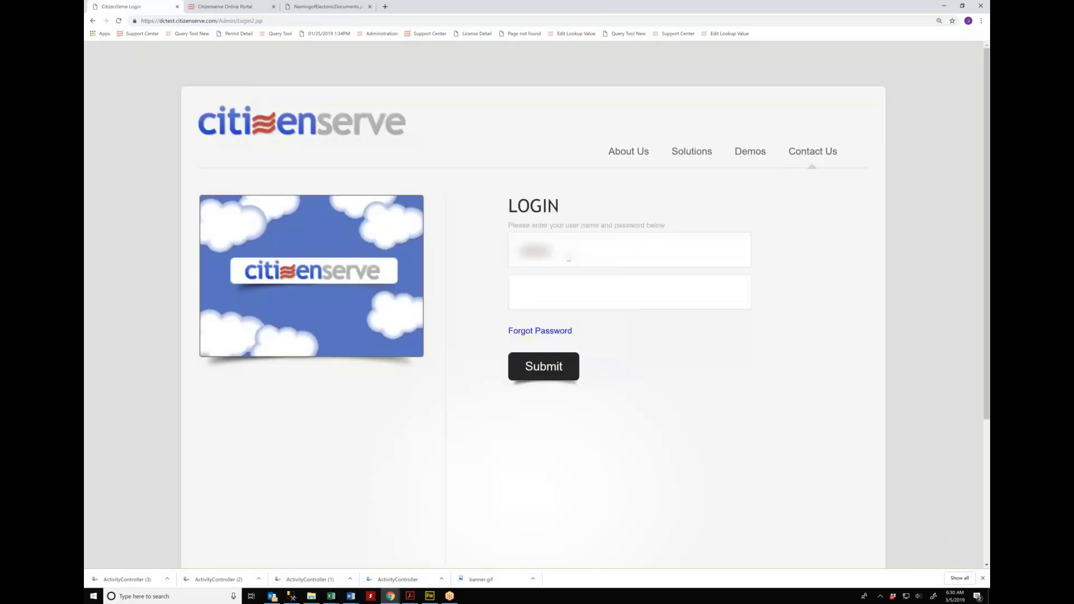
pyautogui.press('Tab')
pyautogui.write('**********')
pyautogui.press('Return')
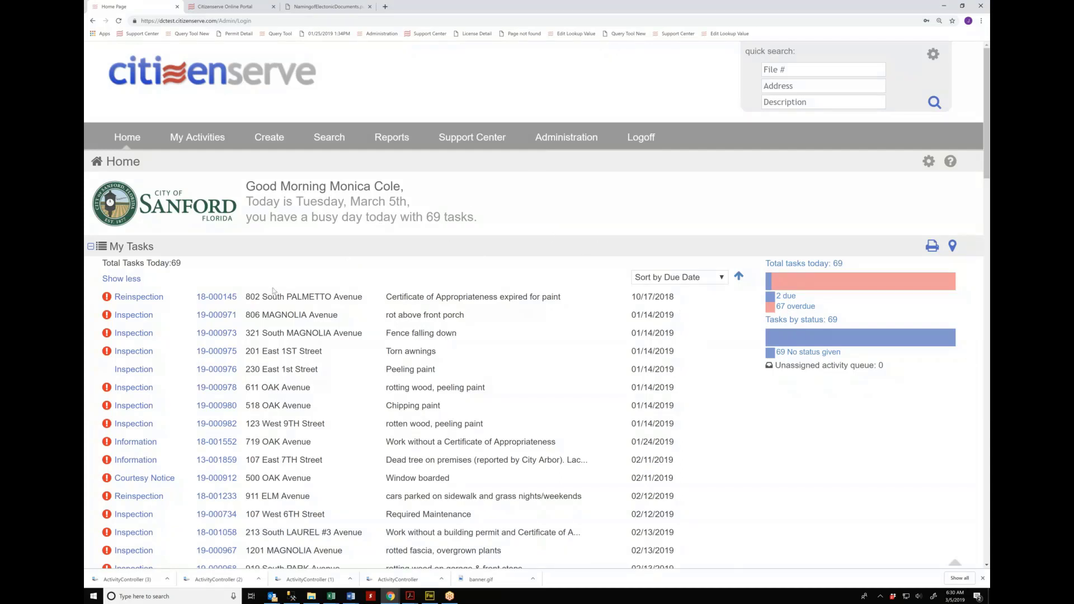
# Step: Filter My Tasks with the '2 due' chart slice and open the junk-in-front-yard Online Complaint
pyautogui.scroll(-1, 274, 291)
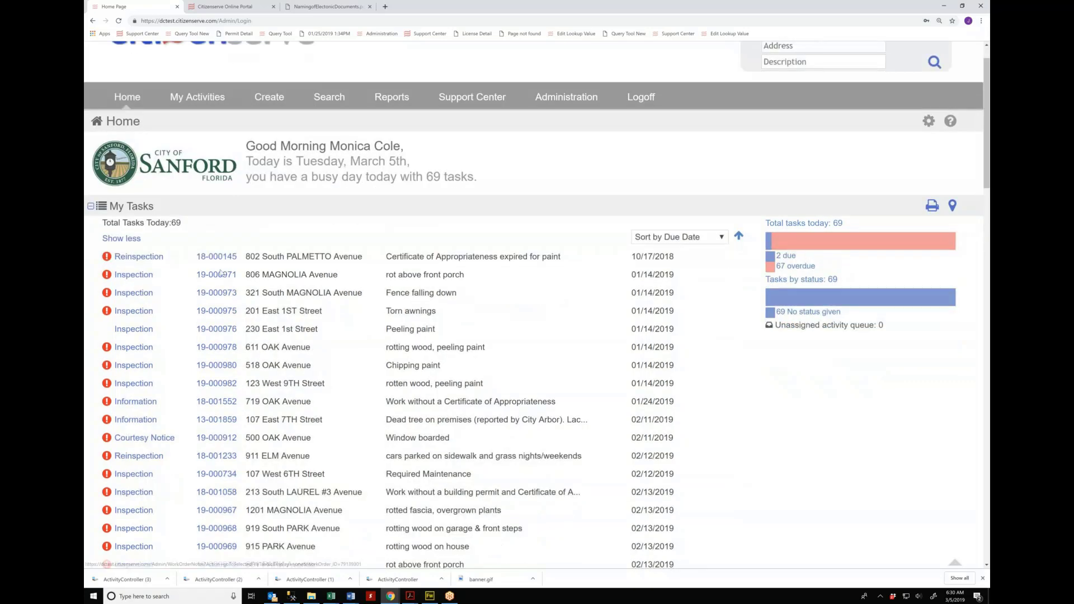
pyautogui.scroll(-3, 220, 273)
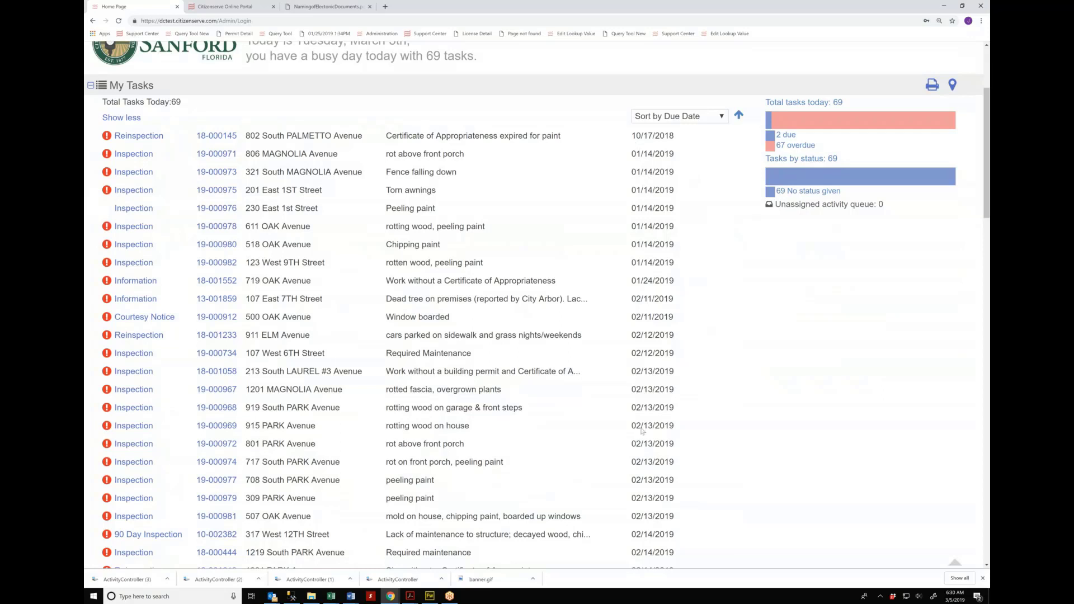
pyautogui.scroll(-1, 642, 431)
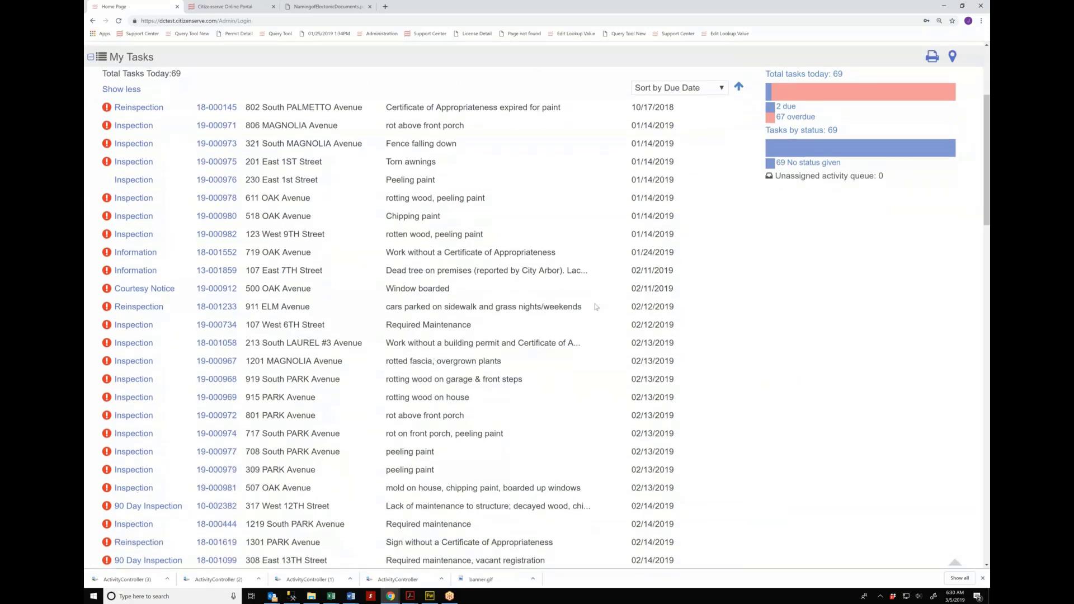
pyautogui.scroll(1, 596, 306)
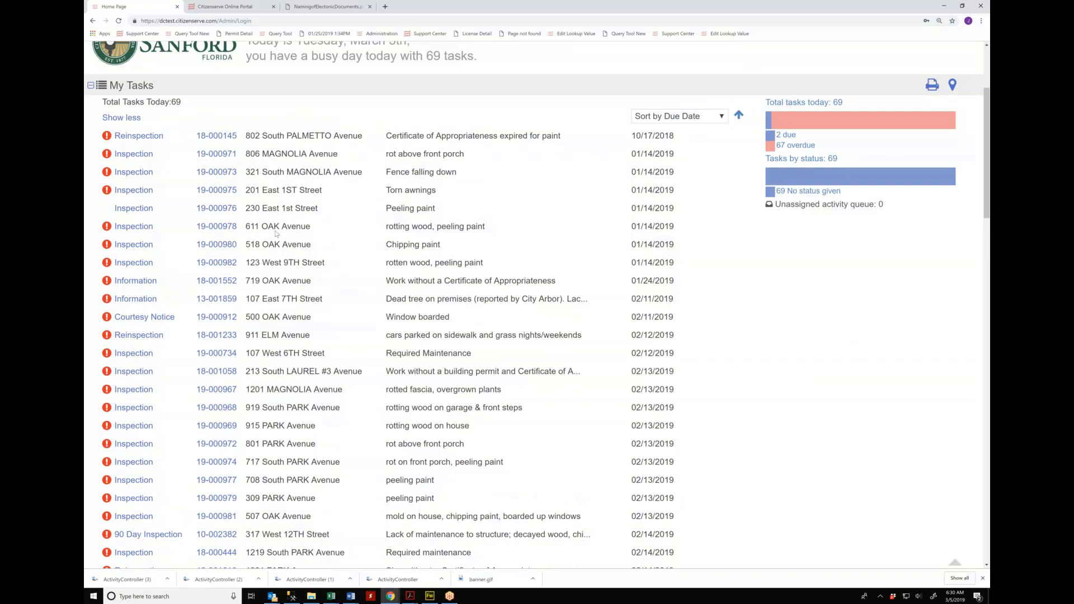
pyautogui.scroll(-3, 276, 233)
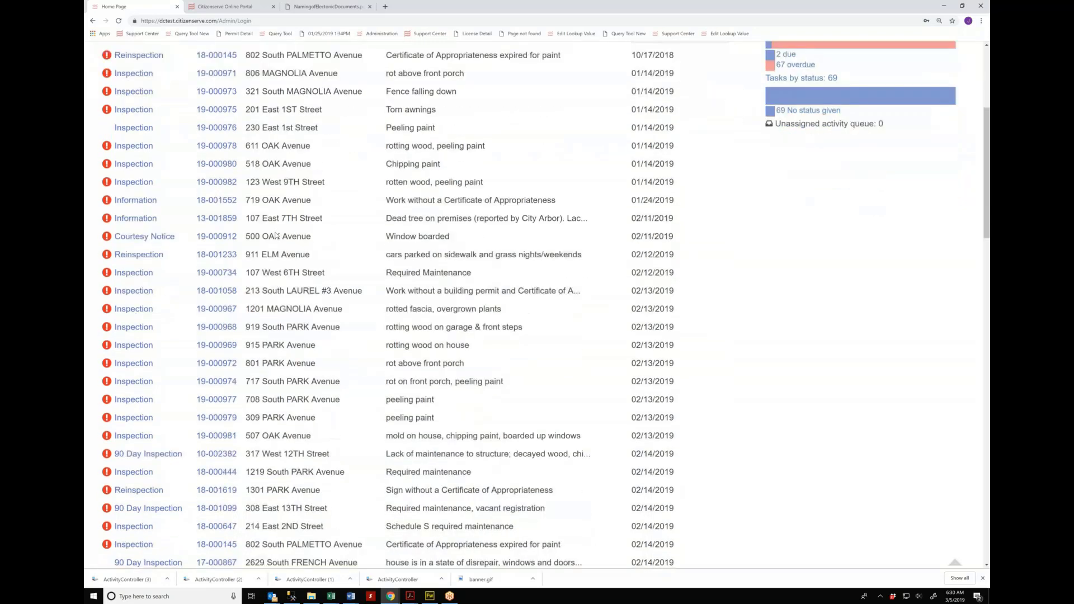
pyautogui.scroll(-1, 276, 234)
pyautogui.scroll(-1, 276, 235)
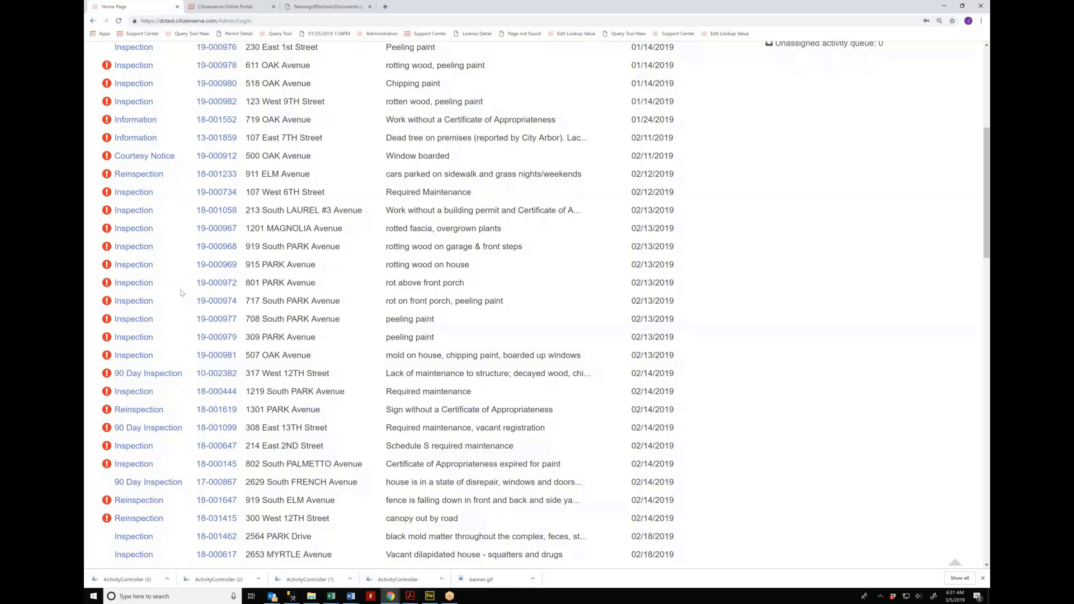
pyautogui.scroll(-1, 181, 293)
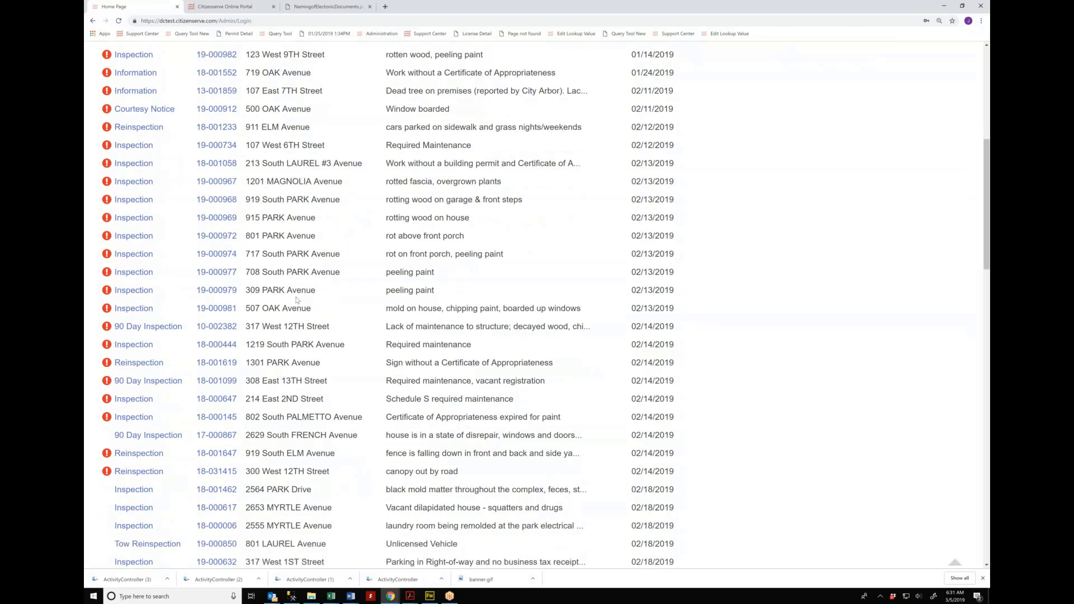
pyautogui.scroll(-5, 297, 300)
pyautogui.scroll(12, 296, 300)
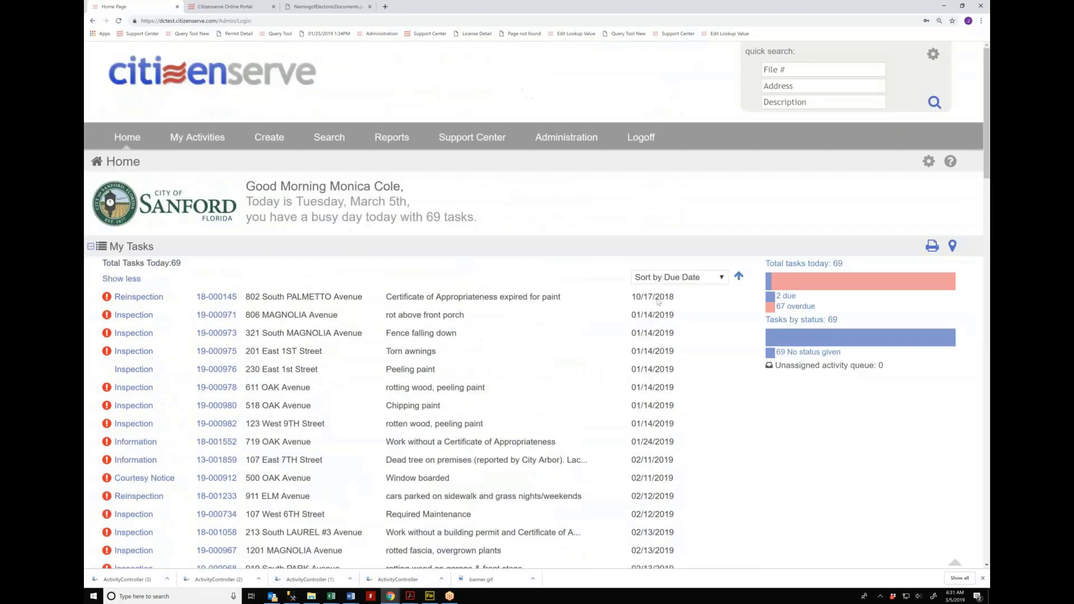
pyautogui.click(786, 295)
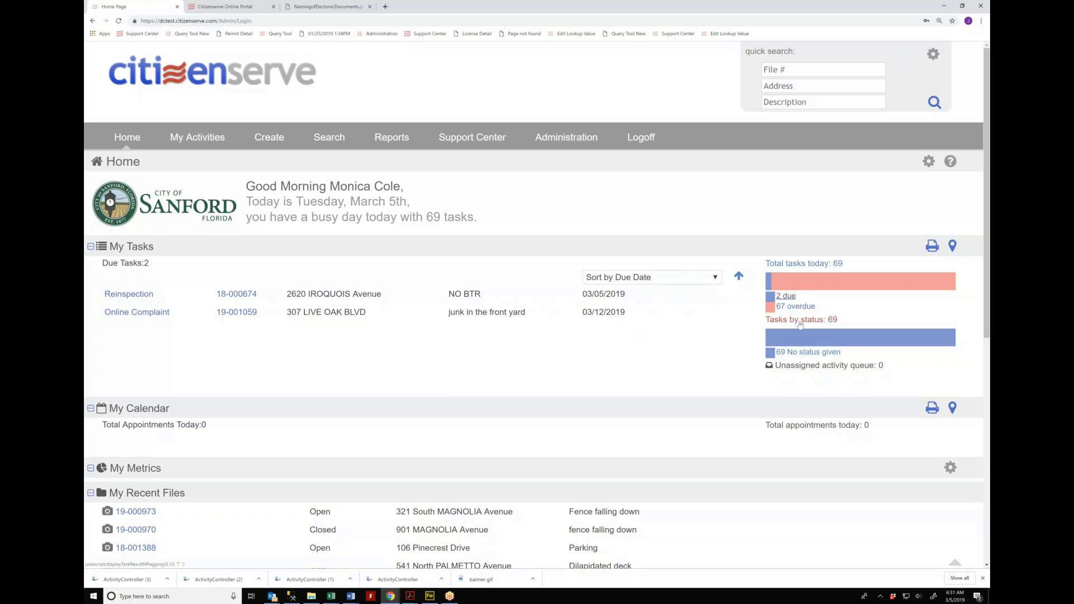
pyautogui.click(143, 317)
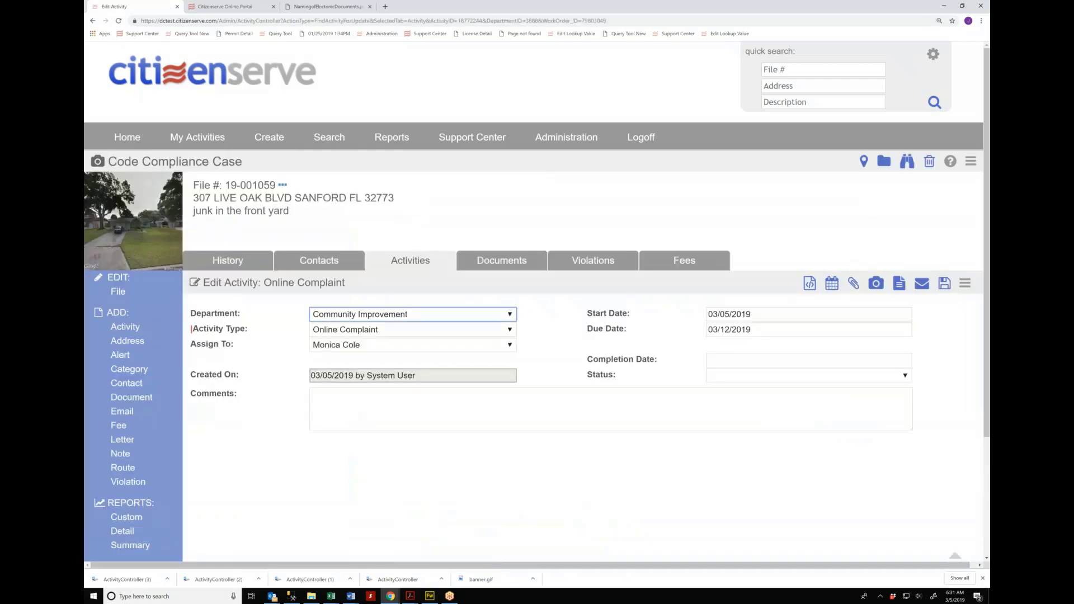
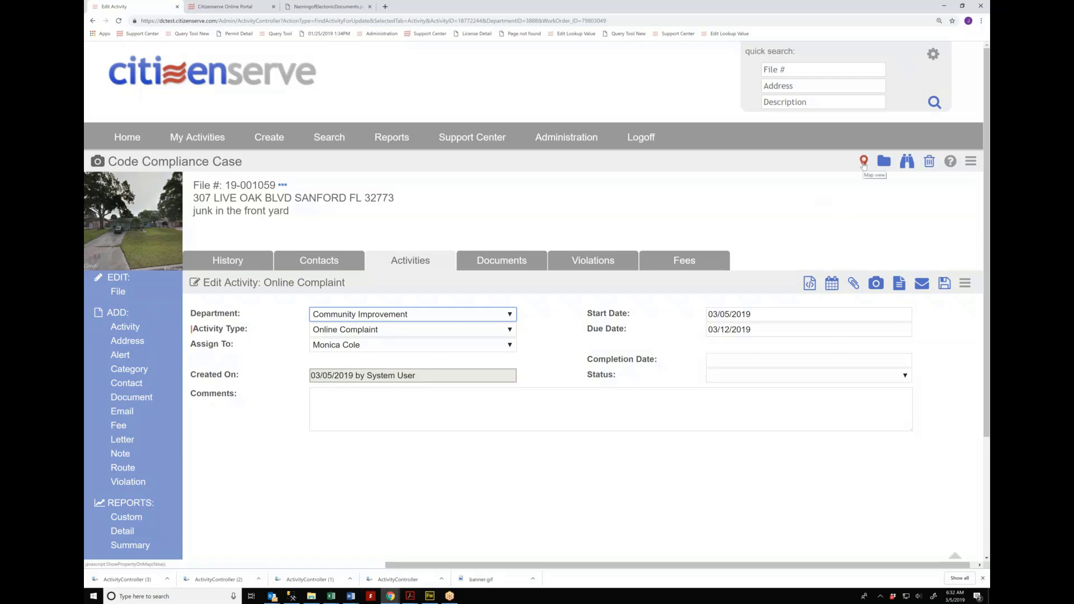
# Step: Inspect the property on the map, zooming out and checking the Zoning layer at its pin
pyautogui.click(864, 162)
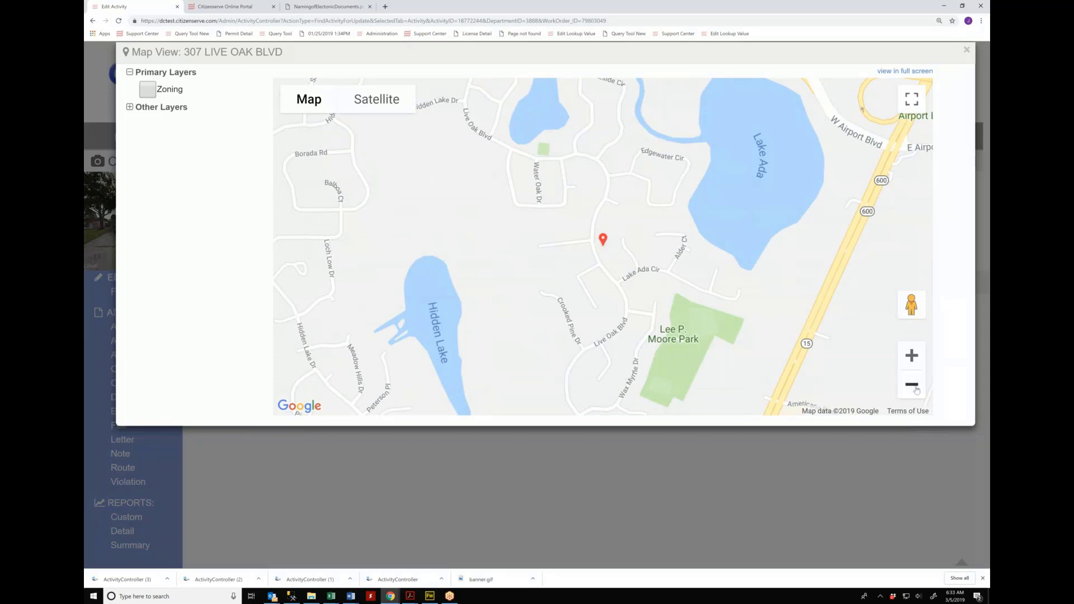
pyautogui.click(911, 384)
pyautogui.click(913, 386)
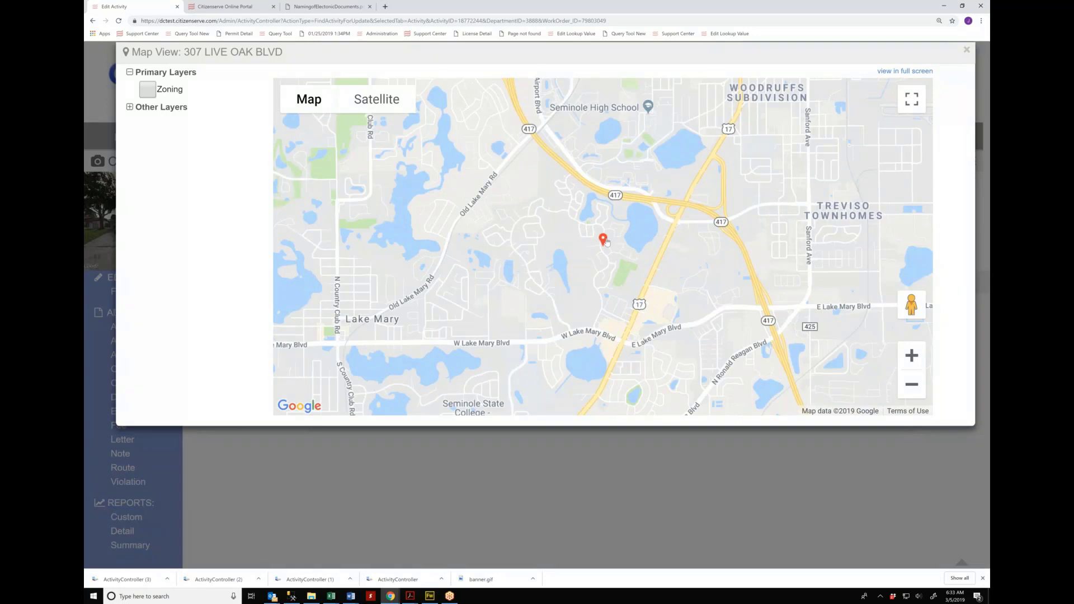
pyautogui.click(151, 90)
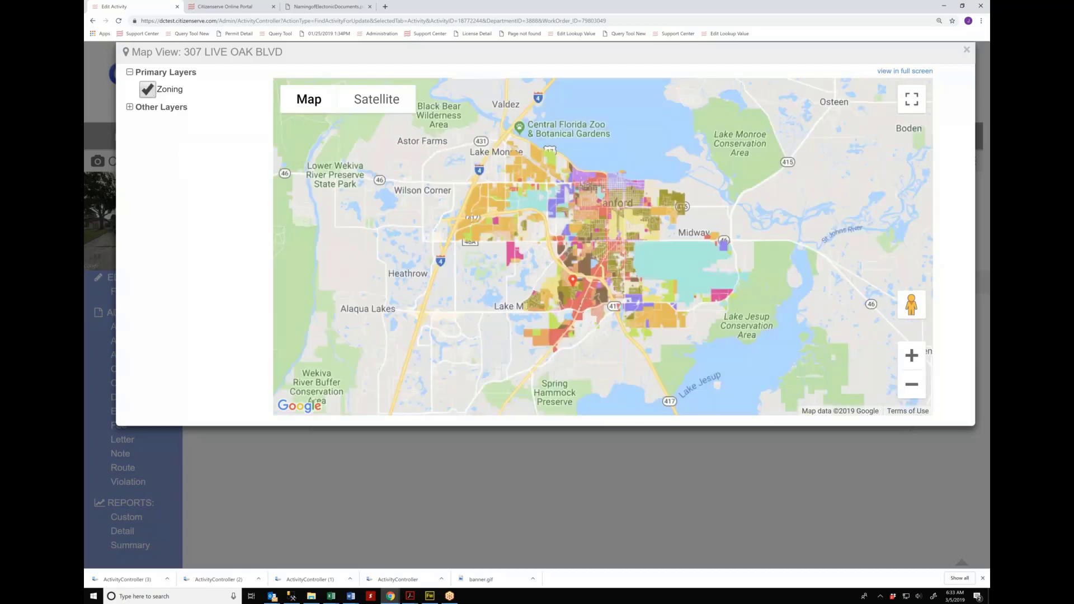
pyautogui.scroll(1, 622, 310)
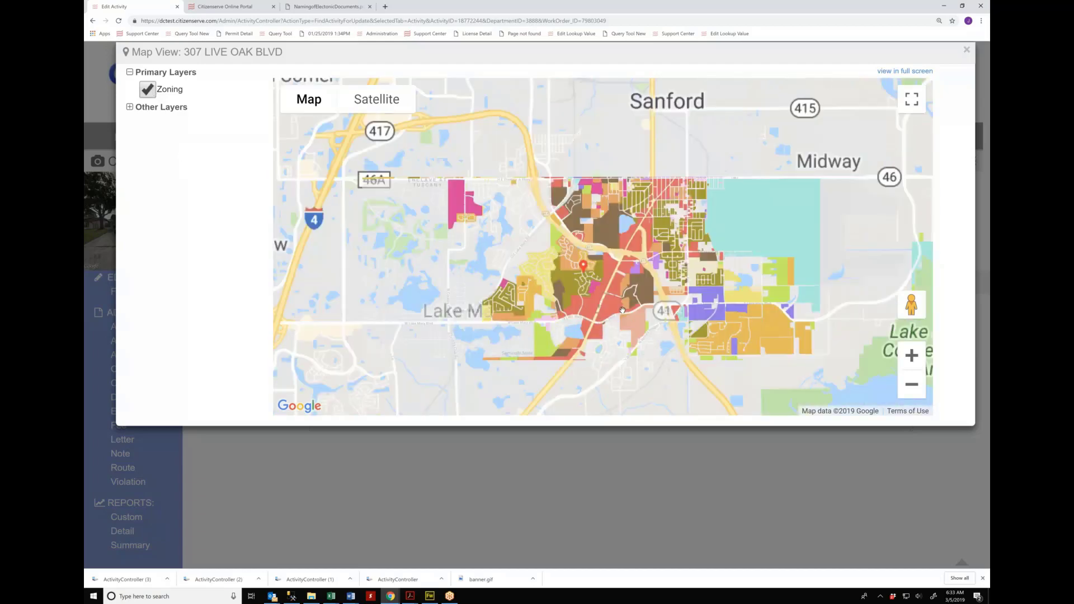
pyautogui.scroll(1, 565, 294)
pyautogui.click(581, 274)
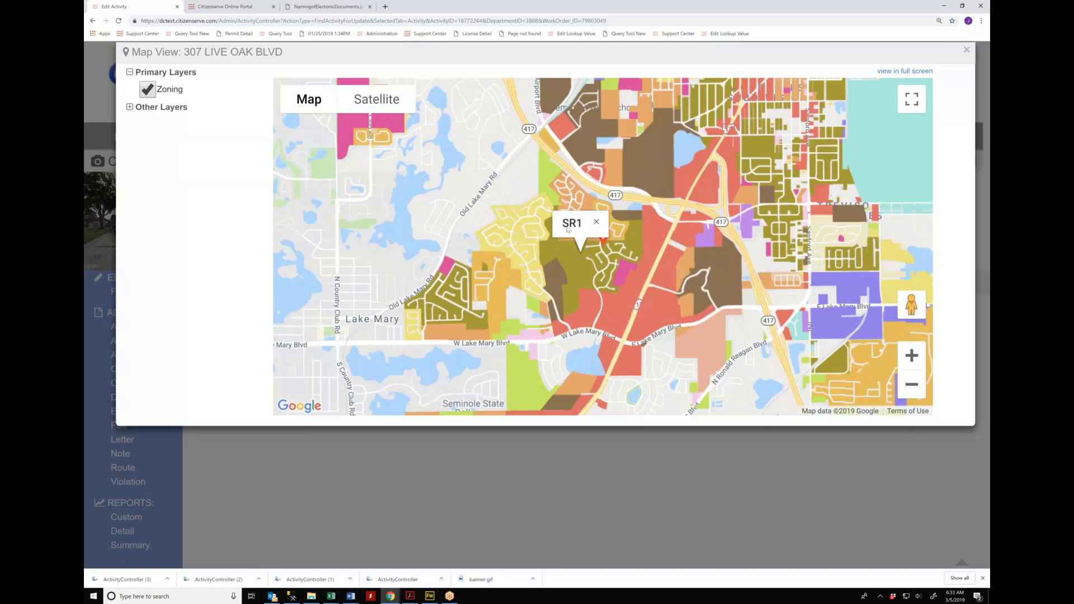
pyautogui.click(617, 242)
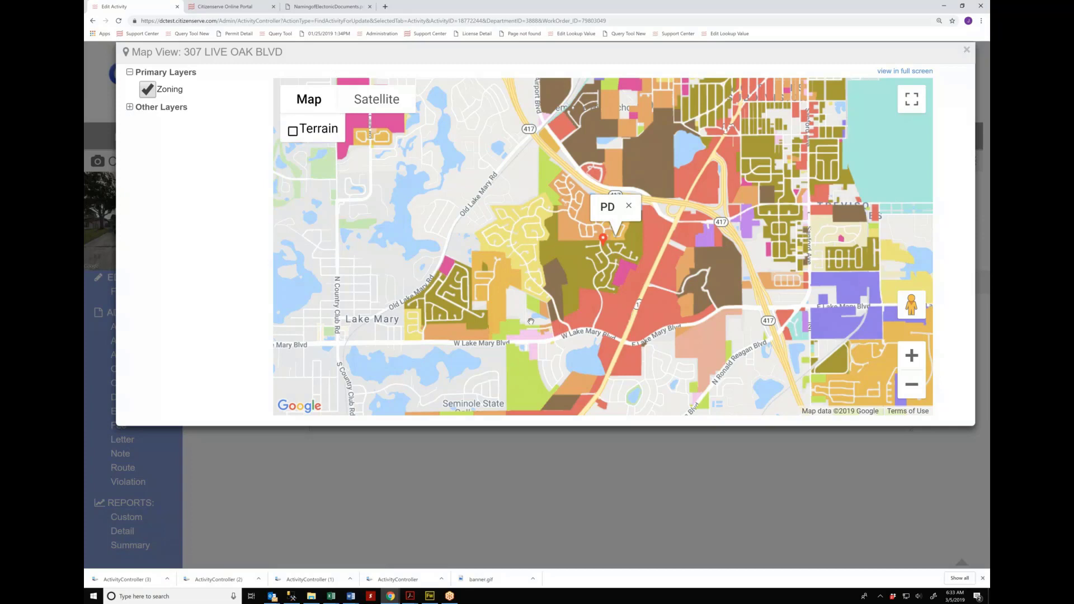
pyautogui.click(698, 460)
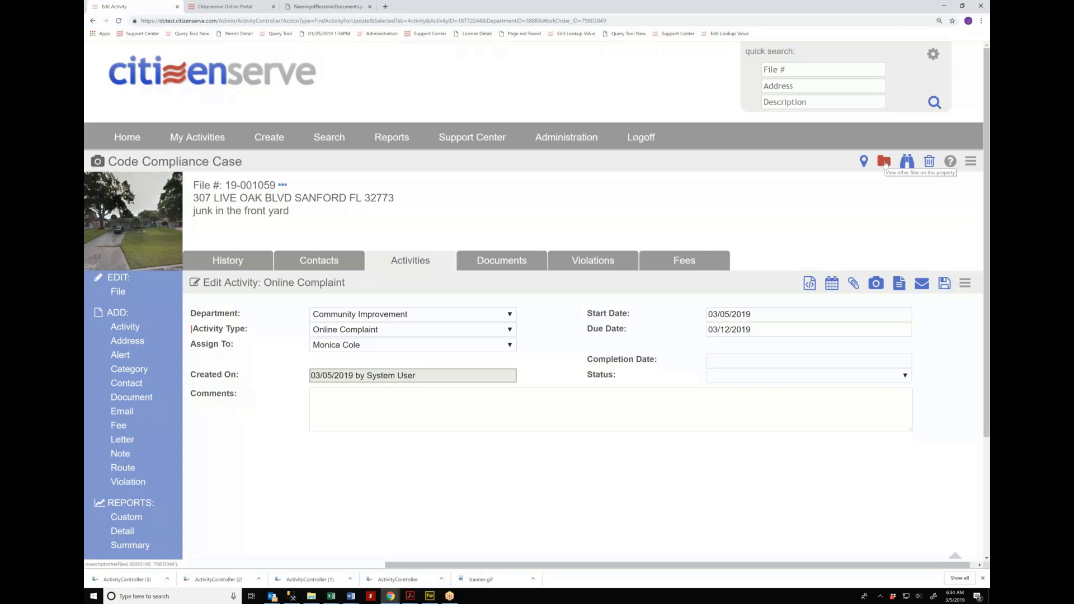
# Step: Enlarge the page, review the property's other files, then open its full property record
pyautogui.hotkey('ctrl', '+')
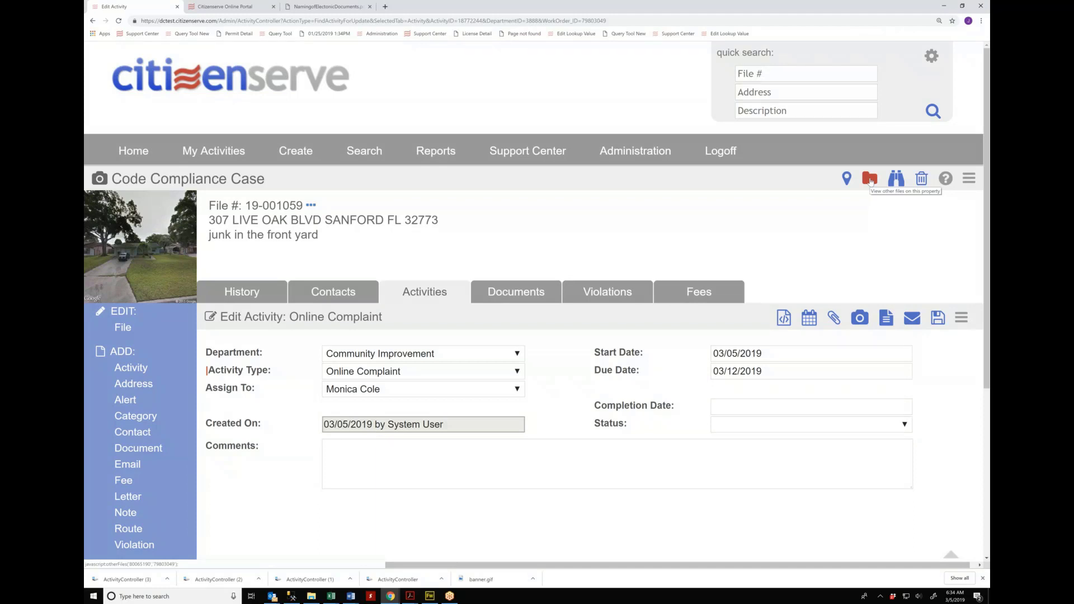
pyautogui.click(870, 181)
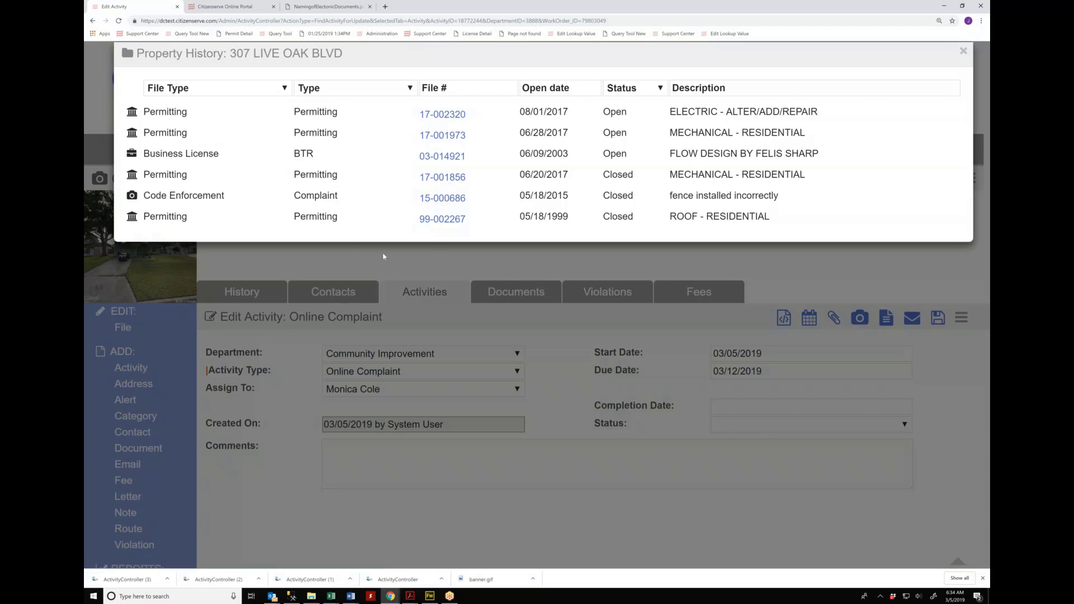
pyautogui.click(439, 262)
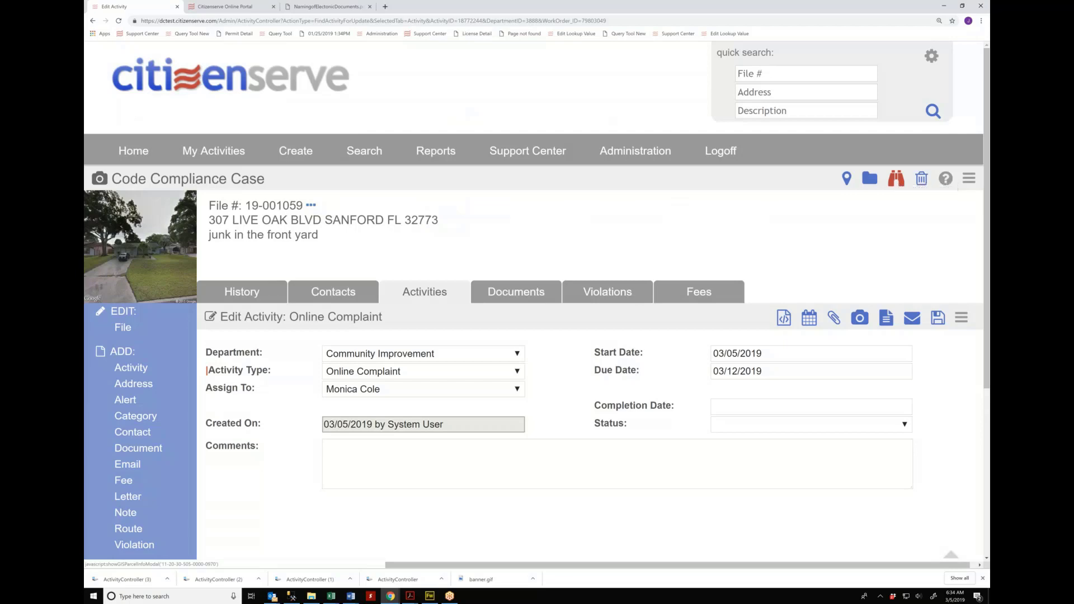
pyautogui.click(895, 179)
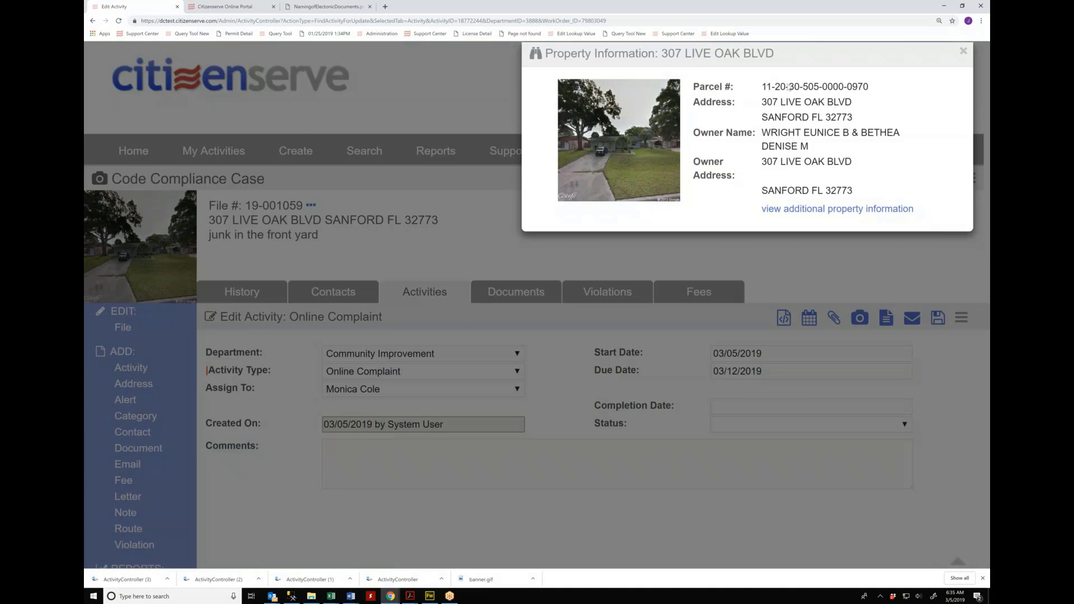
pyautogui.click(790, 214)
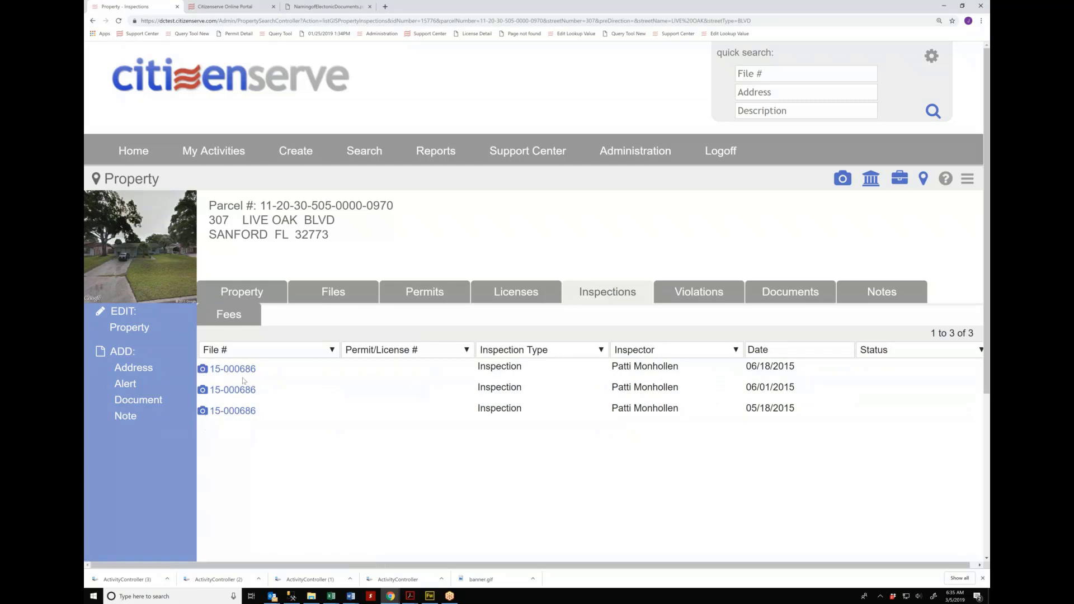
# Step: Check the property's recorded violations, then reopen code case 19-001059
pyautogui.click(700, 295)
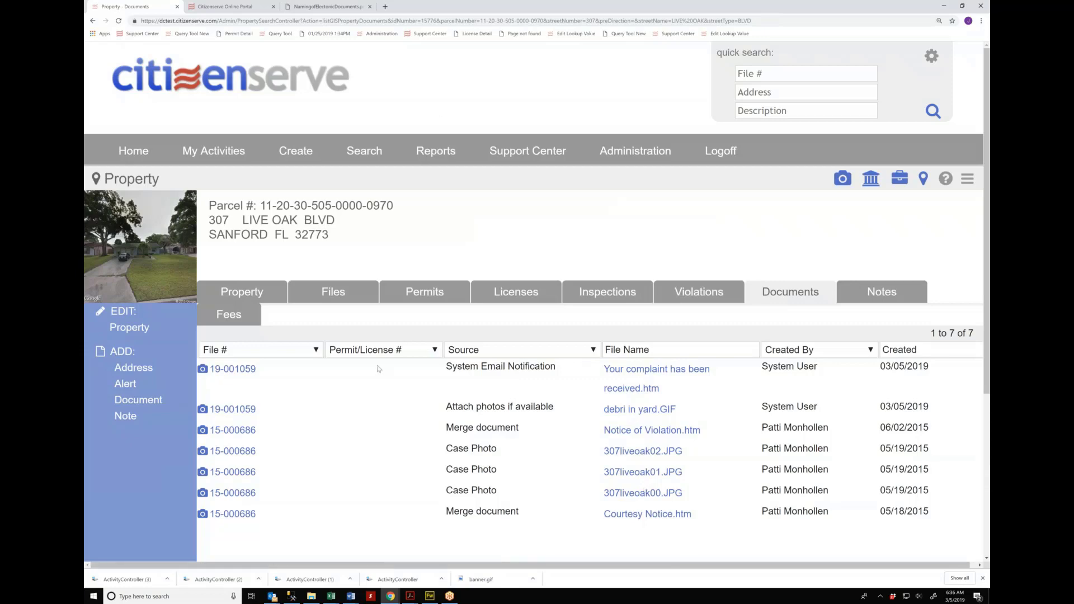
pyautogui.click(232, 370)
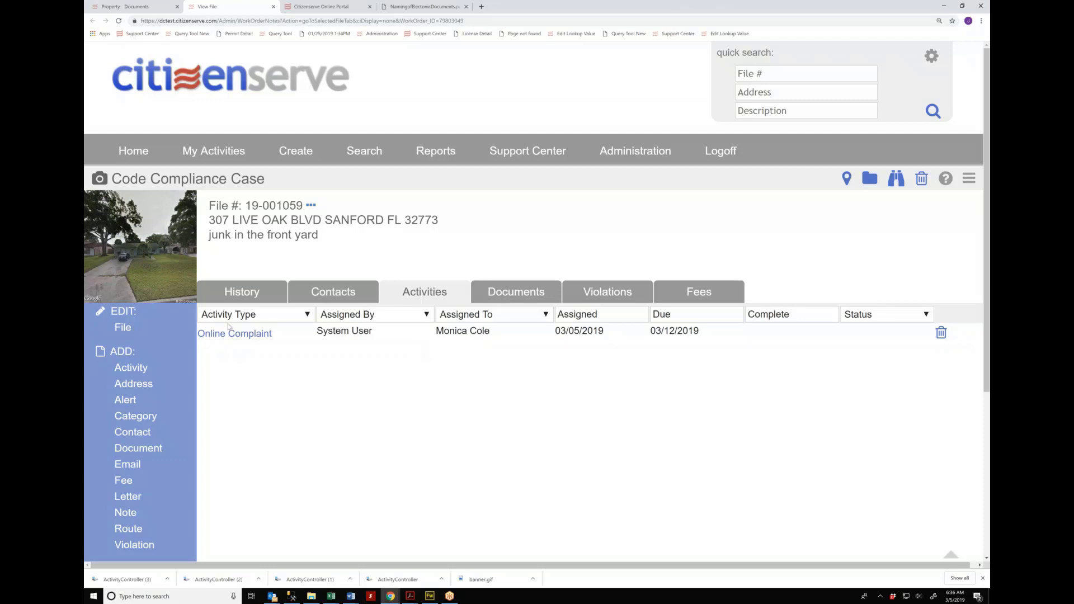
# Step: Complete the Online Complaint with today's date 03/05/2019, save it and add a follow-up activity
pyautogui.click(246, 337)
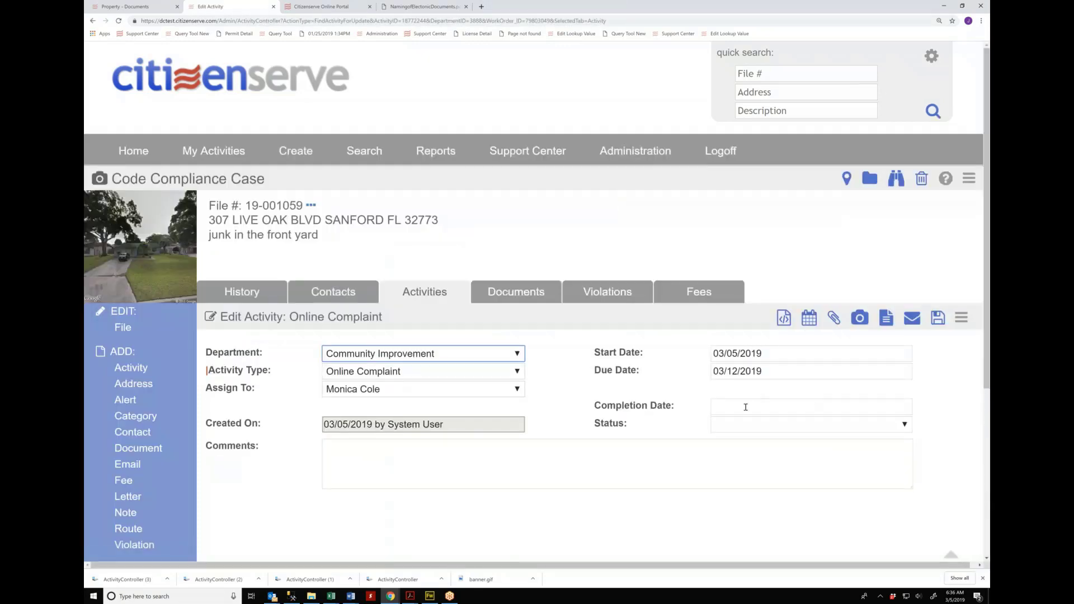
pyautogui.click(724, 407)
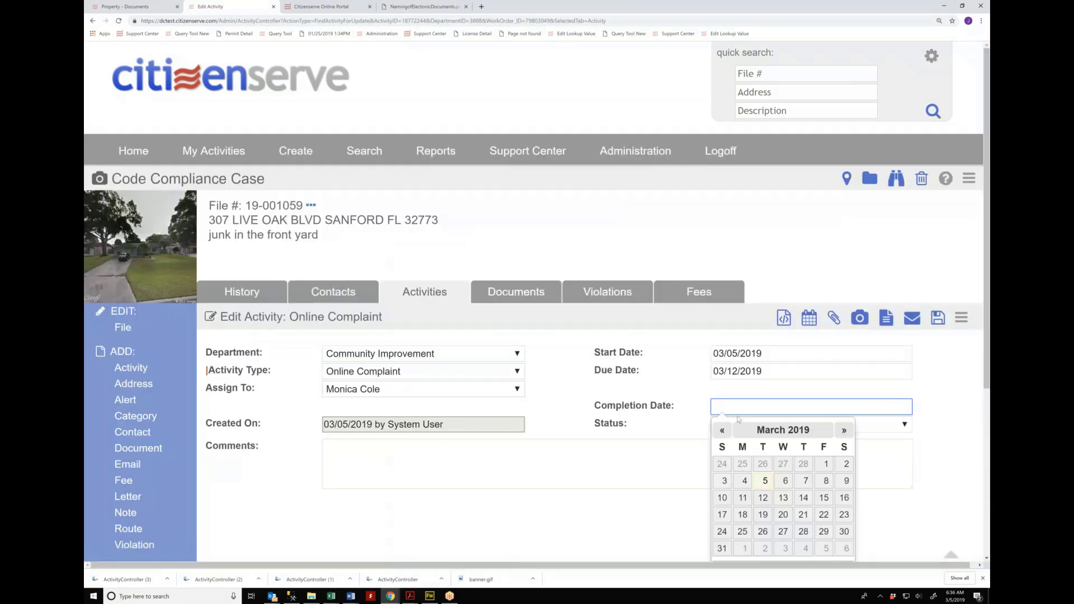
pyautogui.scroll(-2, 737, 419)
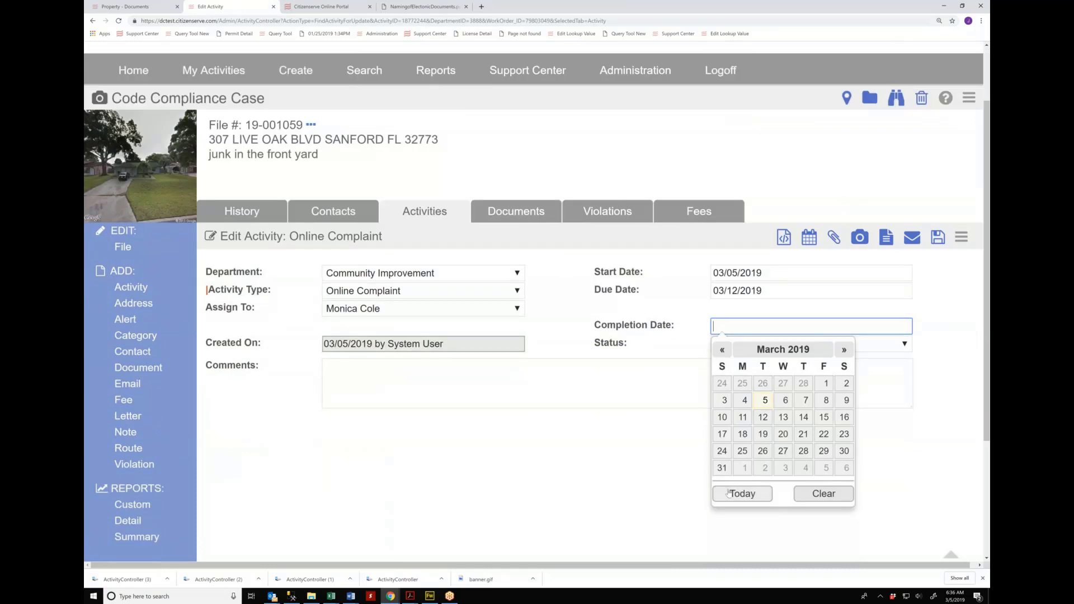
pyautogui.click(728, 493)
pyautogui.click(731, 352)
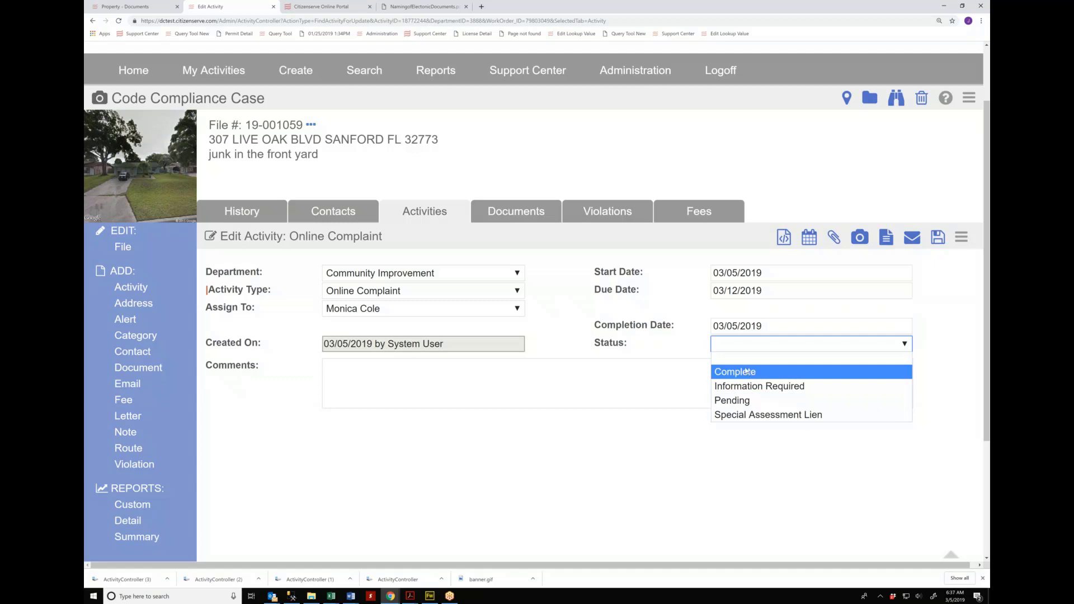
pyautogui.click(745, 371)
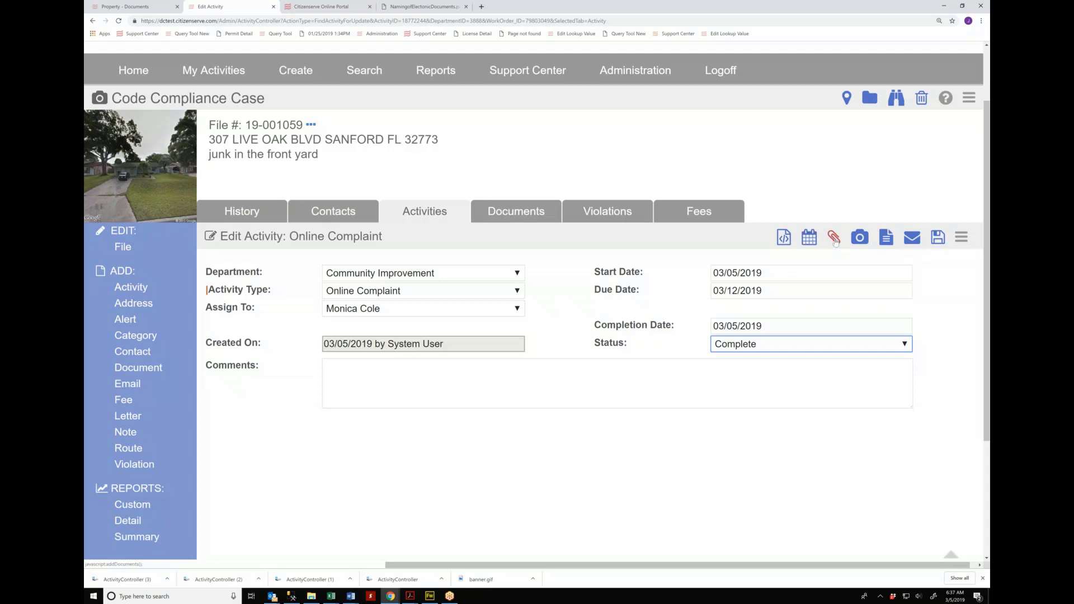
pyautogui.click(960, 237)
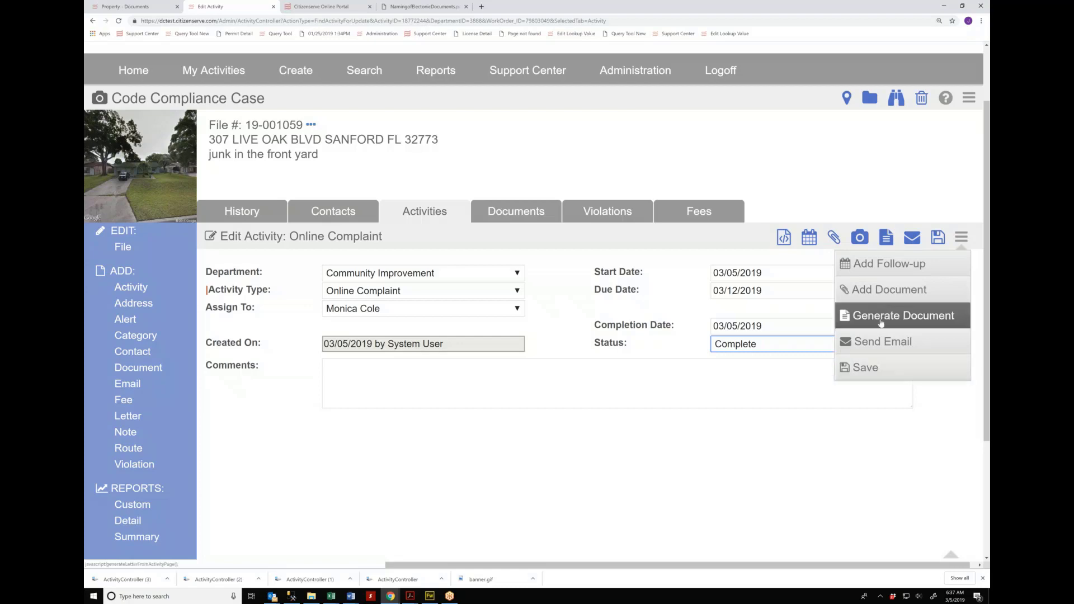
pyautogui.click(808, 238)
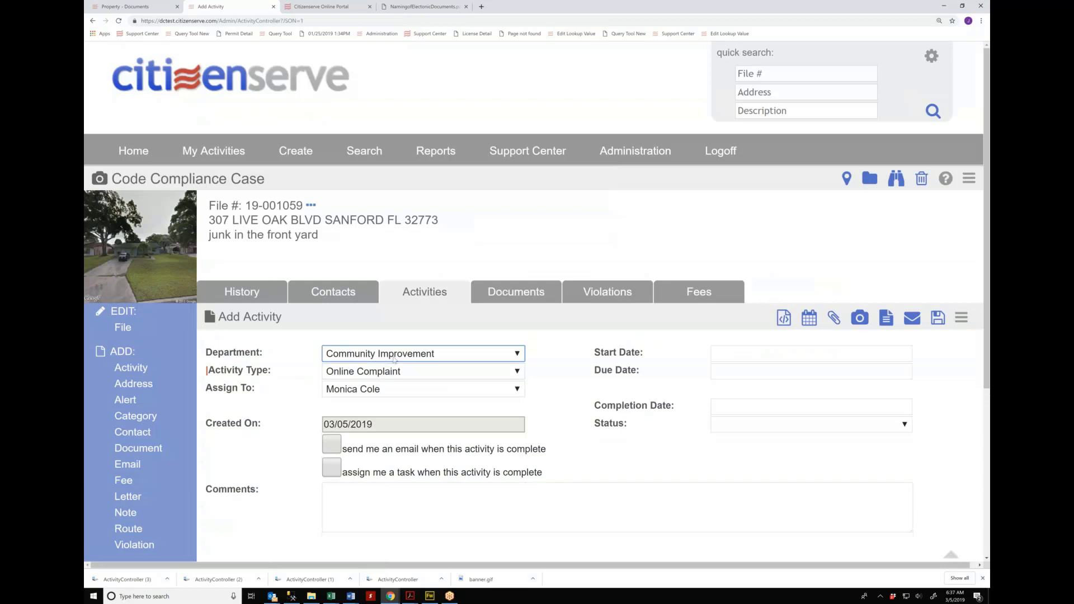
# Step: Save the follow-up as an Inspection activity with start date 03/08/2019
pyautogui.click(420, 371)
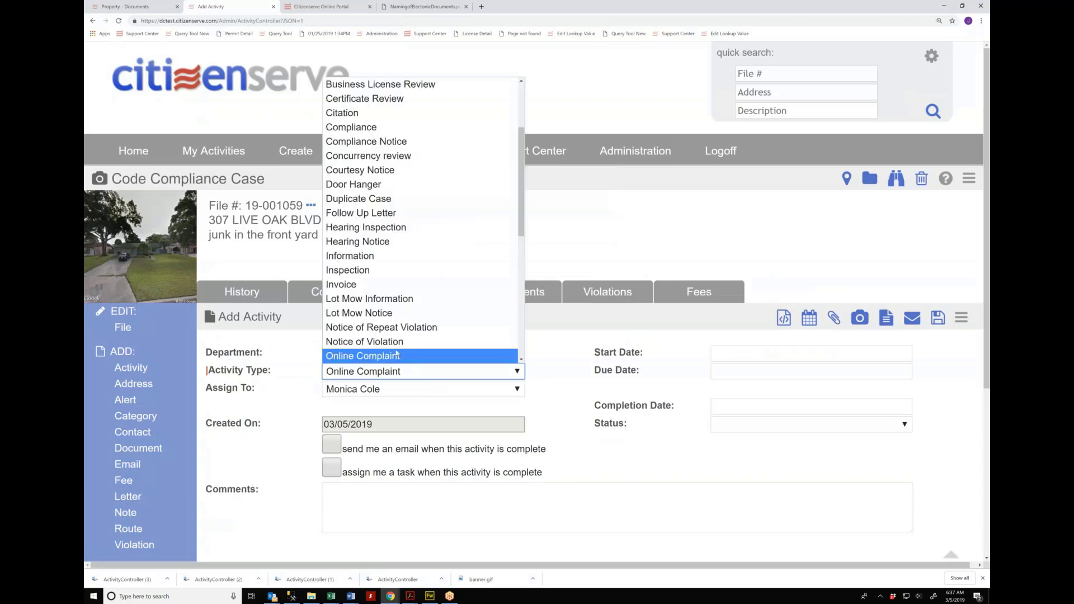
pyautogui.click(377, 269)
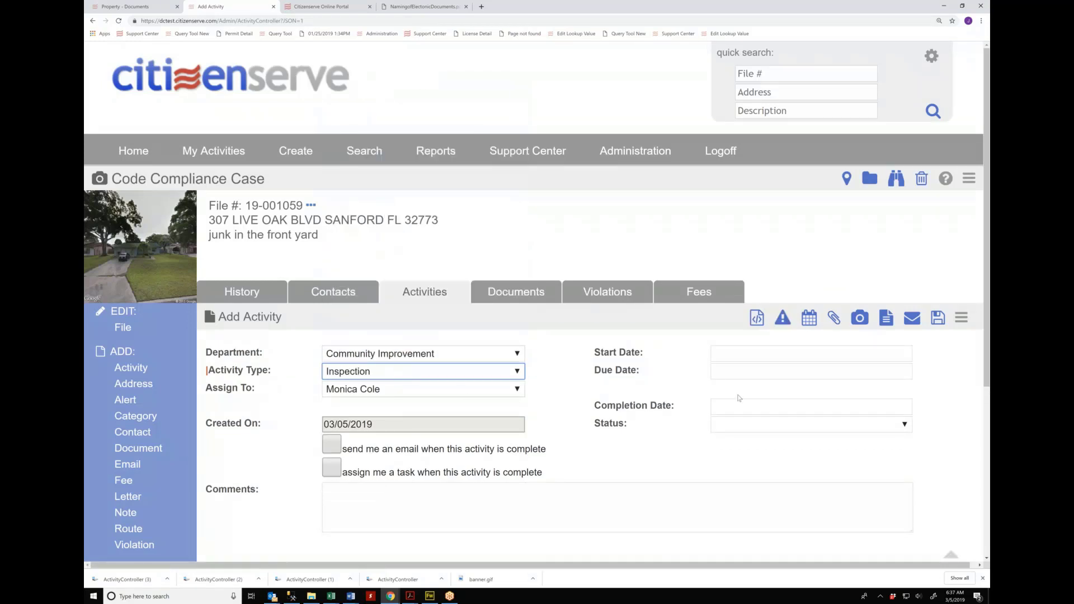
pyautogui.click(774, 353)
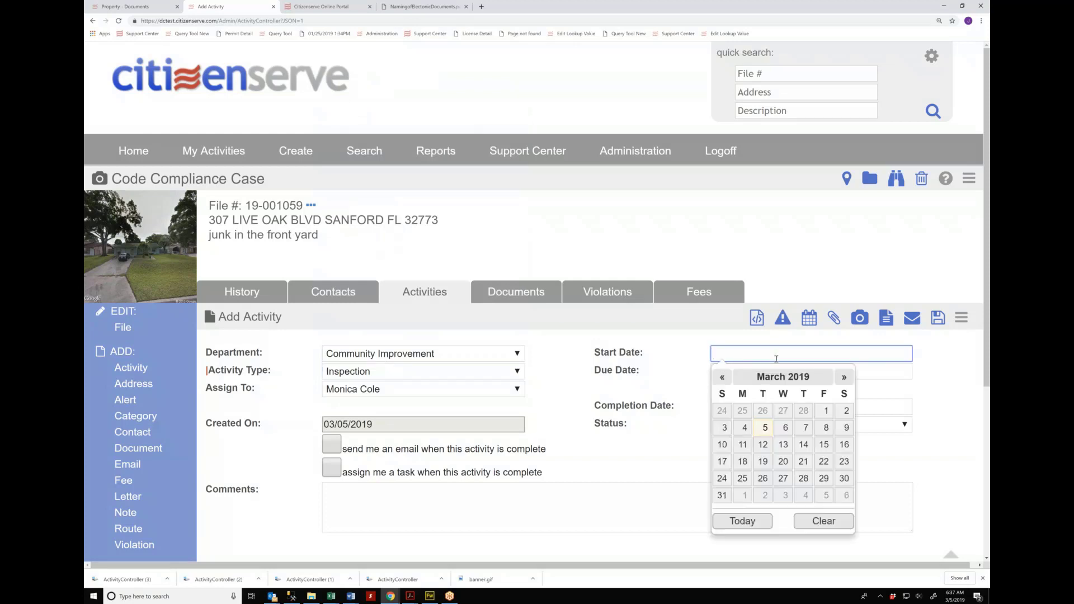
pyautogui.click(824, 428)
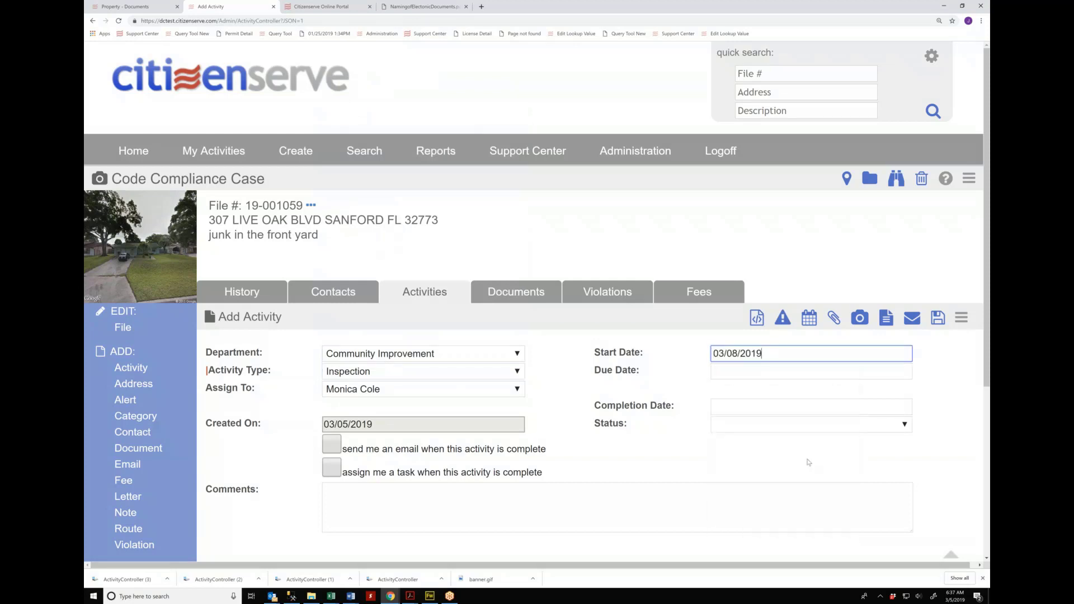
pyautogui.click(938, 318)
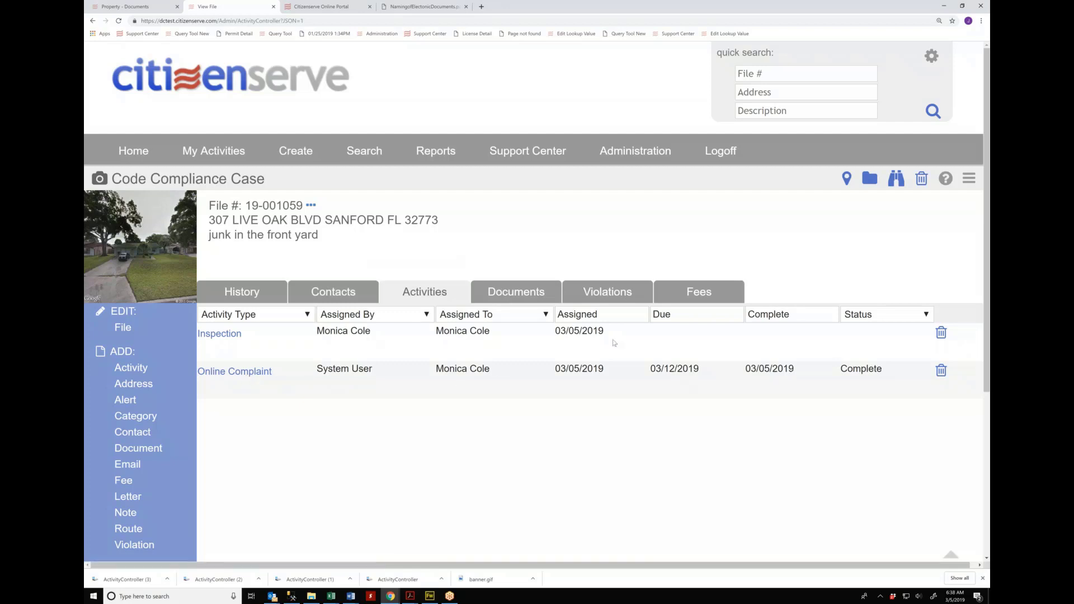
pyautogui.moveTo(612, 333); pyautogui.dragTo(555, 330)
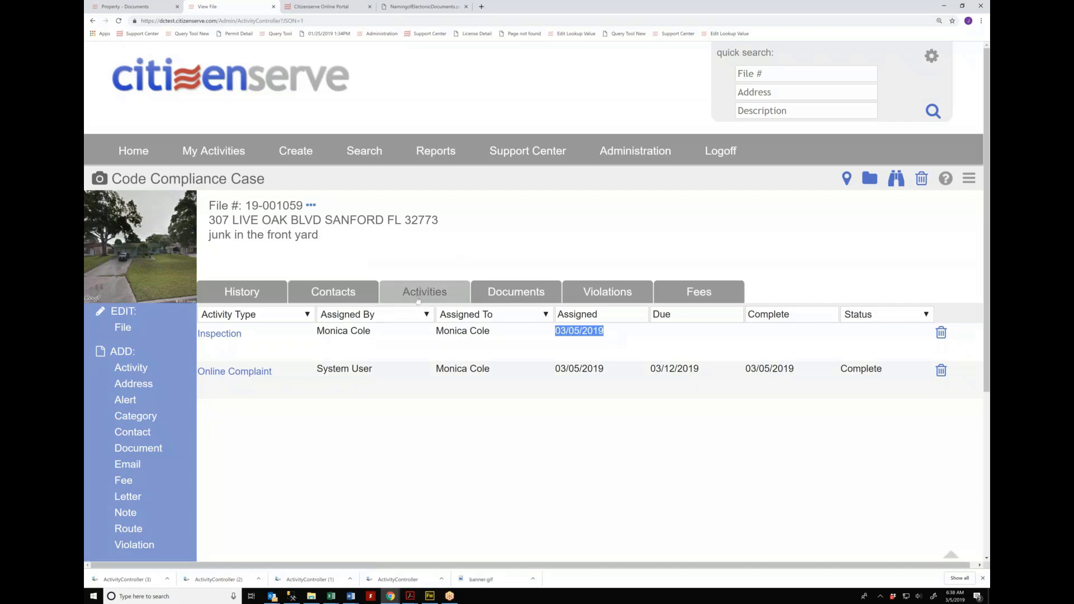
pyautogui.click(276, 82)
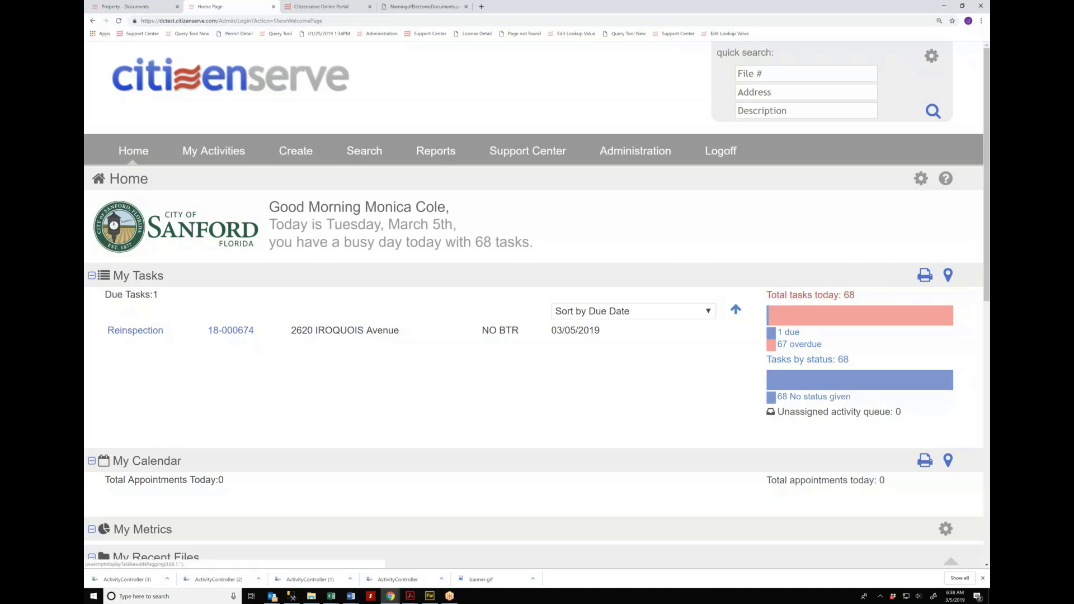
pyautogui.click(810, 295)
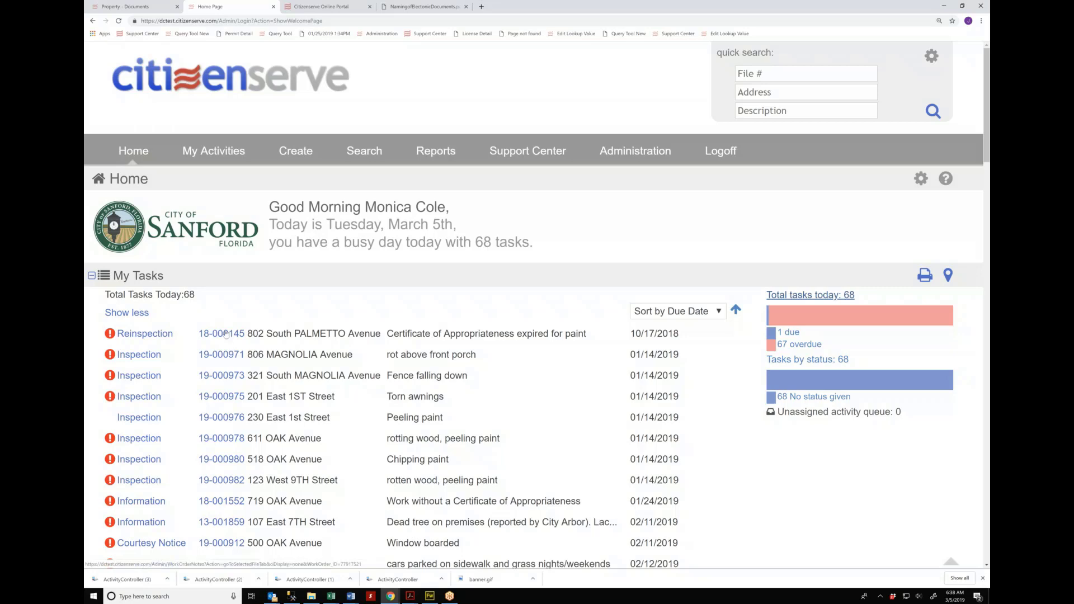
pyautogui.scroll(-1, 226, 334)
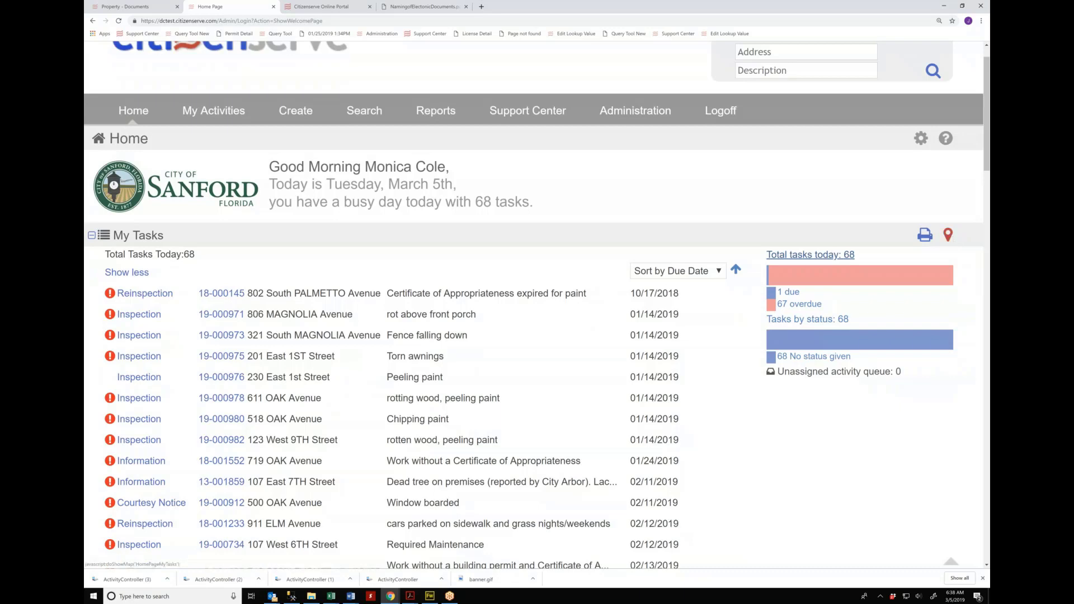
# Step: Show My Tasks on the map, zoom out city-wide and check task 19-000427's details
pyautogui.click(948, 235)
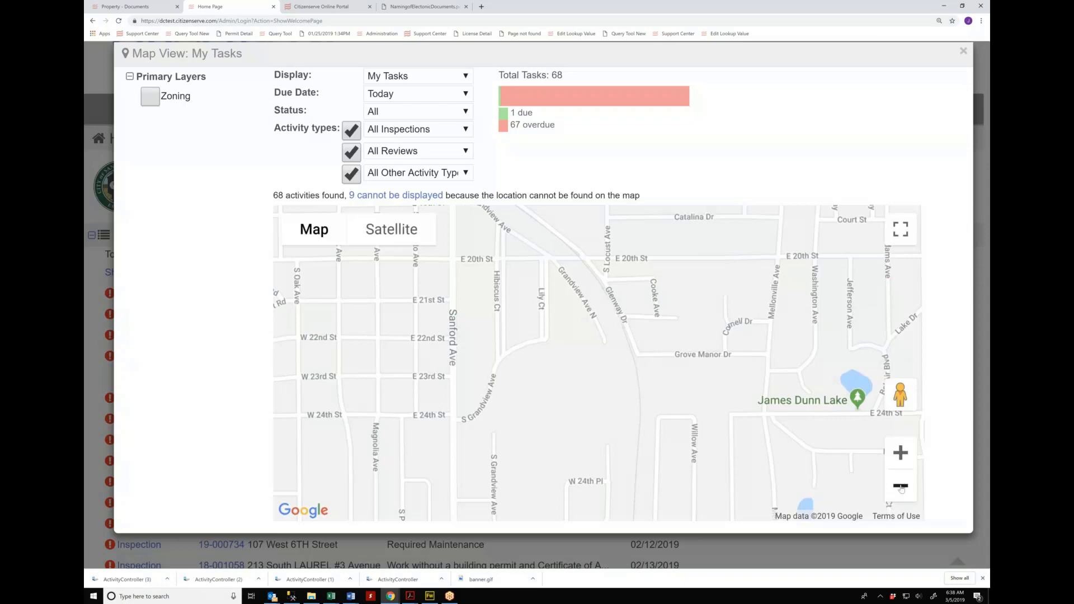
pyautogui.doubleClick(900, 486)
pyautogui.click(901, 486)
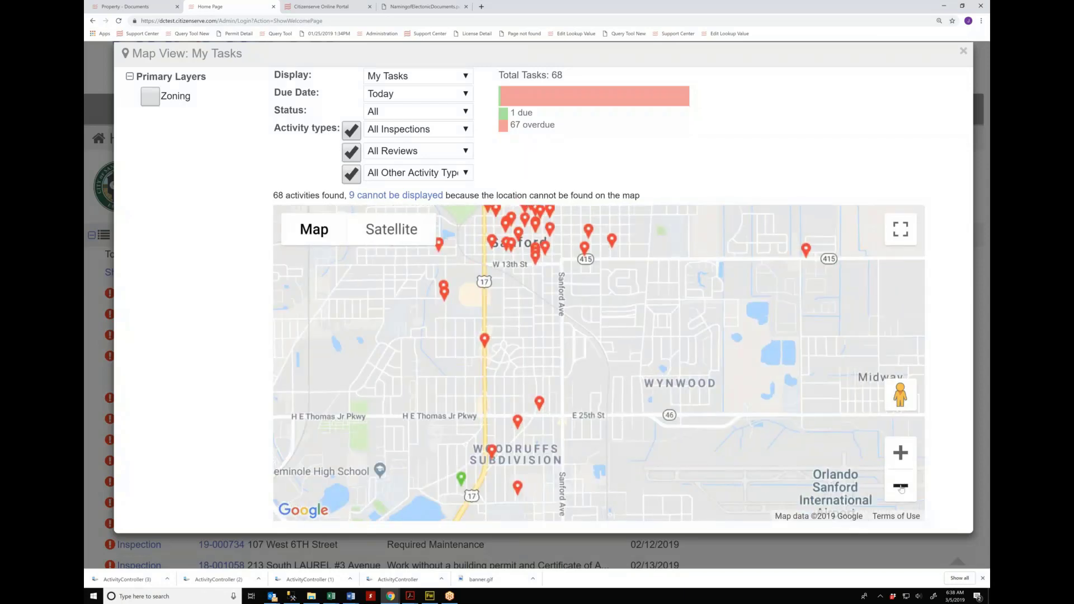
pyautogui.moveTo(700, 324); pyautogui.dragTo(690, 393)
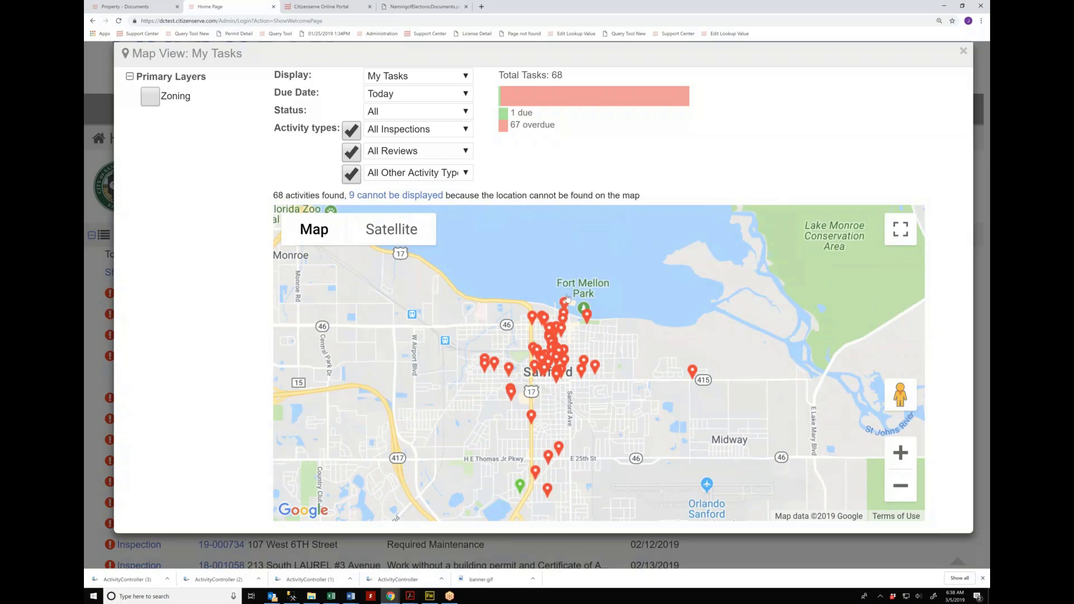
pyautogui.click(486, 364)
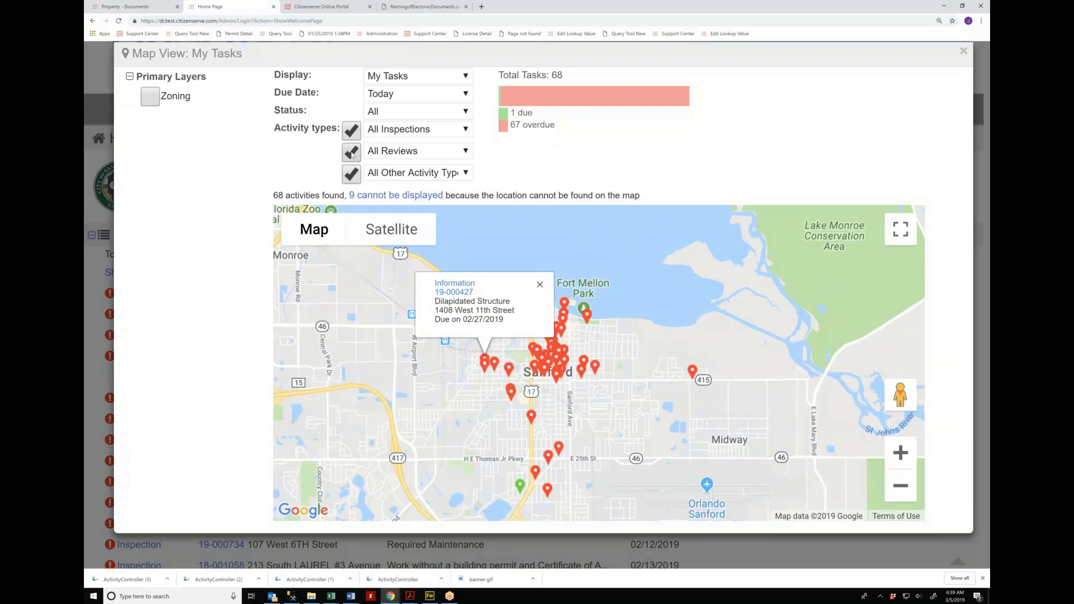
pyautogui.click(352, 152)
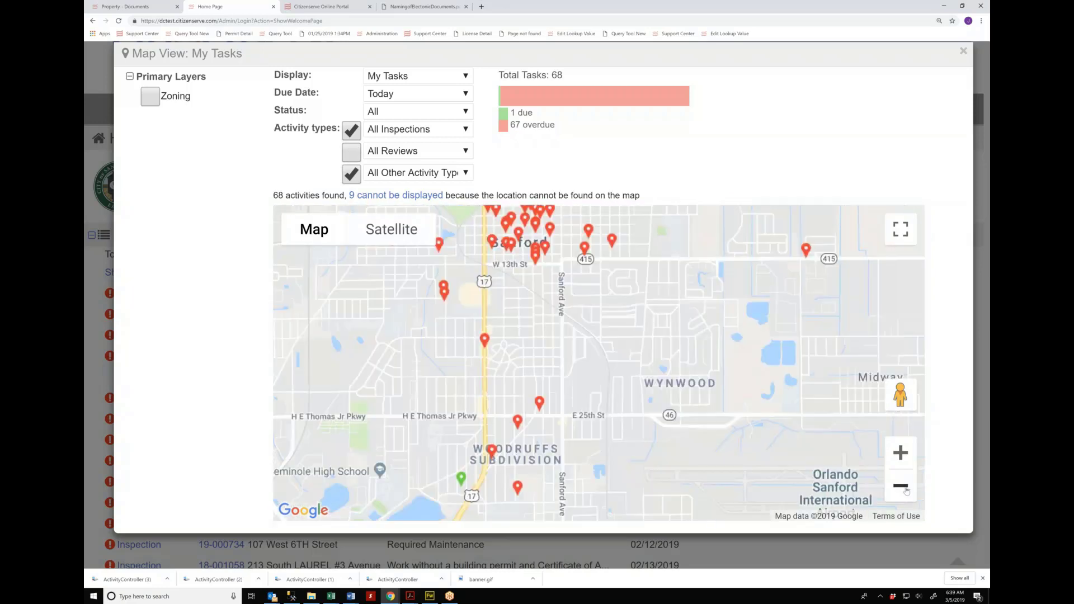
pyautogui.moveTo(541, 212); pyautogui.dragTo(547, 288)
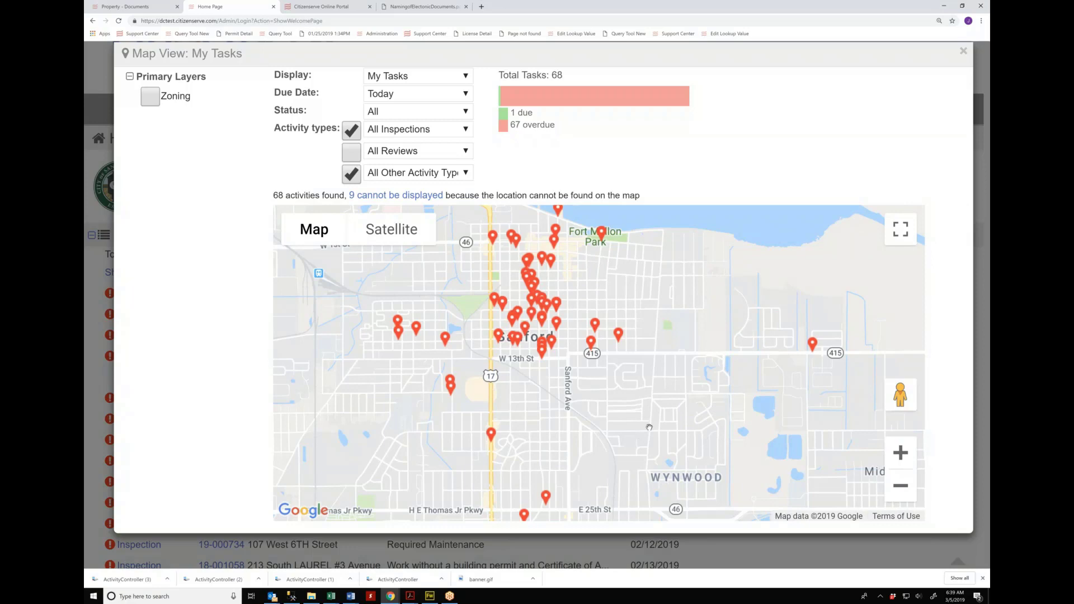
pyautogui.scroll(-3, 648, 427)
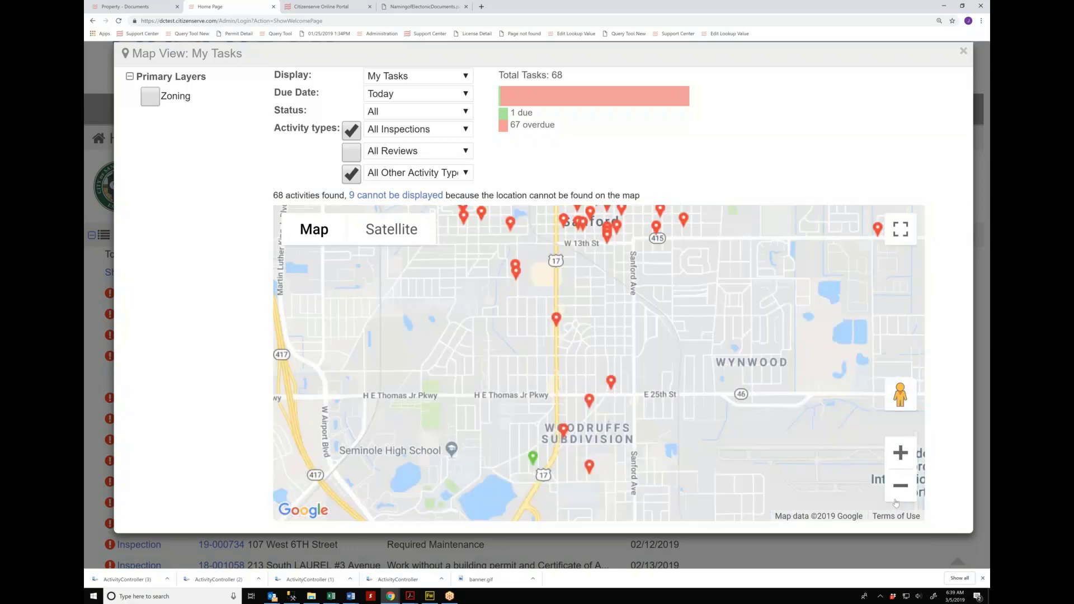
pyautogui.click(900, 485)
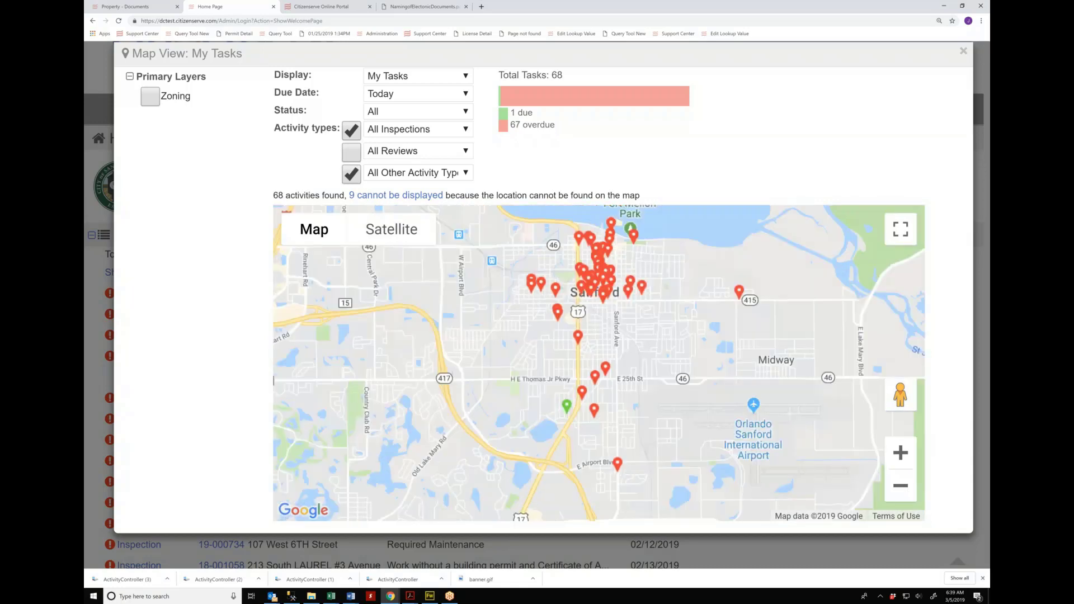
pyautogui.moveTo(605, 416); pyautogui.dragTo(536, 358)
pyautogui.click(535, 359)
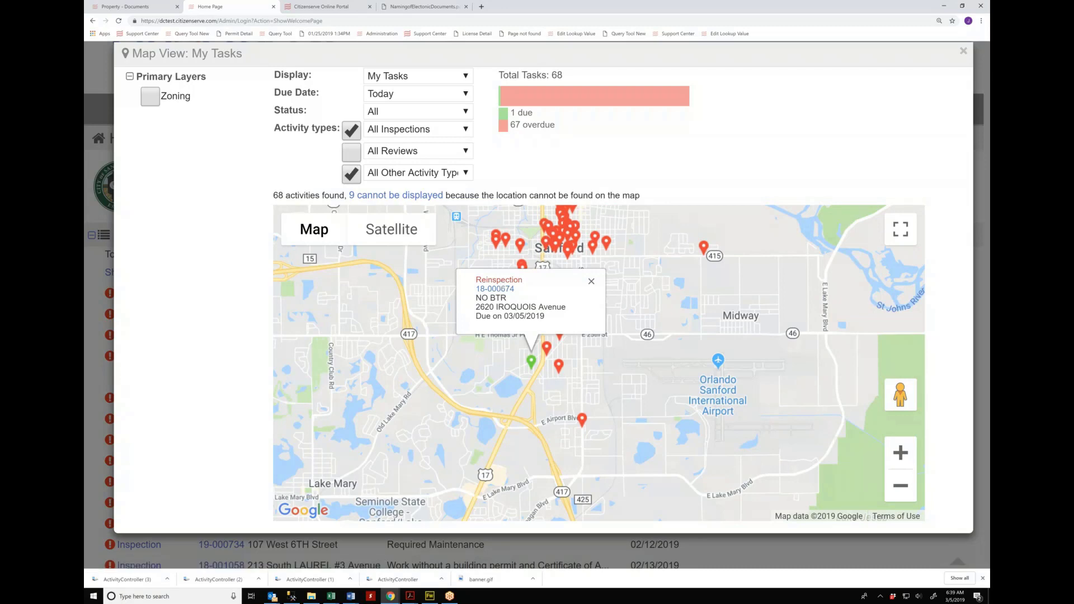
pyautogui.click(499, 280)
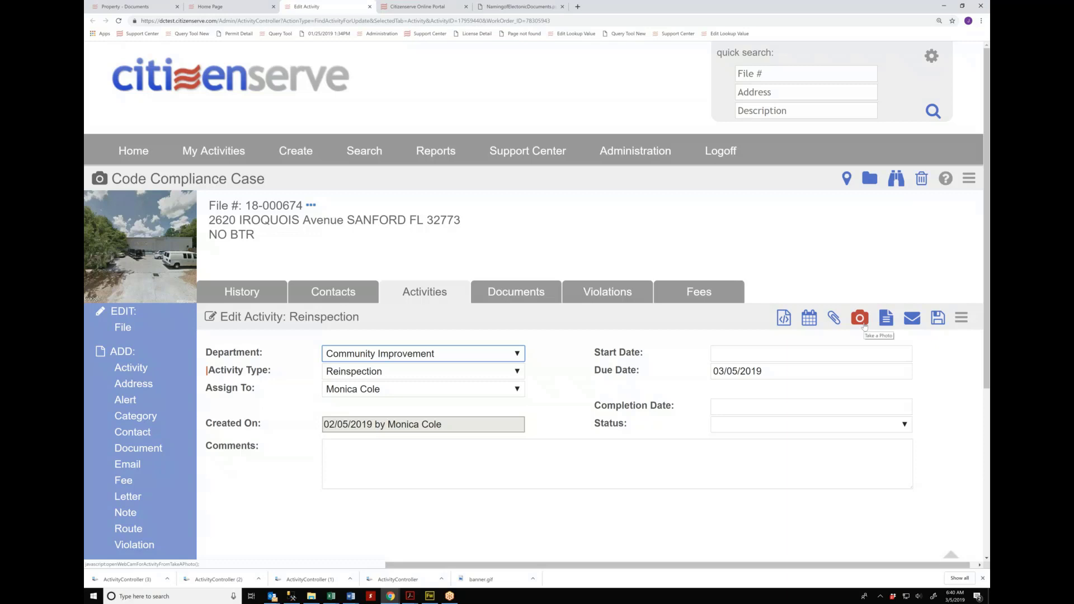
# Step: Open the Add Document dialog on the Reinspection activity for case 18-000674
pyautogui.click(833, 319)
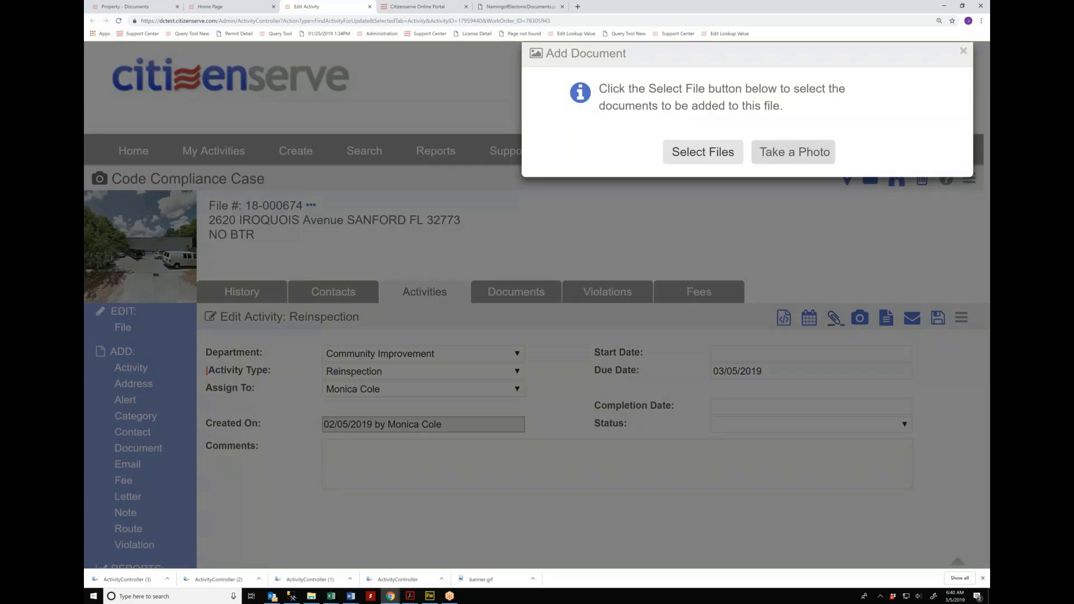
# Step: Upload couch in yard.JPG and snowbank.jpg with descriptions 'couch' and 'snowbank', and save them
pyautogui.click(703, 153)
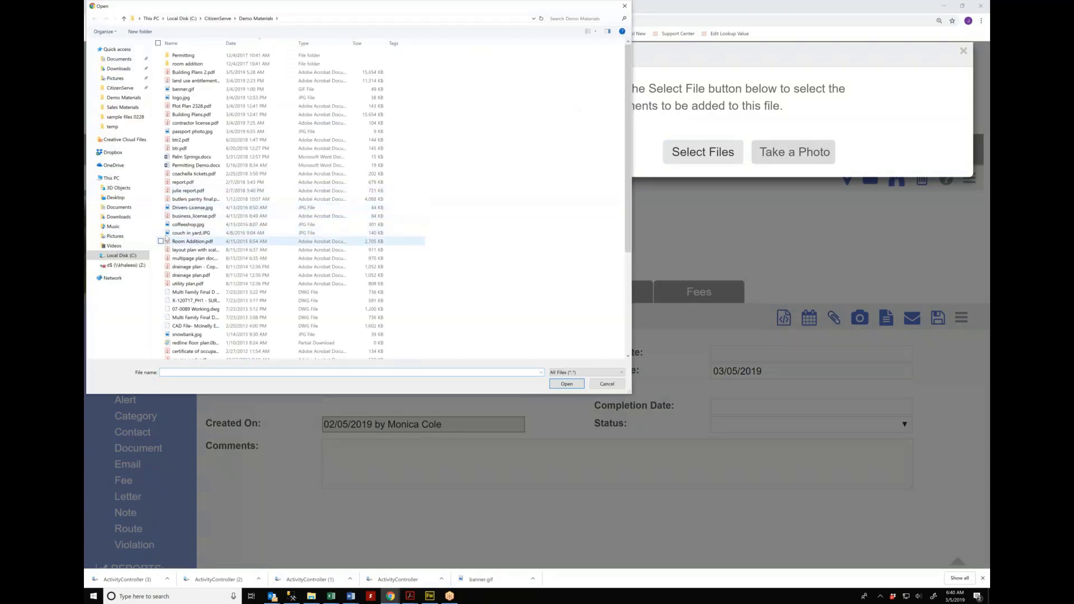
pyautogui.click(161, 233)
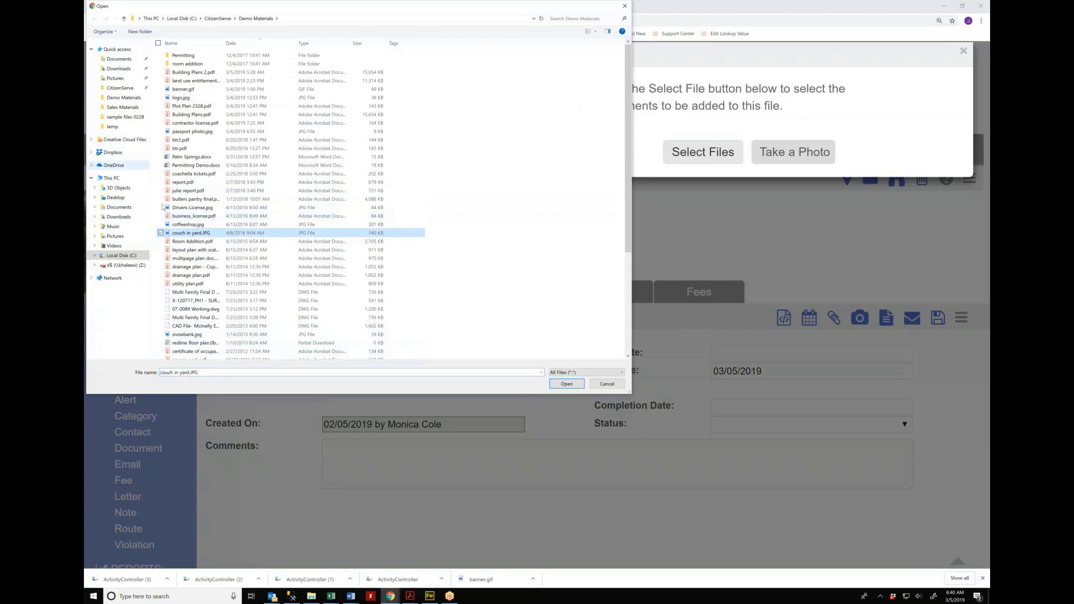
pyautogui.click(161, 334)
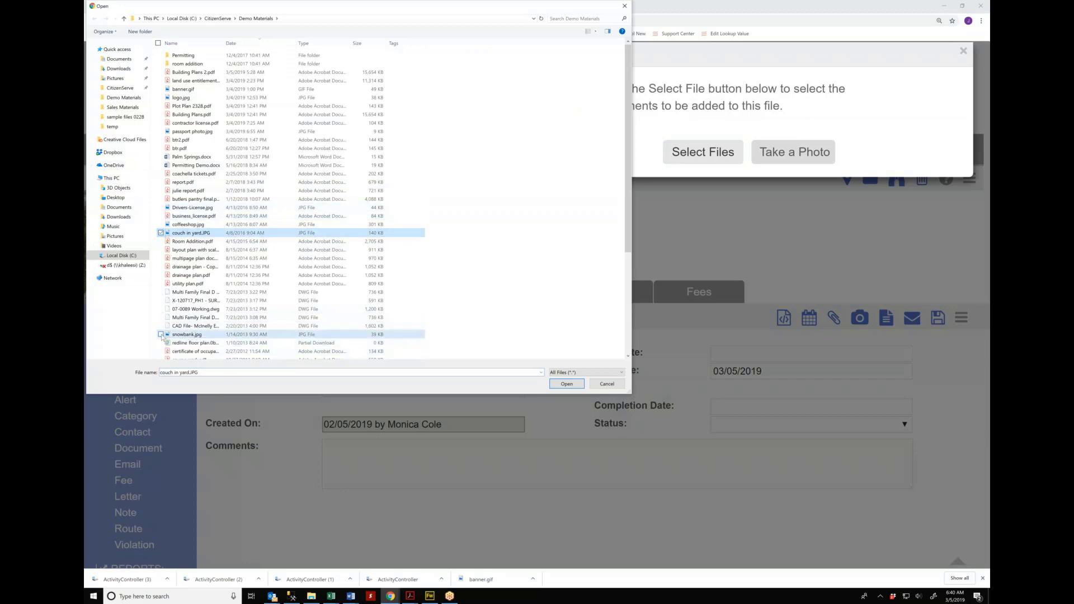
pyautogui.click(567, 384)
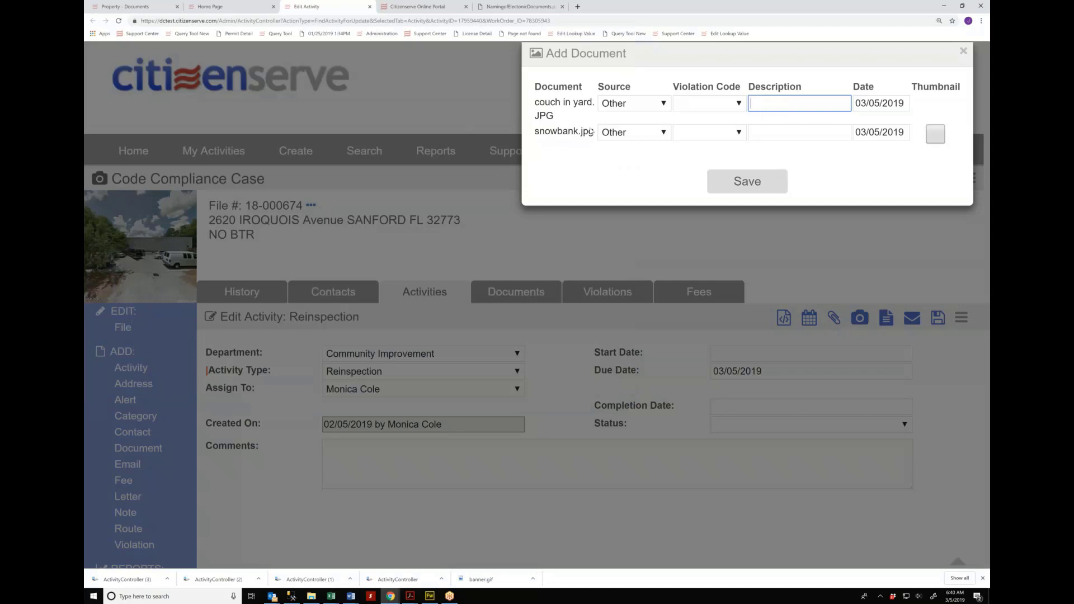
pyautogui.write('couch')
pyautogui.click(761, 130)
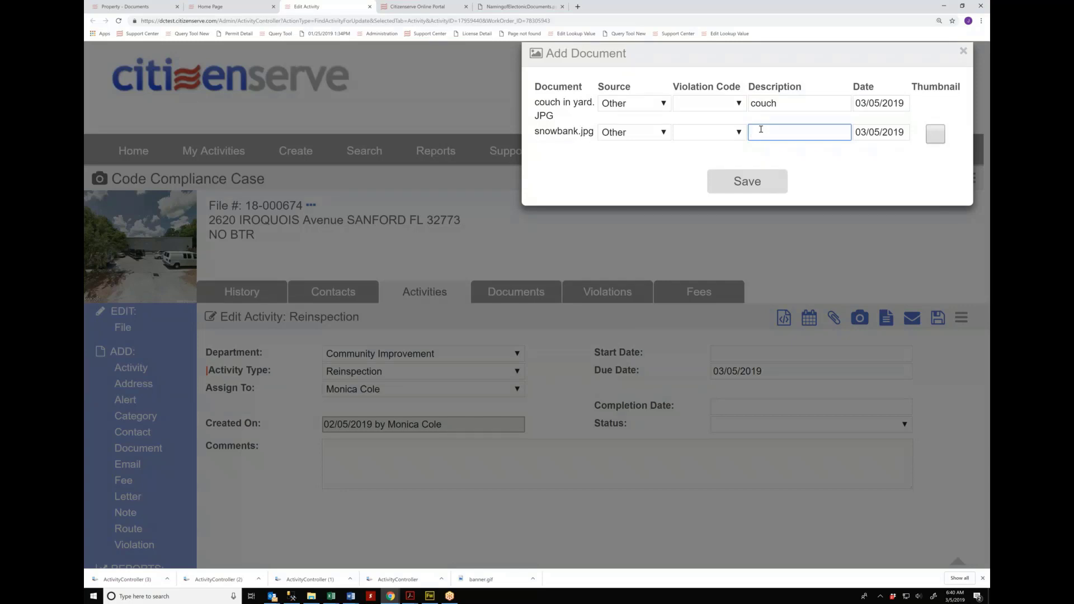
pyautogui.write('snowbank')
pyautogui.click(743, 180)
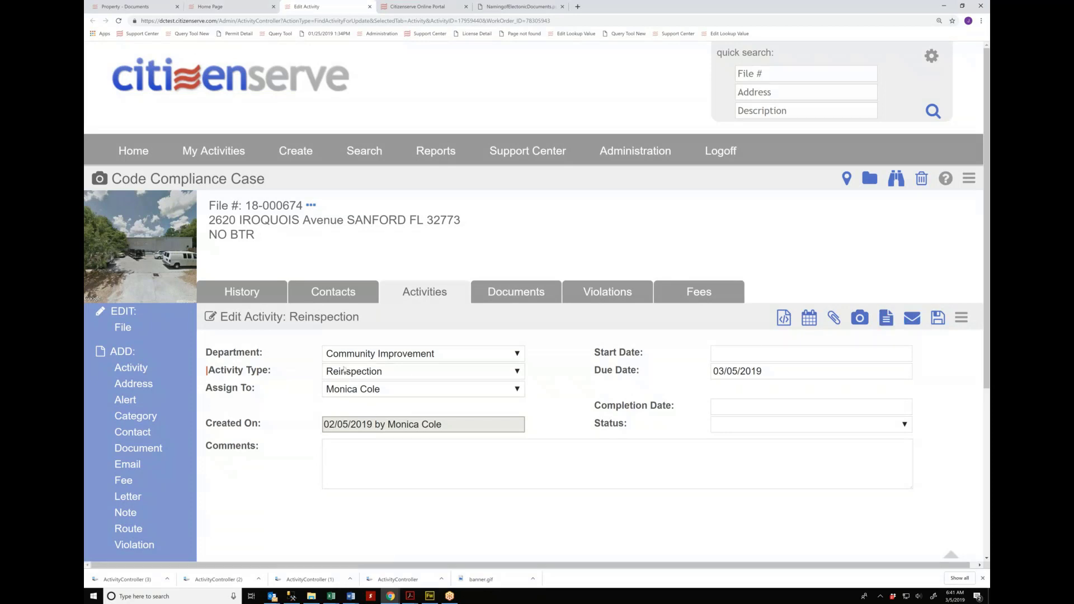
pyautogui.click(291, 82)
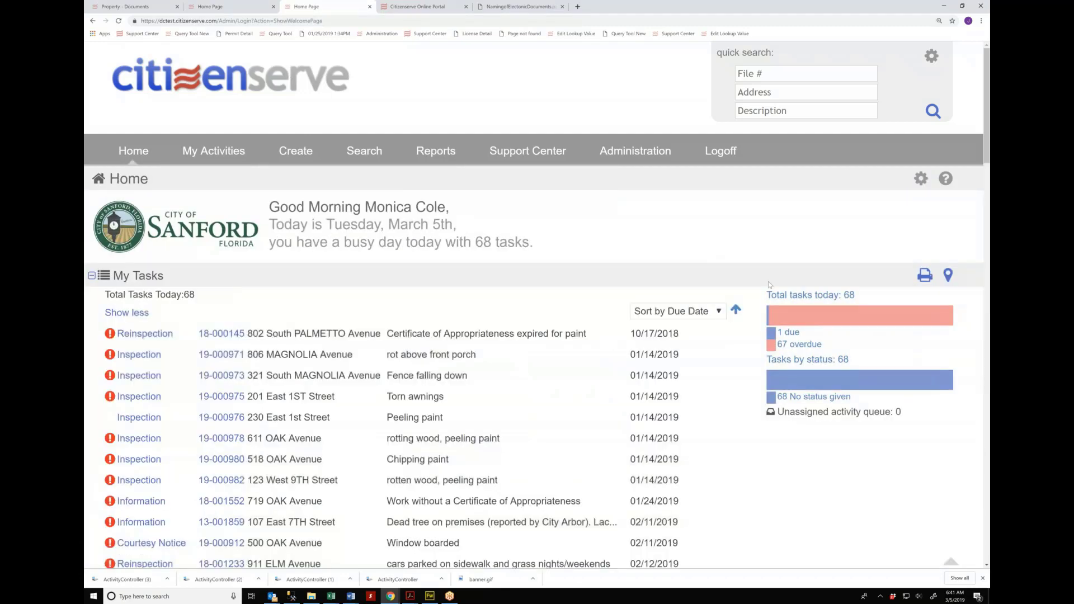
pyautogui.click(798, 297)
pyautogui.click(144, 356)
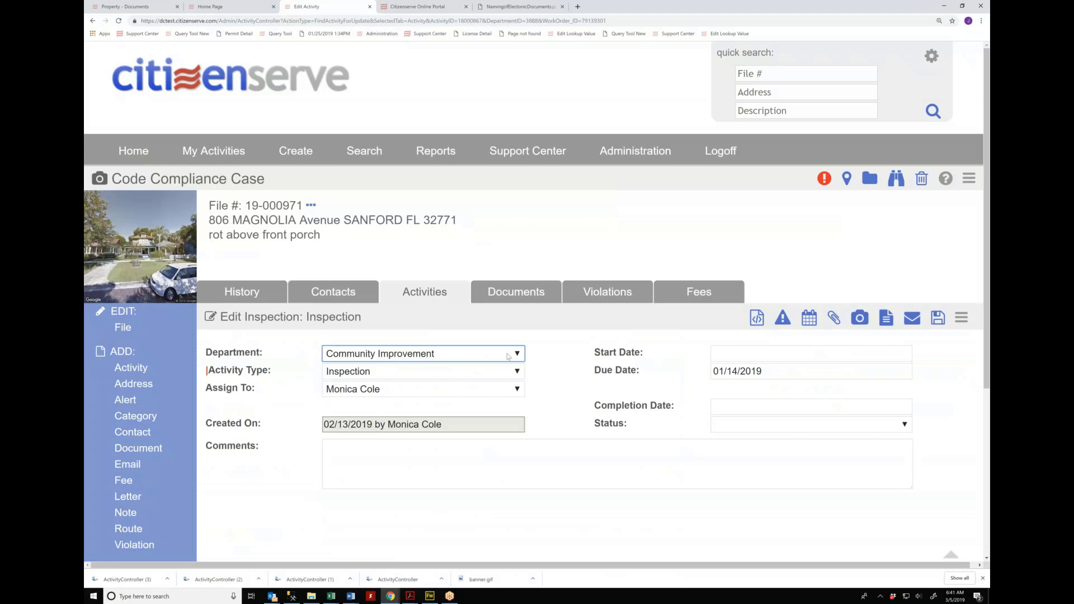
pyautogui.click(833, 317)
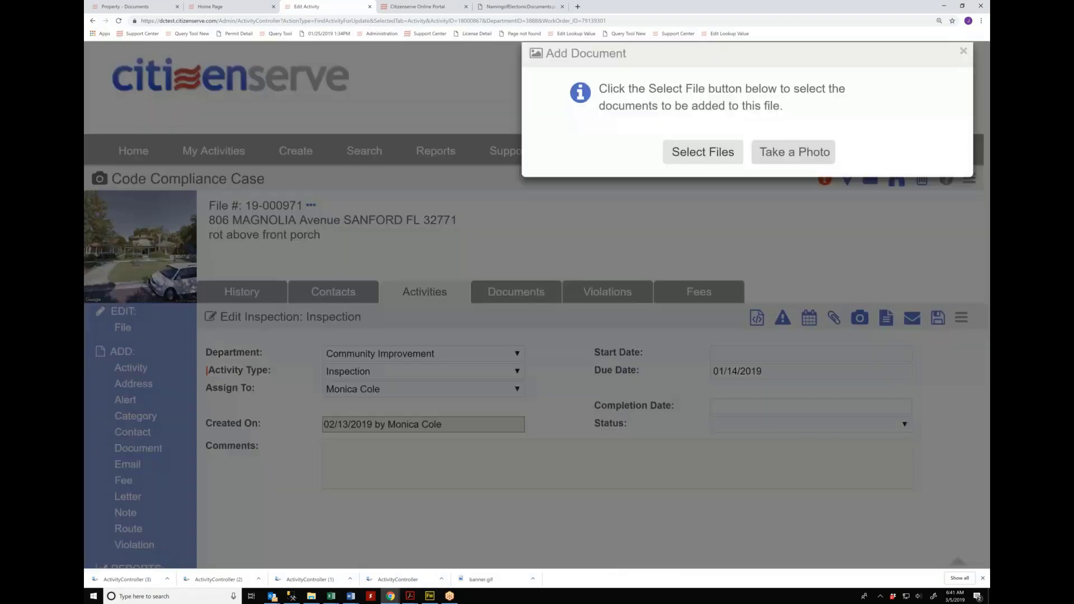
# Step: Upload couch in yard.JPG and snowbank.jpg and save them to inspection 19-000971
pyautogui.click(702, 152)
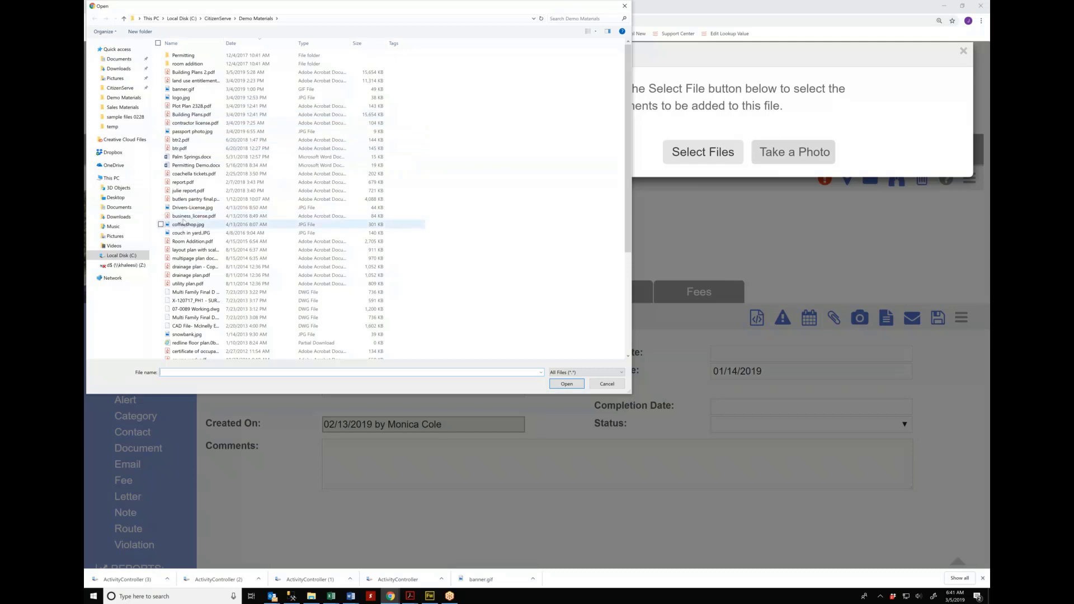
pyautogui.click(190, 233)
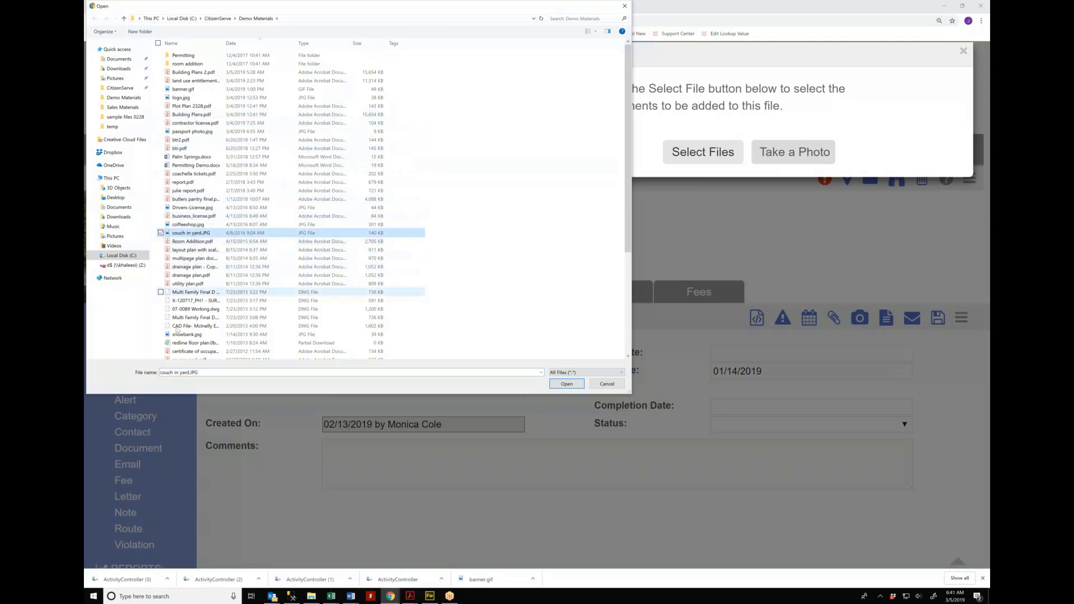
pyautogui.click(173, 336)
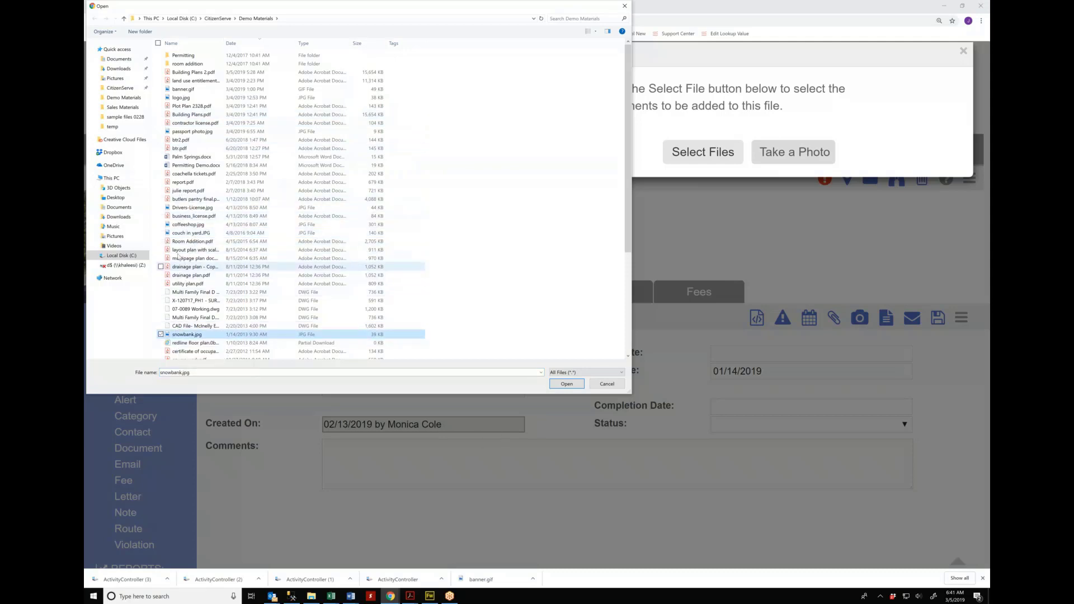
pyautogui.click(160, 233)
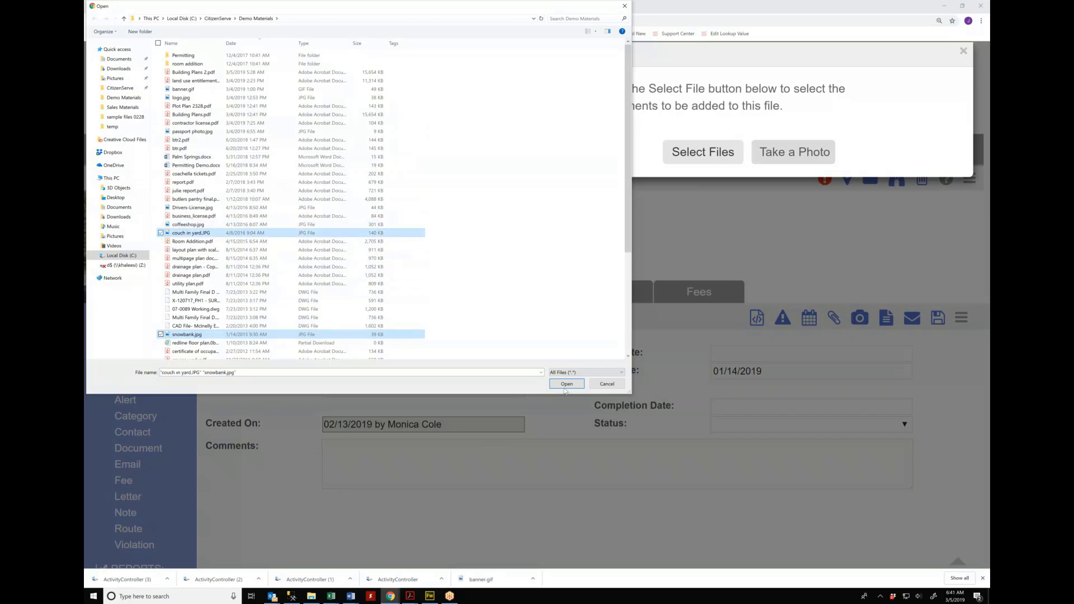
pyautogui.click(567, 384)
pyautogui.click(746, 180)
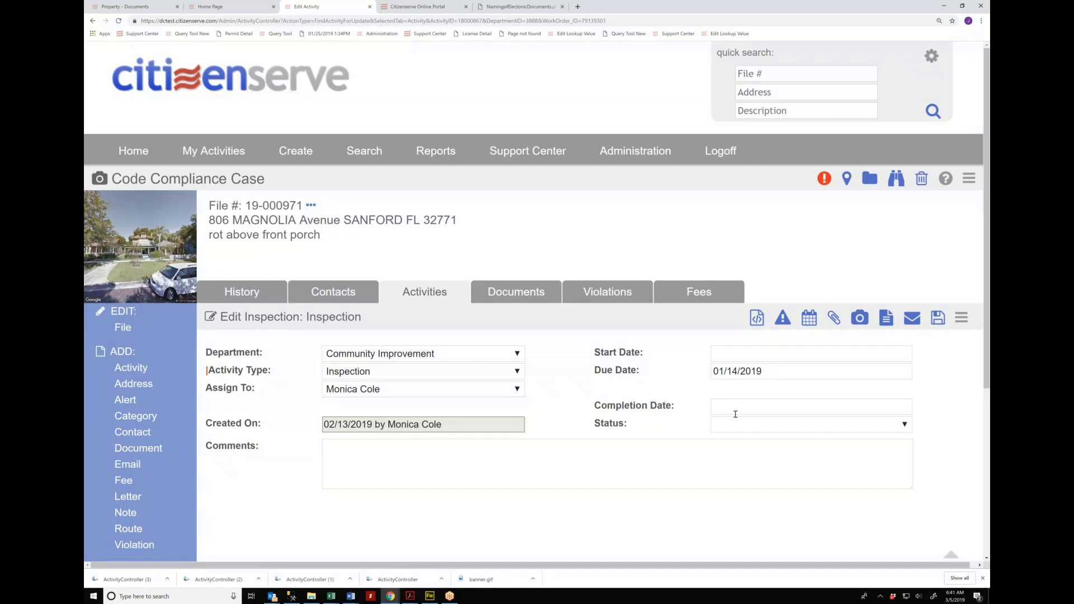
# Step: Start a new violation on the inspection and browse its code and description lists
pyautogui.click(784, 321)
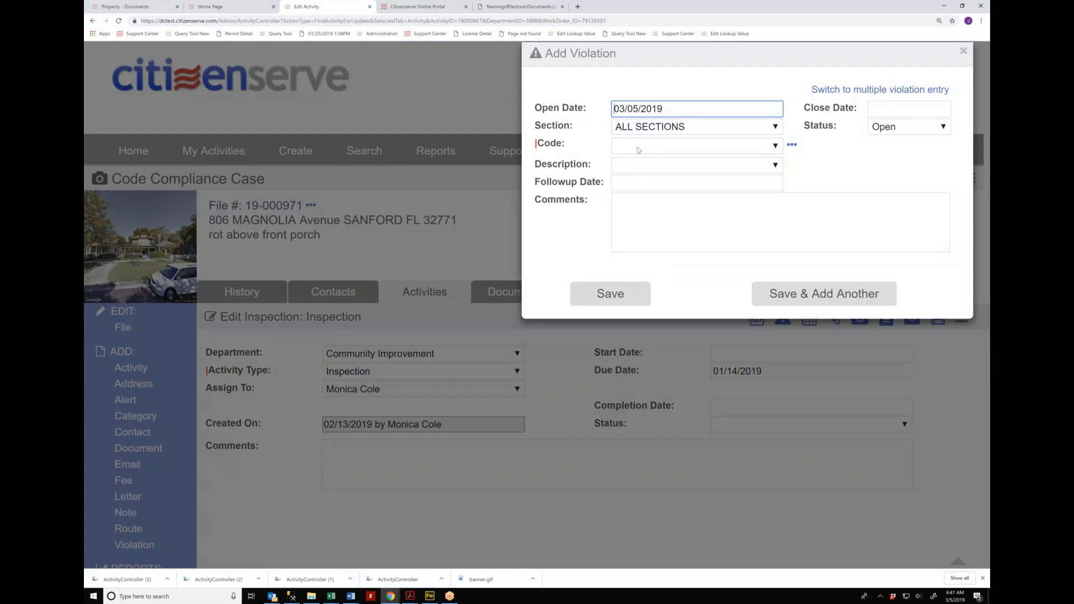
pyautogui.click(638, 147)
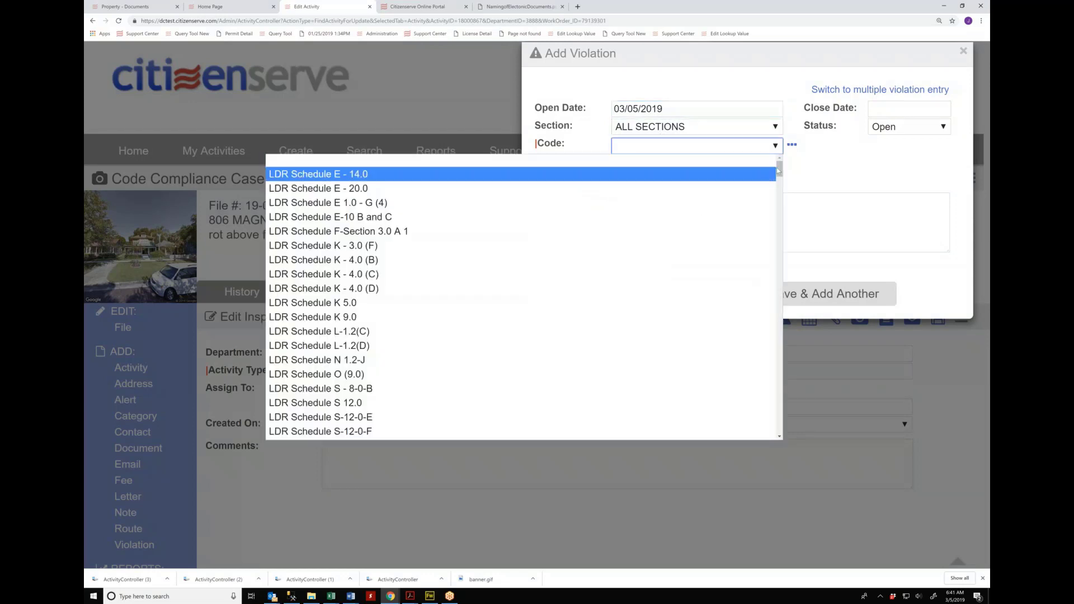
pyautogui.moveTo(778, 171); pyautogui.dragTo(778, 348)
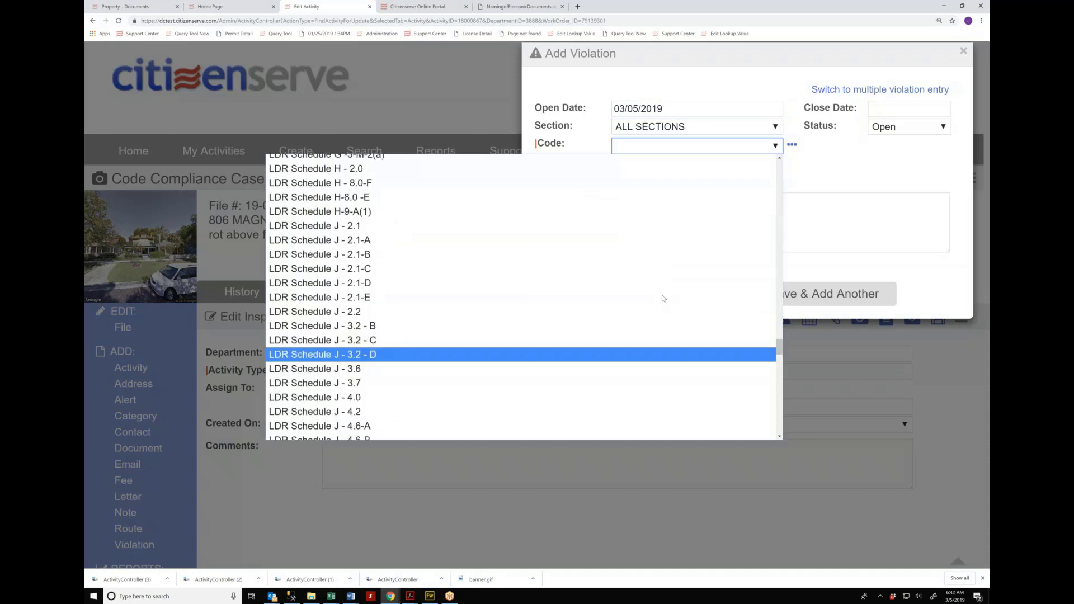
pyautogui.click(837, 162)
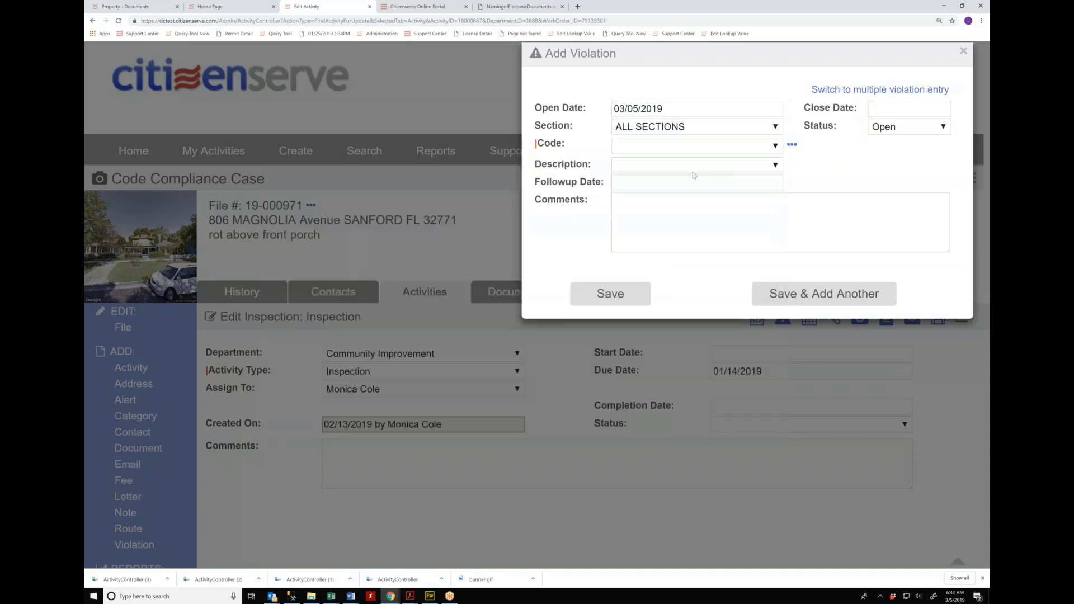
pyautogui.click(695, 166)
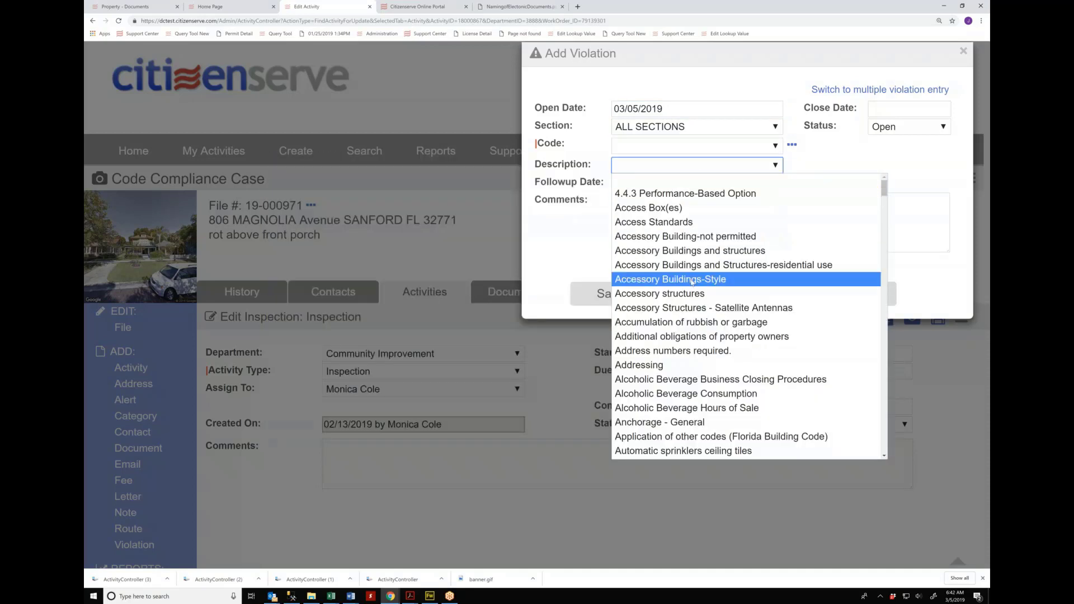
pyautogui.scroll(-8, 698, 314)
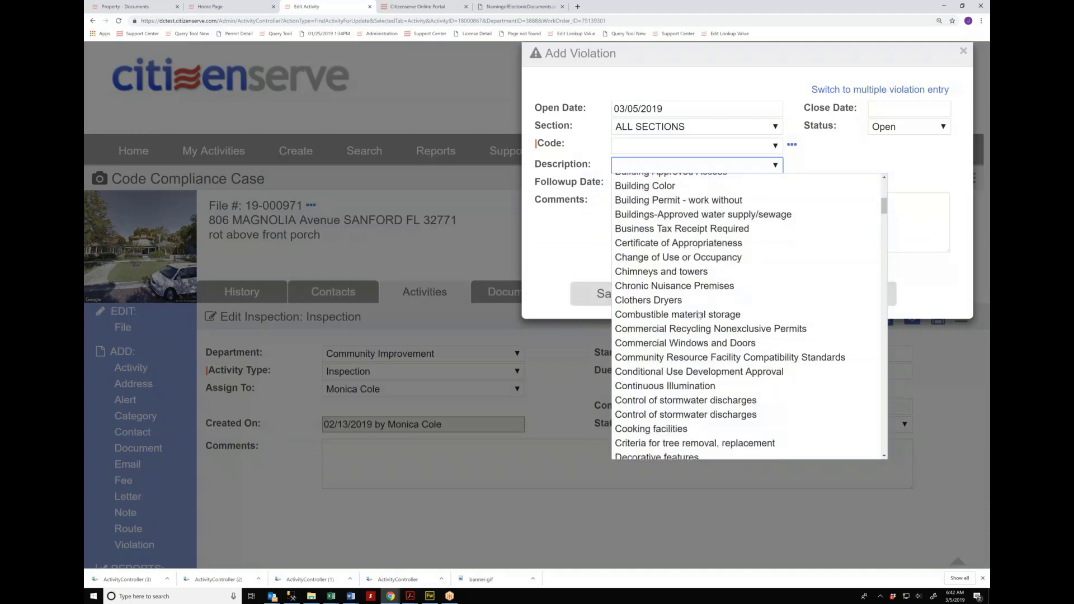
pyautogui.click(590, 140)
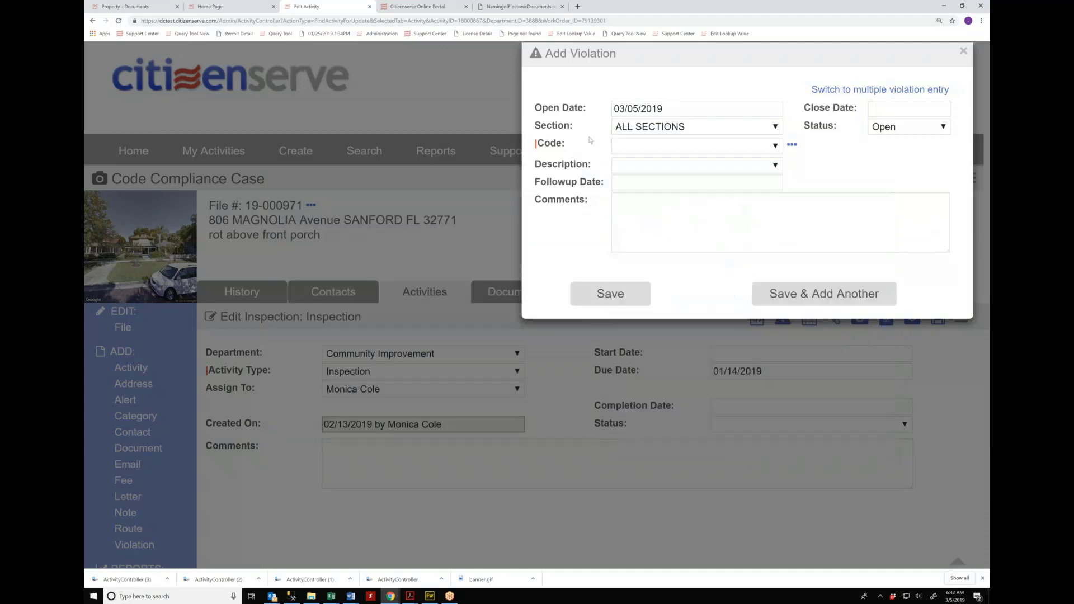
pyautogui.click(779, 167)
pyautogui.scroll(-20, 746, 271)
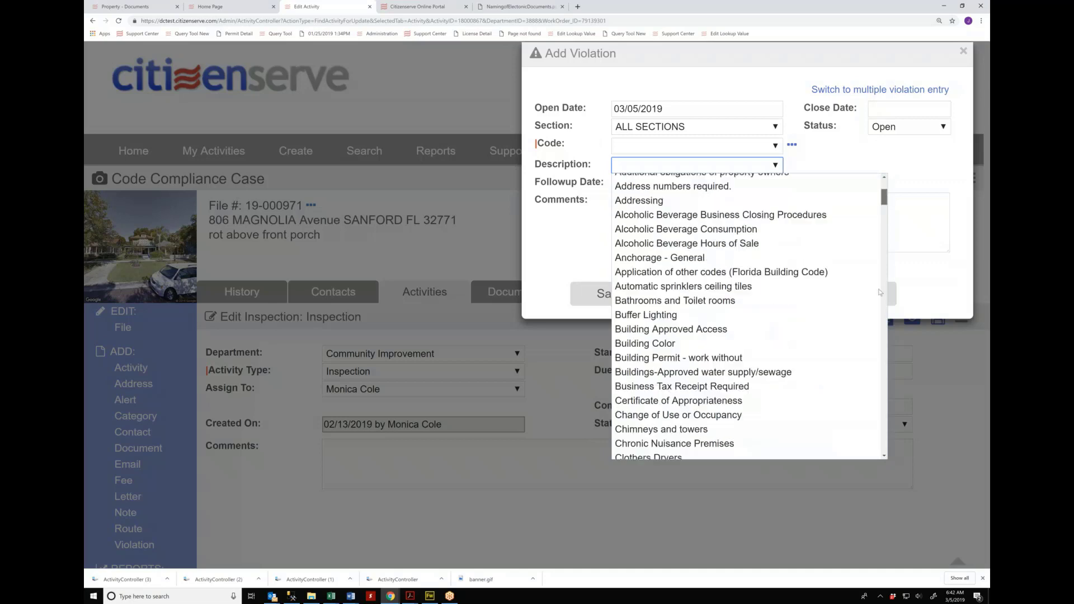
# Step: Limit the section to IMPC 2015 and choose Infestation, giving code 309.1
pyautogui.click(667, 128)
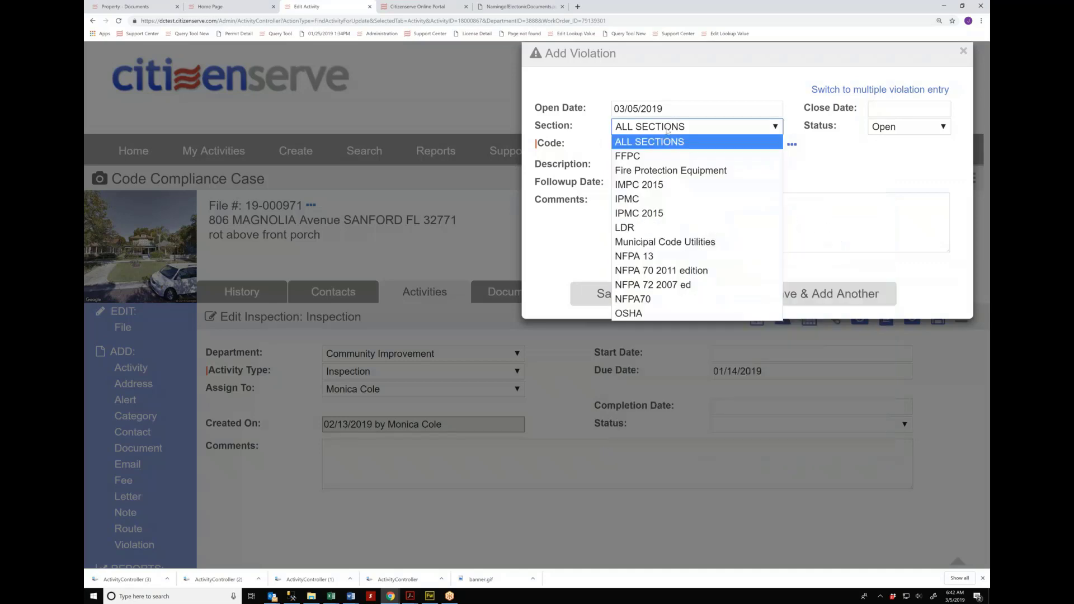
pyautogui.click(652, 188)
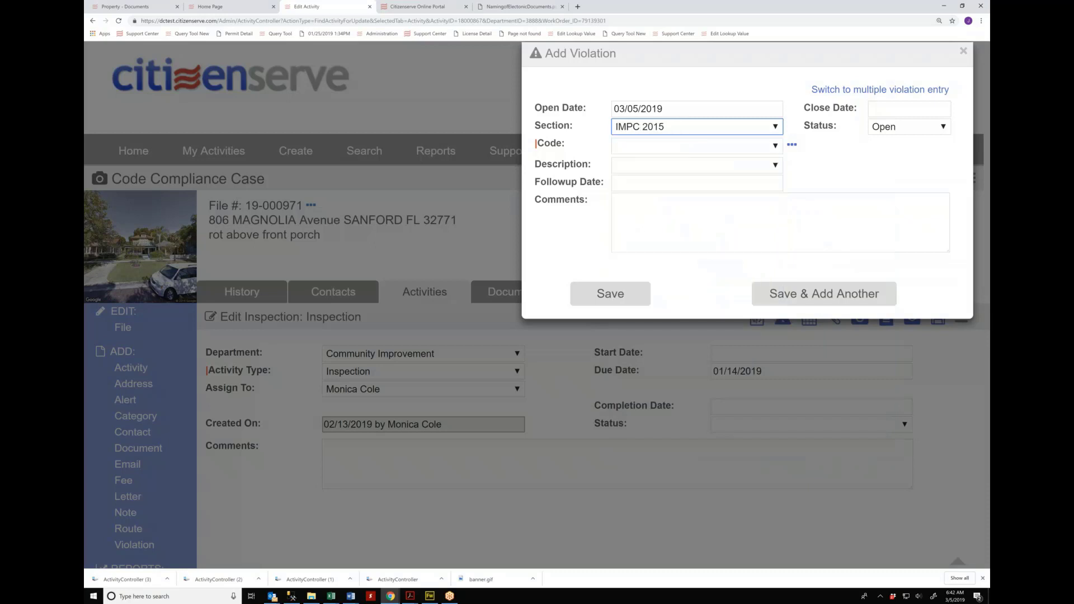
pyautogui.click(659, 168)
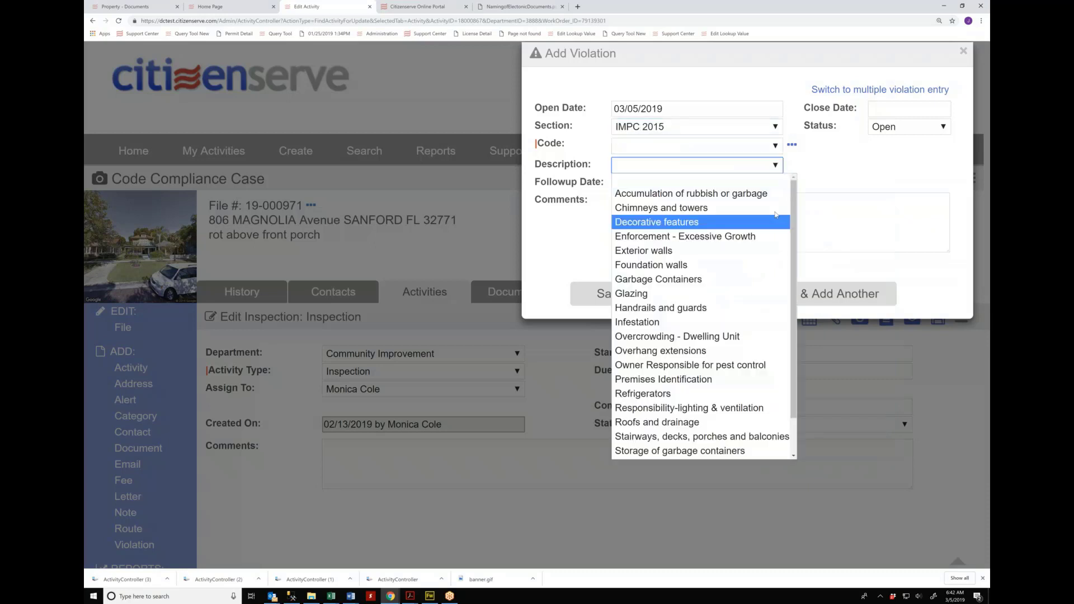
pyautogui.scroll(-1, 792, 299)
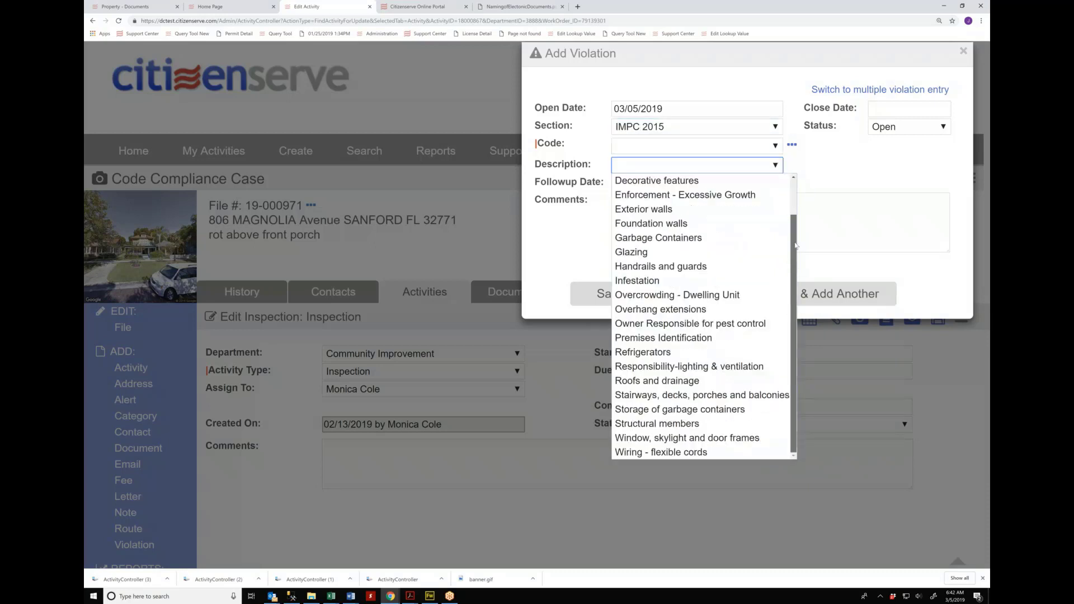
pyautogui.scroll(1, 795, 244)
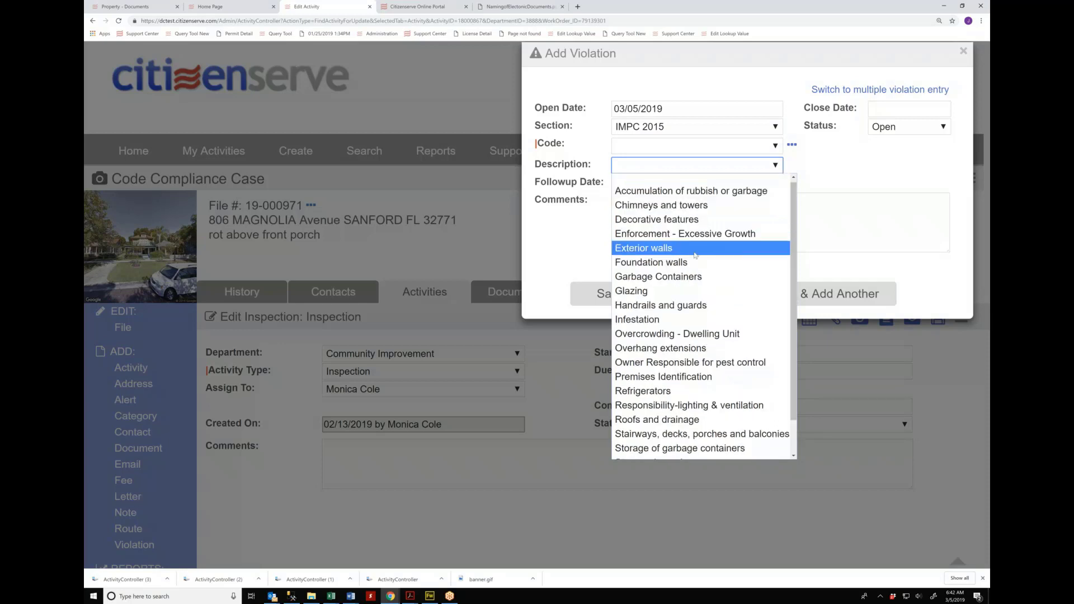
pyautogui.click(645, 324)
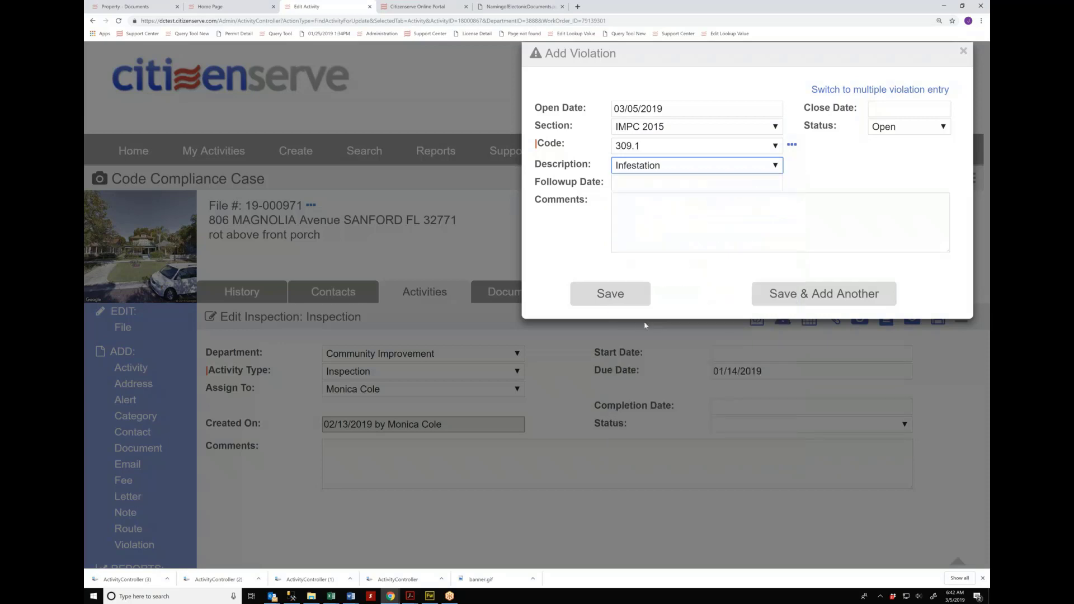
pyautogui.click(638, 146)
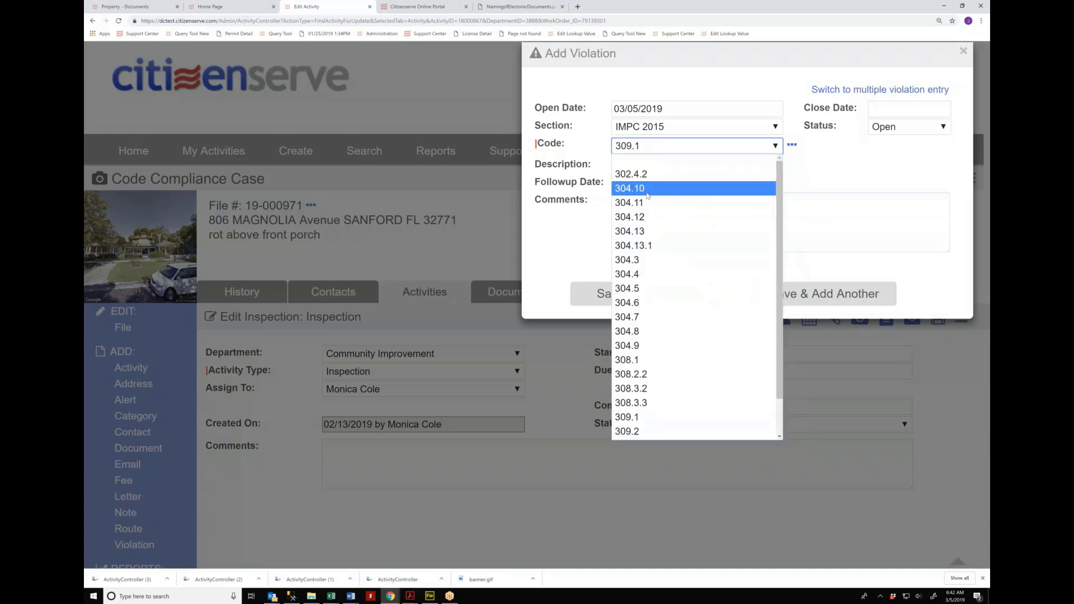
pyautogui.click(647, 184)
pyautogui.click(645, 168)
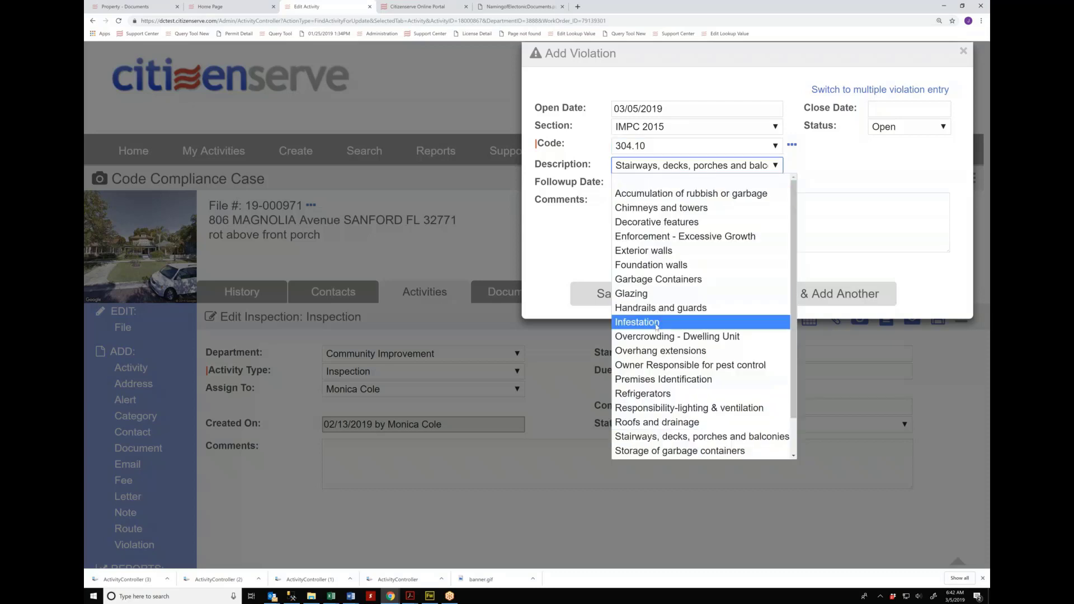
pyautogui.click(656, 323)
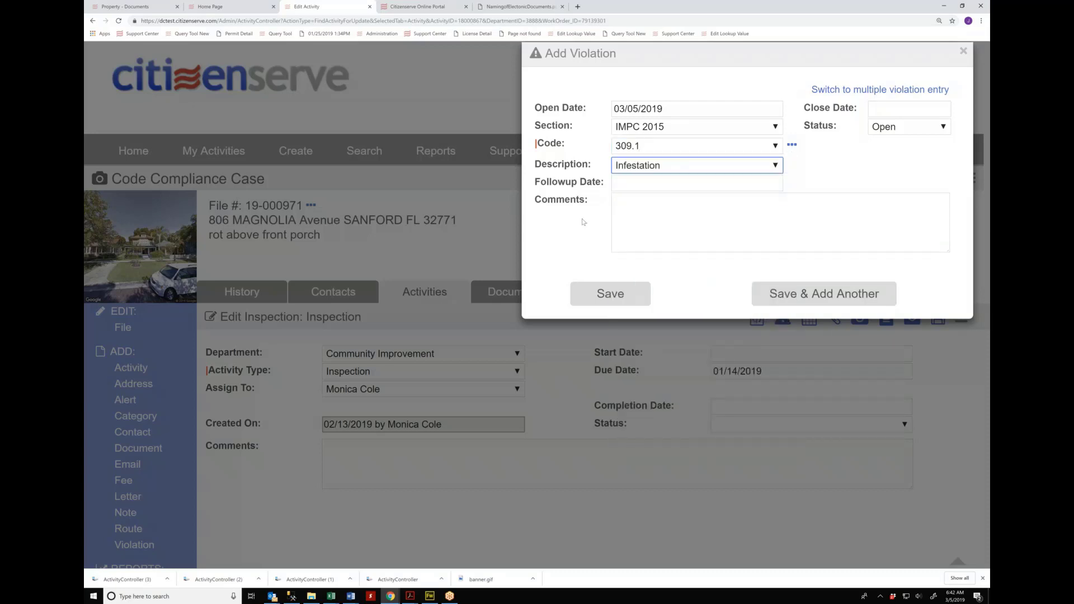
# Step: Read code 309.1's full description on insect and rodent infestation, then start choosing its follow-up date
pyautogui.click(791, 146)
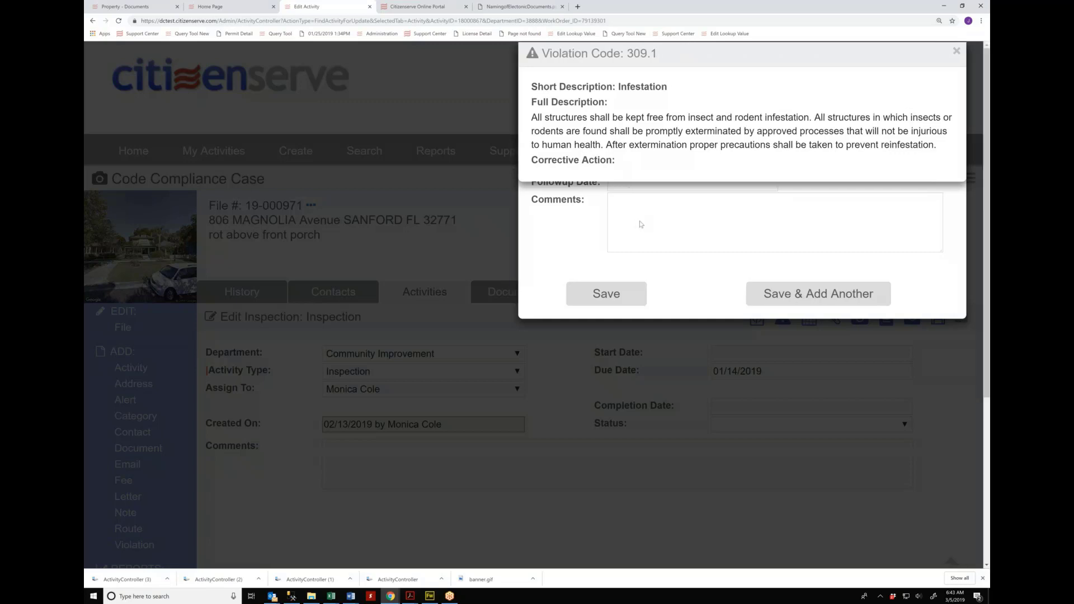
pyautogui.click(641, 224)
pyautogui.click(647, 182)
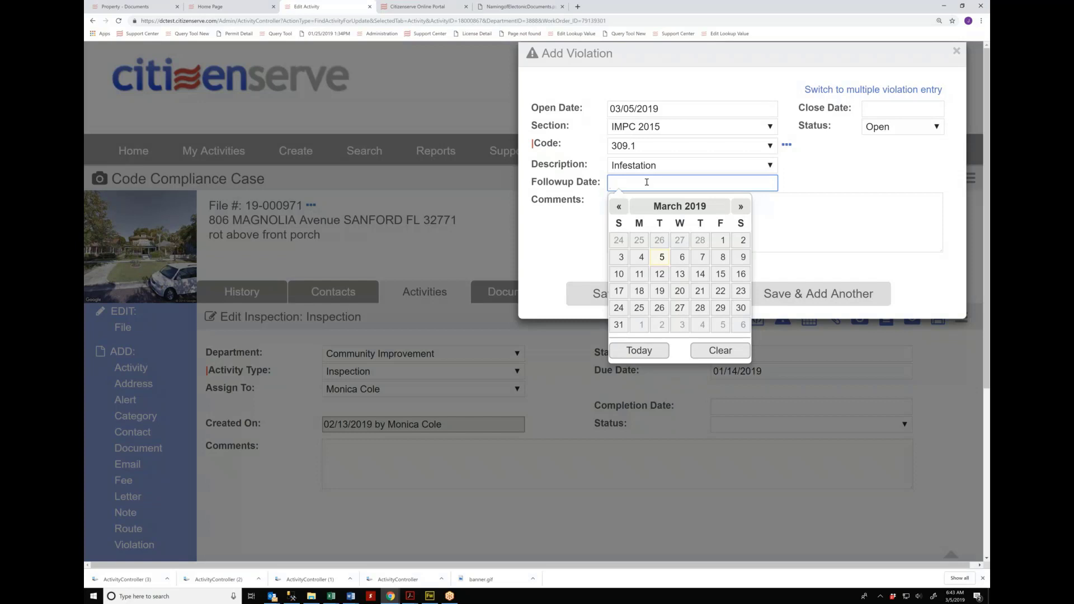
# Step: Save the 309.1 violation with a 03/19/2019 follow-up of type Inspection and start another entry
pyautogui.click(661, 290)
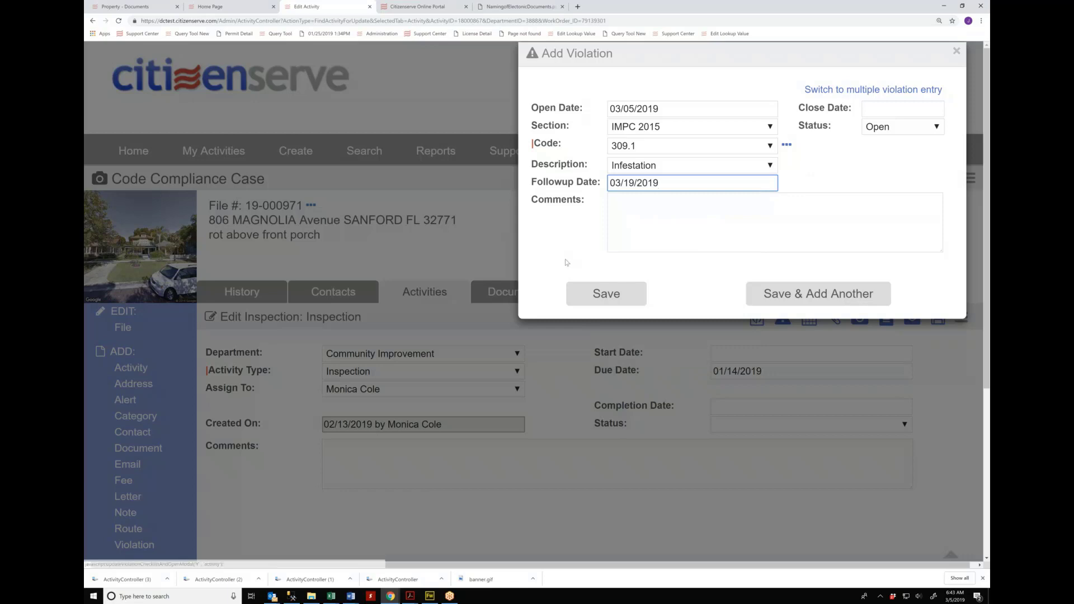
pyautogui.click(851, 302)
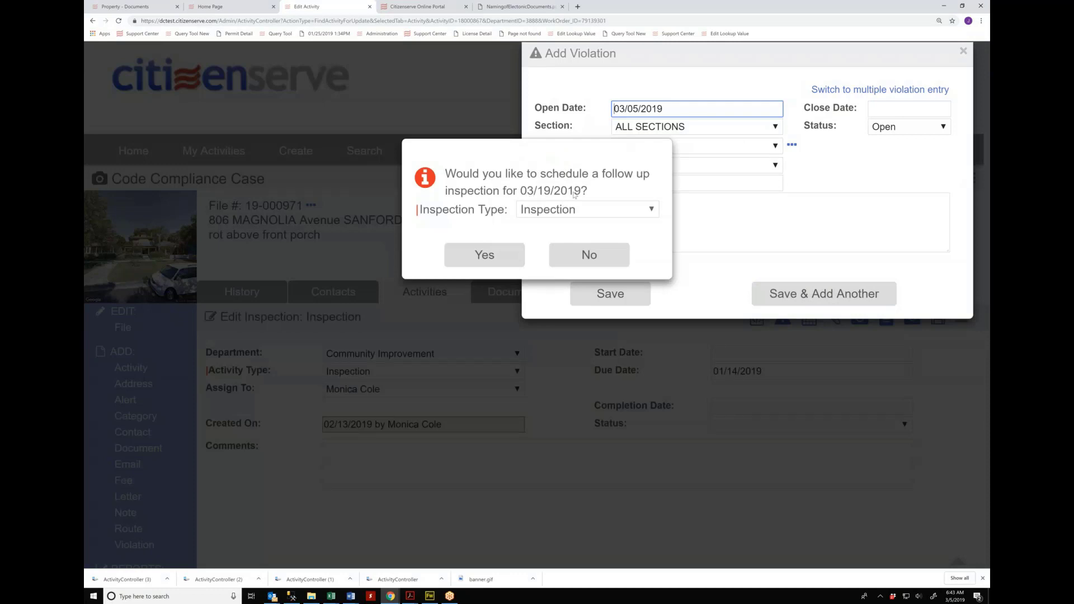
pyautogui.click(483, 256)
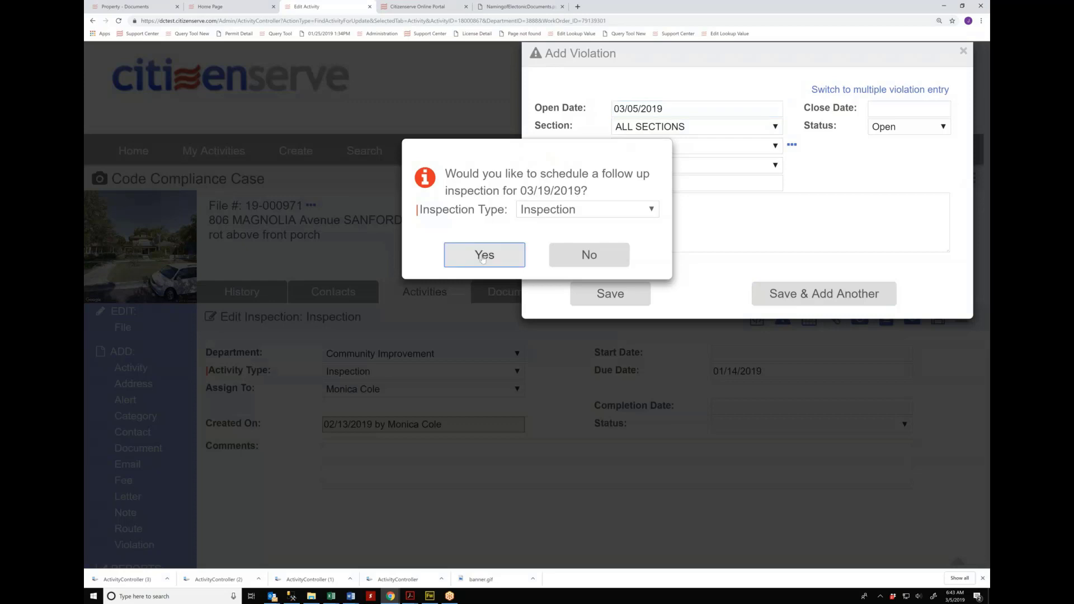
pyautogui.click(570, 210)
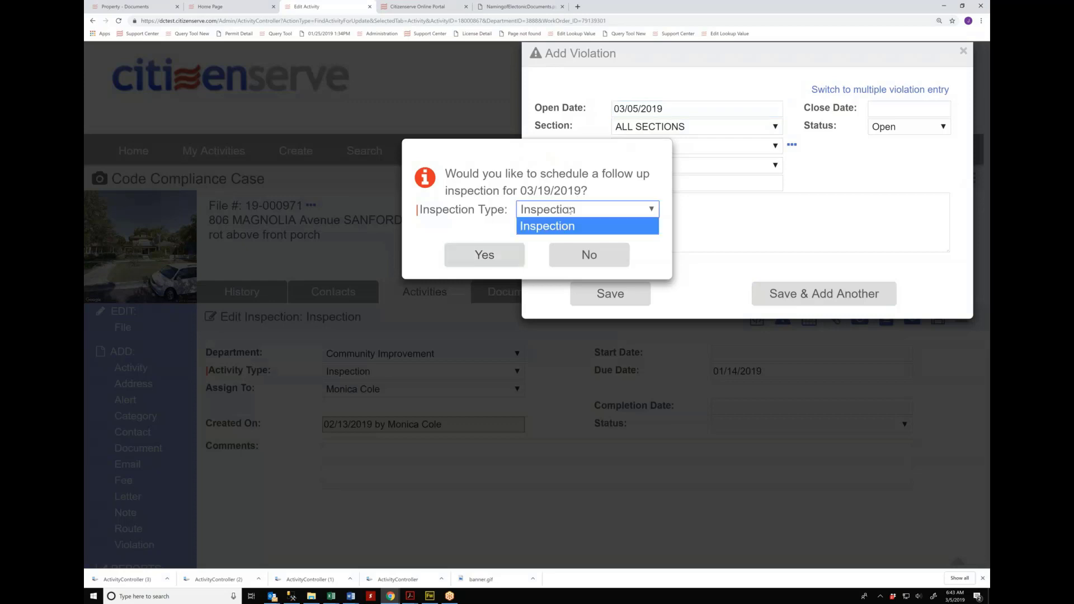
pyautogui.click(487, 253)
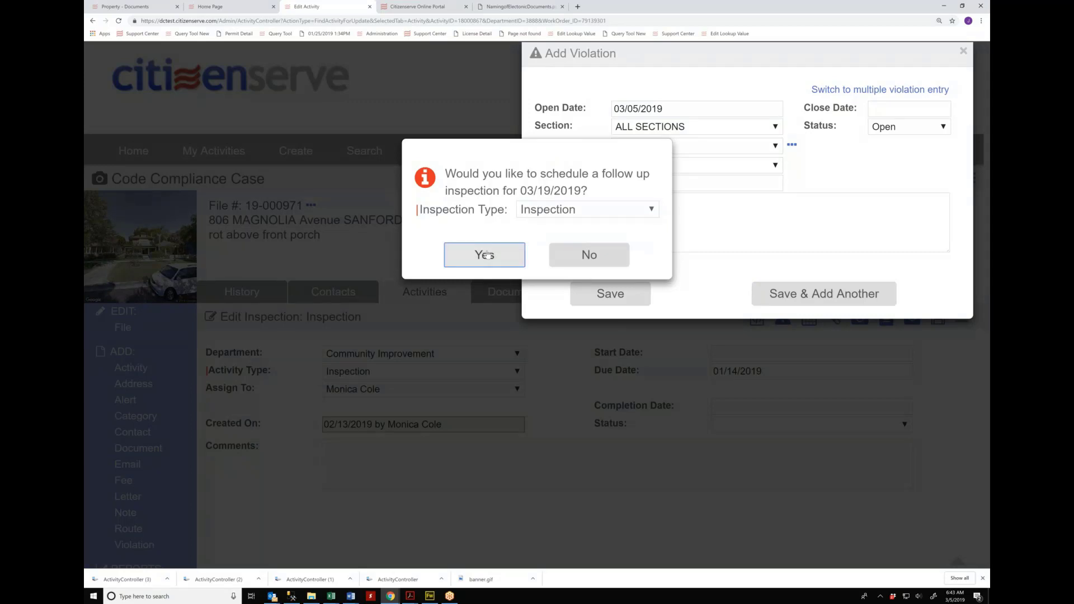
pyautogui.click(487, 253)
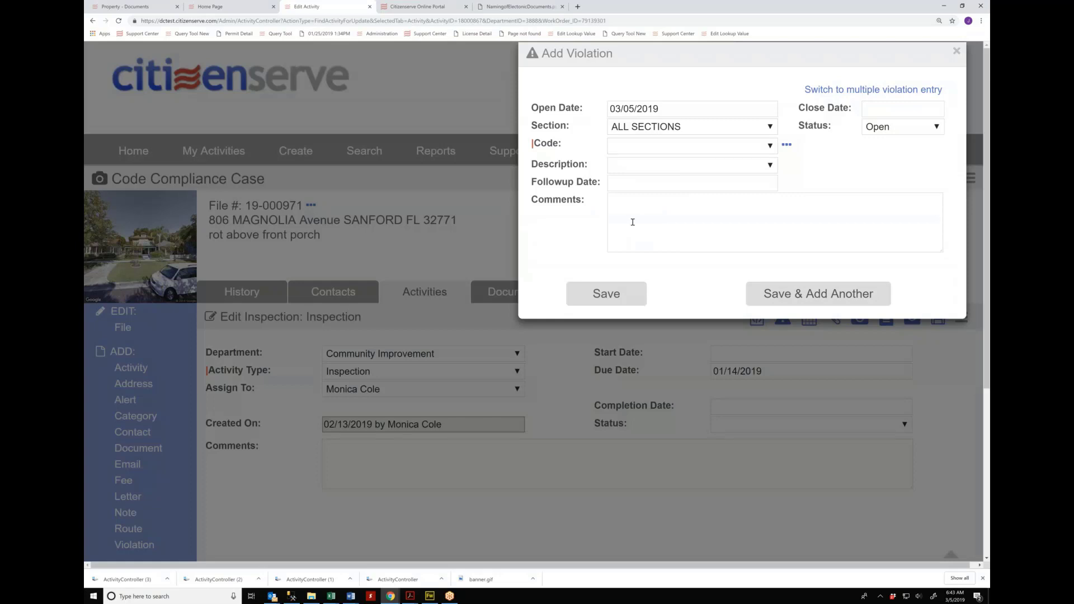
# Step: In multiple violation entry, filter to IMPC 2015 and check 304.8, 308.3.2 and 309.2
pyautogui.click(875, 92)
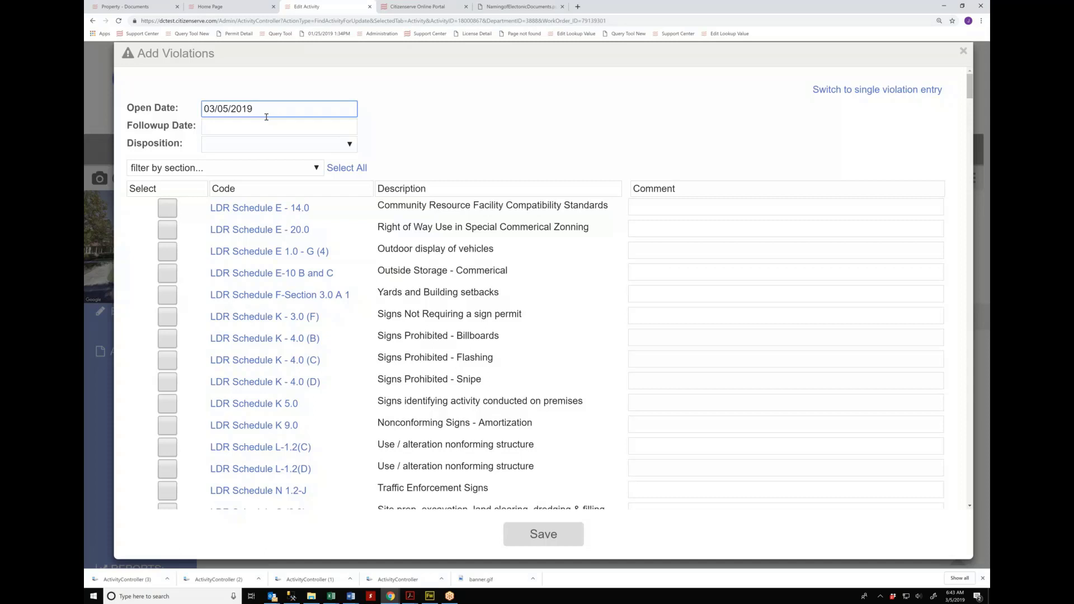
pyautogui.click(230, 169)
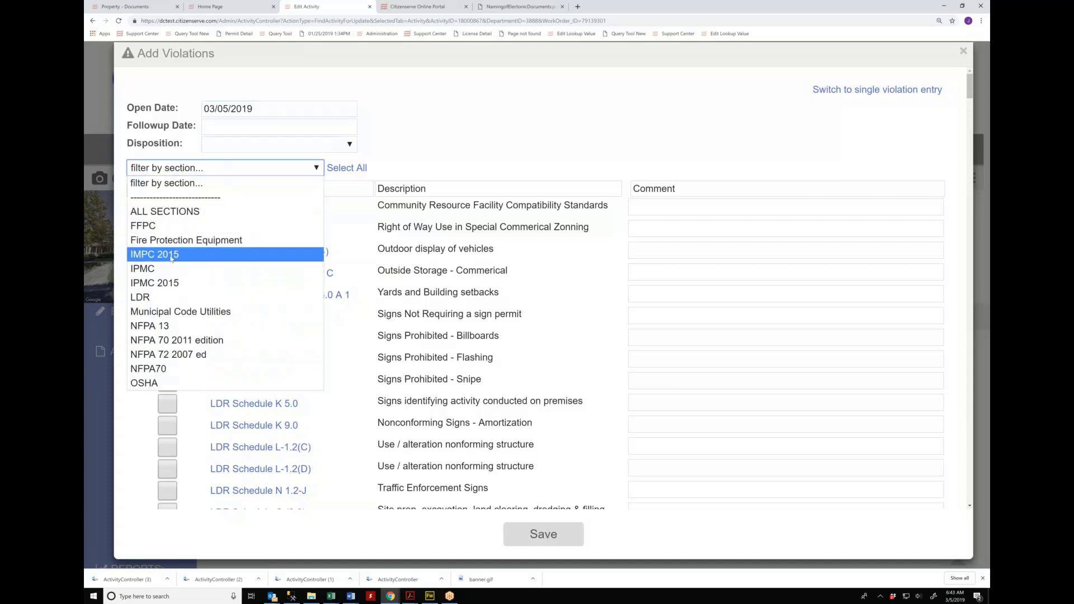
pyautogui.click(168, 255)
pyautogui.scroll(-3, 370, 317)
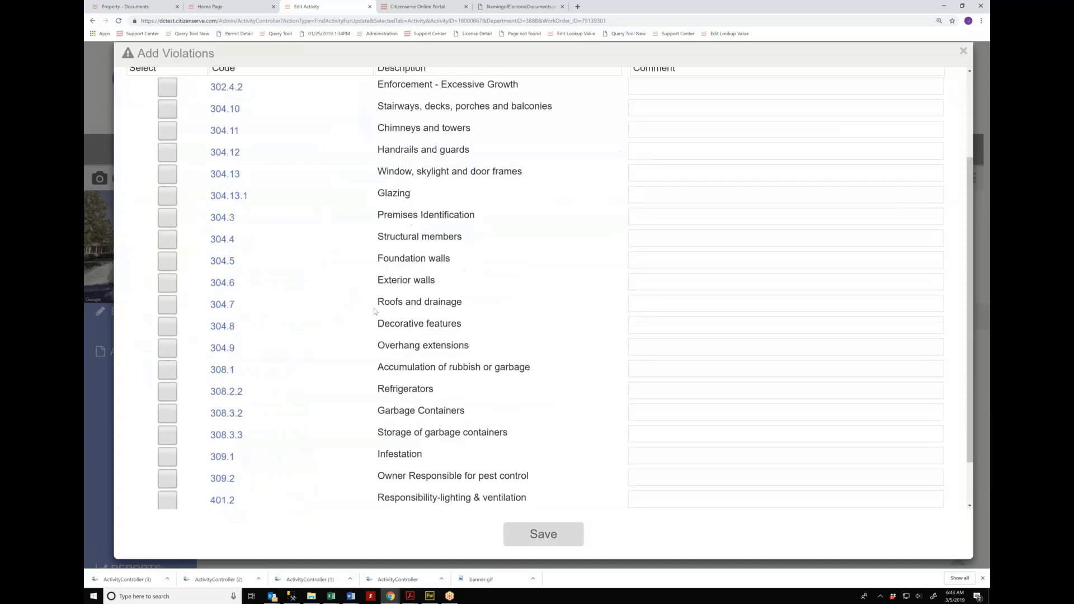
pyautogui.click(167, 268)
pyautogui.click(167, 355)
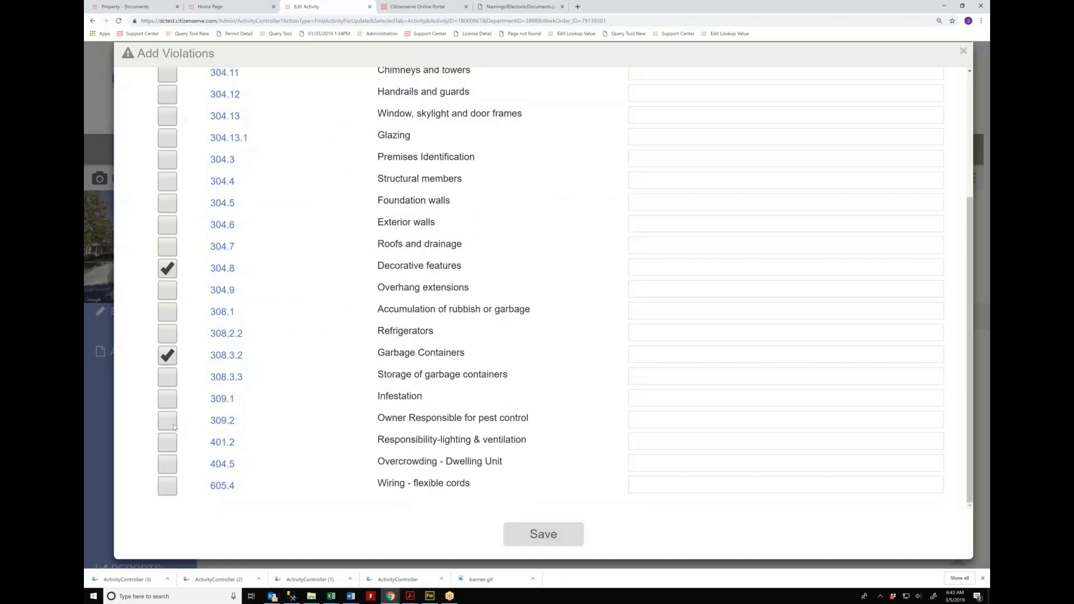
pyautogui.click(168, 418)
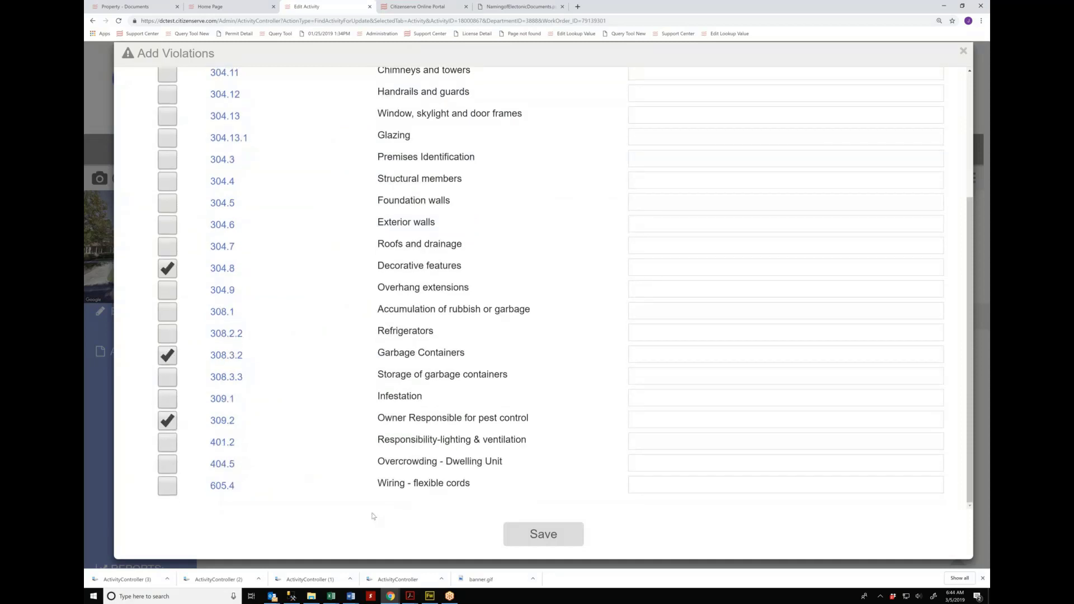
# Step: Comment on 304.8 that plastic flamingos aren't allowed in the yard, and save the violations
pyautogui.click(639, 268)
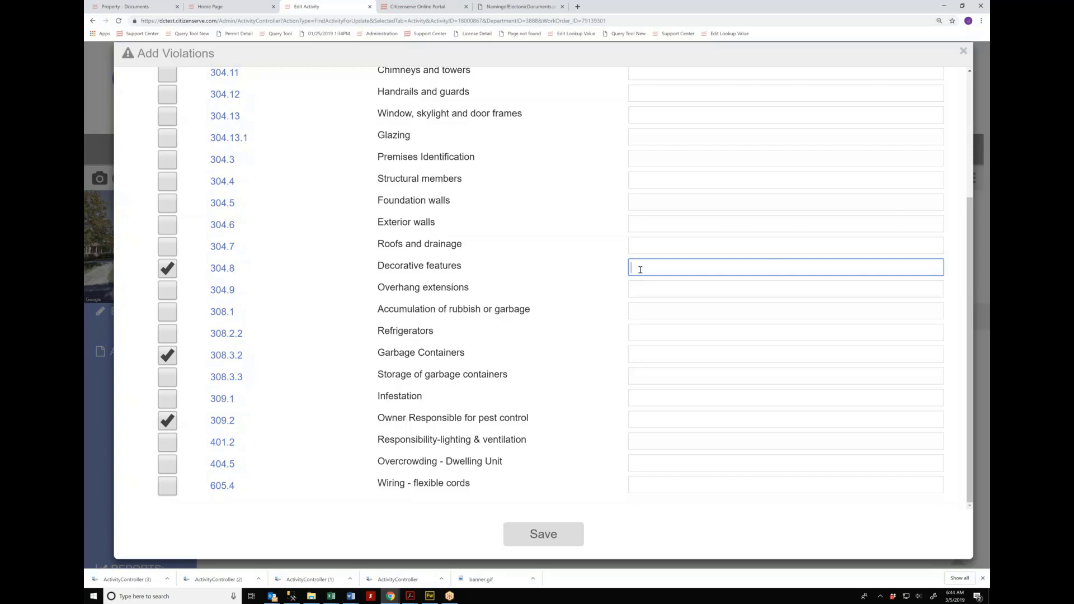
pyautogui.write("you can't have fa")
pyautogui.write('amingos in your yard')
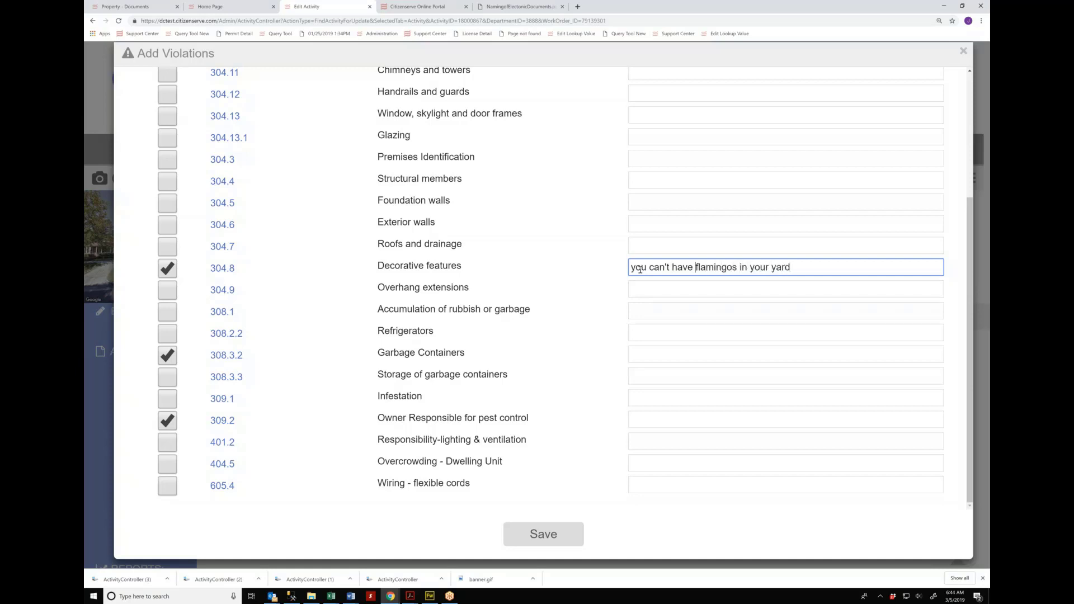
pyautogui.write('plastic')
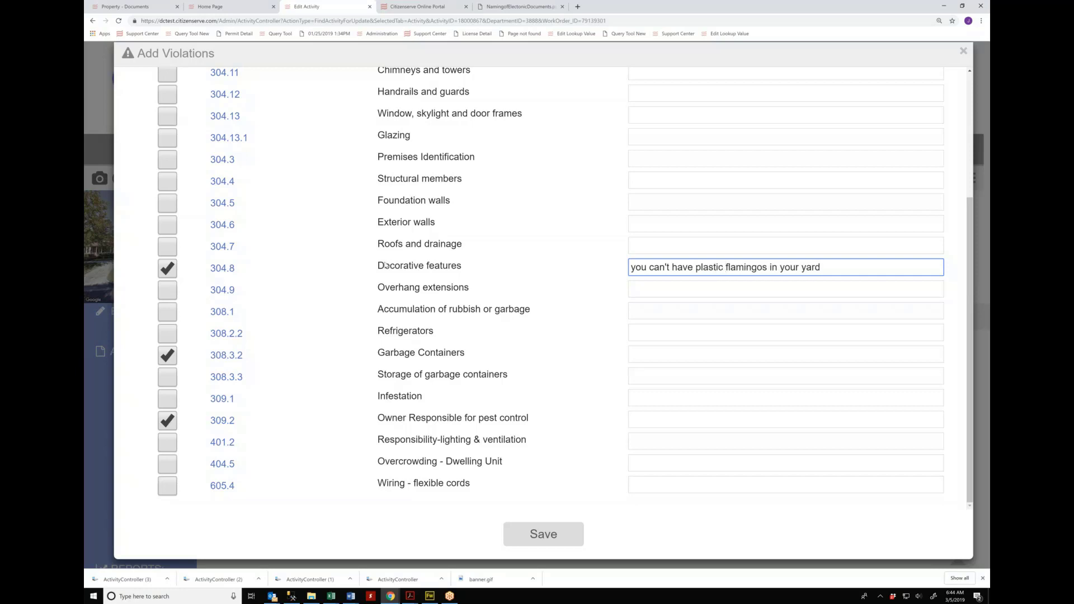
pyautogui.scroll(1, 891, 352)
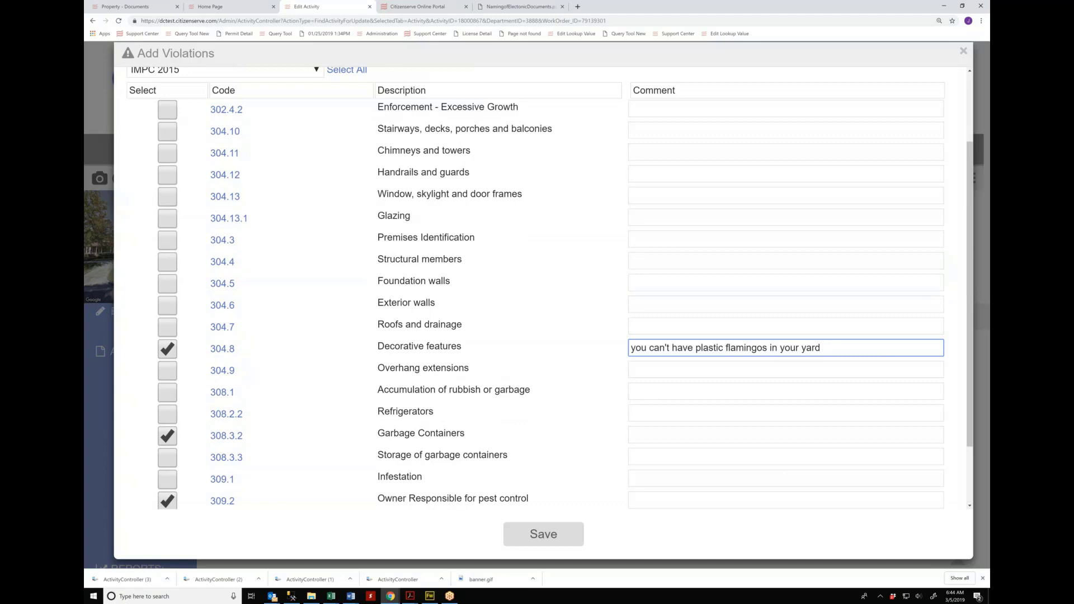
pyautogui.scroll(2, 280, 171)
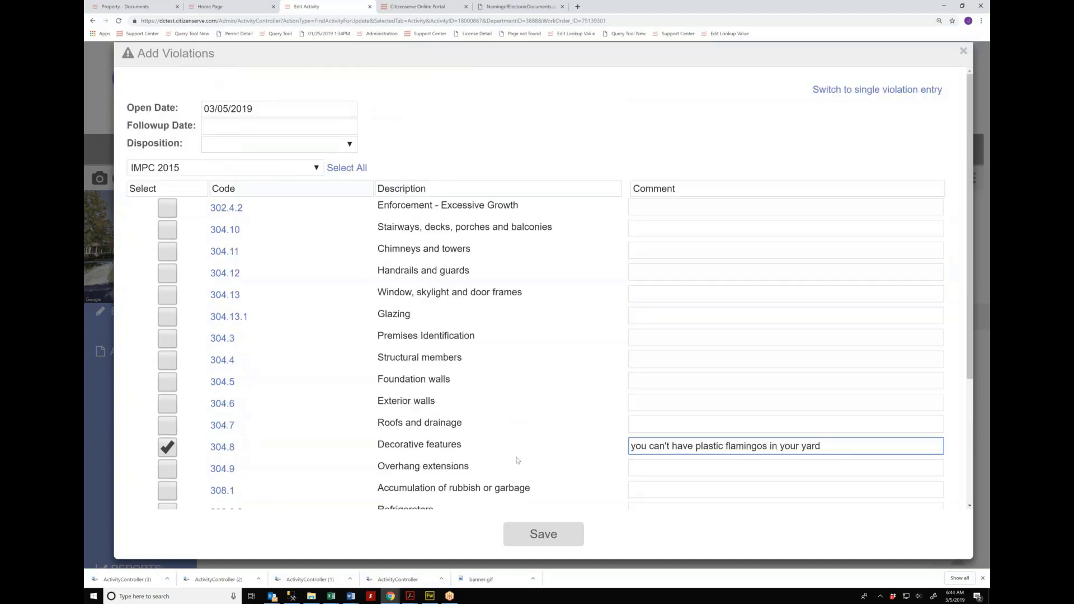
pyautogui.click(539, 534)
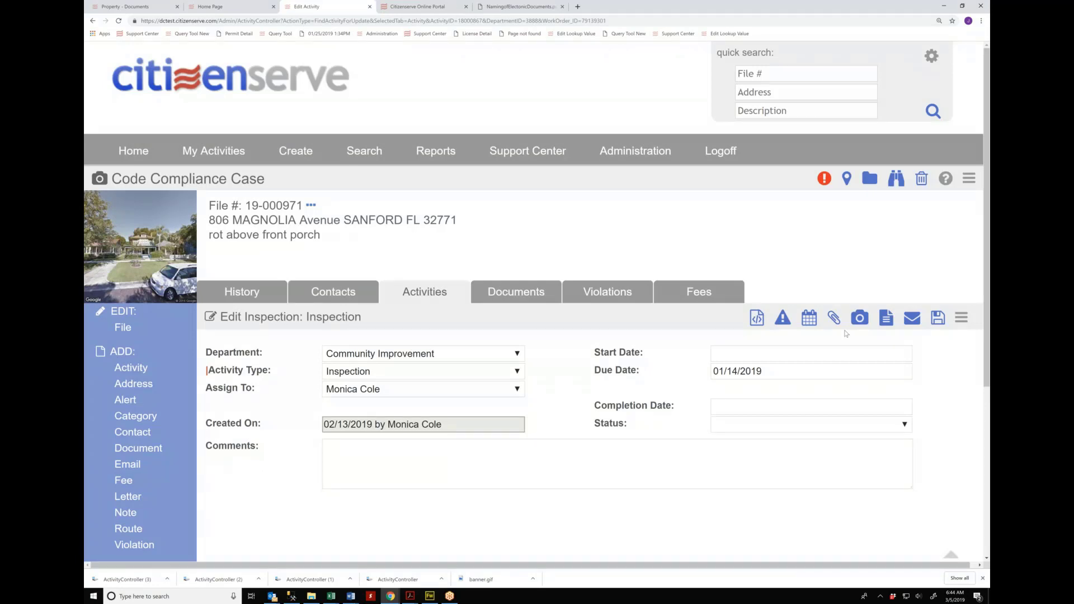
pyautogui.click(825, 179)
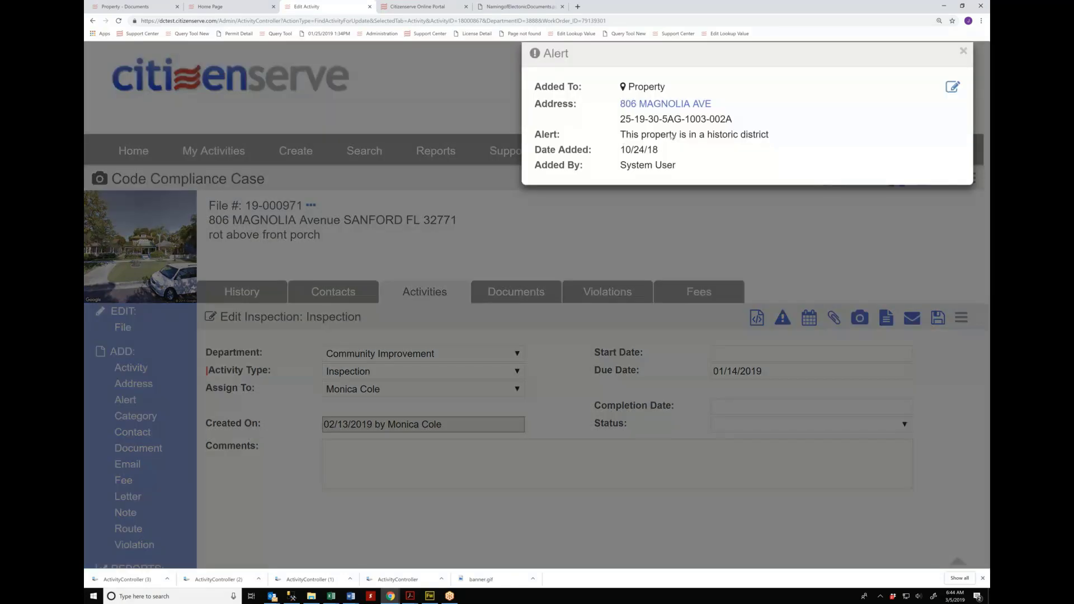
pyautogui.moveTo(619, 134); pyautogui.dragTo(787, 139)
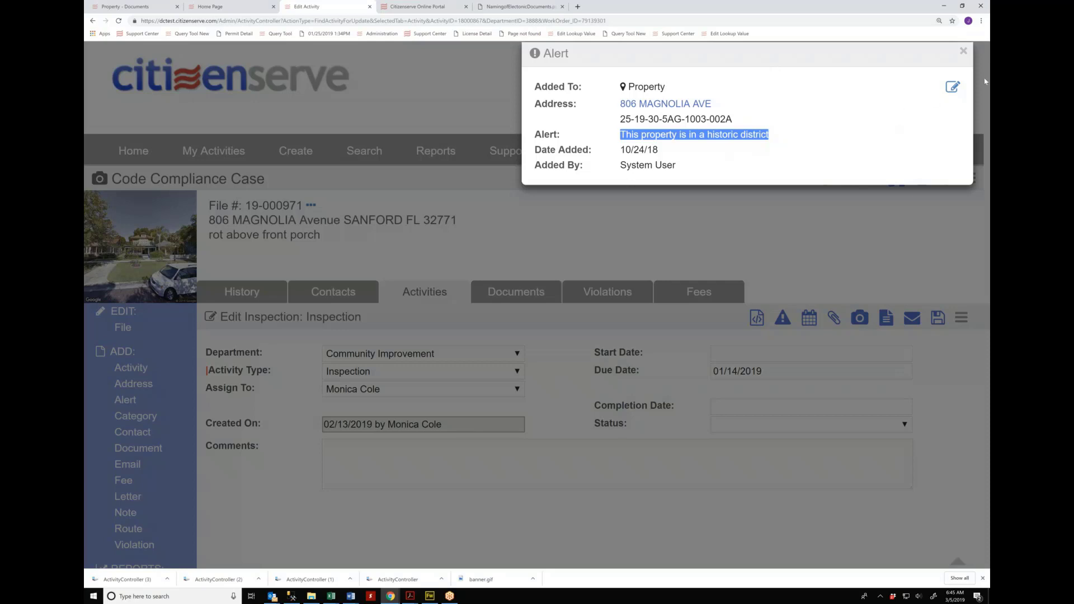
pyautogui.click(861, 229)
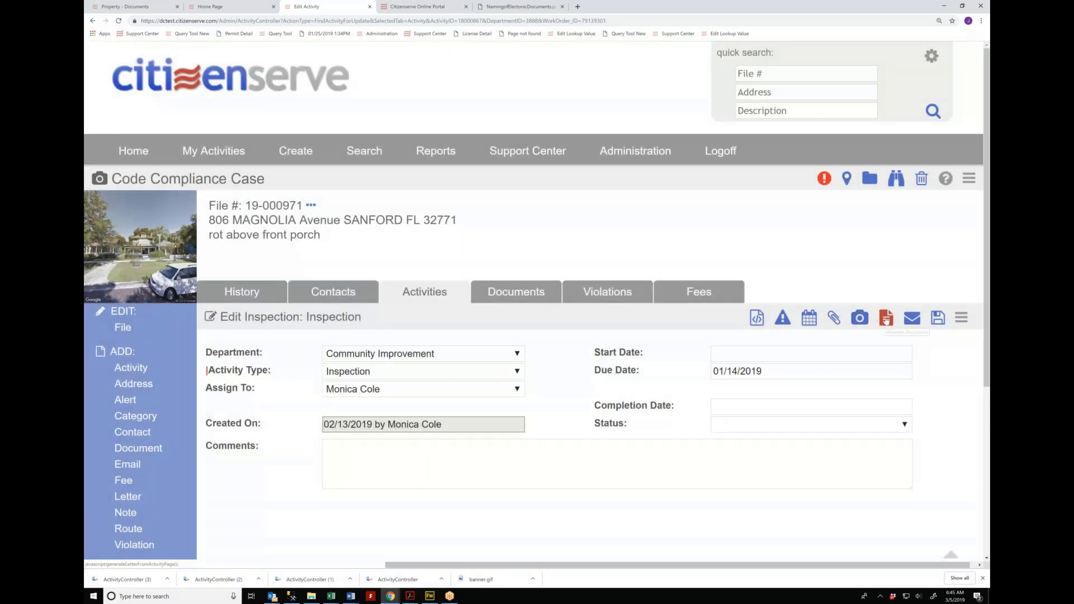
# Step: Pick the Notice of Violation letter template and generate it
pyautogui.click(885, 319)
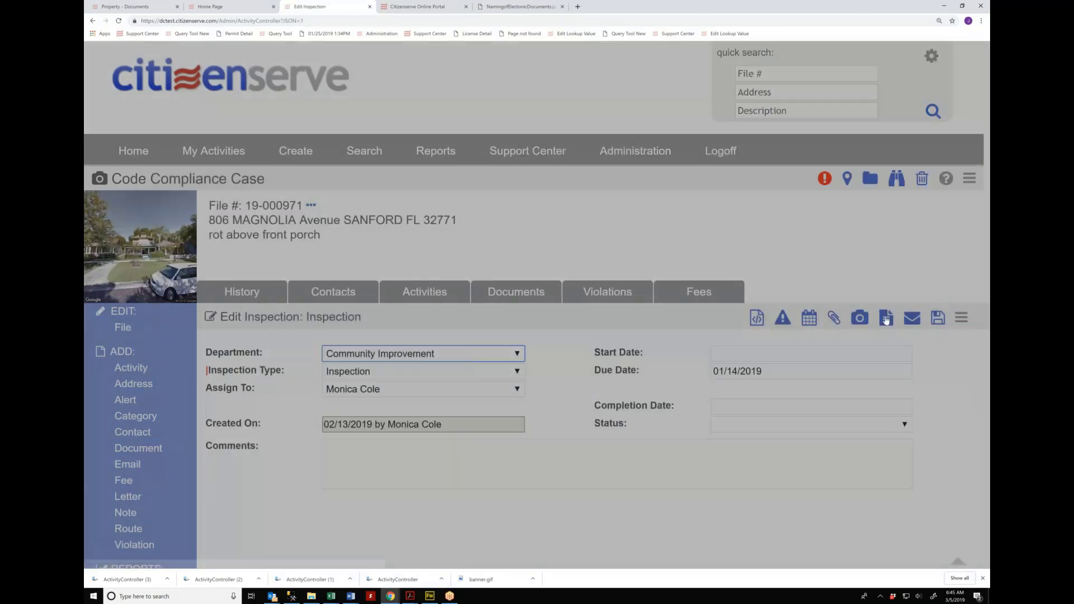
pyautogui.click(856, 91)
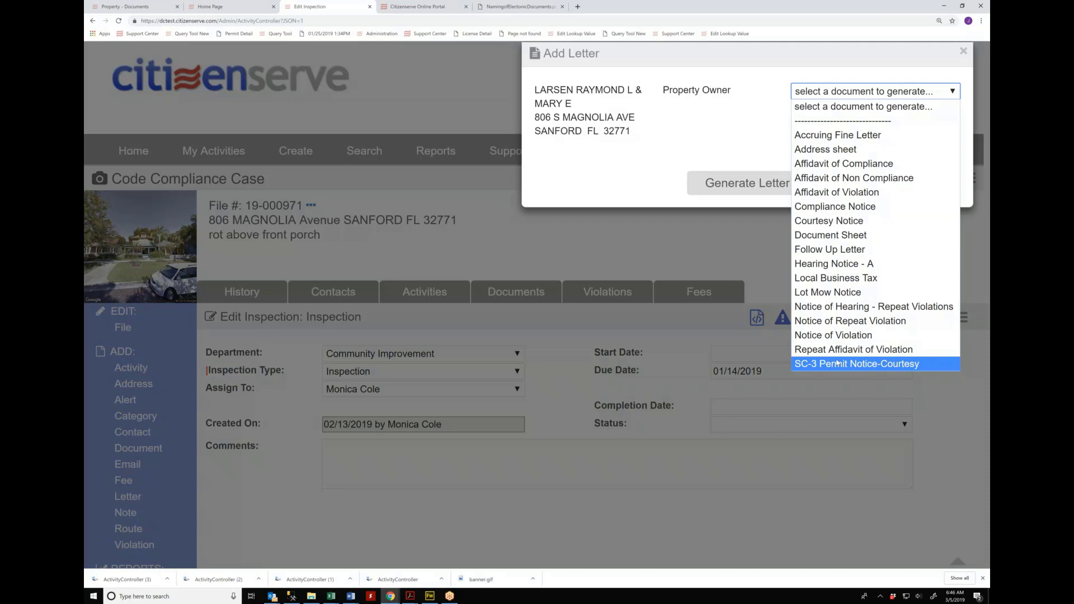
pyautogui.click(851, 336)
pyautogui.click(747, 184)
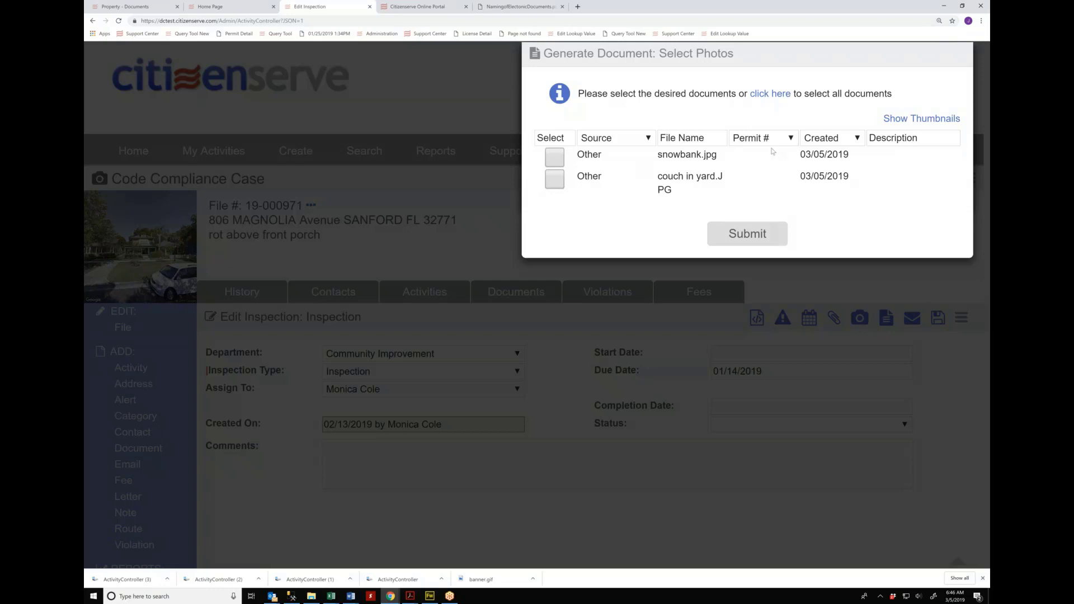
# Step: Attach the snowbank.jpg and couch in yard.JPG photos and regenerate the letter
pyautogui.click(559, 163)
pyautogui.click(554, 179)
pyautogui.click(758, 236)
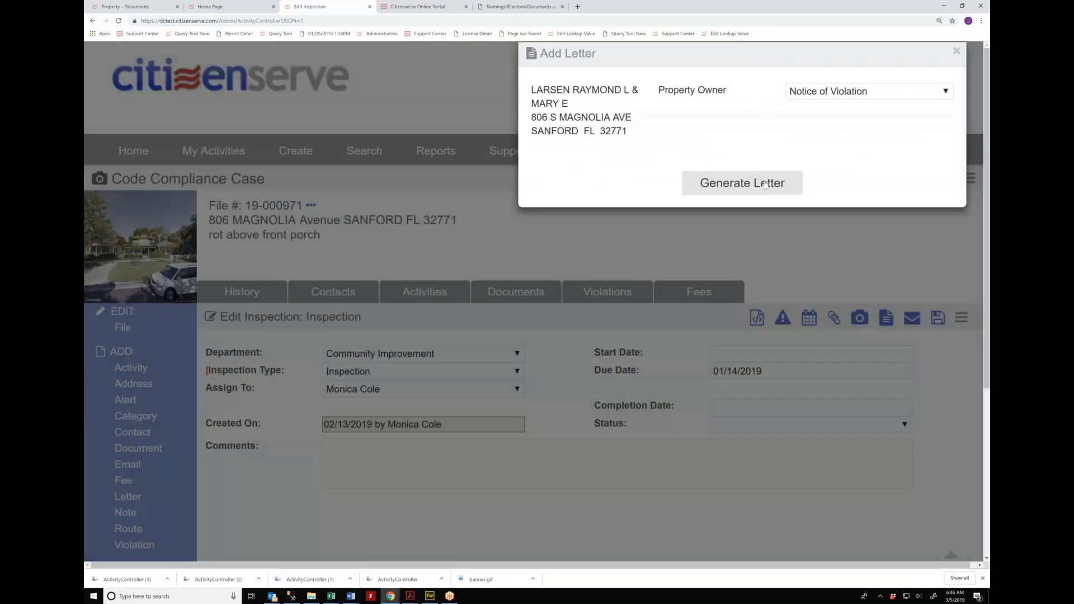
pyautogui.click(764, 184)
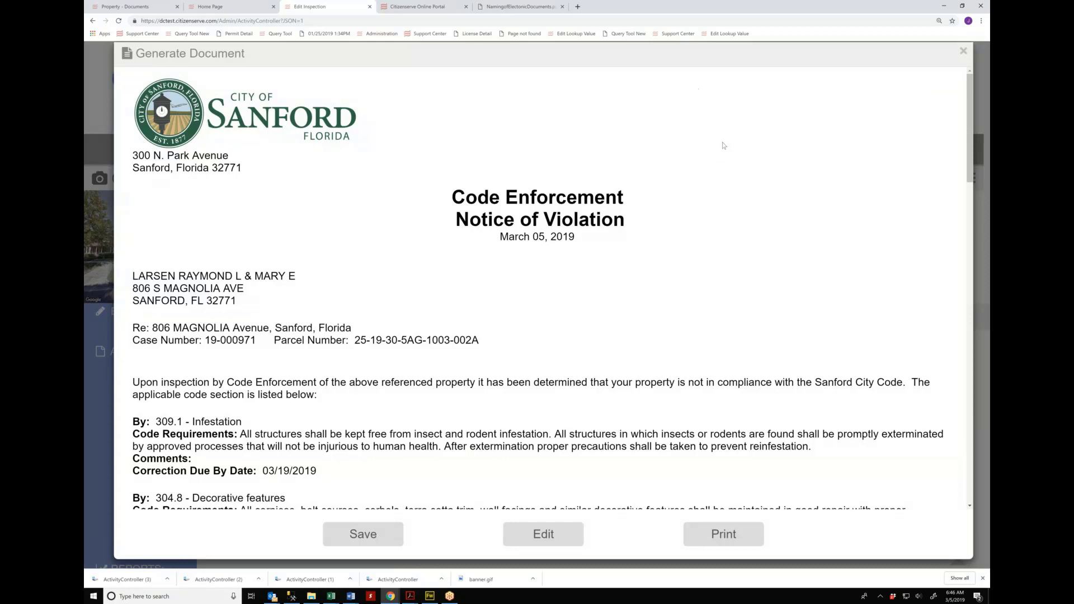
# Step: Review the letter's Infestation section, plastic flamingos comment and 03/19/2019 due date
pyautogui.scroll(-3, 723, 145)
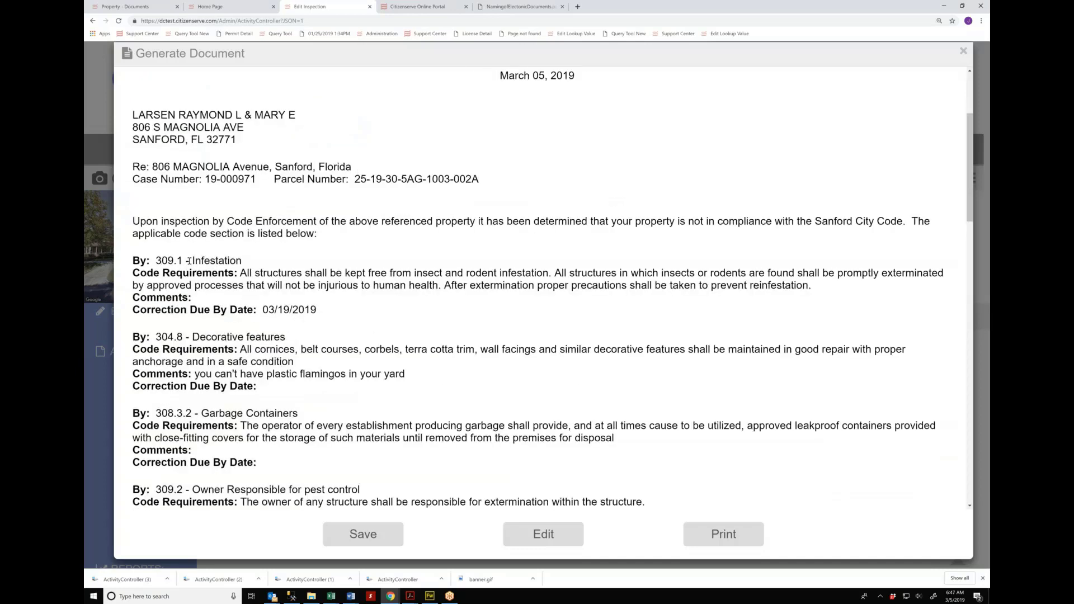
pyautogui.moveTo(161, 261); pyautogui.dragTo(249, 263)
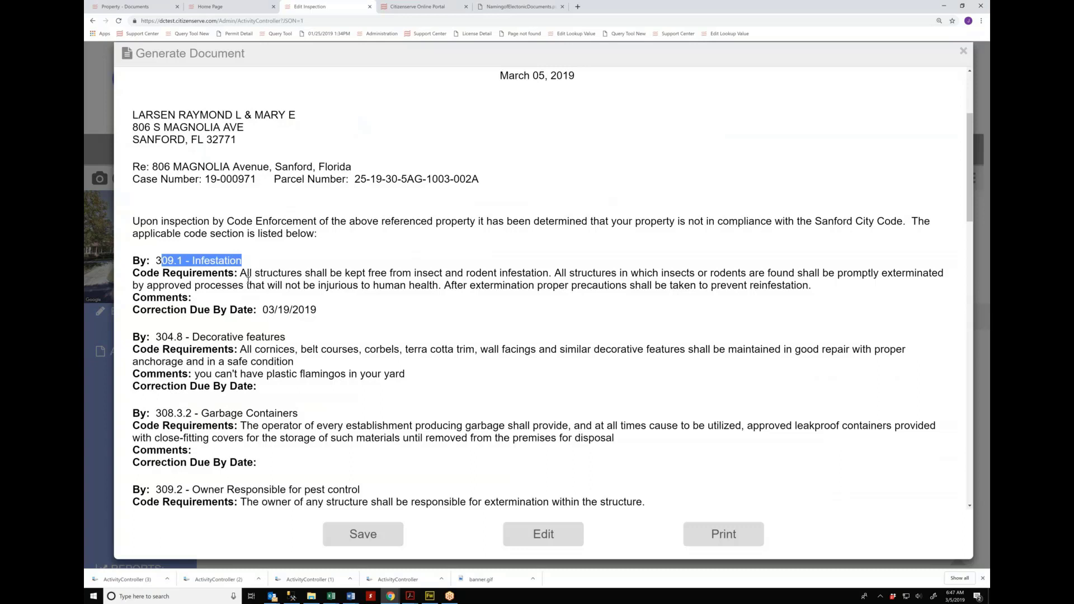
pyautogui.scroll(-1, 257, 299)
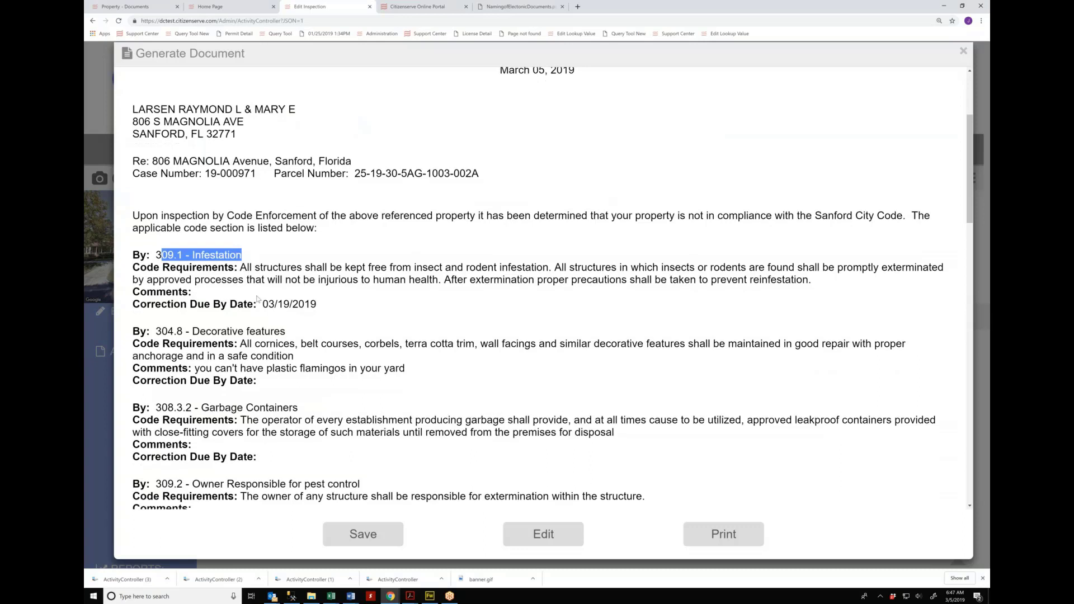
pyautogui.tripleClick(343, 335)
pyautogui.click(343, 335)
pyautogui.tripleClick(343, 335)
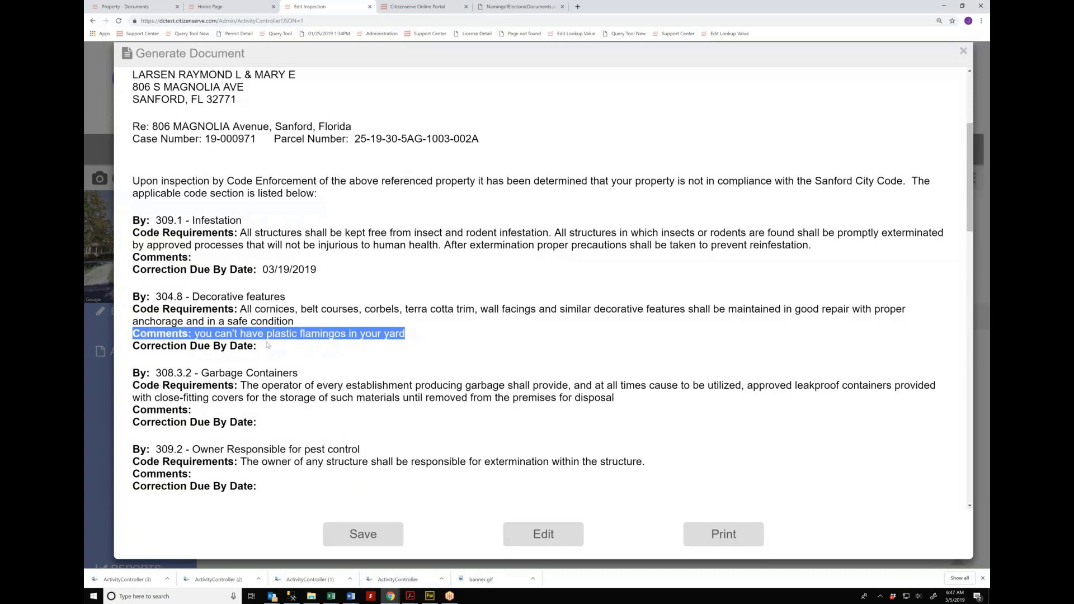
pyautogui.tripleClick(296, 269)
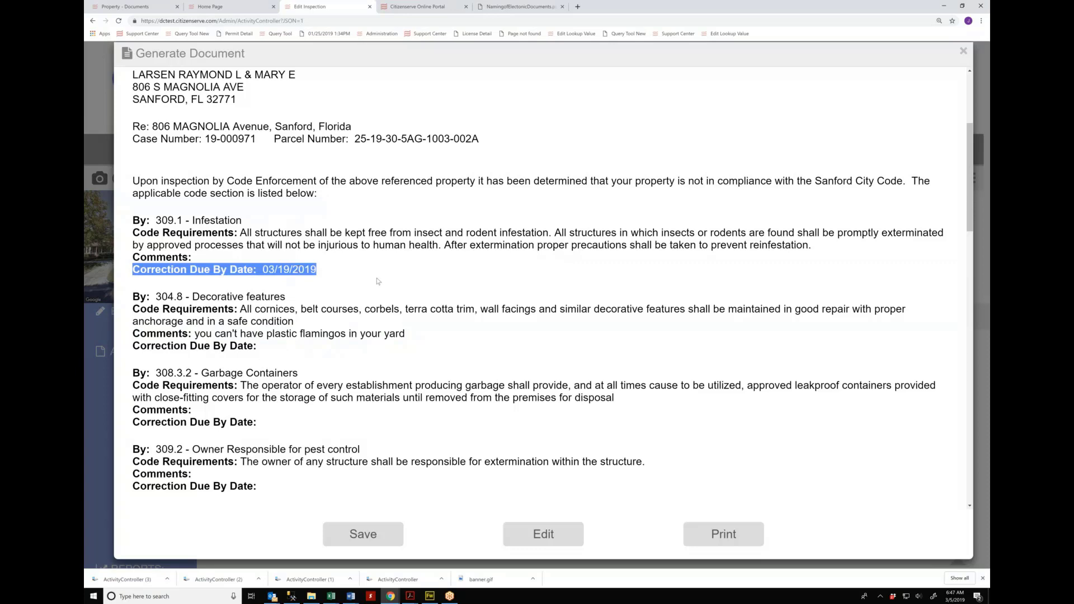
# Step: Look over the attached photos and save the Notice of Violation to the case
pyautogui.scroll(-2, 377, 281)
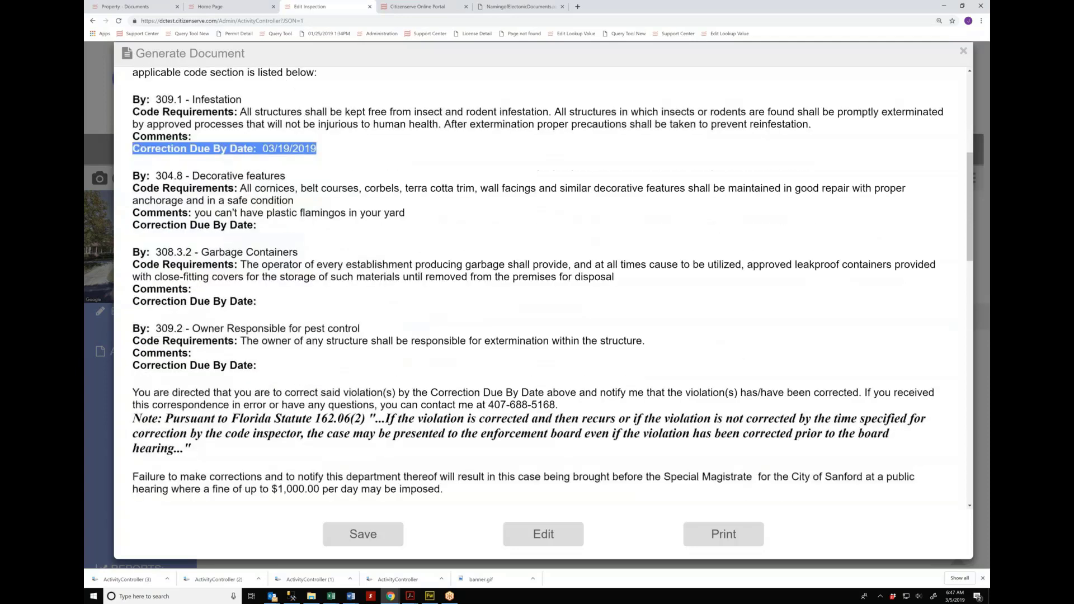
pyautogui.scroll(-1, 552, 288)
pyautogui.scroll(-7, 375, 305)
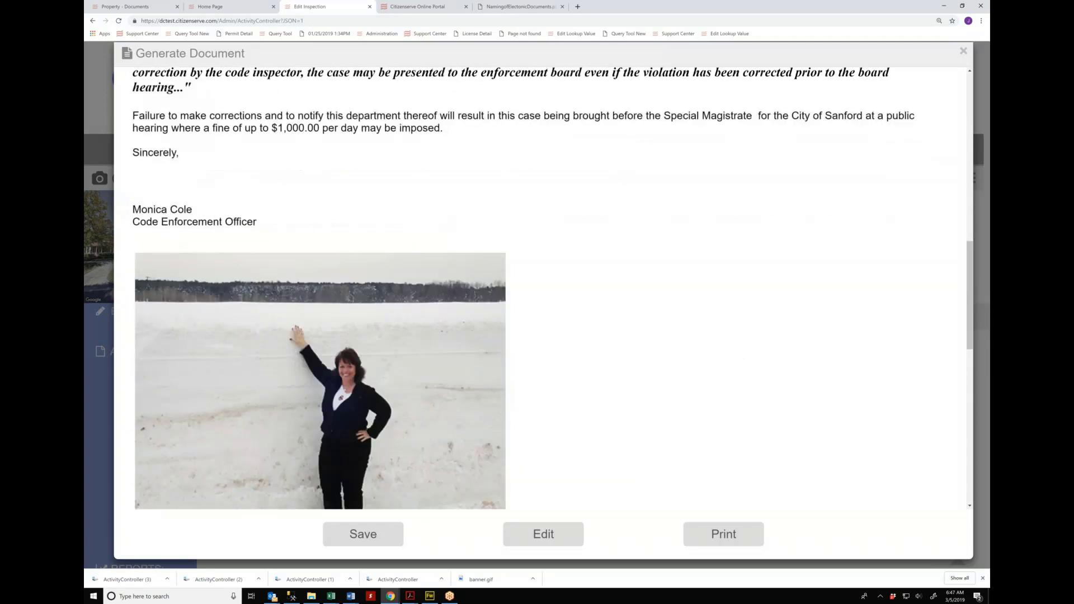
pyautogui.scroll(3, 374, 305)
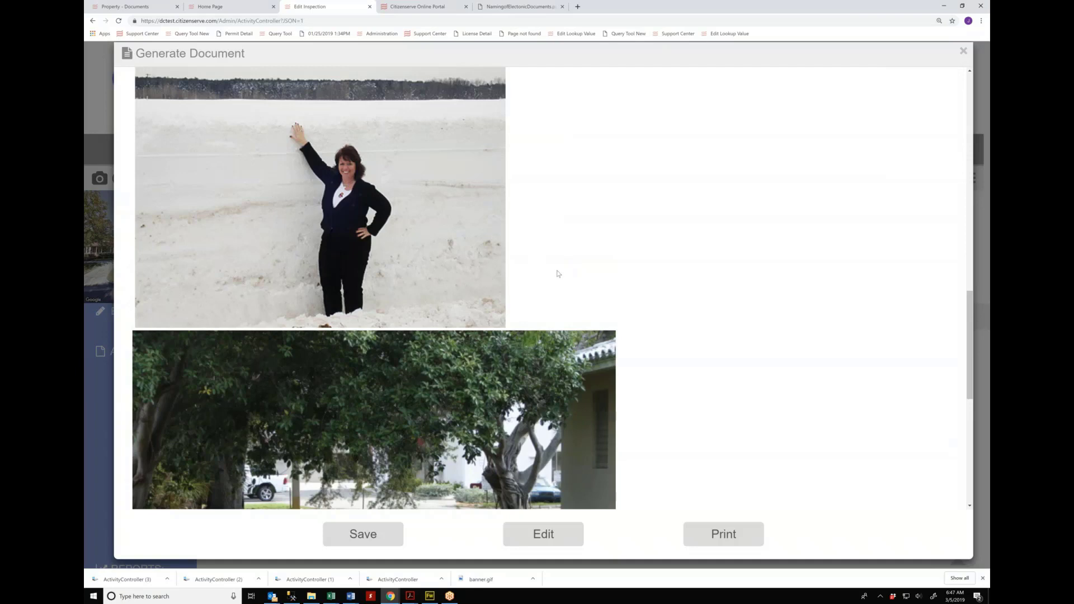
pyautogui.scroll(-4, 556, 274)
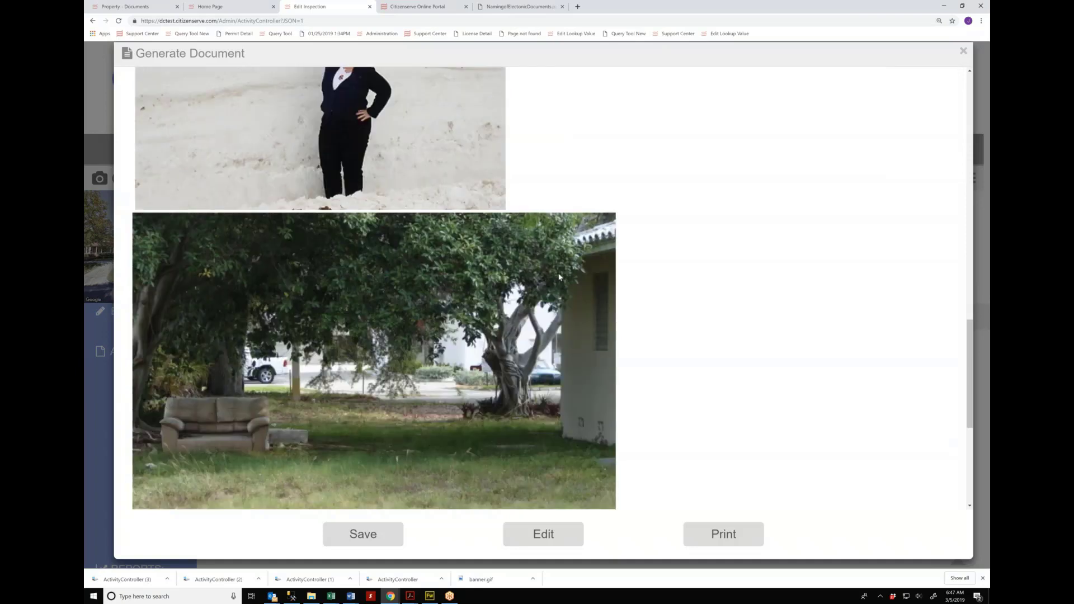
pyautogui.scroll(-3, 559, 276)
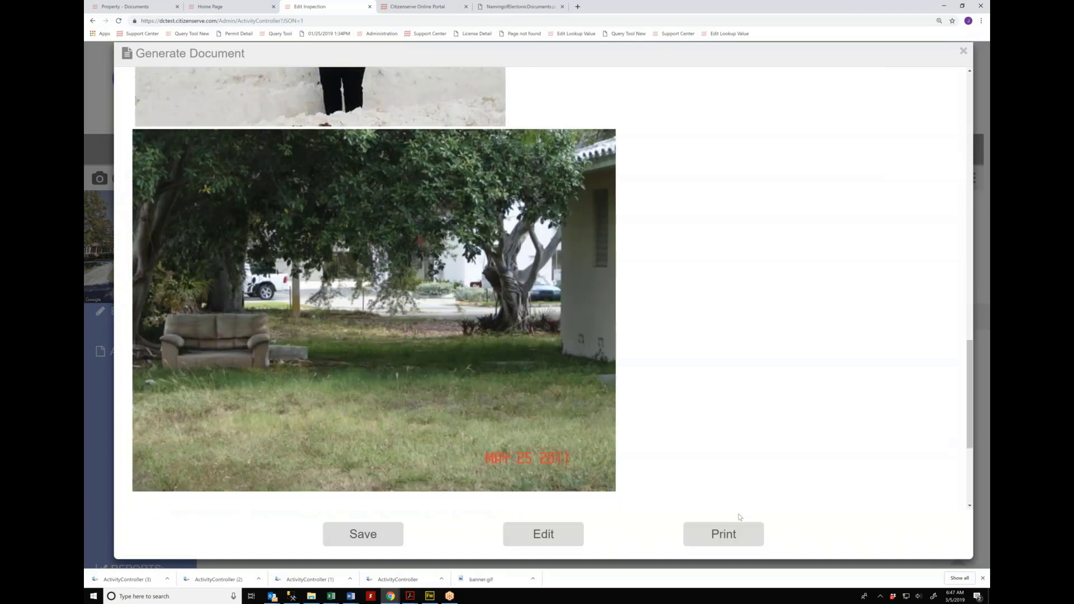
pyautogui.click(378, 532)
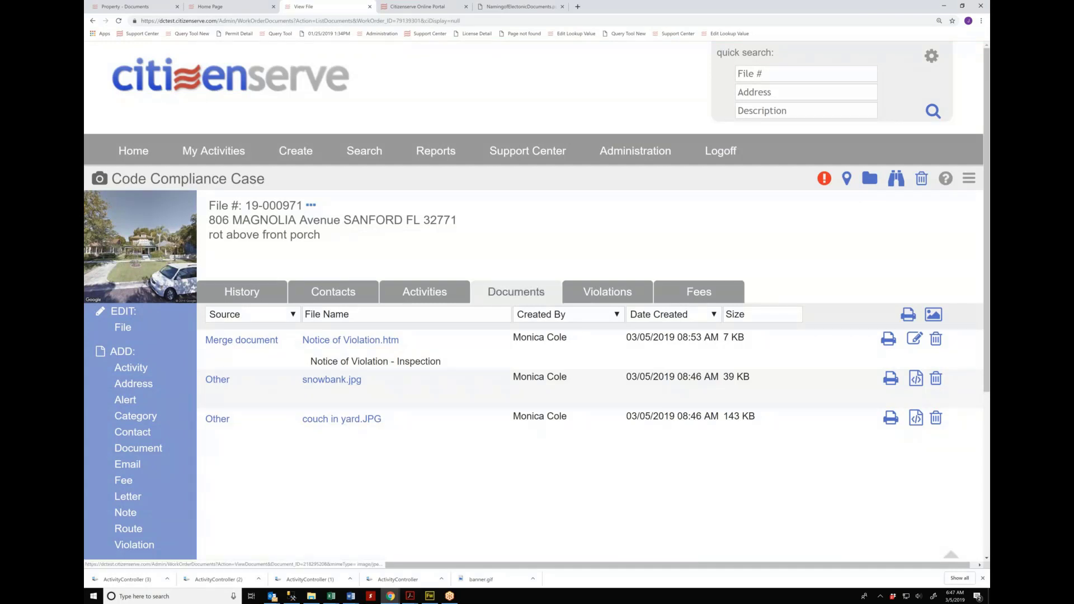
# Step: Preview the couch in yard.JPG photo and the saved Notice of Violation.htm, closing each
pyautogui.click(335, 425)
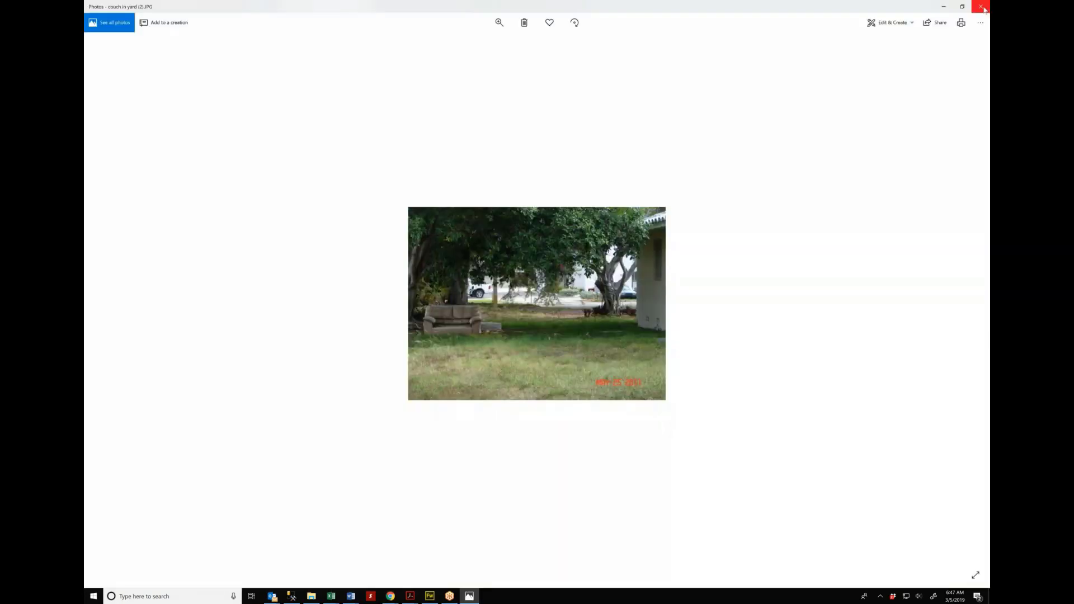
pyautogui.click(980, 6)
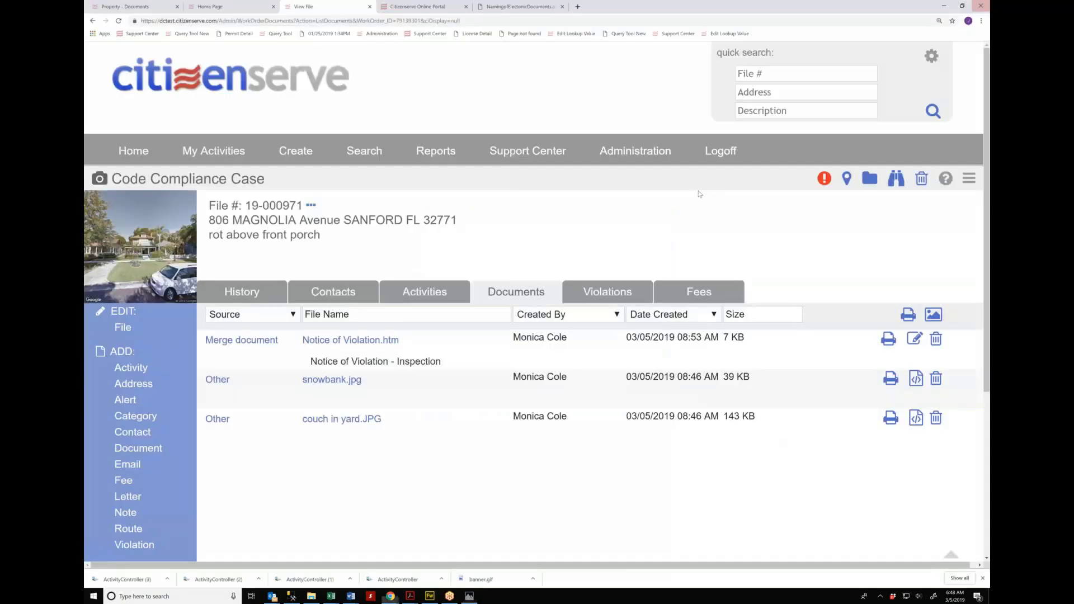
pyautogui.click(369, 343)
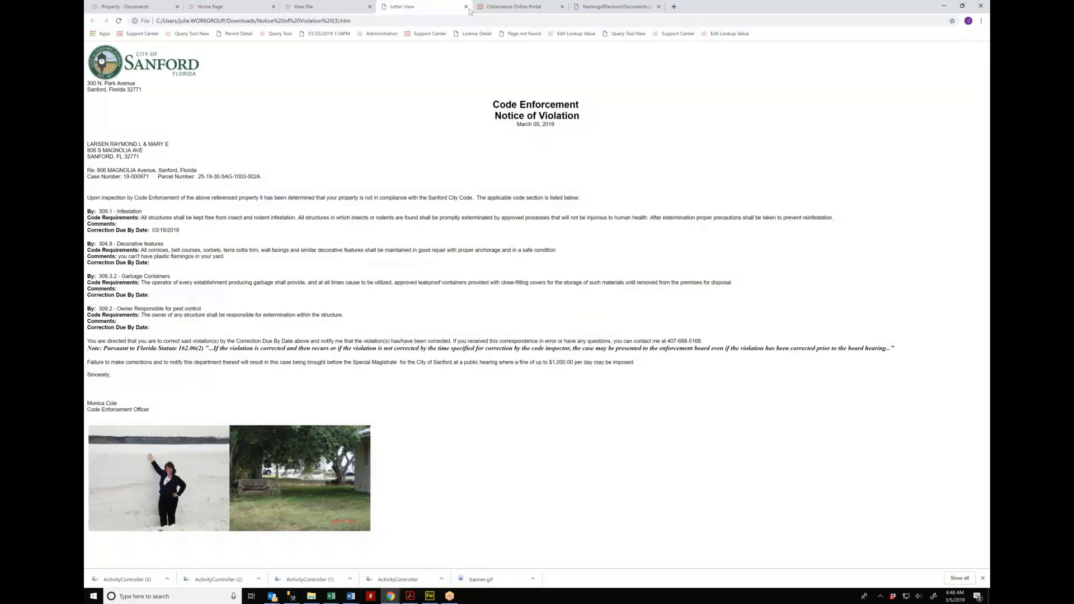
pyautogui.click(465, 6)
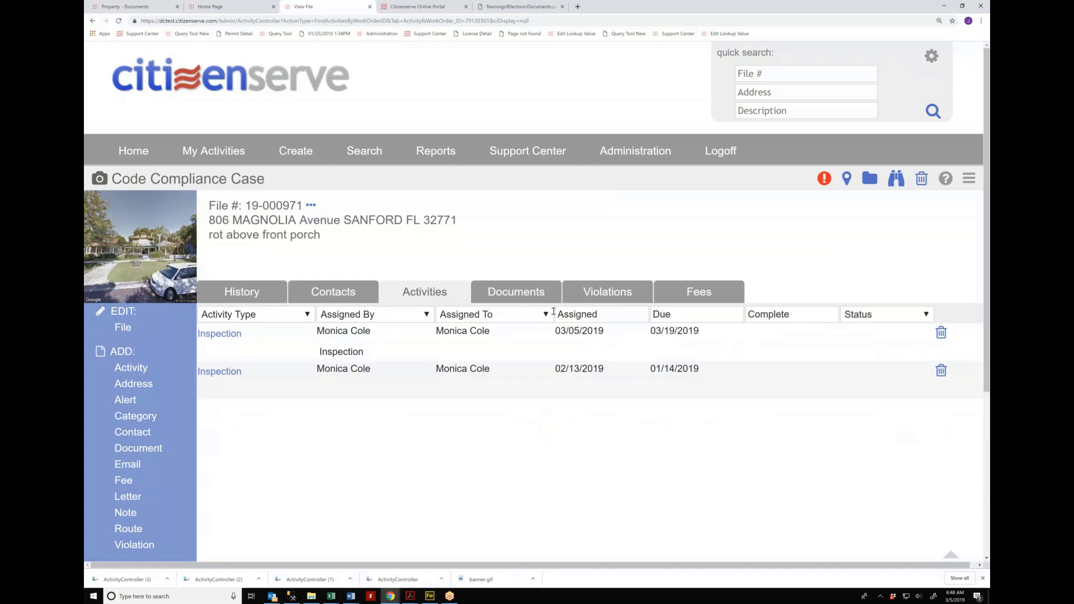
# Step: From the case's File History, begin a new note of type Phone Call
pyautogui.click(255, 295)
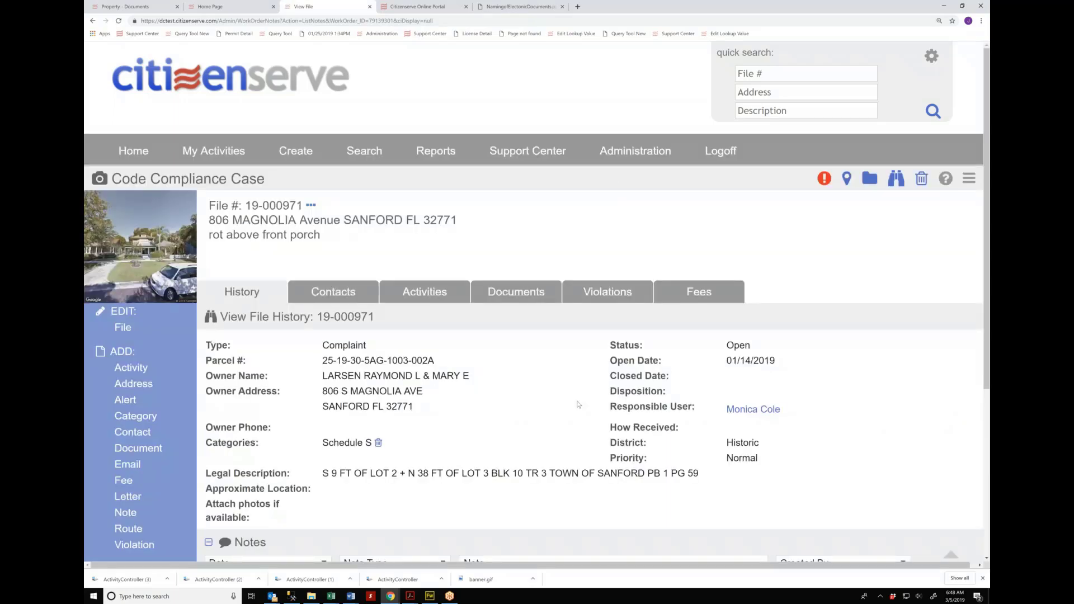
pyautogui.scroll(-1, 578, 404)
pyautogui.scroll(-2, 579, 405)
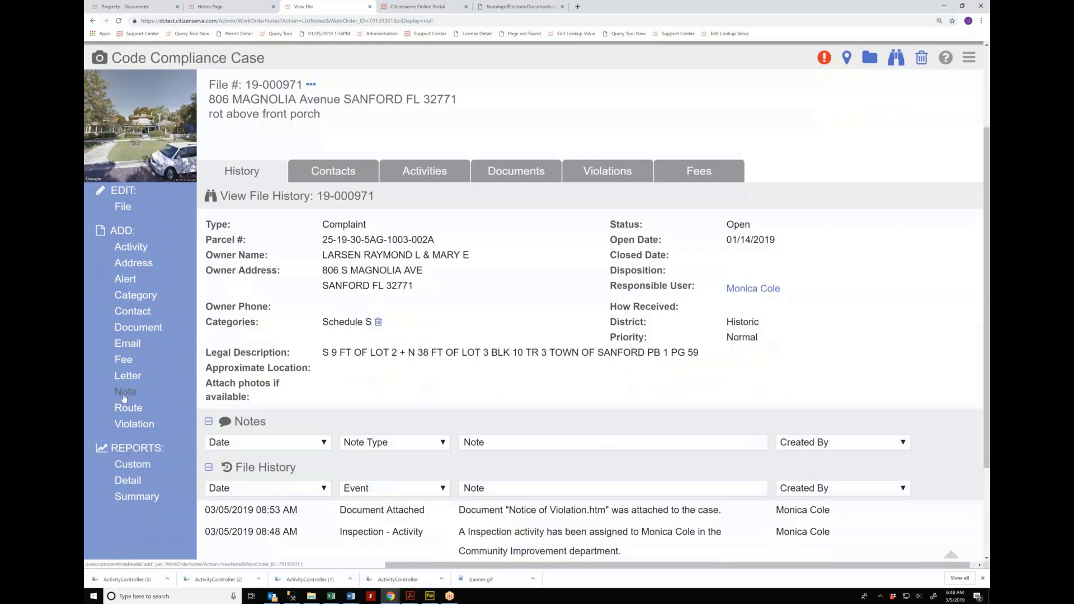
pyautogui.click(124, 393)
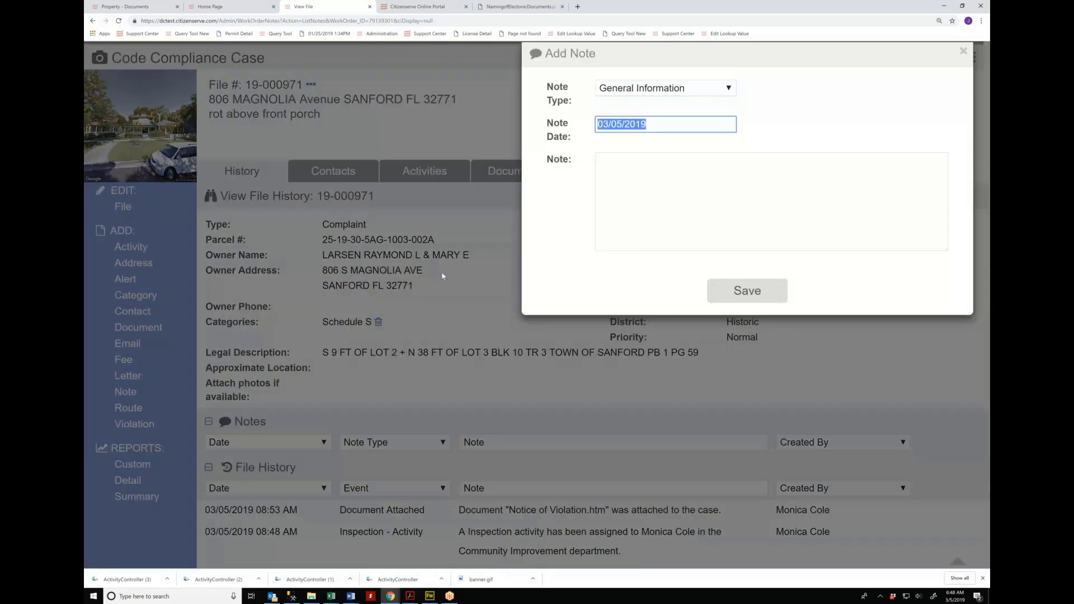
pyautogui.click(674, 89)
pyautogui.click(671, 117)
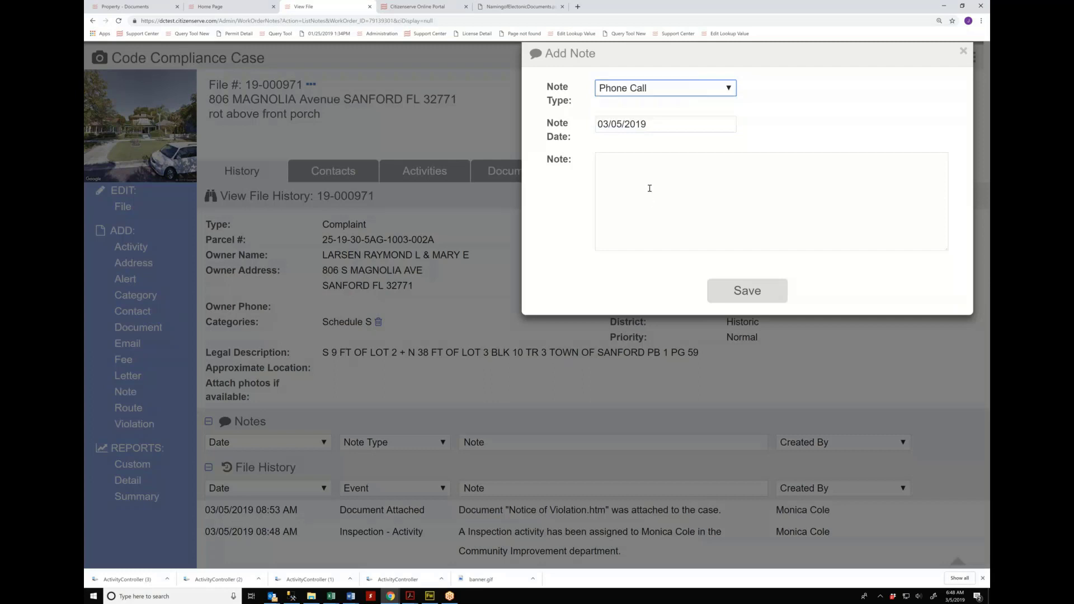
# Step: Save the note: complainant asked file status, told inspection completed and violation notice sent
pyautogui.click(649, 188)
pyautogui.write('complainant called ot')
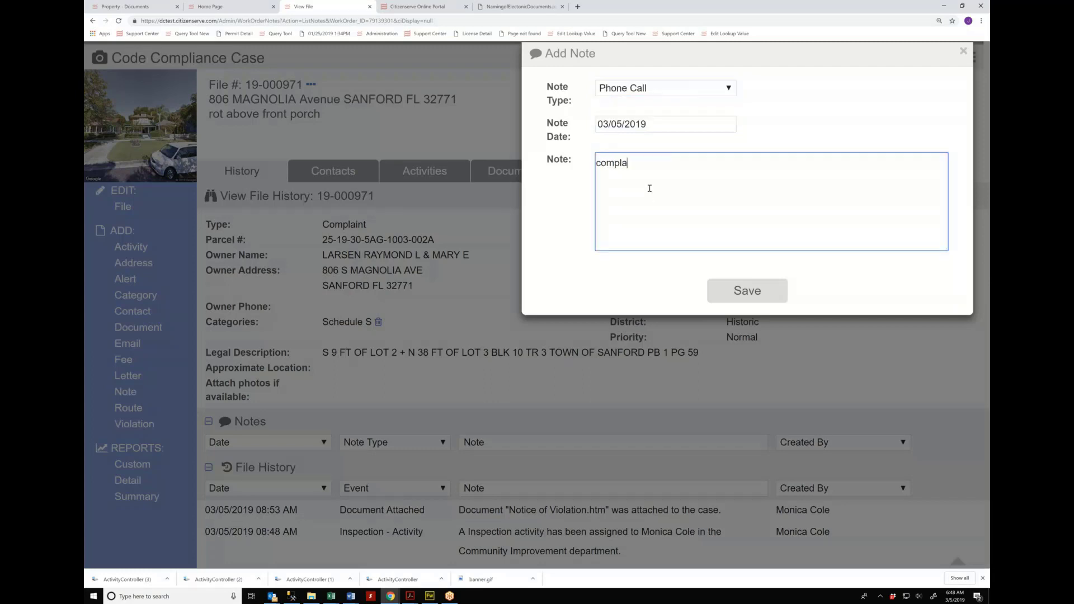
pyautogui.press('BackSpace')
pyautogui.press('BackSpace')
pyautogui.write('to ask status of the file,')
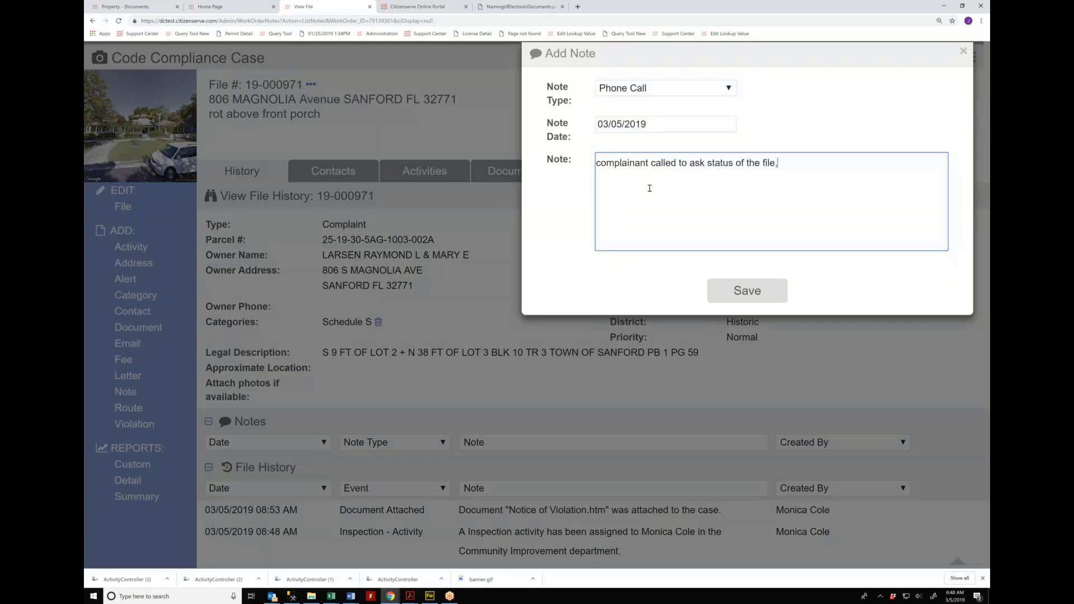
pyautogui.write(' informed them inspection was completed and violation notice was sent,')
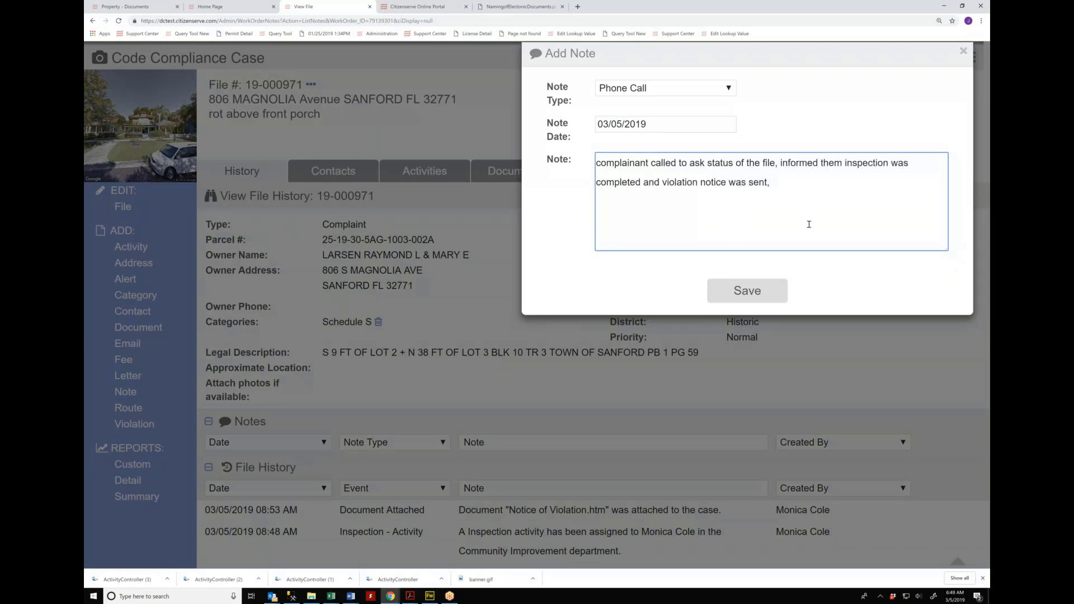
pyautogui.press('BackSpace')
pyautogui.write('.')
pyautogui.click(747, 290)
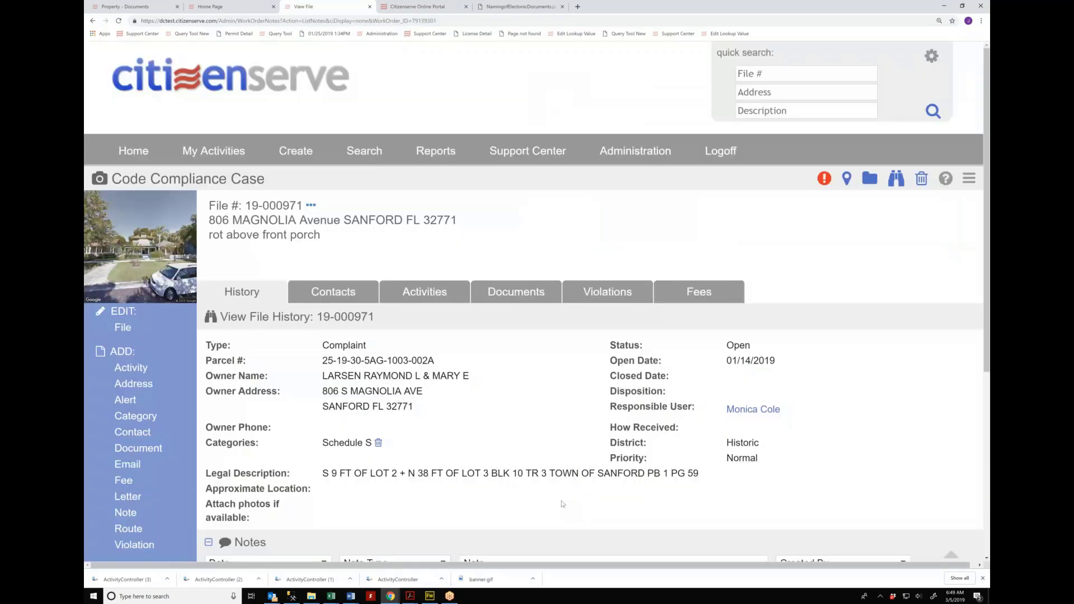
pyautogui.scroll(-3, 562, 504)
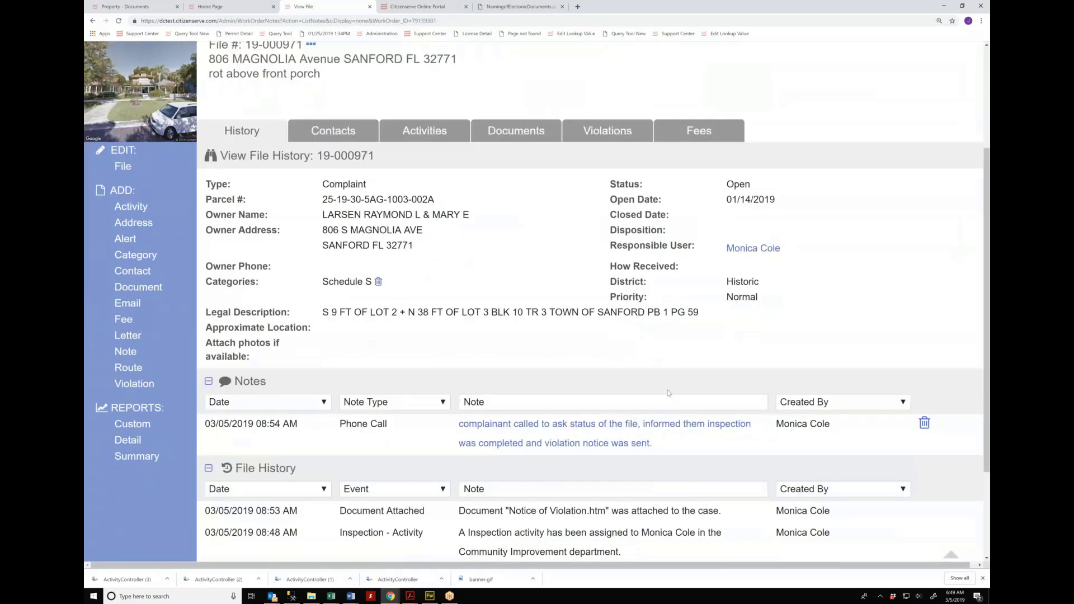
pyautogui.scroll(-1, 667, 399)
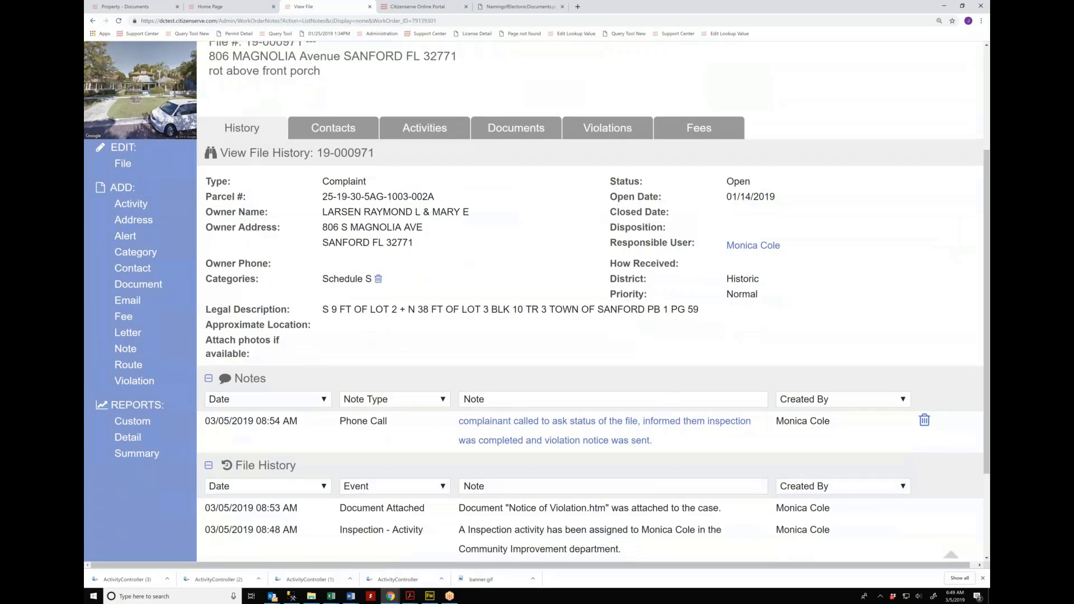
pyautogui.scroll(-3, 566, 525)
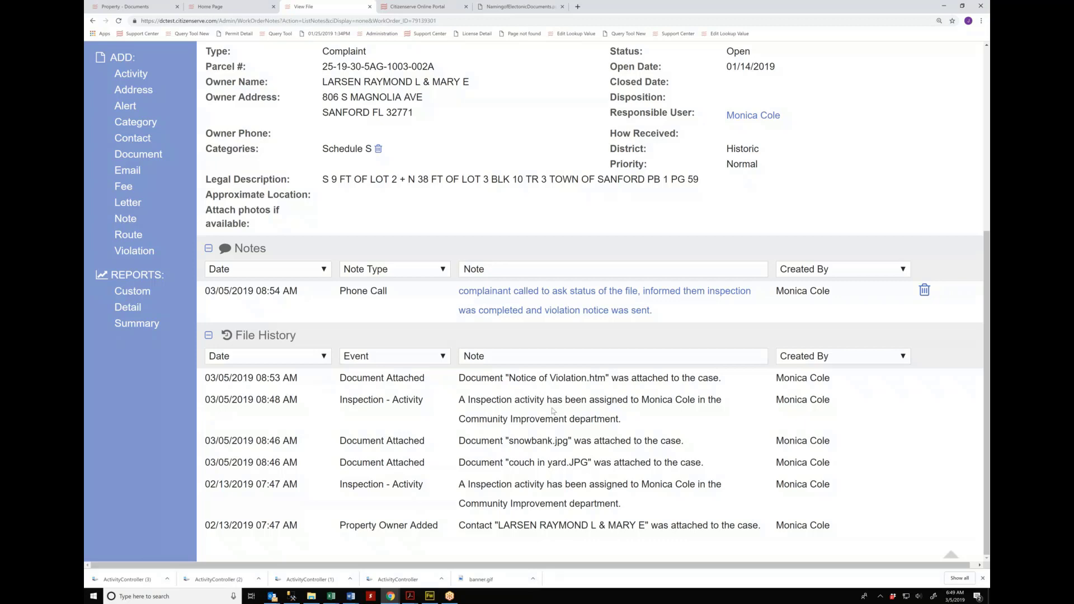
pyautogui.scroll(4, 553, 411)
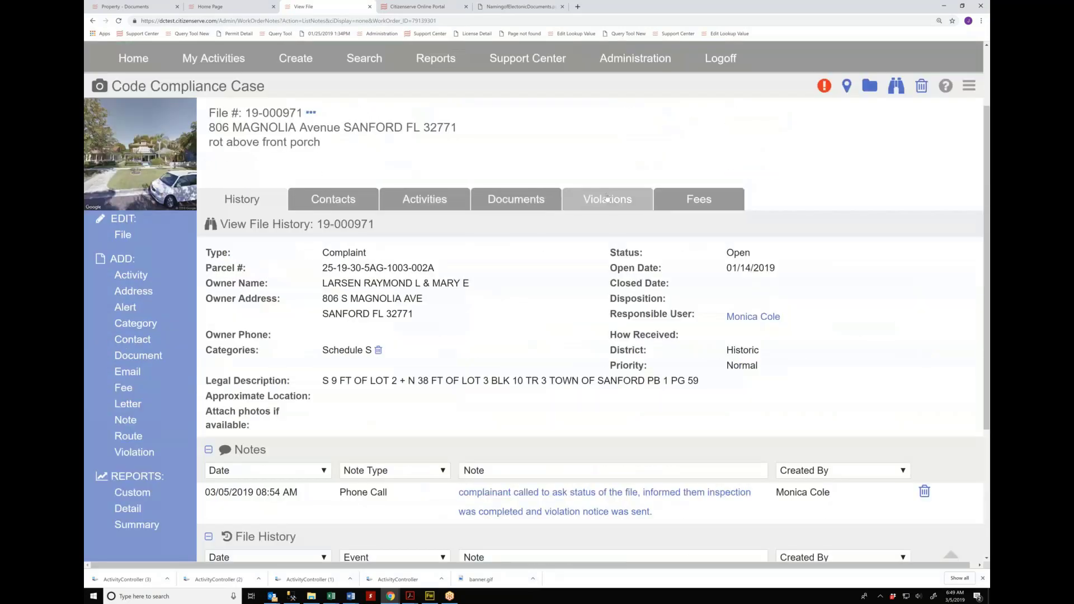
# Step: Delete violation 308.3.2 Garbage Containers and check the Violation deleted entry in file history
pyautogui.click(607, 198)
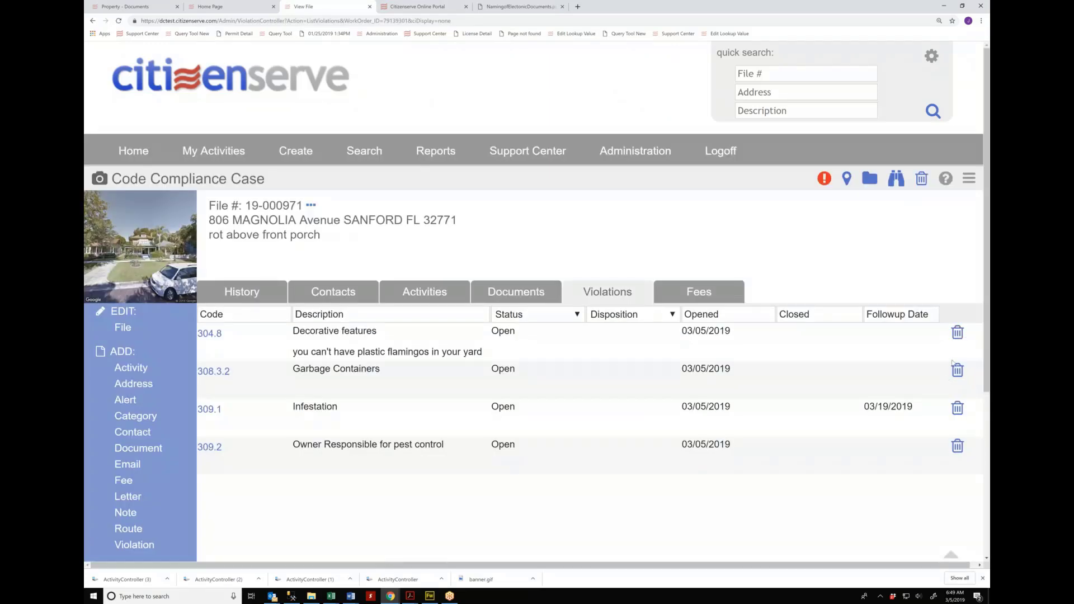
pyautogui.click(958, 370)
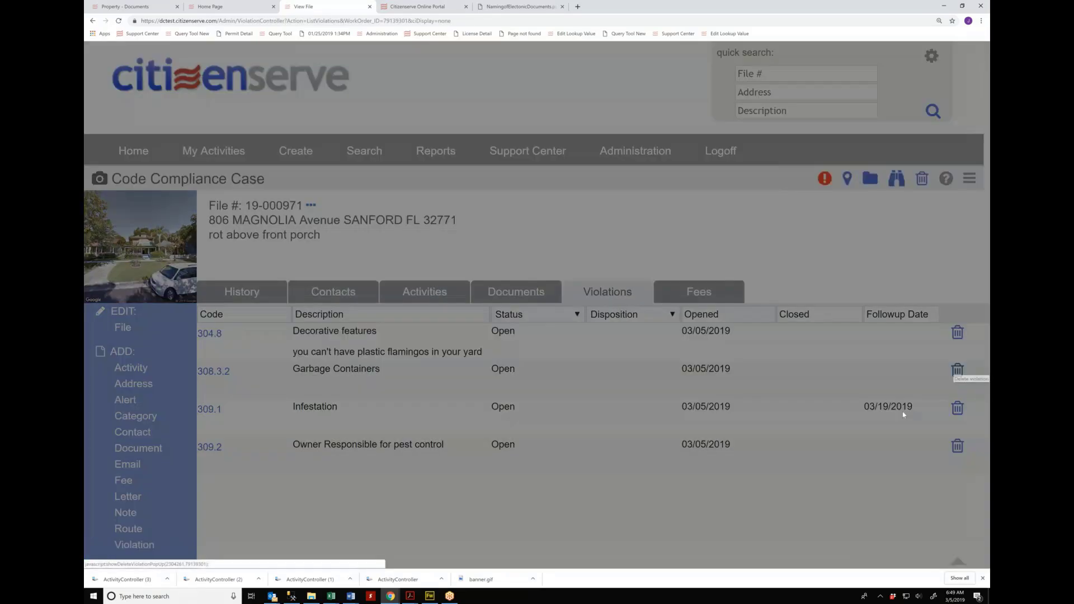
pyautogui.click(490, 234)
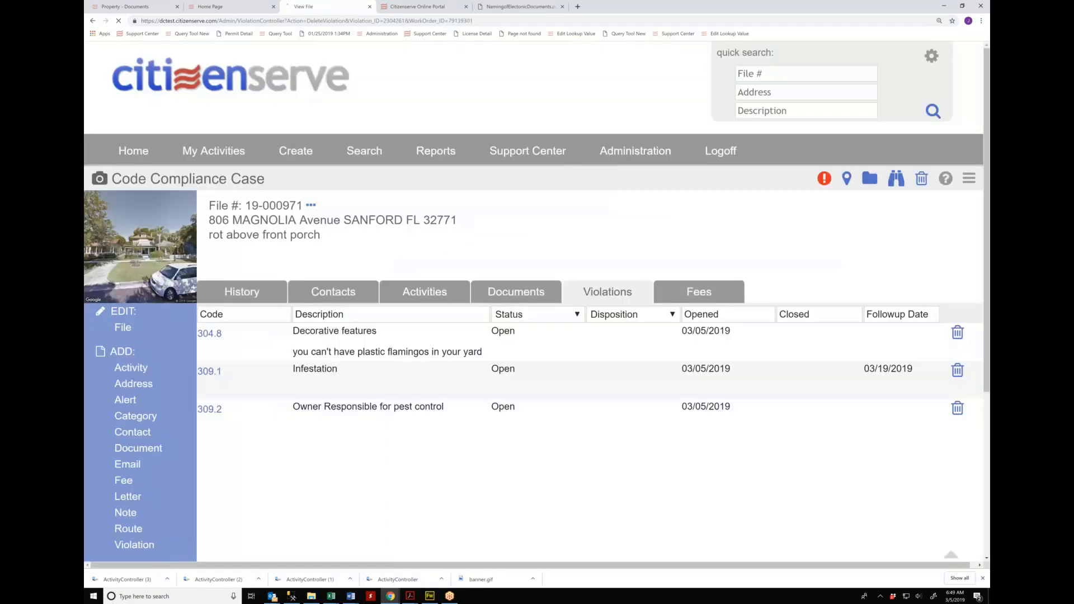
pyautogui.scroll(-4, 701, 447)
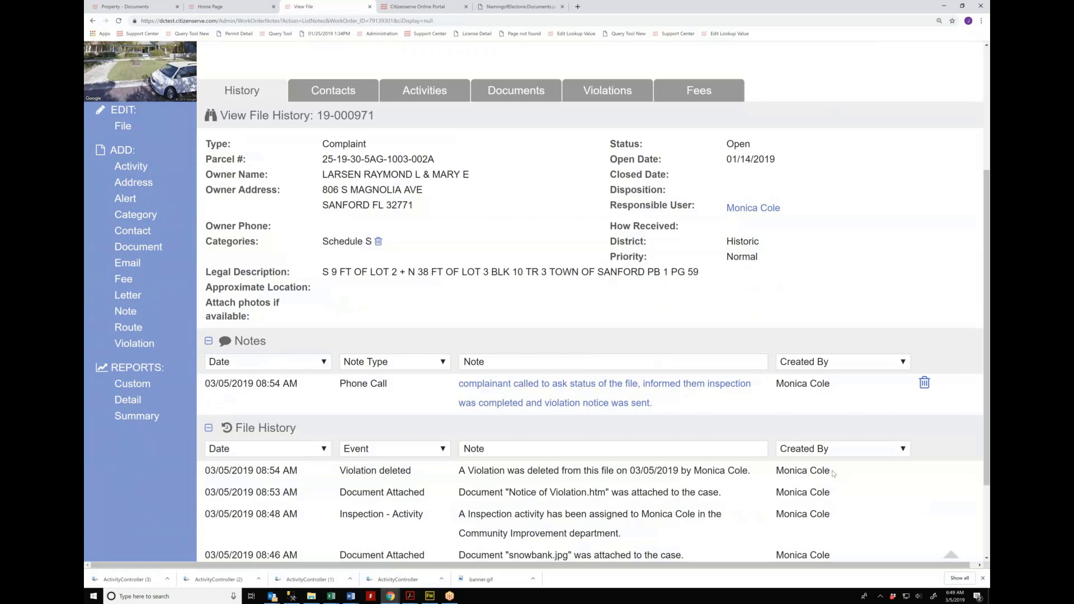
pyautogui.moveTo(833, 473); pyautogui.dragTo(446, 472)
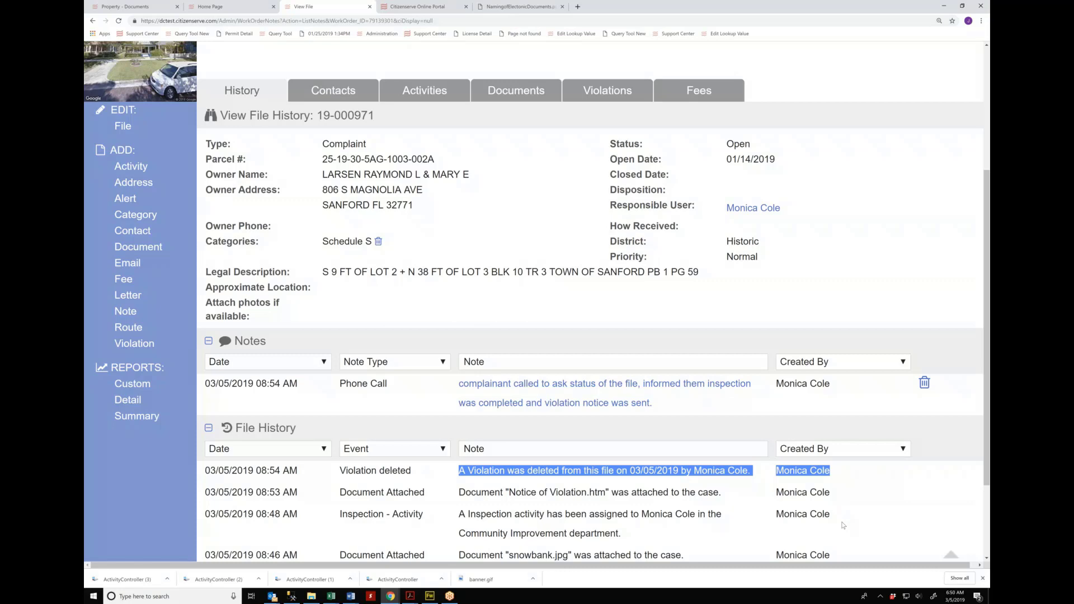
pyautogui.scroll(1, 843, 525)
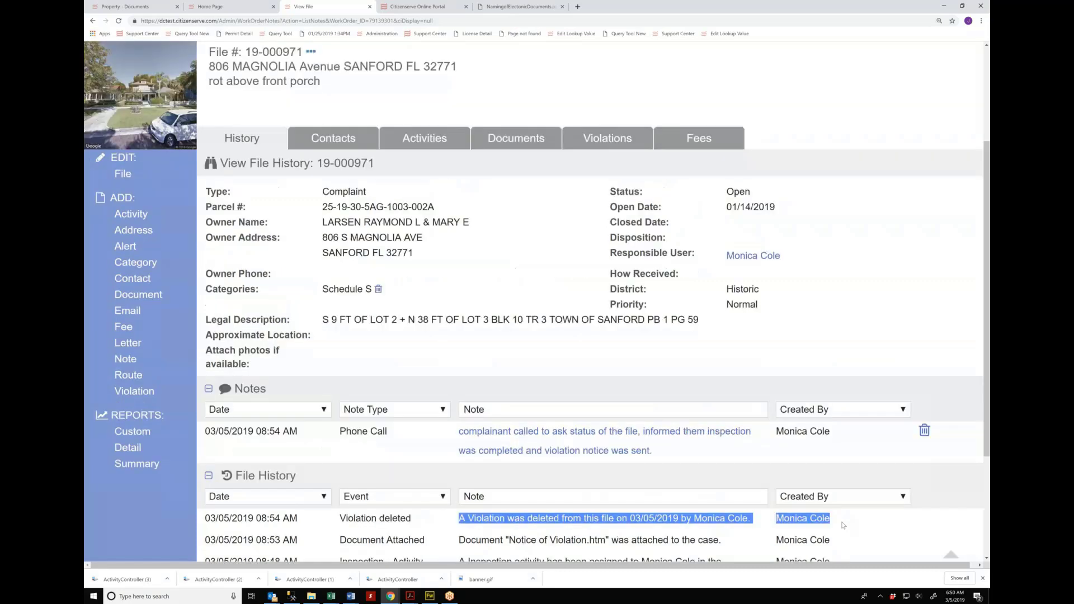
pyautogui.scroll(2, 843, 525)
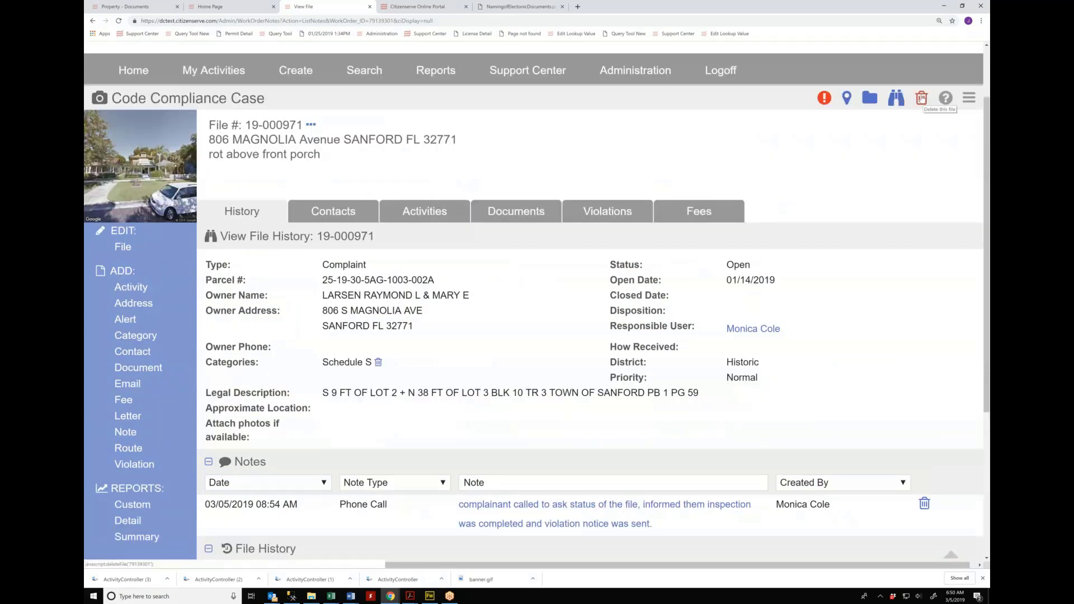
# Step: Begin deleting case file 19-000971 from Activities, then decline at the final confirmation
pyautogui.click(413, 219)
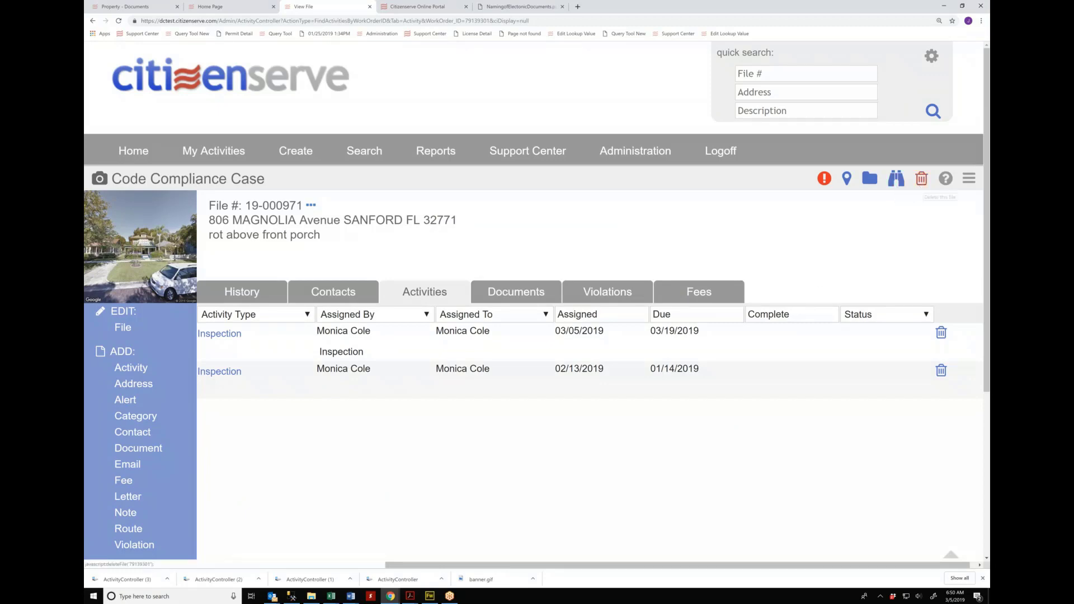
pyautogui.click(921, 179)
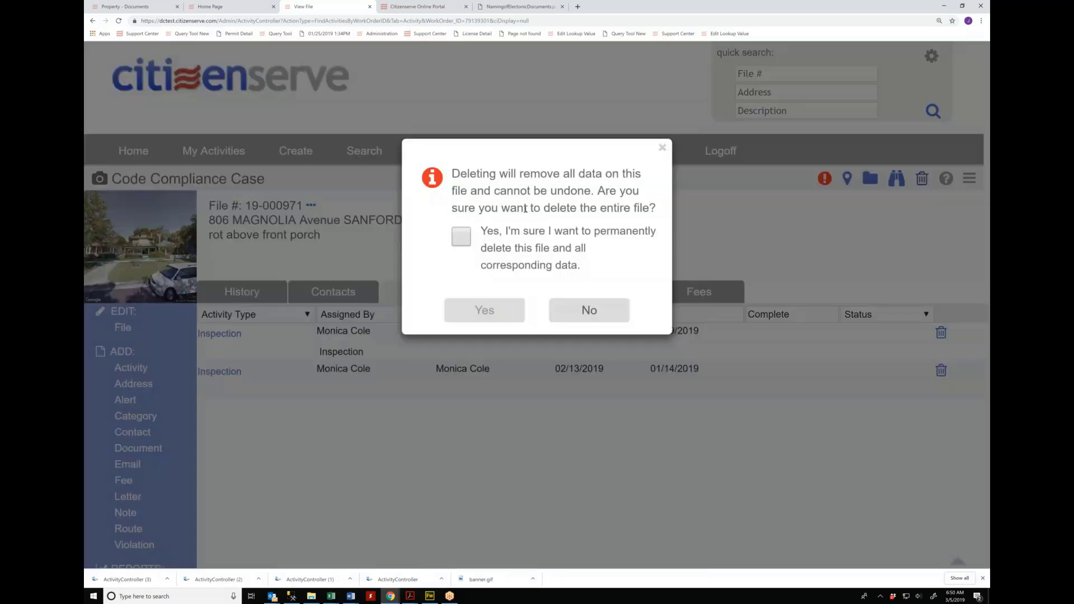
pyautogui.click(467, 238)
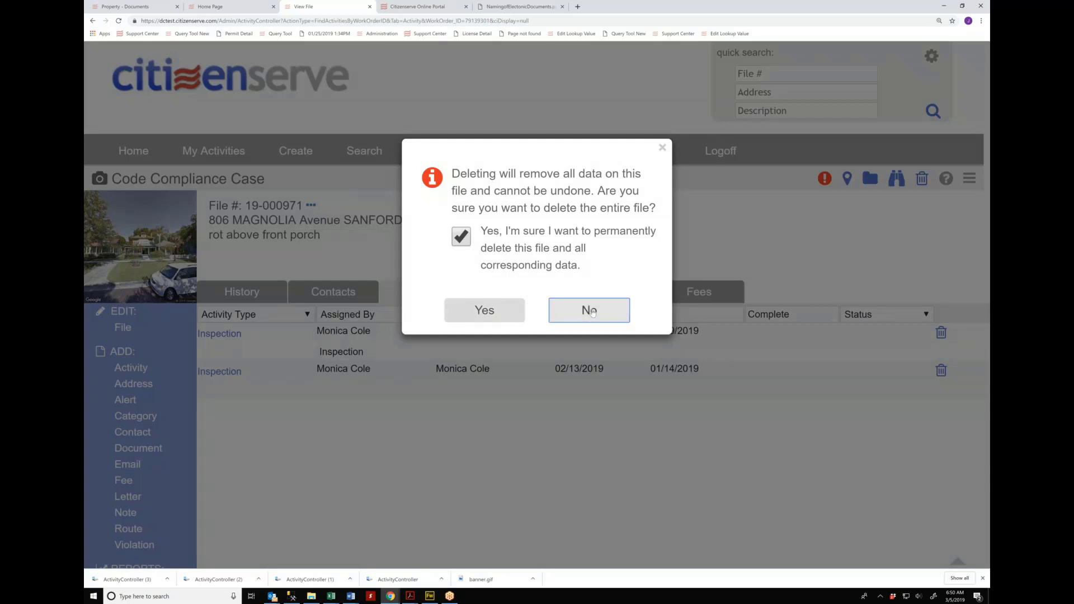
pyautogui.click(589, 311)
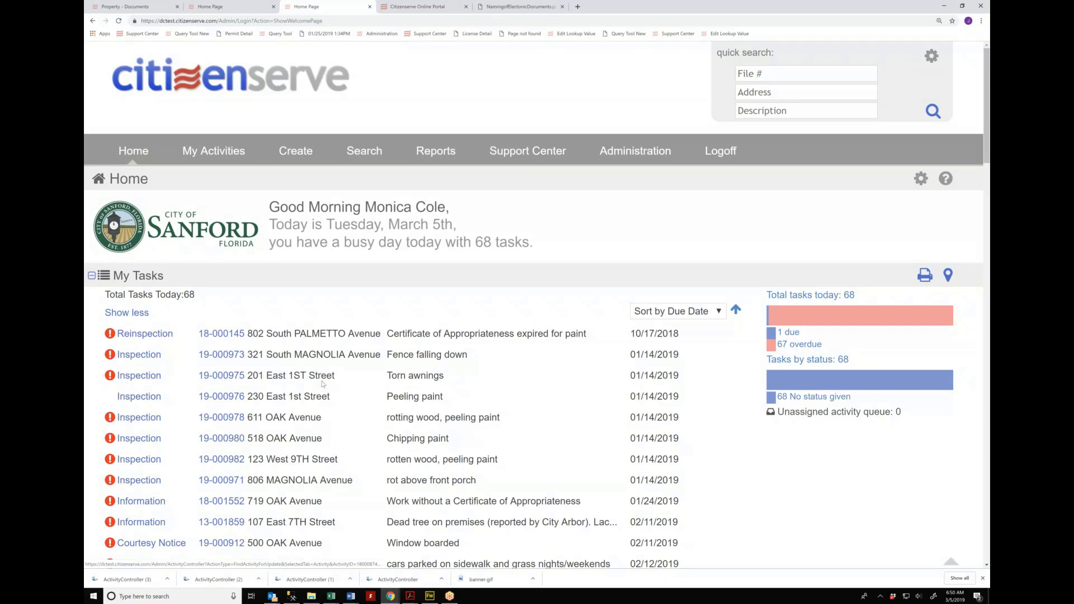
pyautogui.scroll(-1, 323, 384)
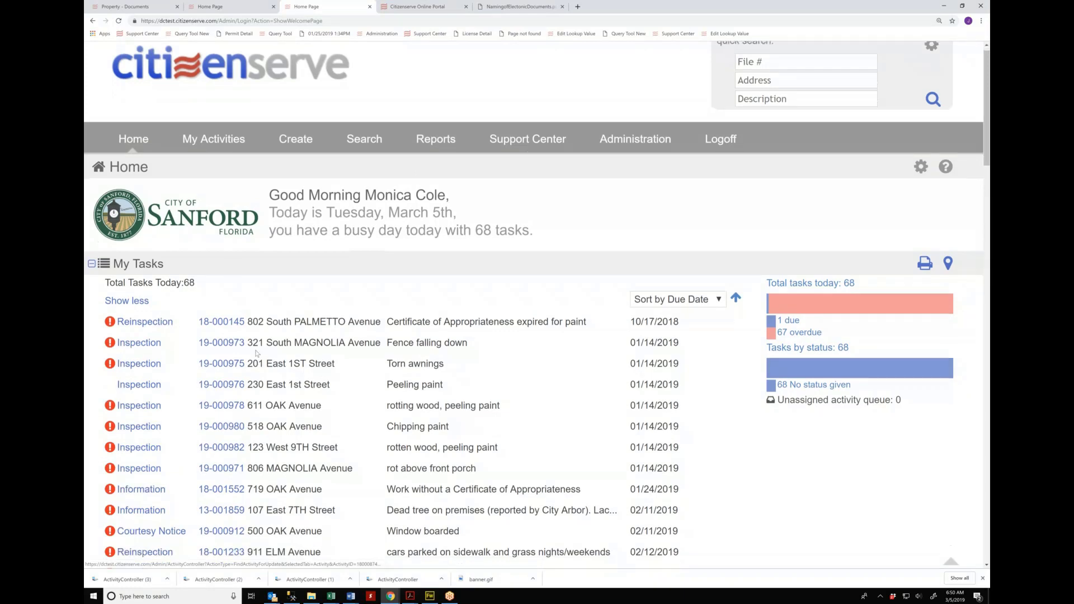
pyautogui.scroll(-1, 256, 354)
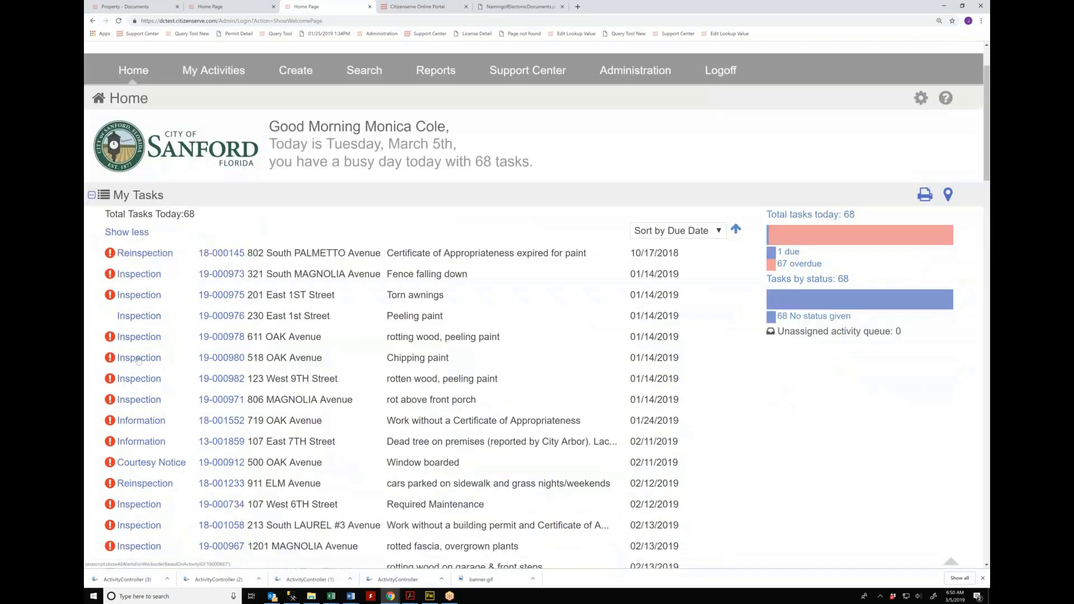
pyautogui.click(110, 294)
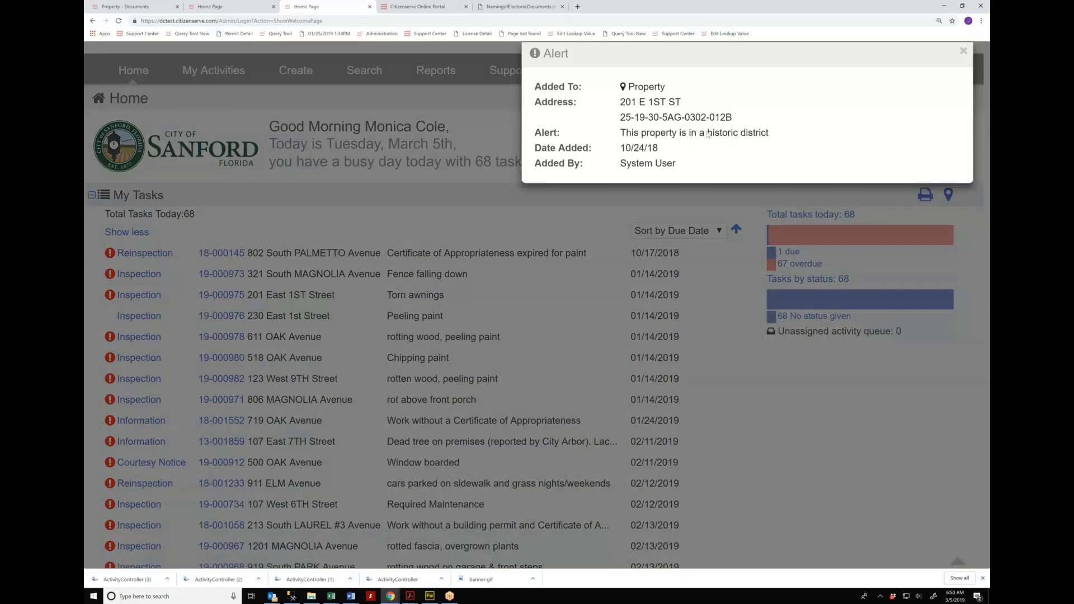
pyautogui.click(213, 398)
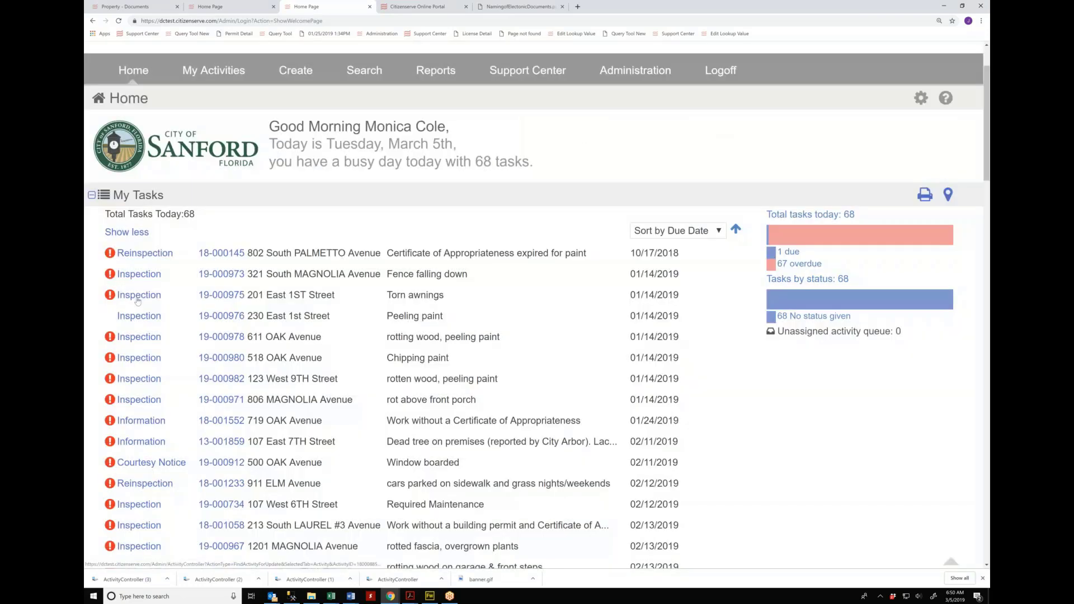
pyautogui.click(138, 299)
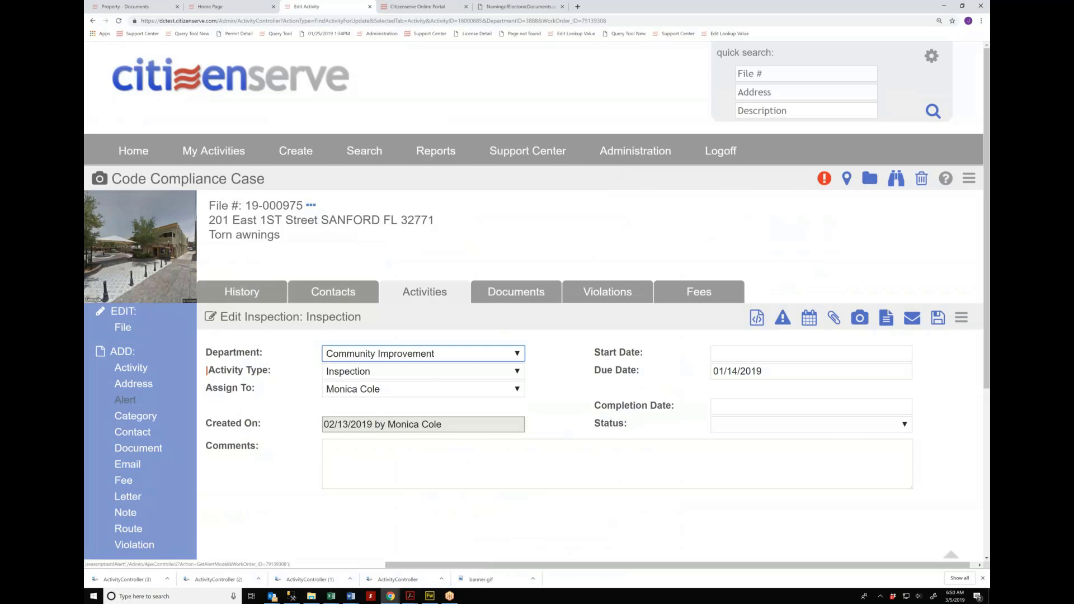
pyautogui.click(127, 403)
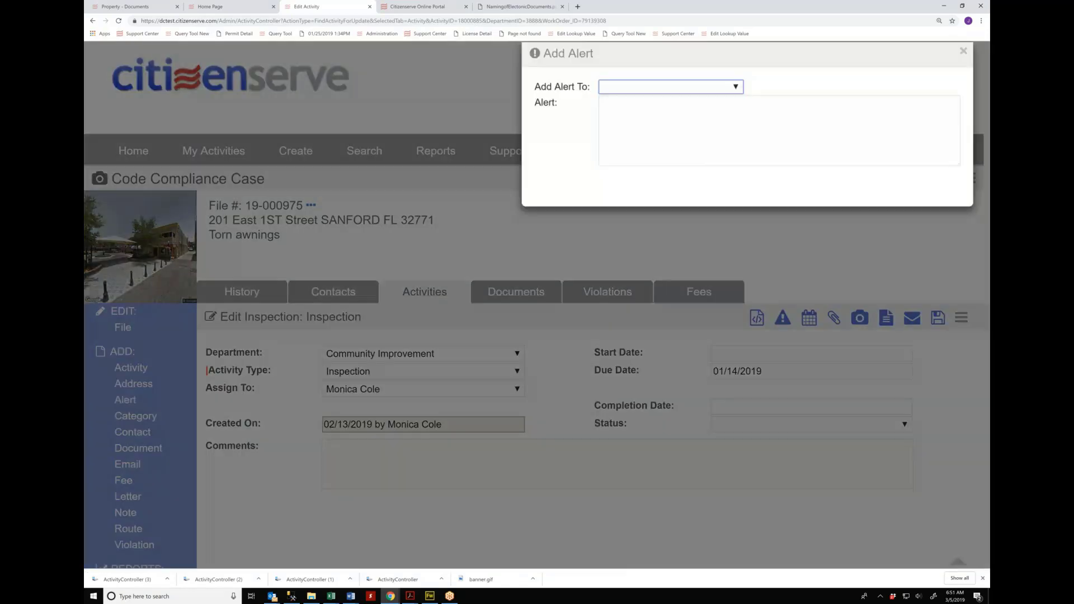
pyautogui.click(644, 90)
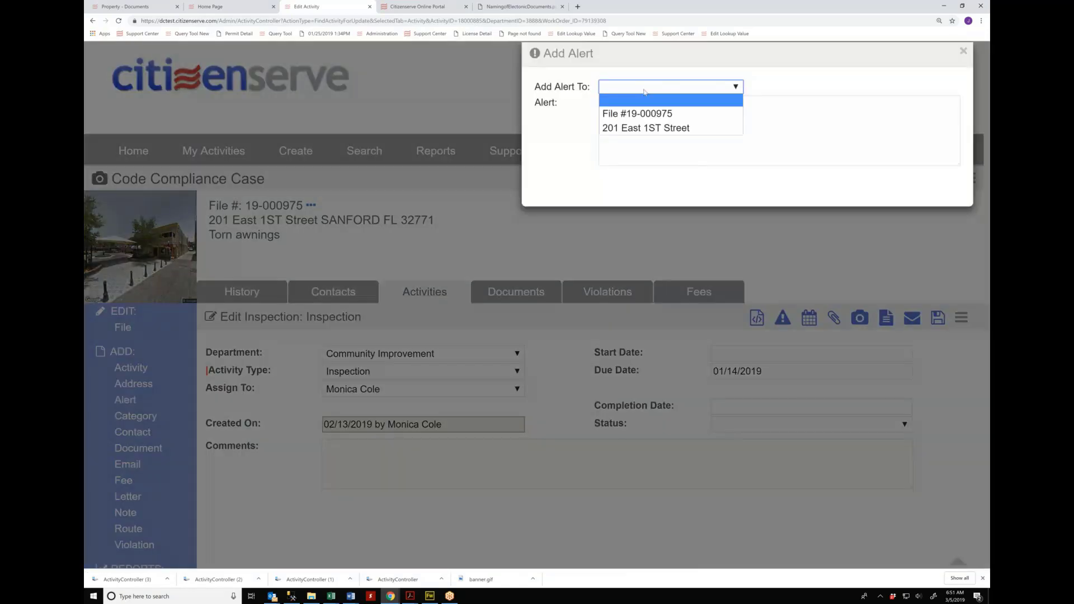
pyautogui.click(630, 129)
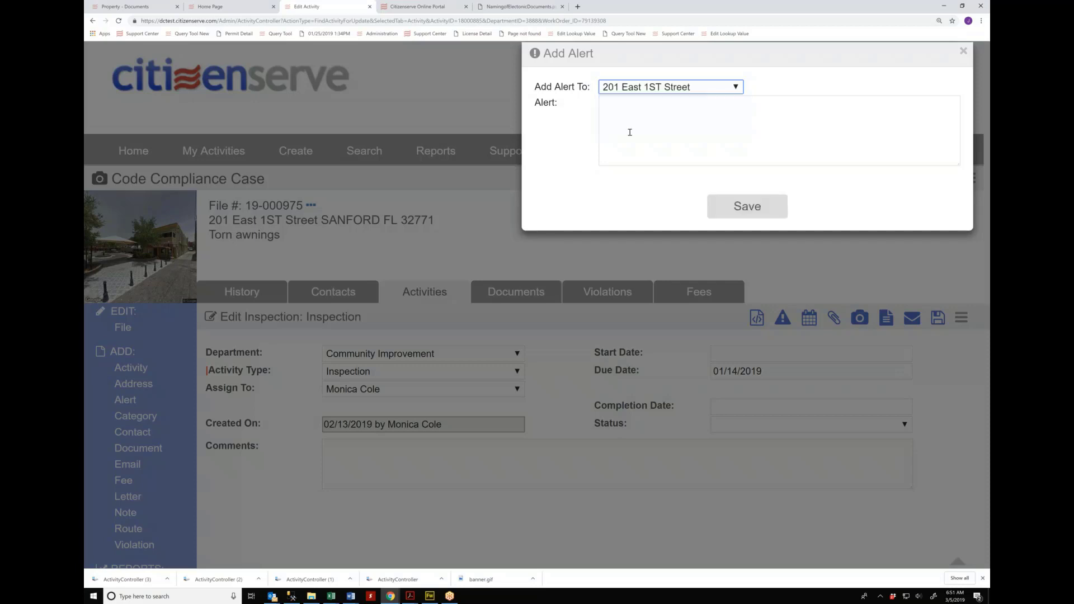
pyautogui.click(643, 101)
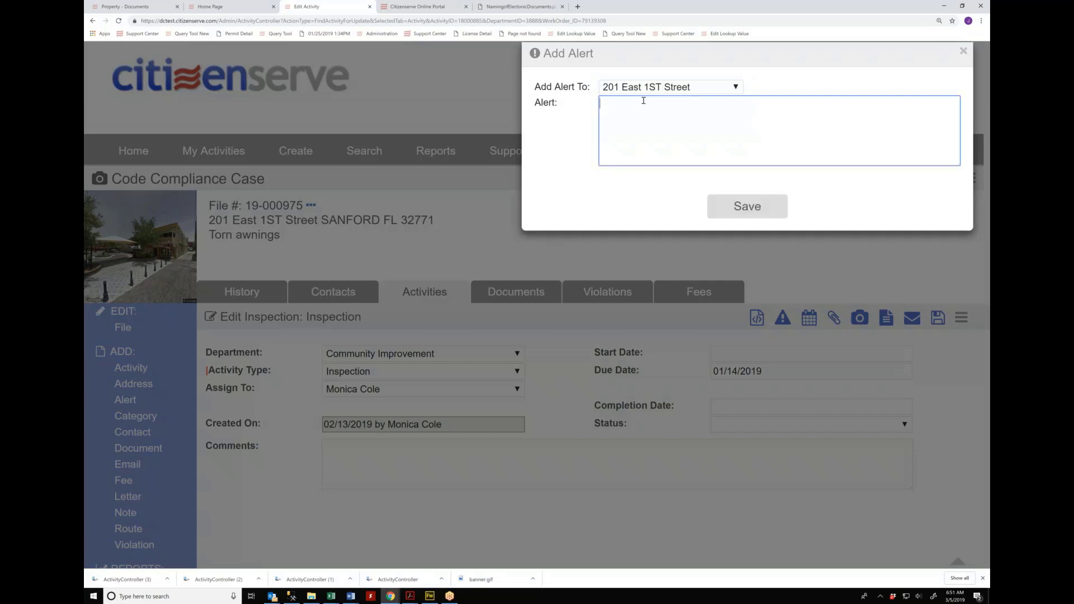
pyautogui.write('dangerous dogs...')
pyautogui.press('Tab')
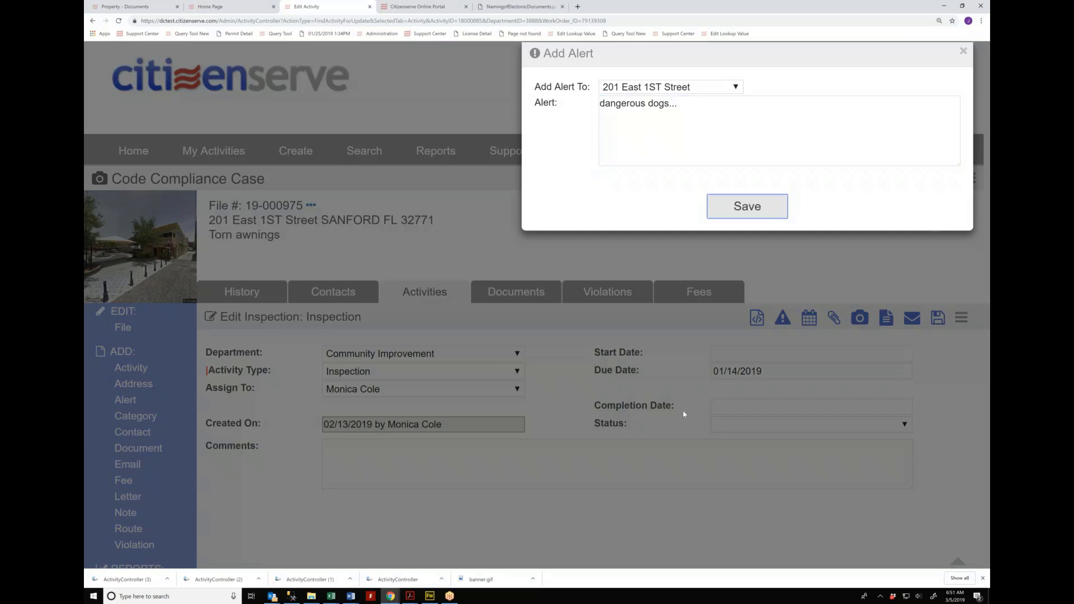
pyautogui.press('Return')
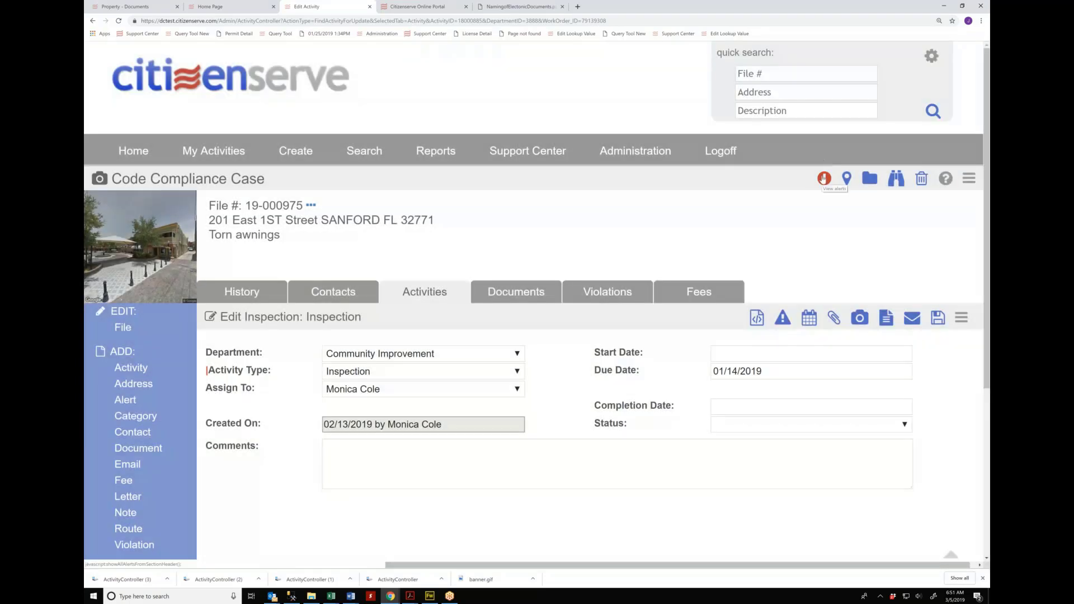
pyautogui.click(824, 178)
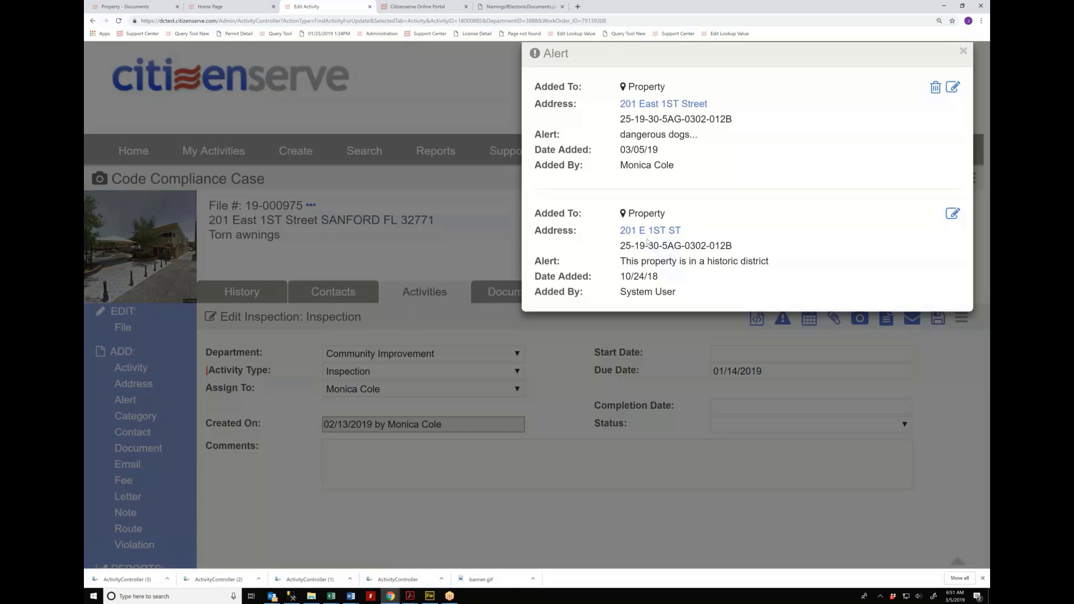
pyautogui.click(570, 420)
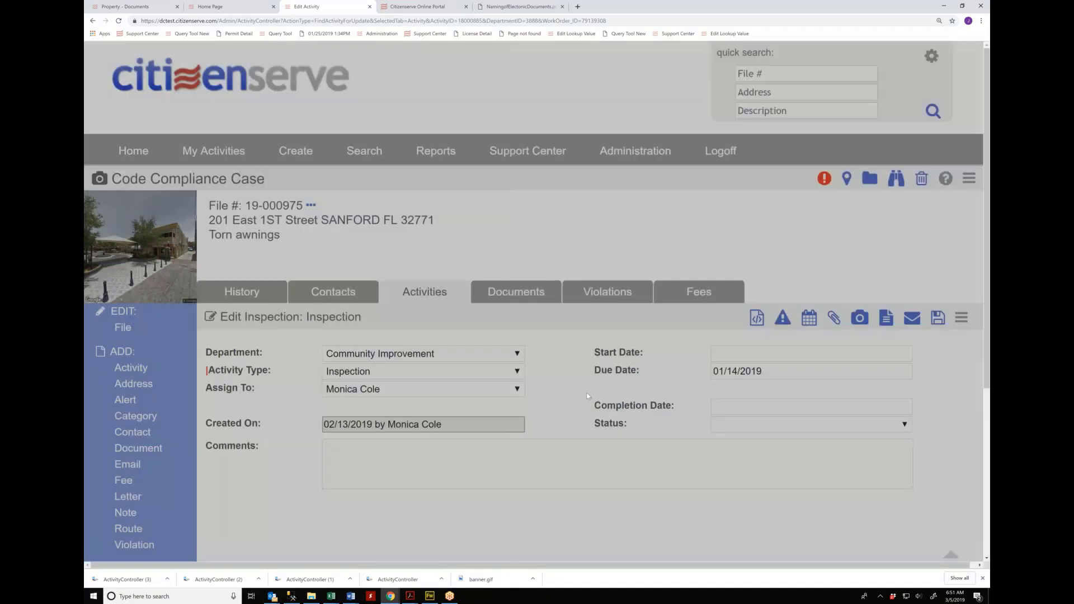
# Step: Set the Torn awnings inspection completion date to 03/05/2019
pyautogui.click(729, 405)
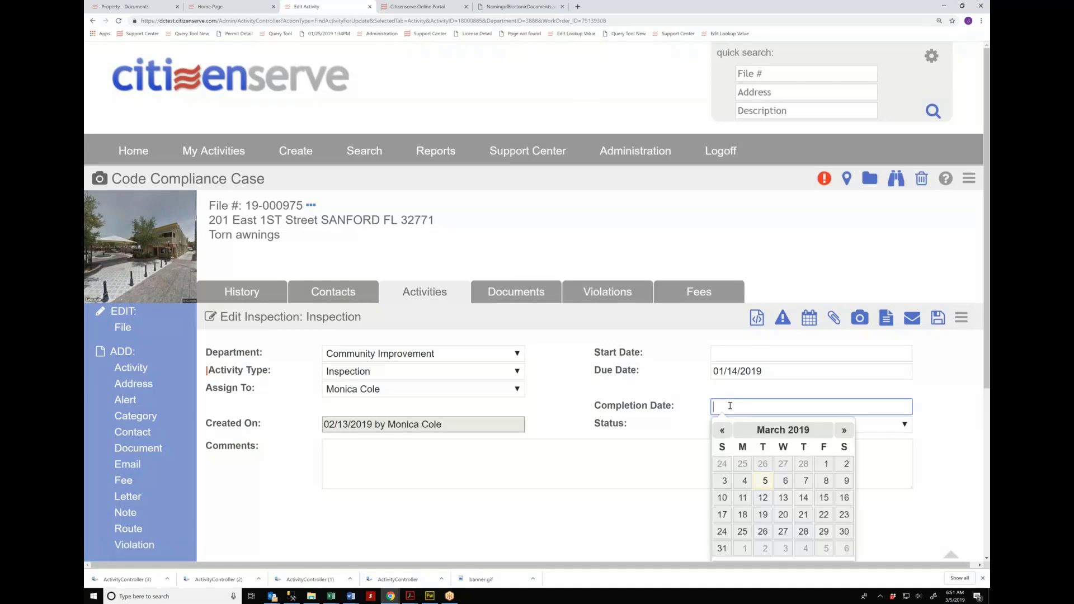
pyautogui.scroll(-2, 729, 406)
pyautogui.click(740, 453)
# Step: Comment 'violations corrected close case.' on the inspection and save it
pyautogui.click(549, 327)
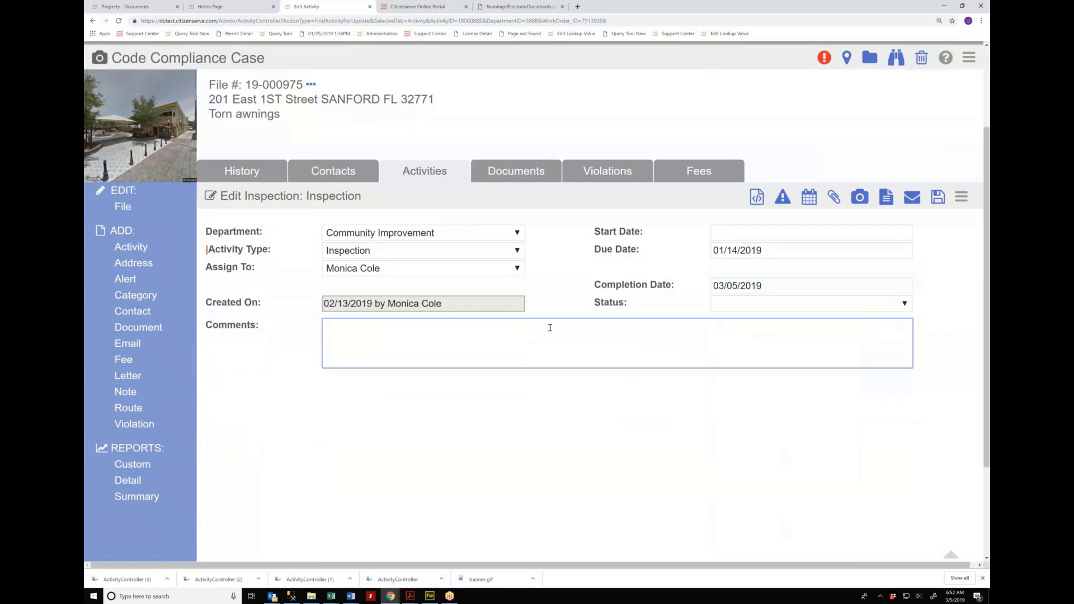
pyautogui.write('n')
pyautogui.press('BackSpace')
pyautogui.write('violations corrected close c')
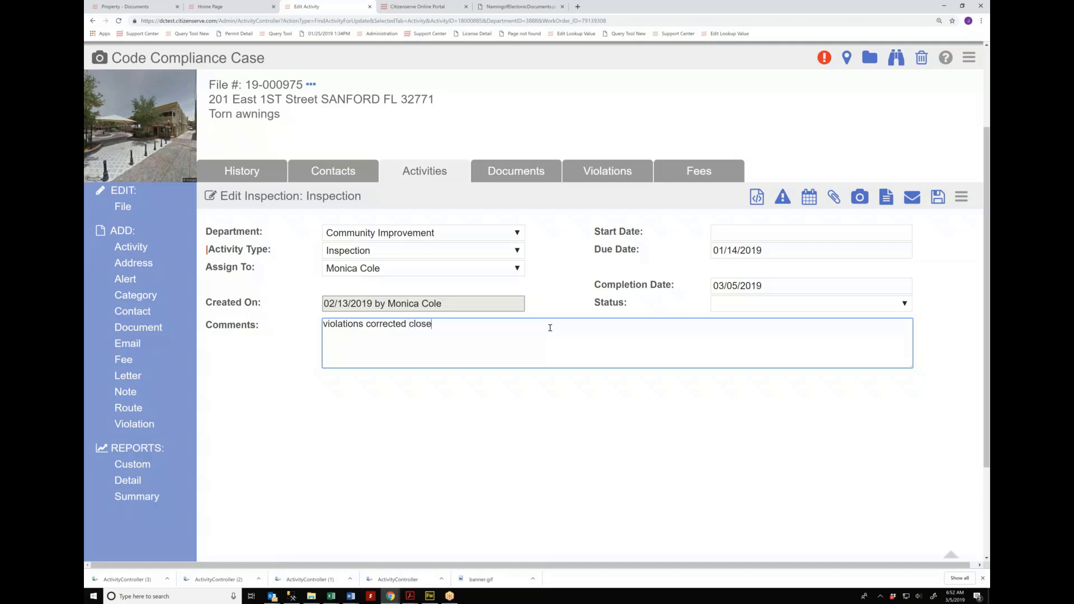
pyautogui.write('ase.')
pyautogui.click(938, 201)
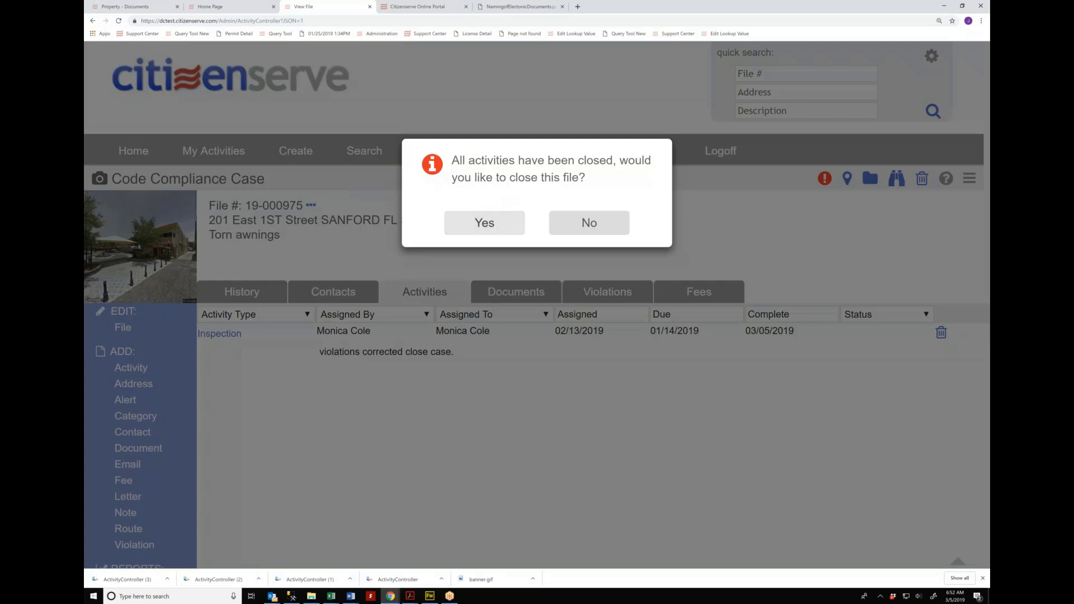
# Step: Confirm closing the file and save case 19-000975 with a Compliance disposition
pyautogui.click(484, 223)
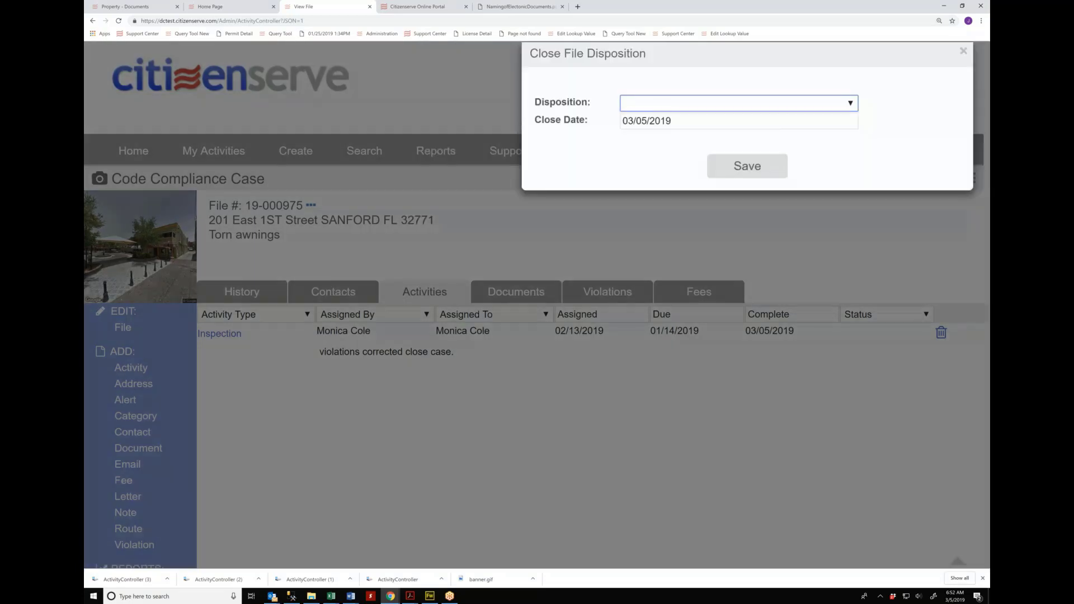
pyautogui.click(663, 107)
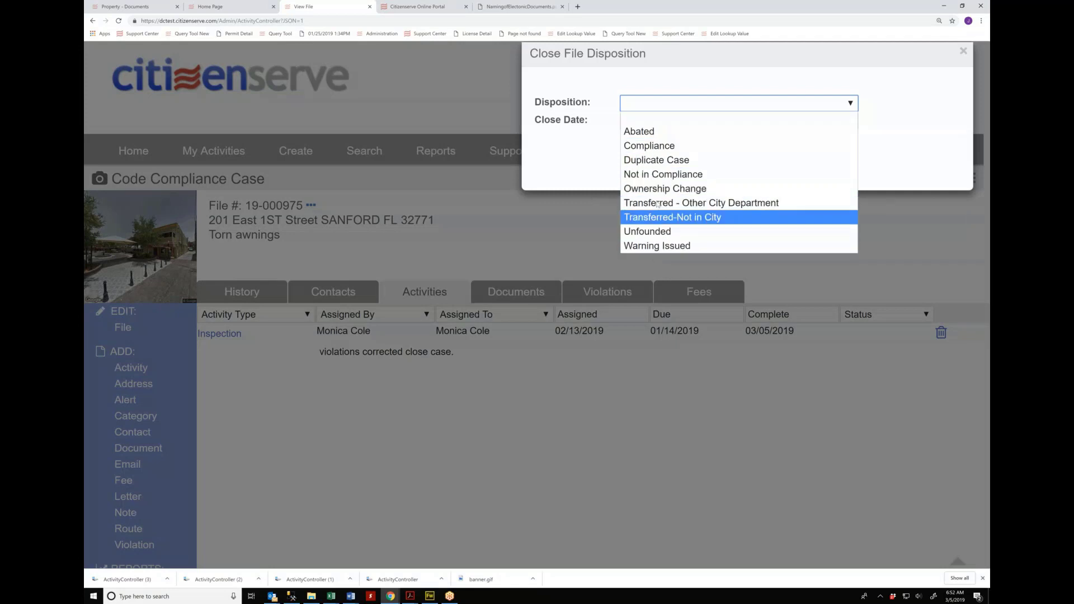
pyautogui.click(659, 146)
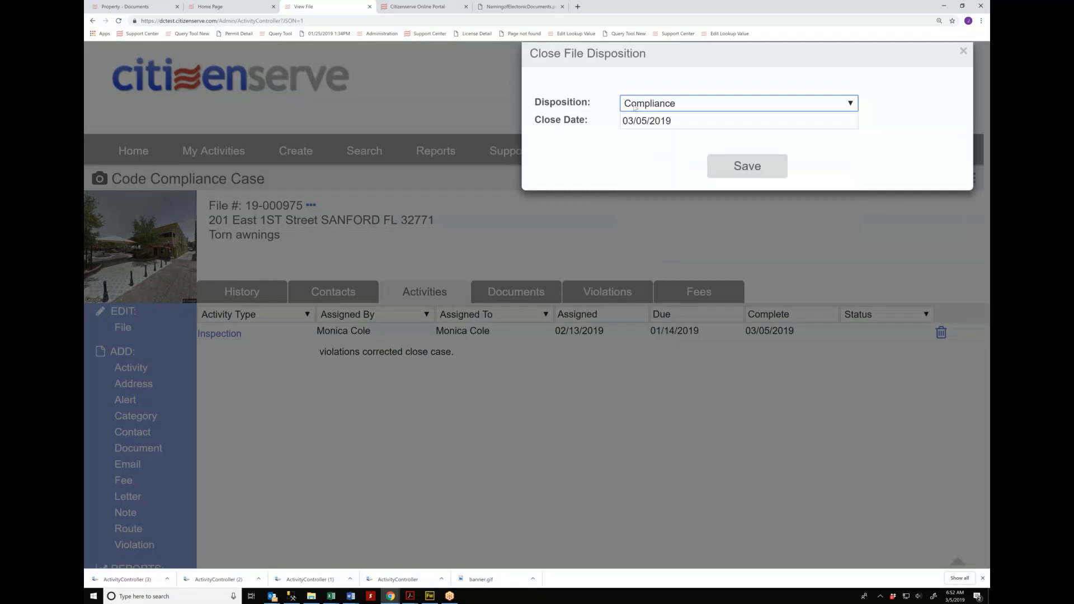
pyautogui.click(743, 173)
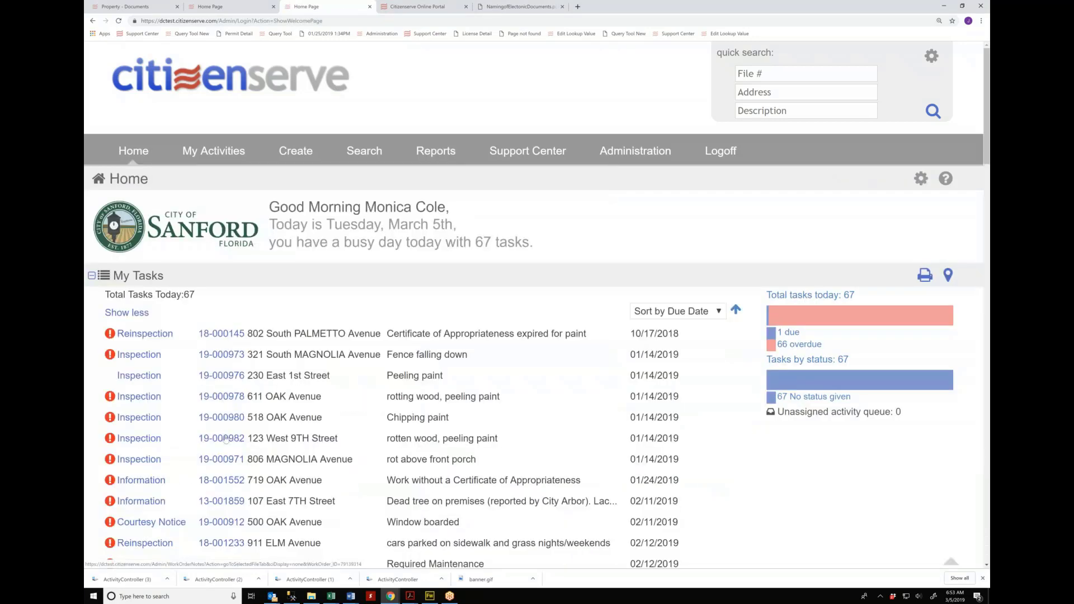
pyautogui.scroll(-1, 185, 384)
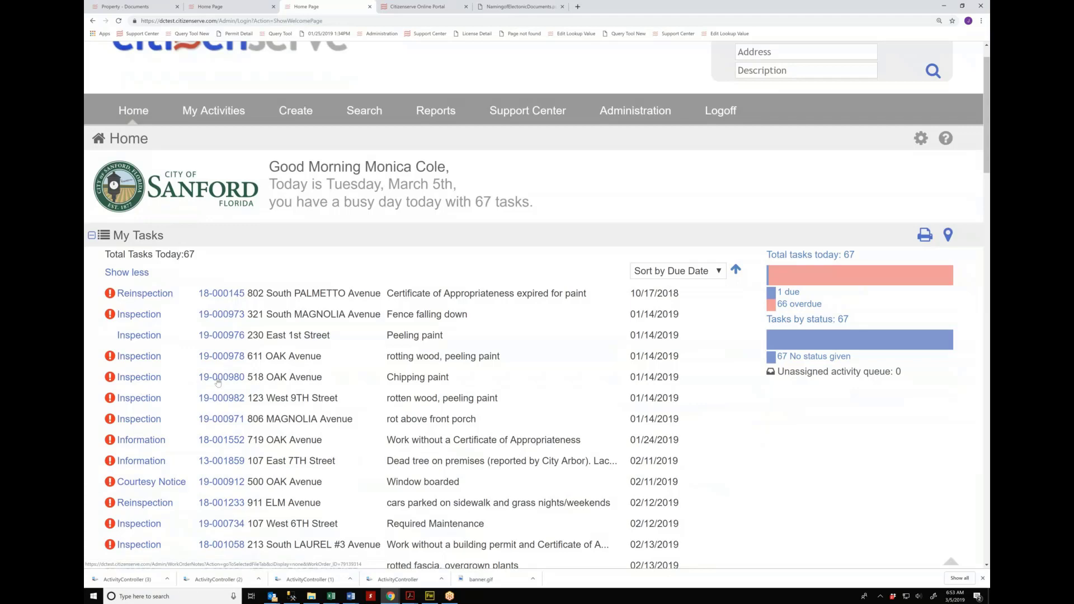
pyautogui.click(218, 380)
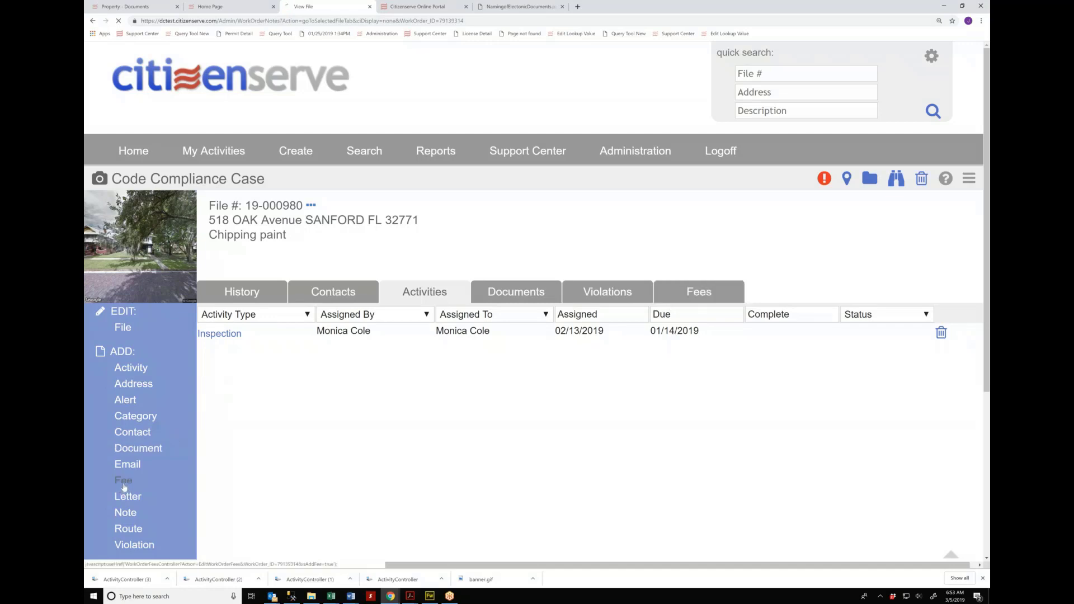
pyautogui.click(358, 358)
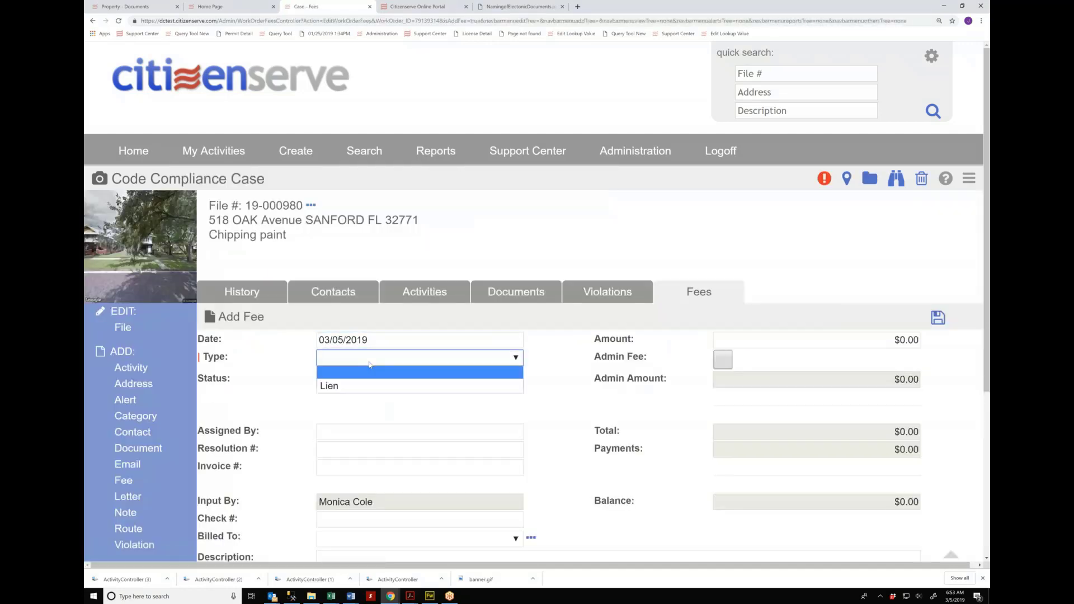
# Step: Set the fee type to Lien, amount $15,000, and status Filed
pyautogui.click(329, 386)
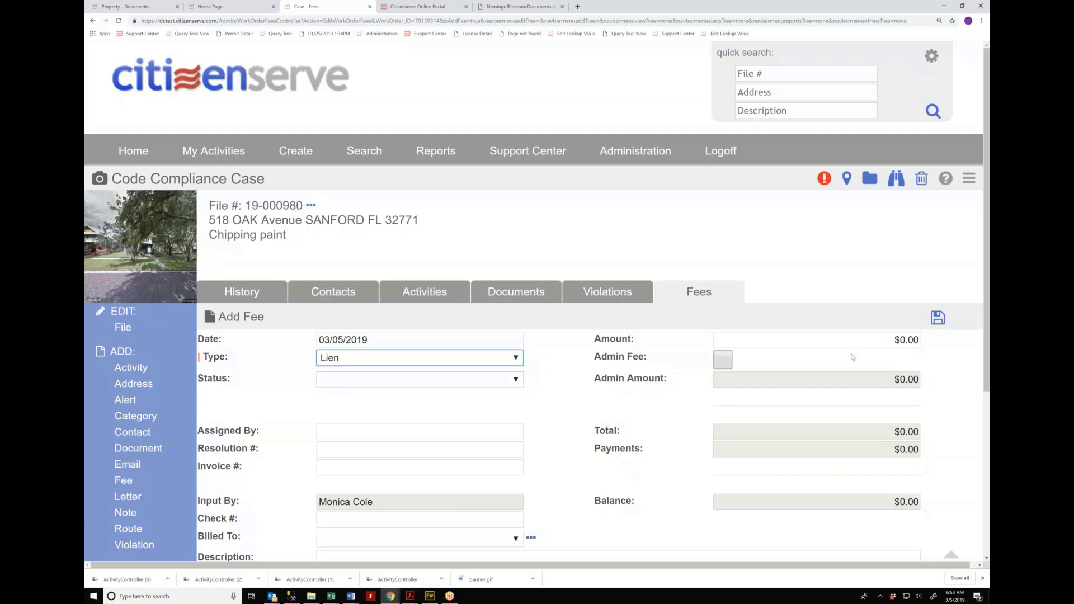
pyautogui.click(901, 342)
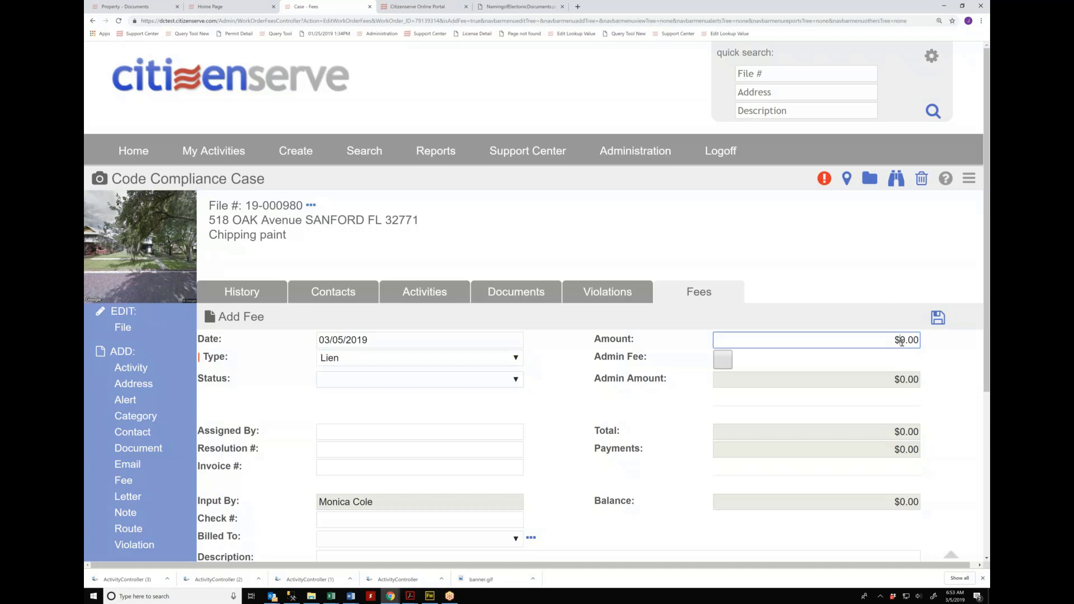
pyautogui.write('1500')
pyautogui.click(883, 379)
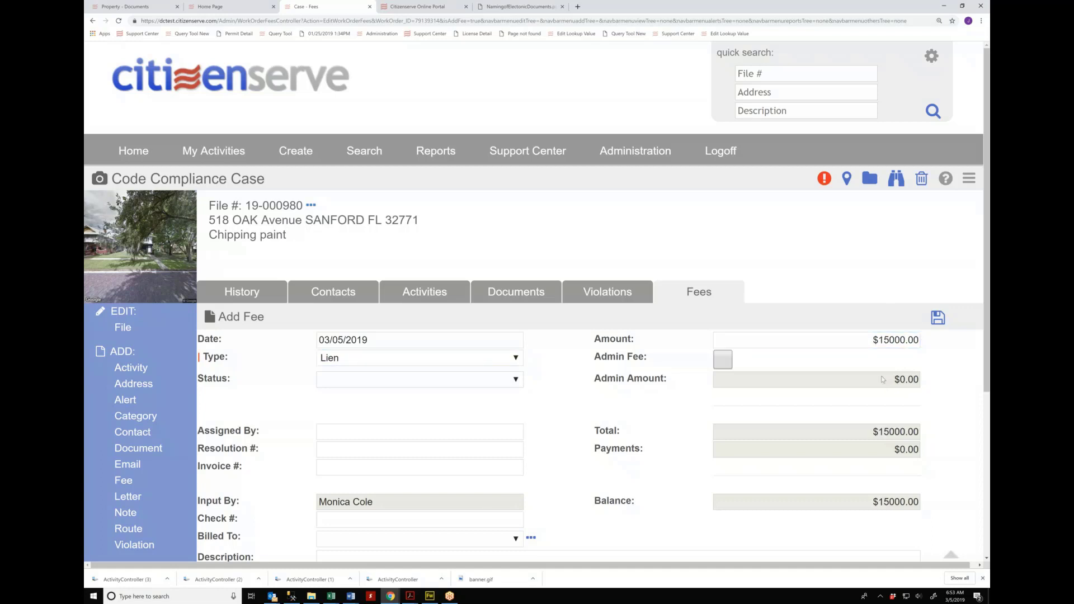
pyautogui.click(381, 382)
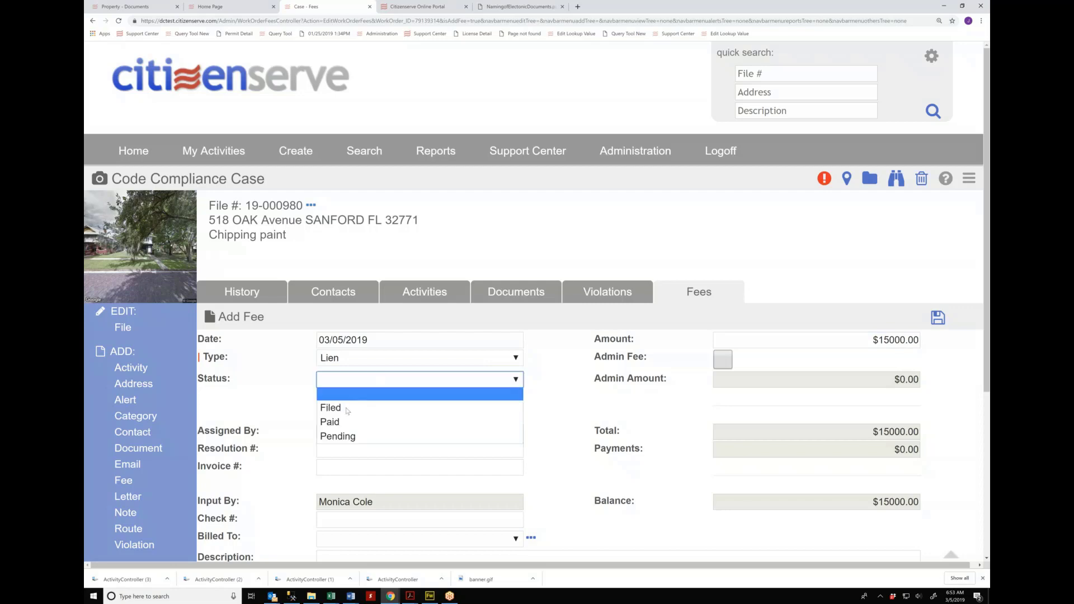
pyautogui.click(339, 407)
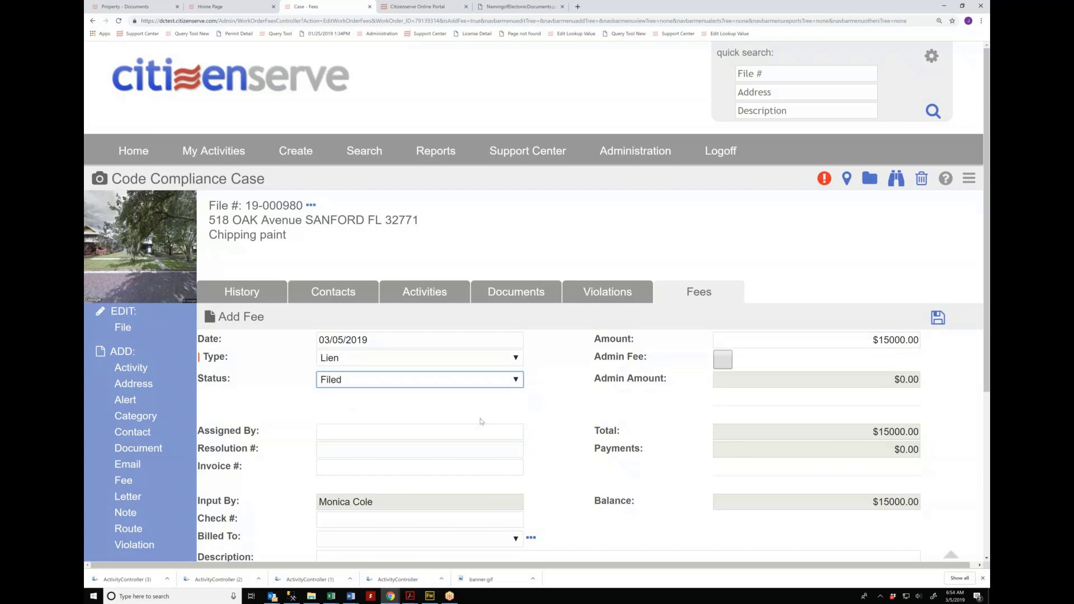
# Step: Bill the fee to the case contact, add a placeholder description, and save it
pyautogui.scroll(-2, 480, 421)
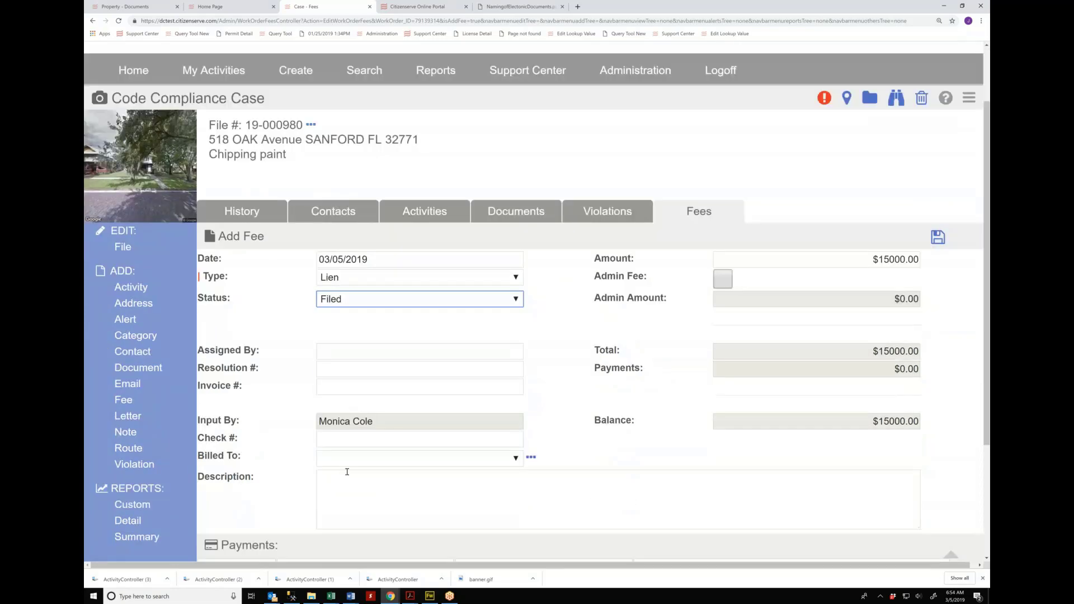
pyautogui.click(353, 460)
pyautogui.click(351, 487)
pyautogui.click(350, 490)
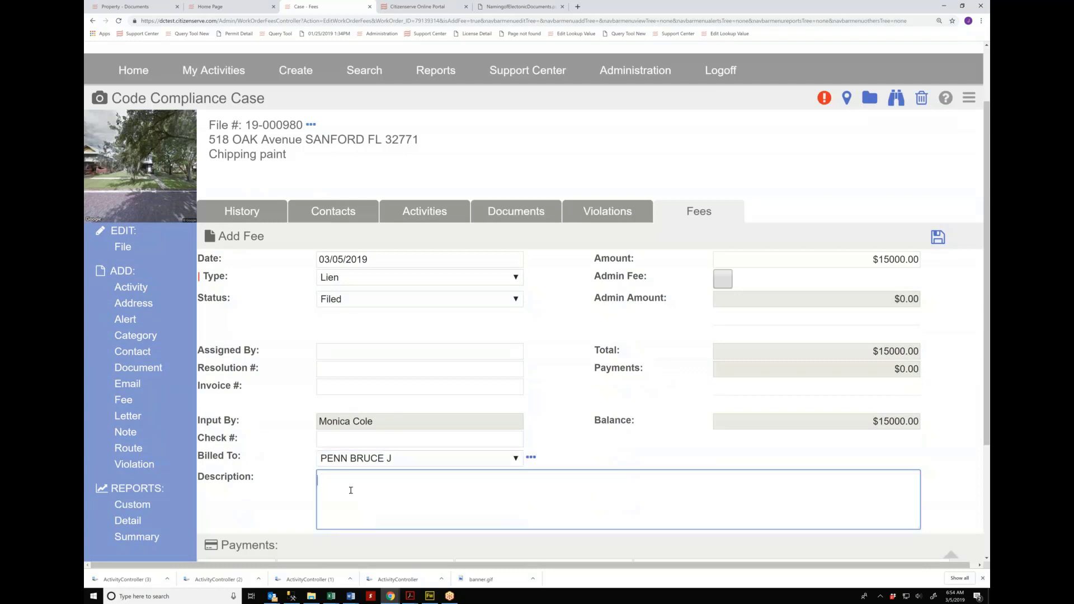
pyautogui.write('jsd;lfjk')
pyautogui.click(940, 240)
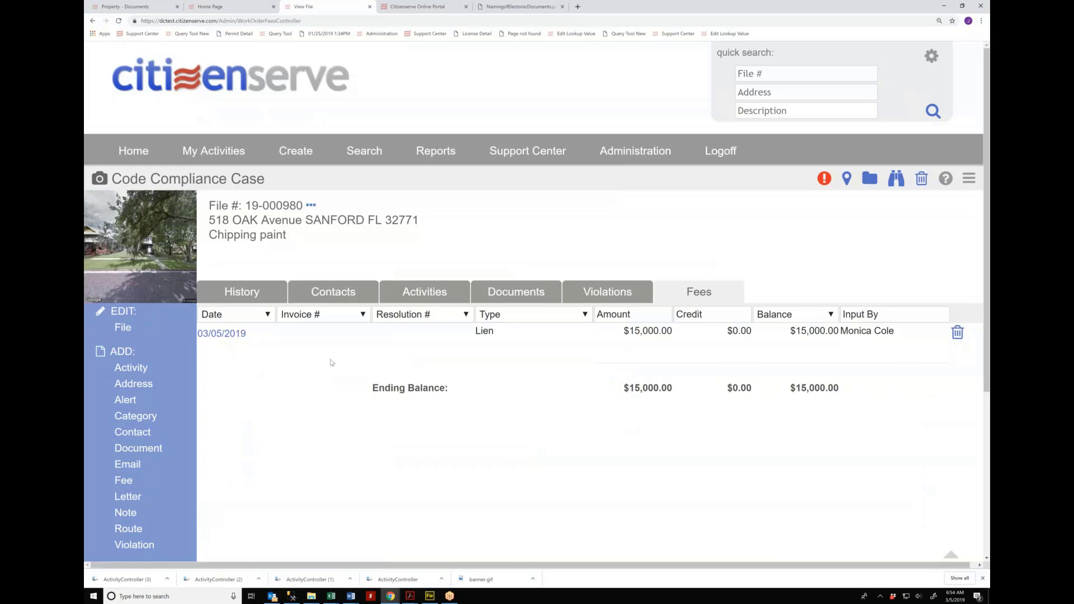
# Step: Record a $100 payment against the $15,000 Lien fee
pyautogui.click(231, 335)
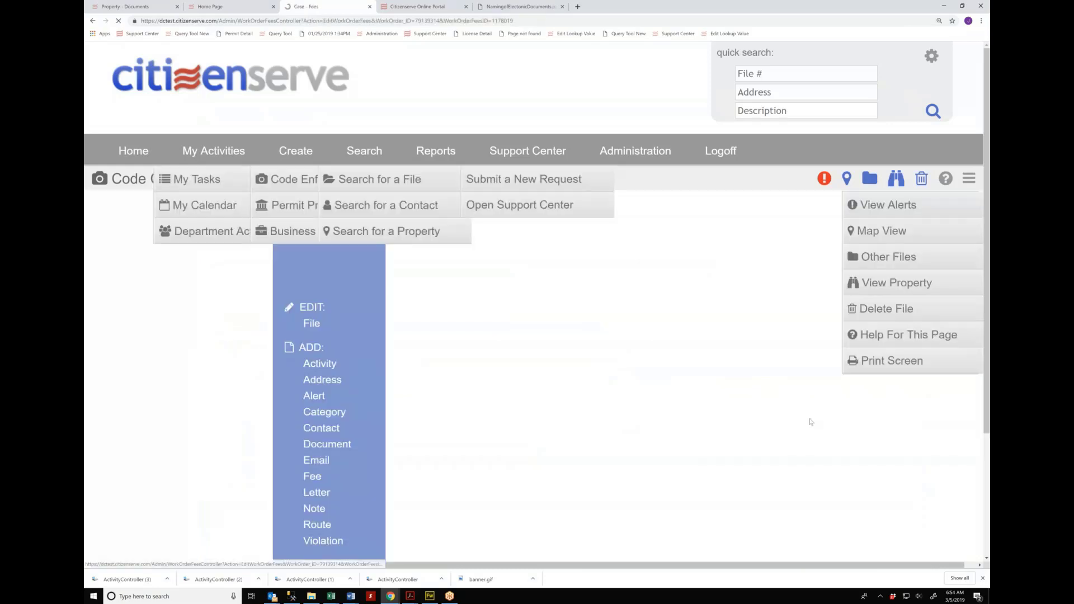
pyautogui.scroll(-3, 925, 467)
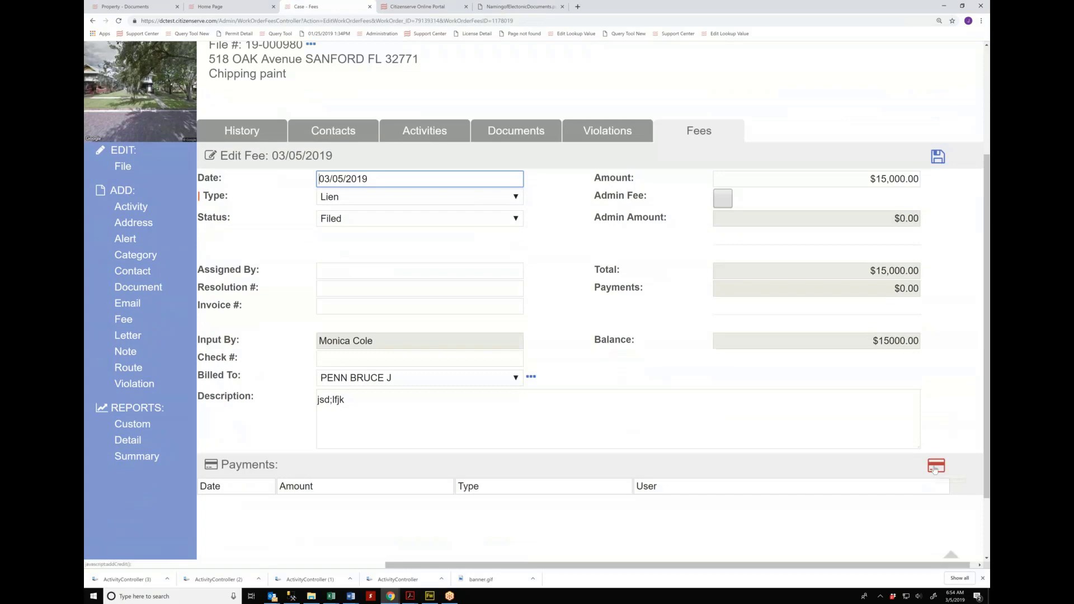
pyautogui.click(933, 468)
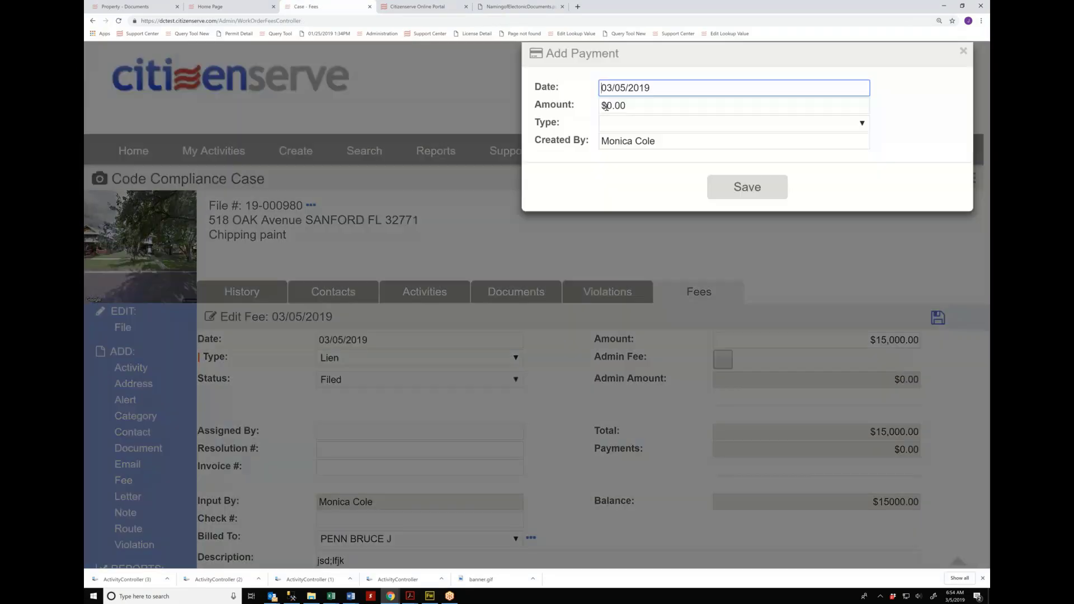
pyautogui.click(606, 106)
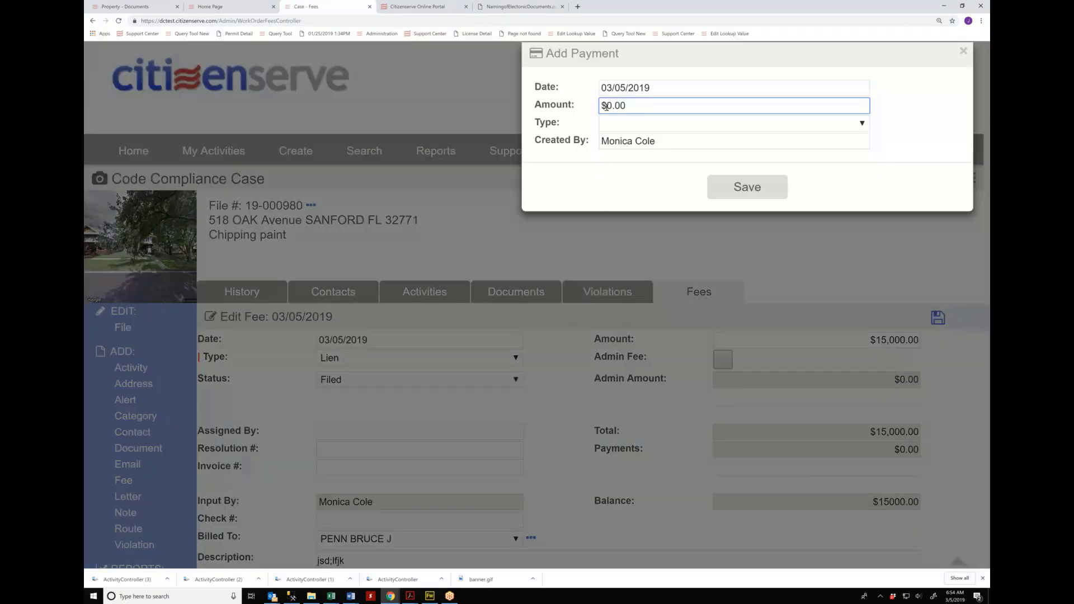
pyautogui.write('10')
pyautogui.click(747, 187)
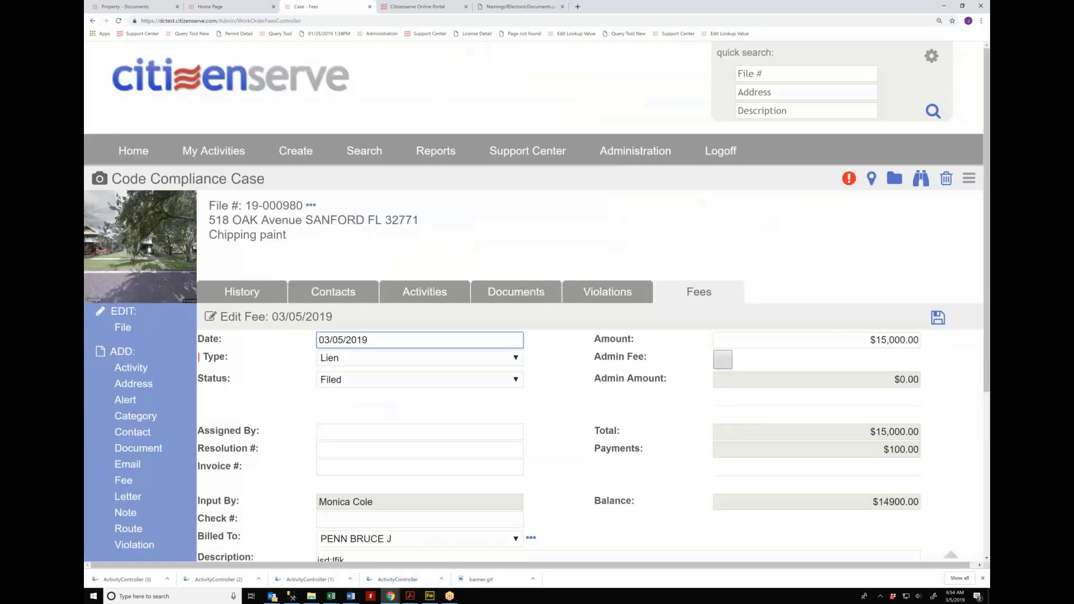
# Step: Review the Lien fee's updated $14,900.00 balance
pyautogui.scroll(-5, 452, 438)
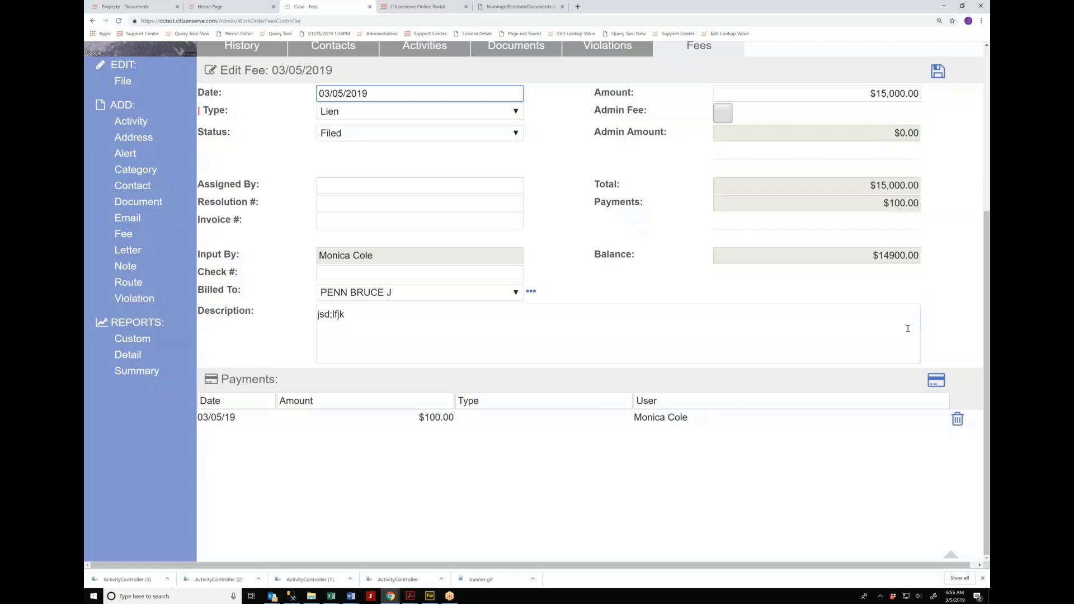
pyautogui.click(785, 306)
pyautogui.scroll(5, 786, 306)
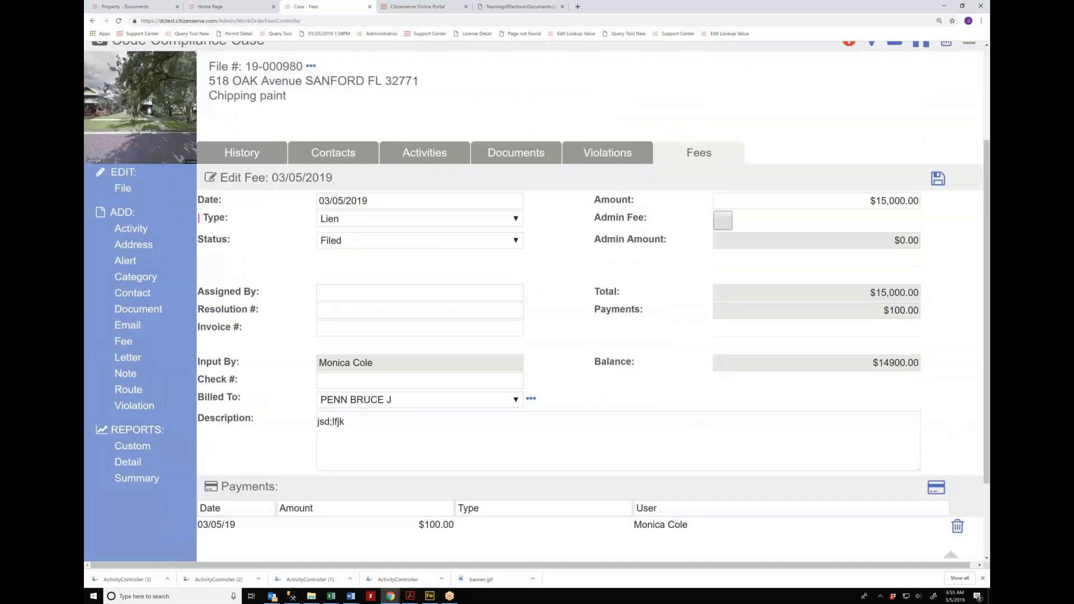
pyautogui.hscroll(-1, 329, 79)
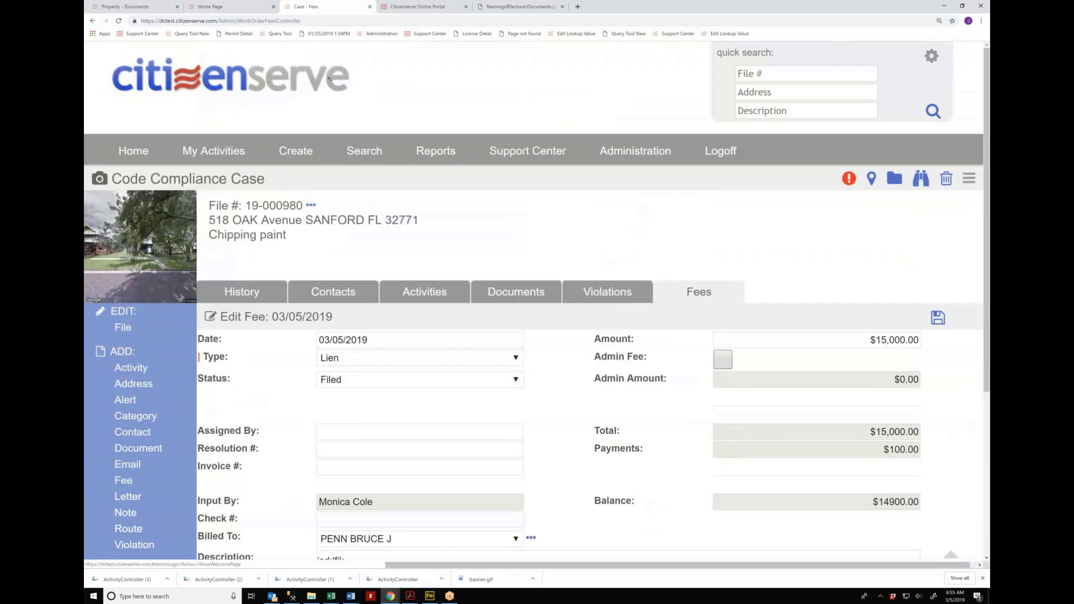
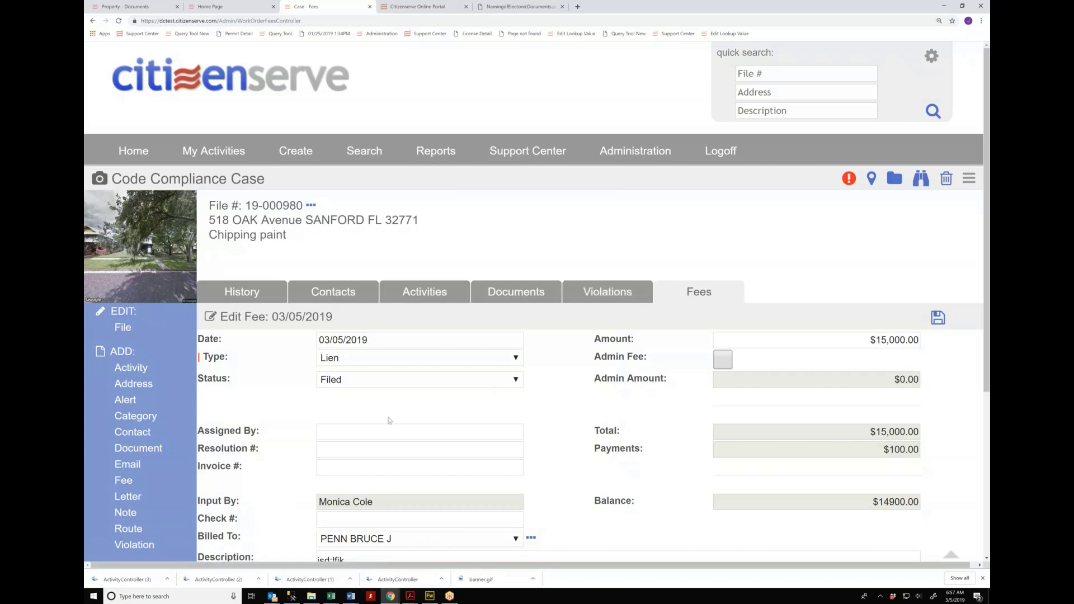
# Step: Open the Add Violations form and filter it to NFPA70 violations
pyautogui.moveTo(364, 152)
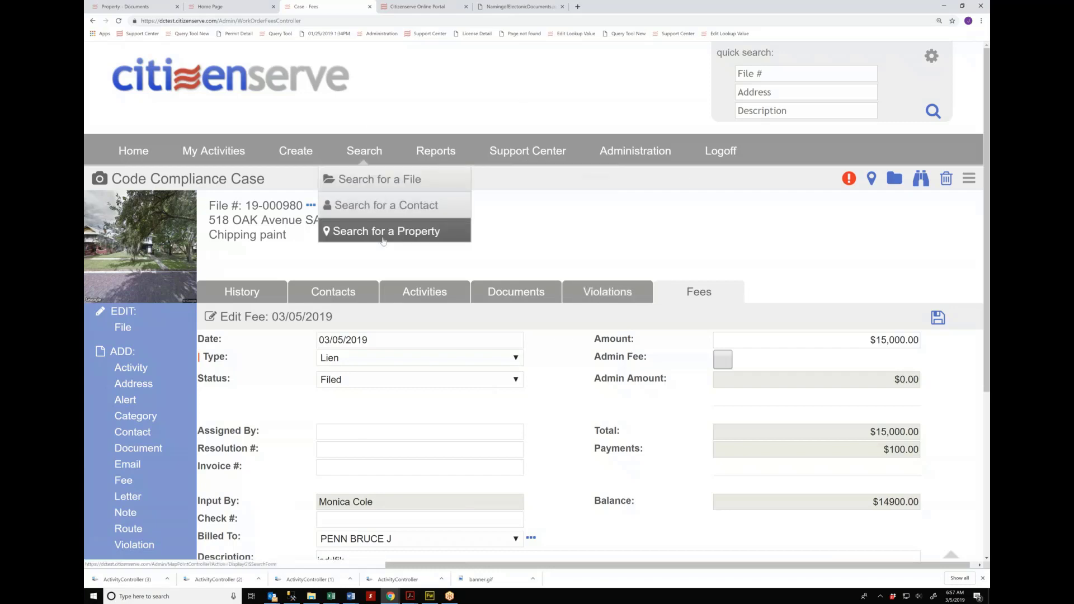
pyautogui.scroll(-1, 141, 473)
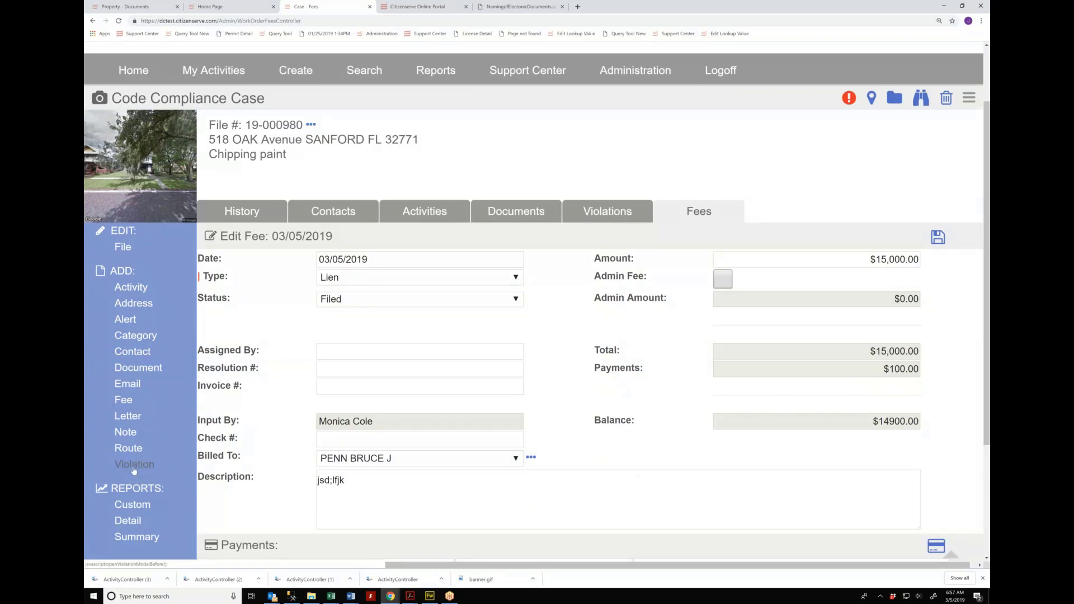
pyautogui.click(134, 466)
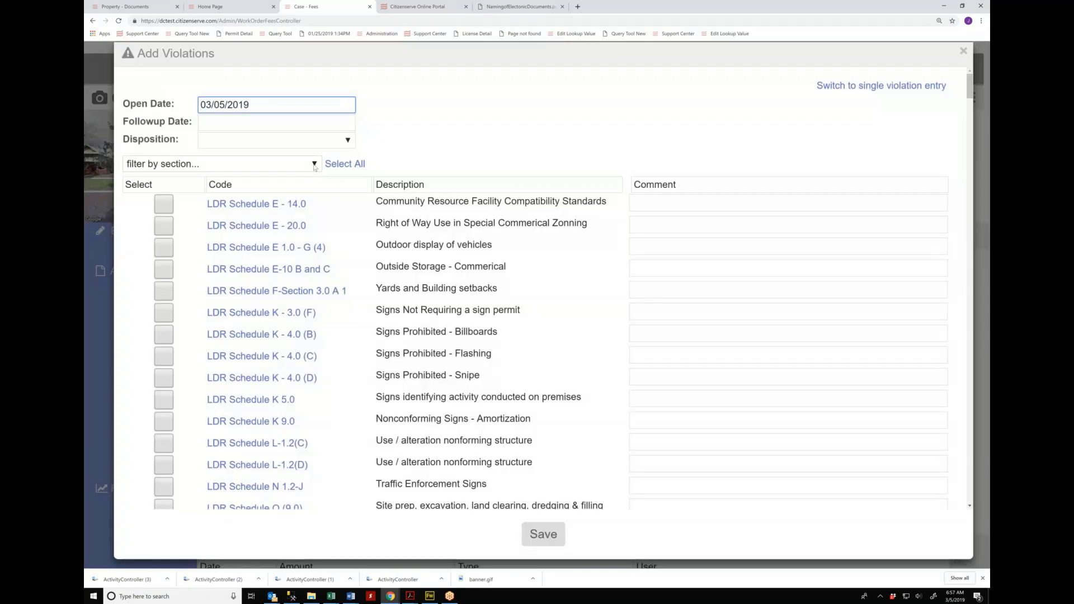
pyautogui.click(315, 165)
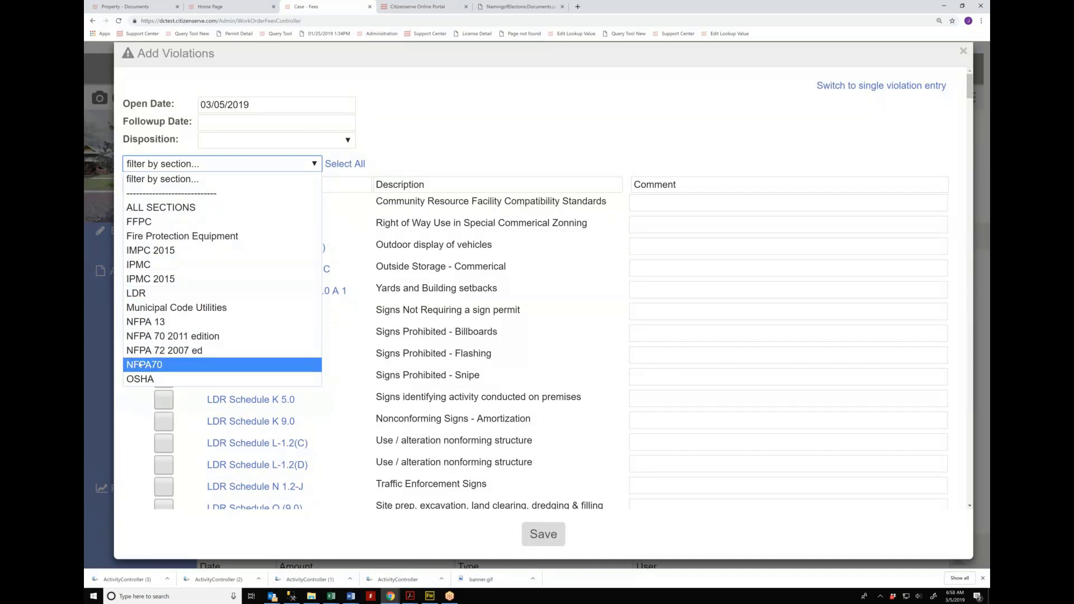
pyautogui.click(140, 365)
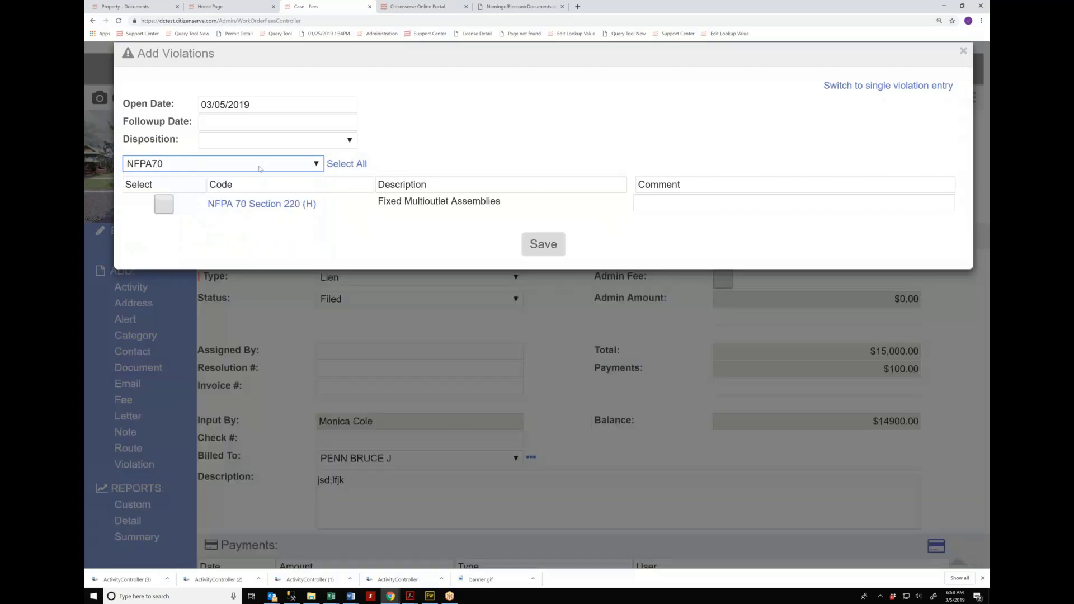
# Step: Switch the filter to Municipal Code Utilities, then reset it to show all sections
pyautogui.click(260, 169)
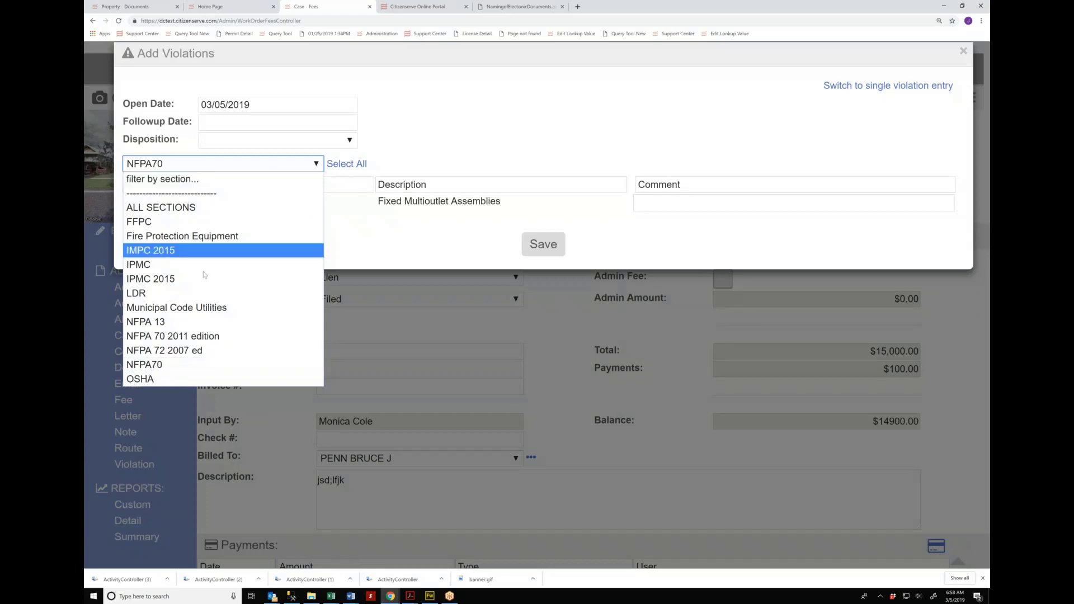
pyautogui.click(184, 308)
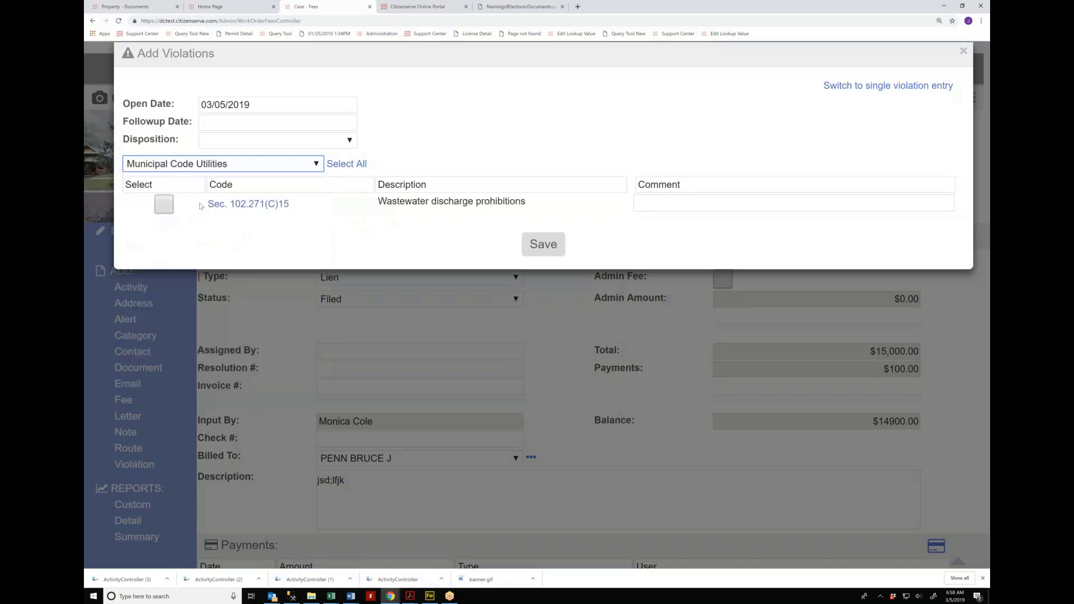
pyautogui.click(223, 170)
pyautogui.click(224, 176)
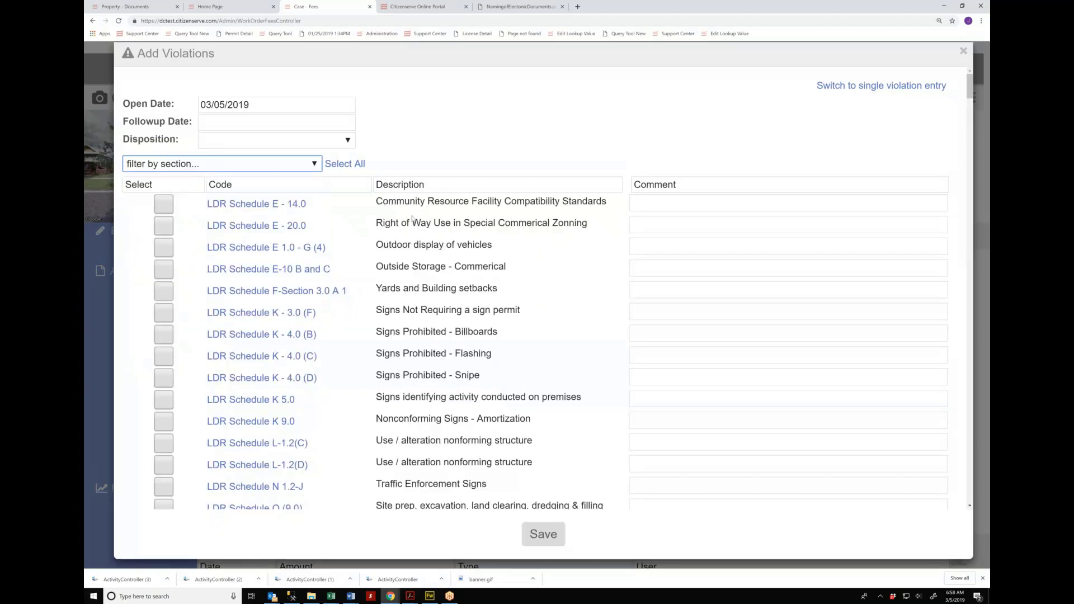
pyautogui.scroll(-6, 411, 223)
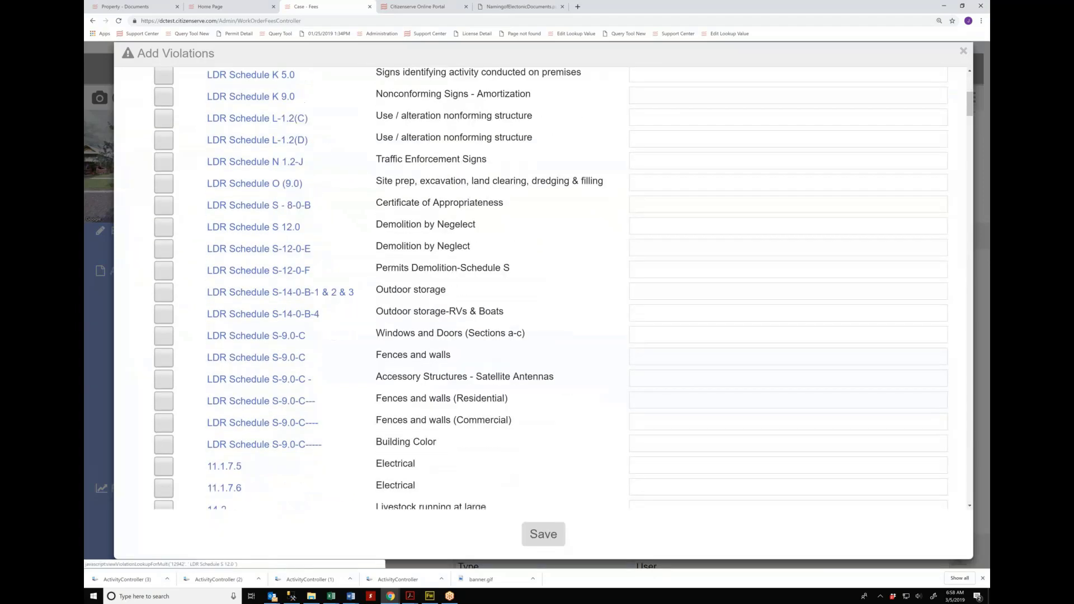
pyautogui.scroll(-4, 277, 232)
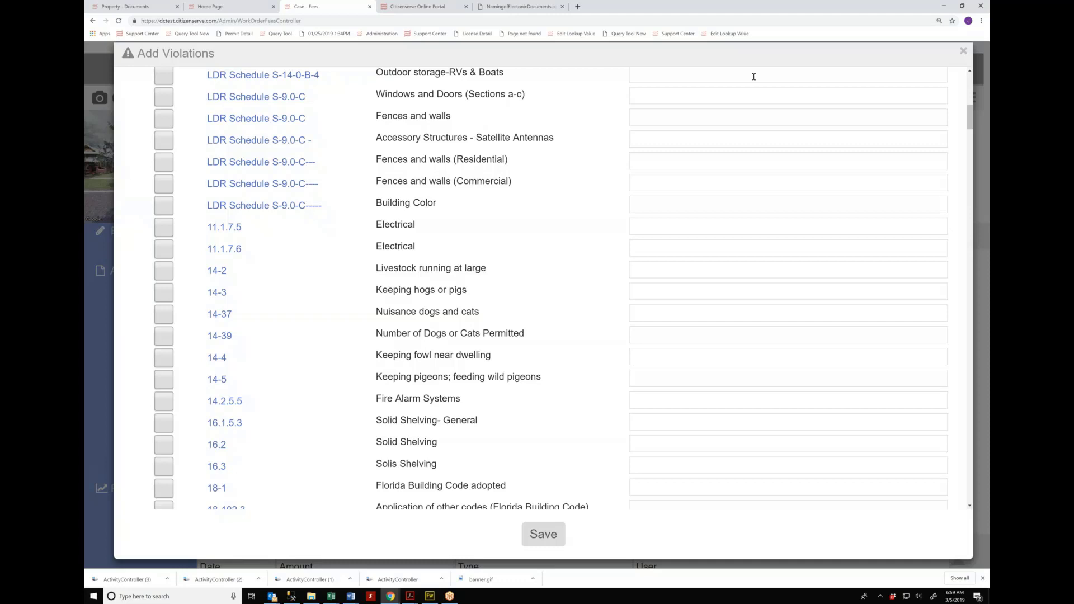
# Step: Close the violations form without adding any and start a new activity on the case
pyautogui.click(102, 327)
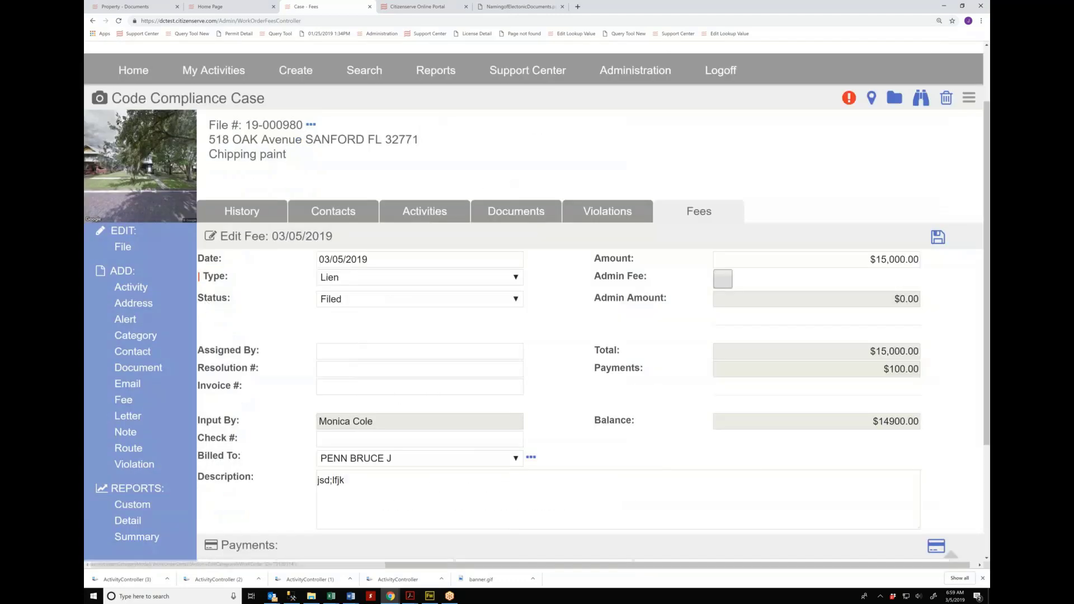
pyautogui.click(131, 287)
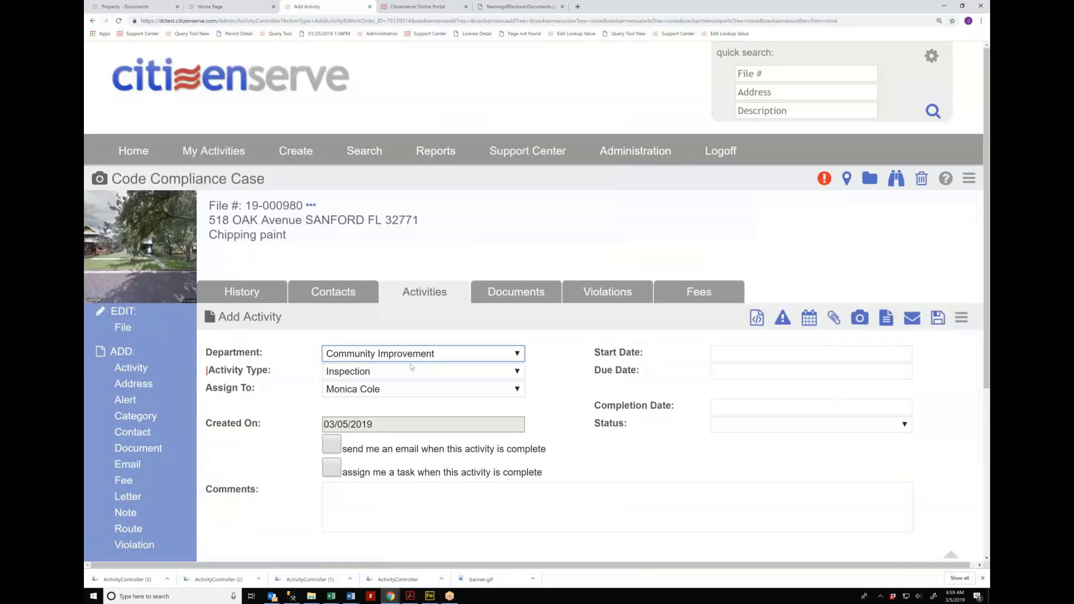
pyautogui.click(387, 390)
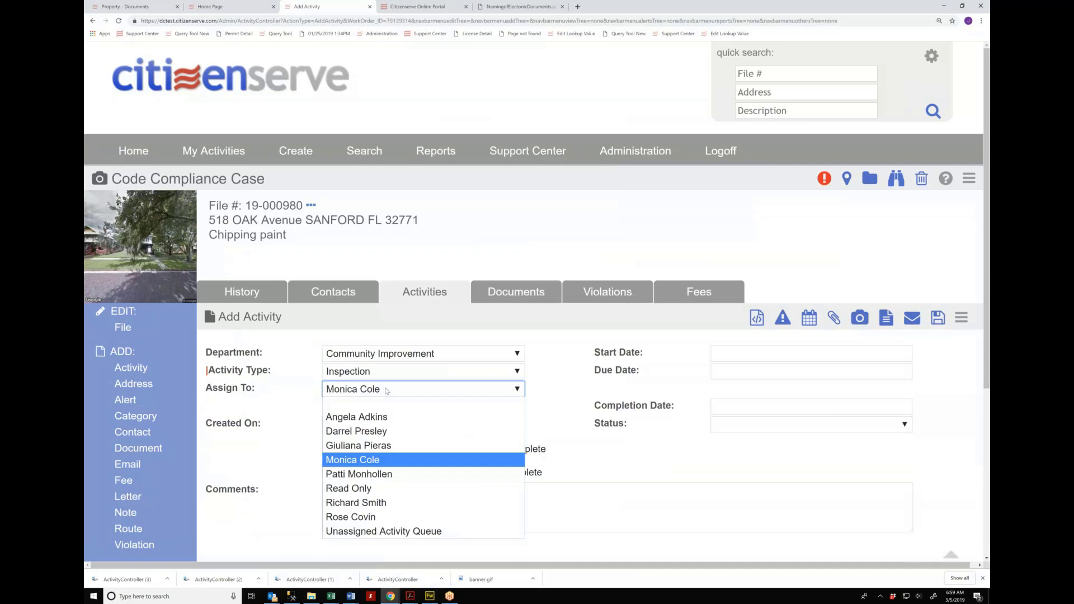
# Step: Set the activity's department to Building and assign it to a Building staff member
pyautogui.click(386, 355)
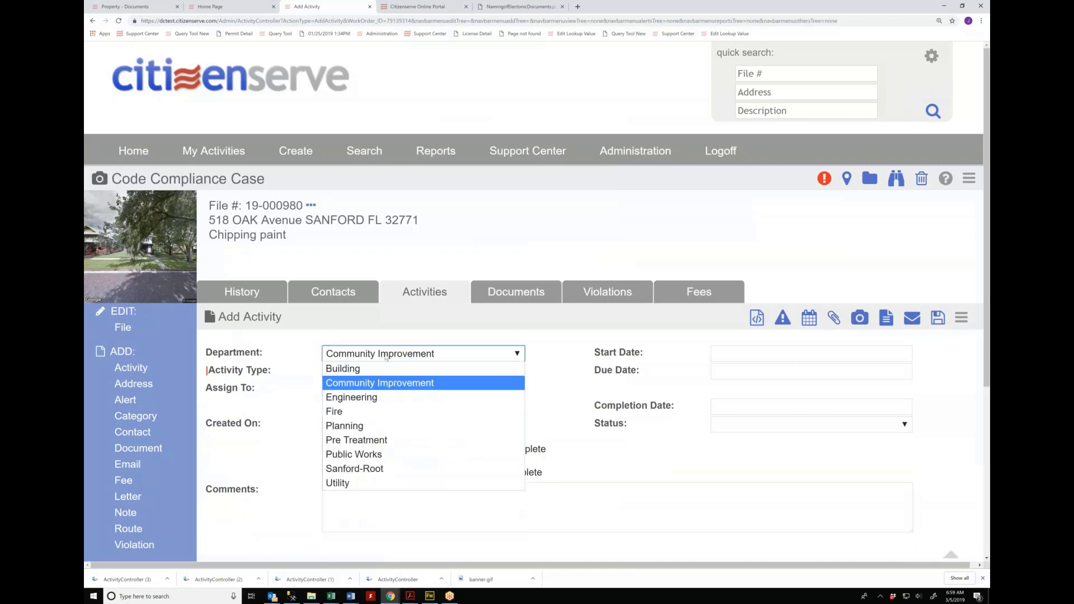
pyautogui.click(350, 372)
pyautogui.click(338, 392)
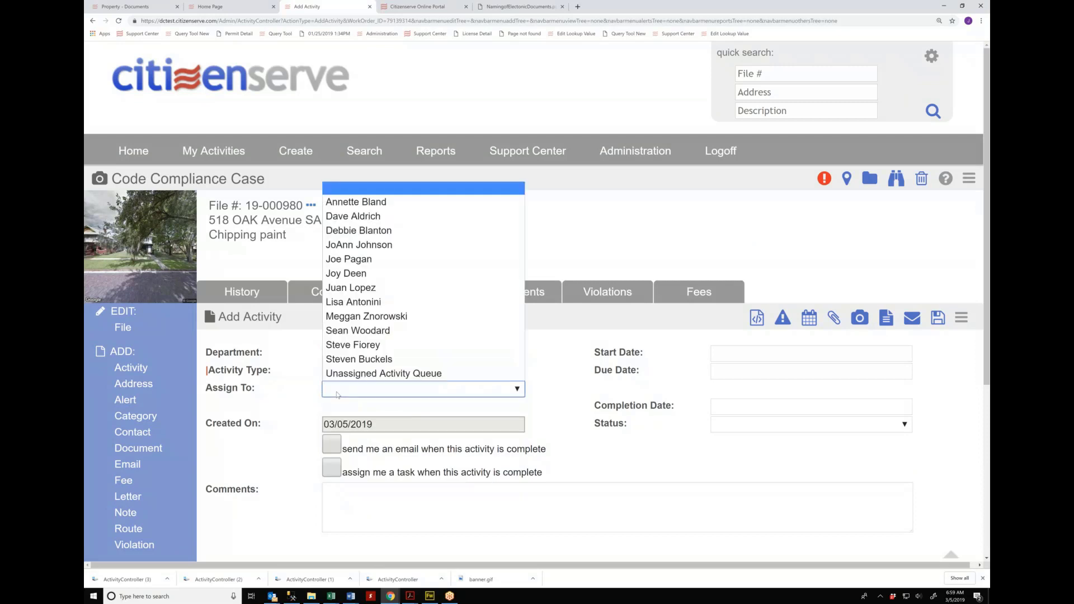
pyautogui.click(350, 273)
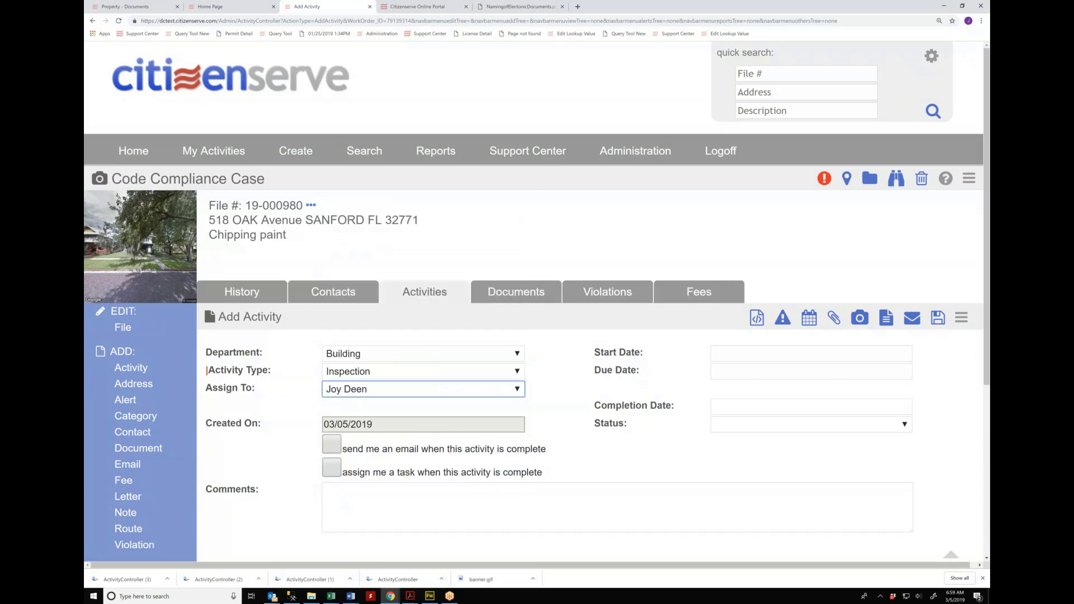
pyautogui.click(391, 355)
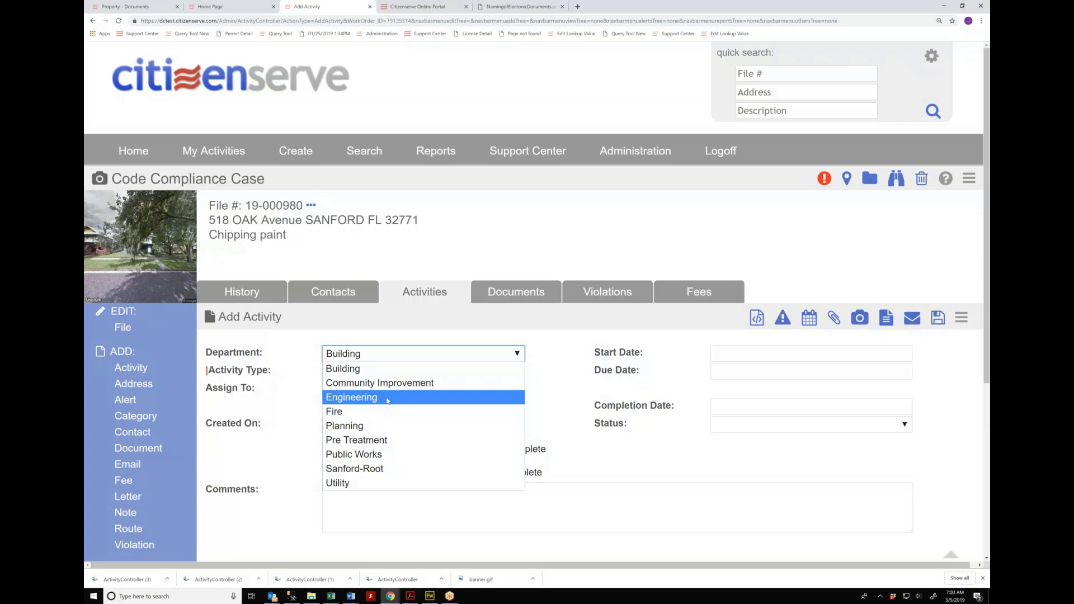
pyautogui.click(281, 386)
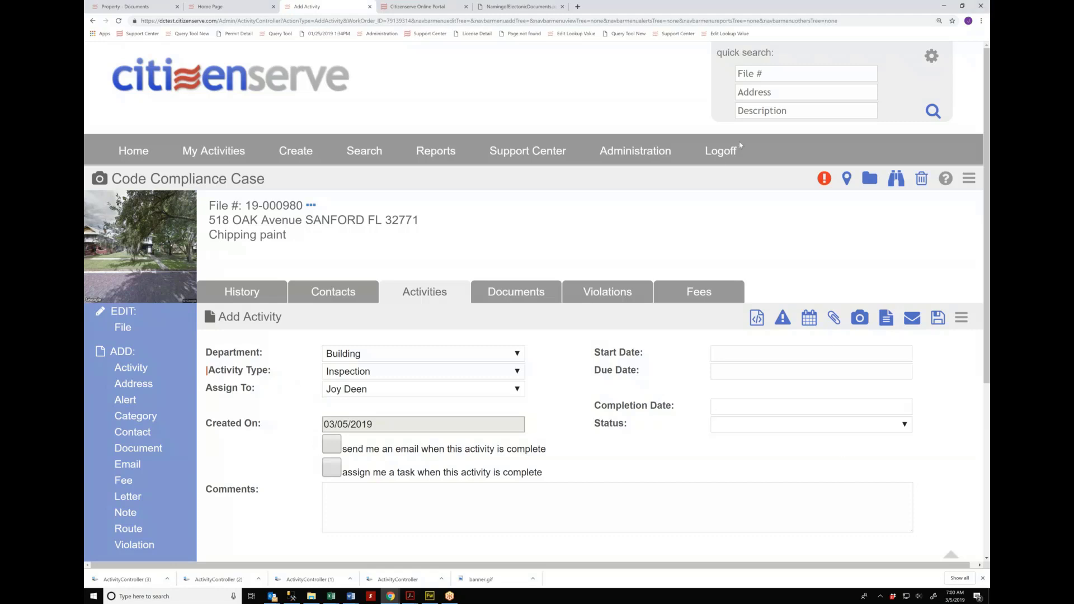
# Step: Log off and sign back in with the username and password
pyautogui.click(719, 157)
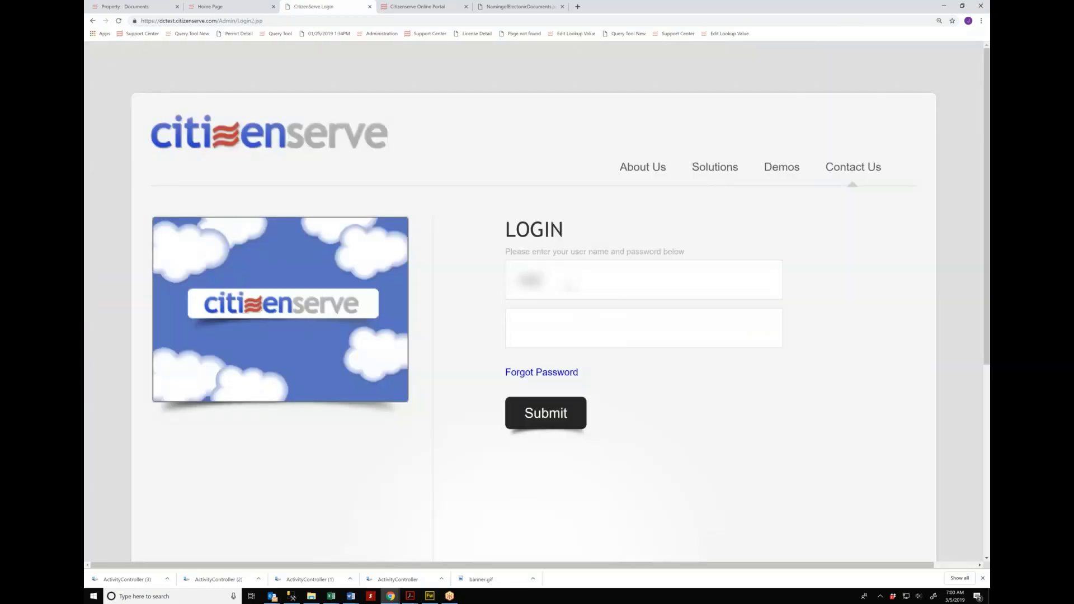
pyautogui.write('[blurred]')
pyautogui.press('Tab')
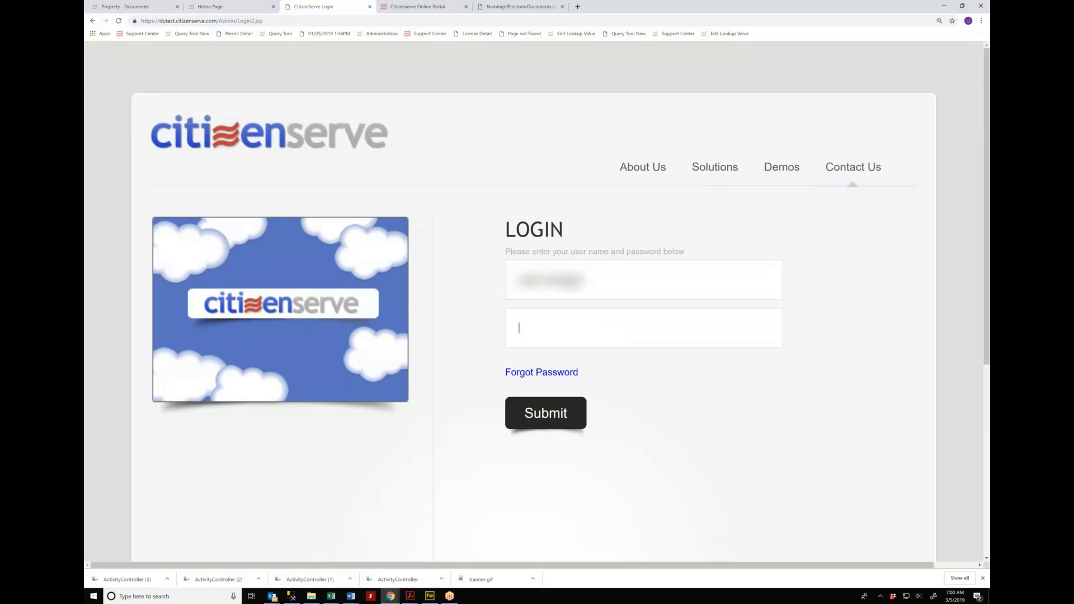
pyautogui.write('••••••••')
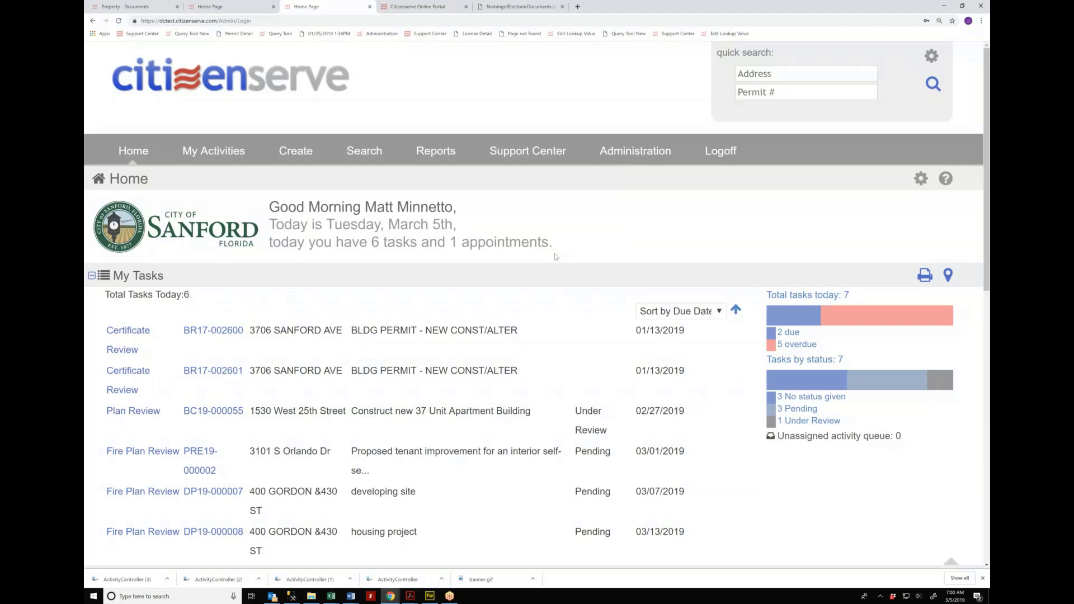
# Step: Scroll the Home dashboard to find the Fire Plan Review task for PRE19-000002
pyautogui.scroll(-1, 556, 256)
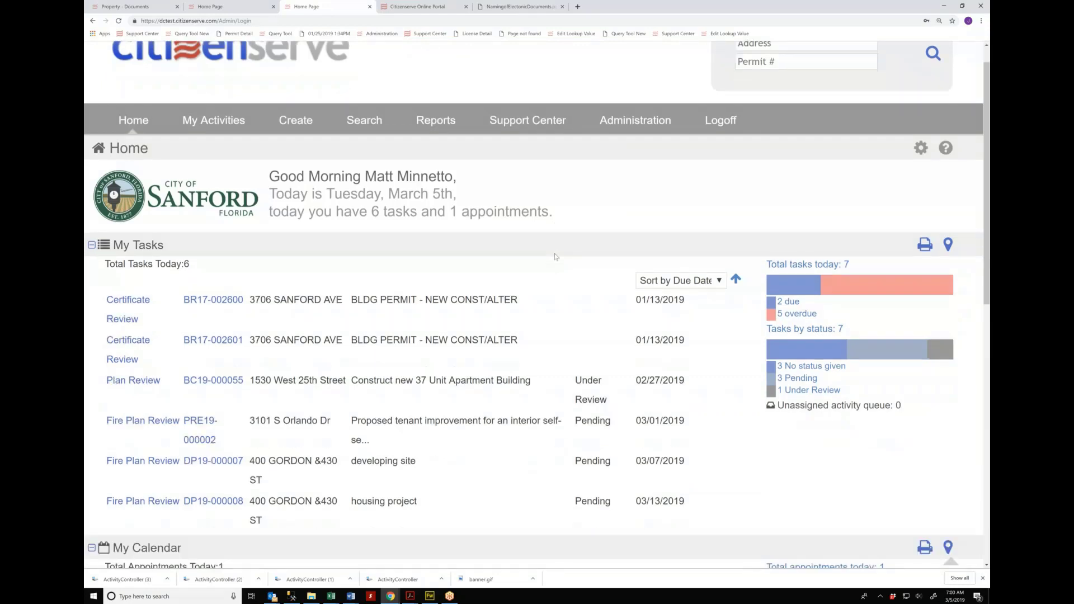
pyautogui.scroll(-3, 555, 257)
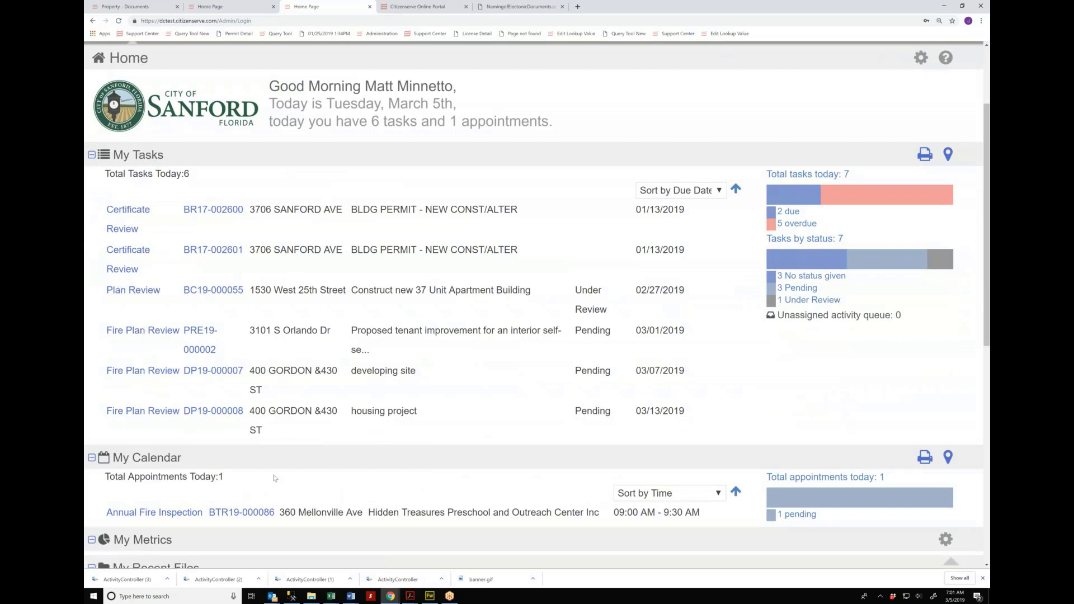
pyautogui.scroll(-2, 275, 478)
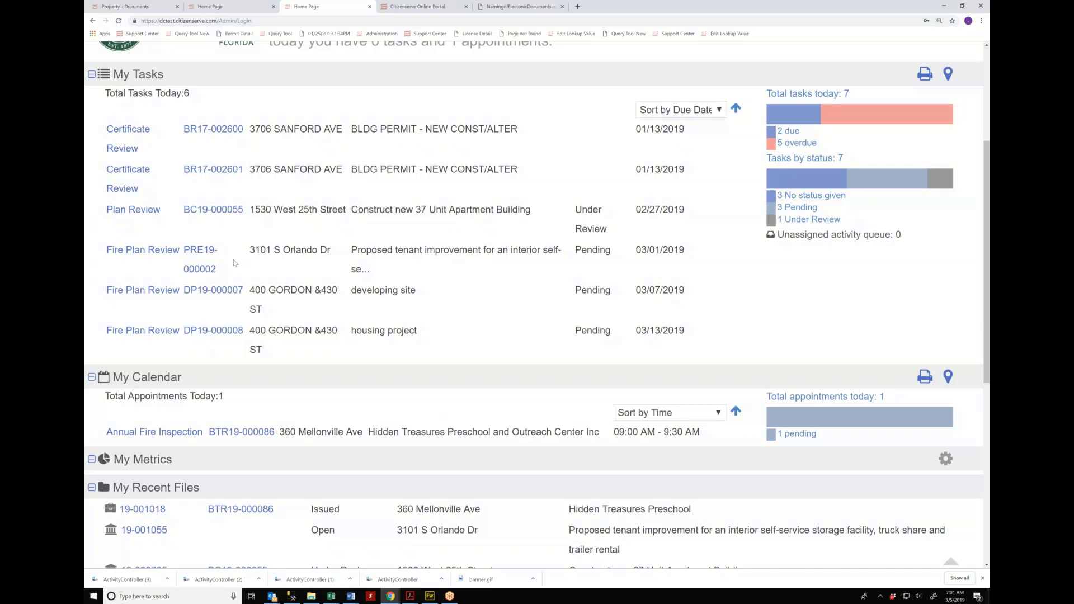
pyautogui.scroll(1, 234, 262)
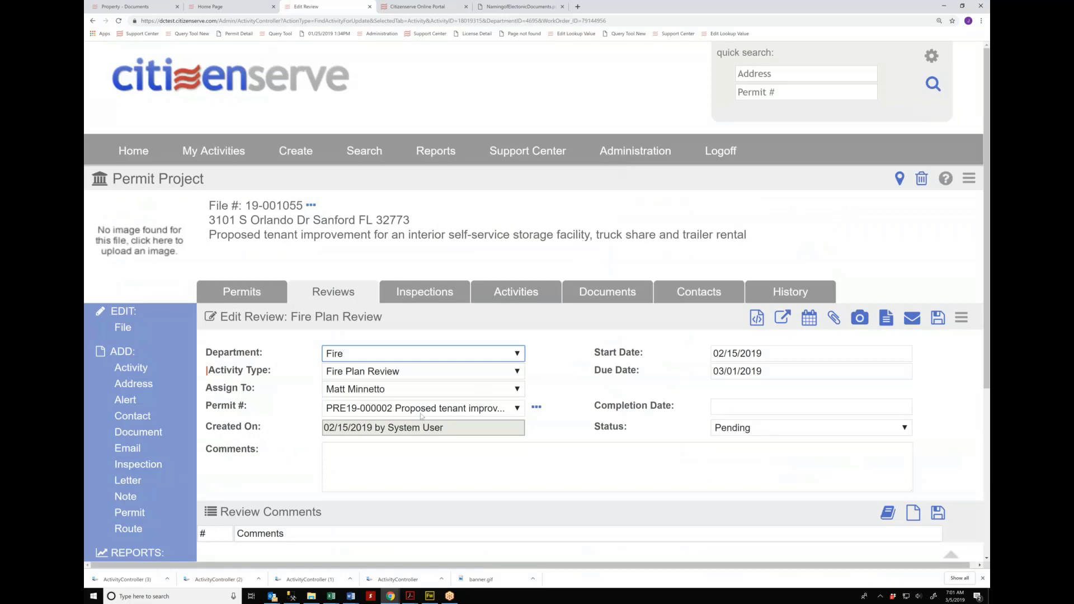
pyautogui.scroll(-1, 421, 415)
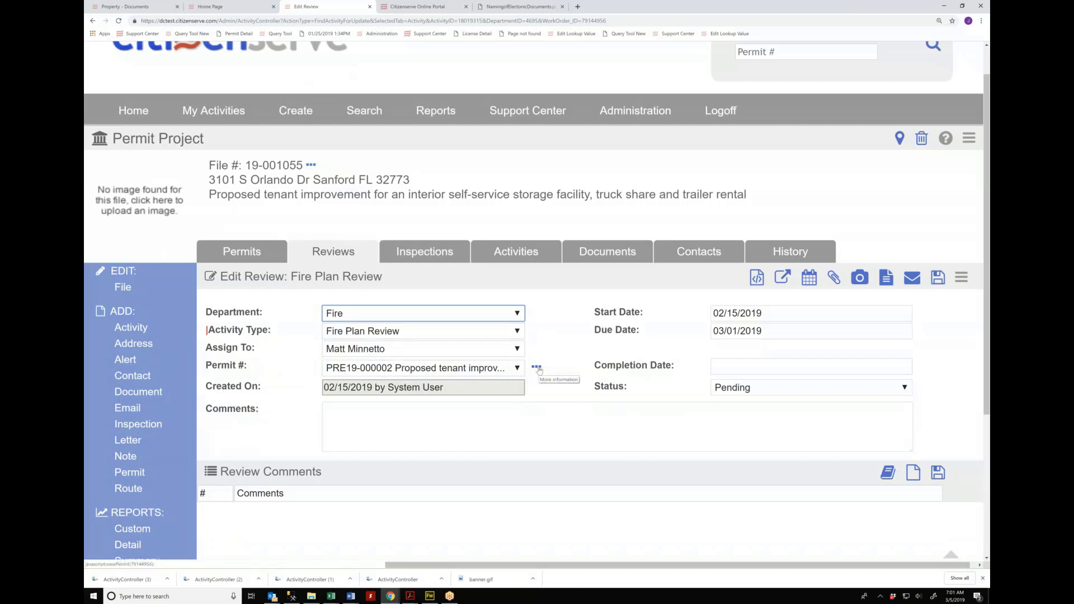
pyautogui.click(536, 368)
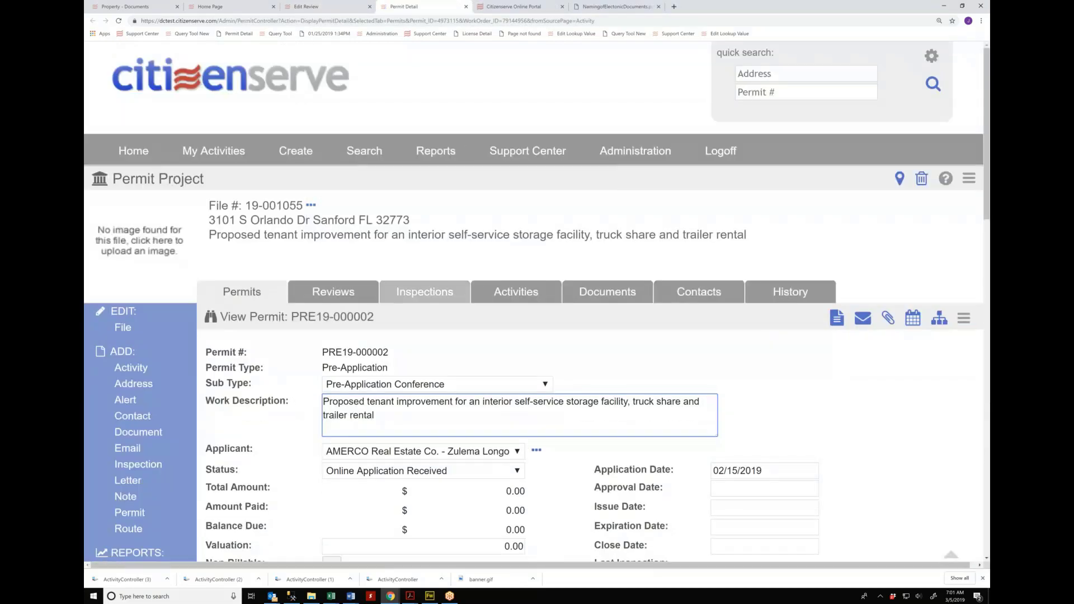
pyautogui.scroll(-1, 471, 302)
pyautogui.scroll(-3, 471, 302)
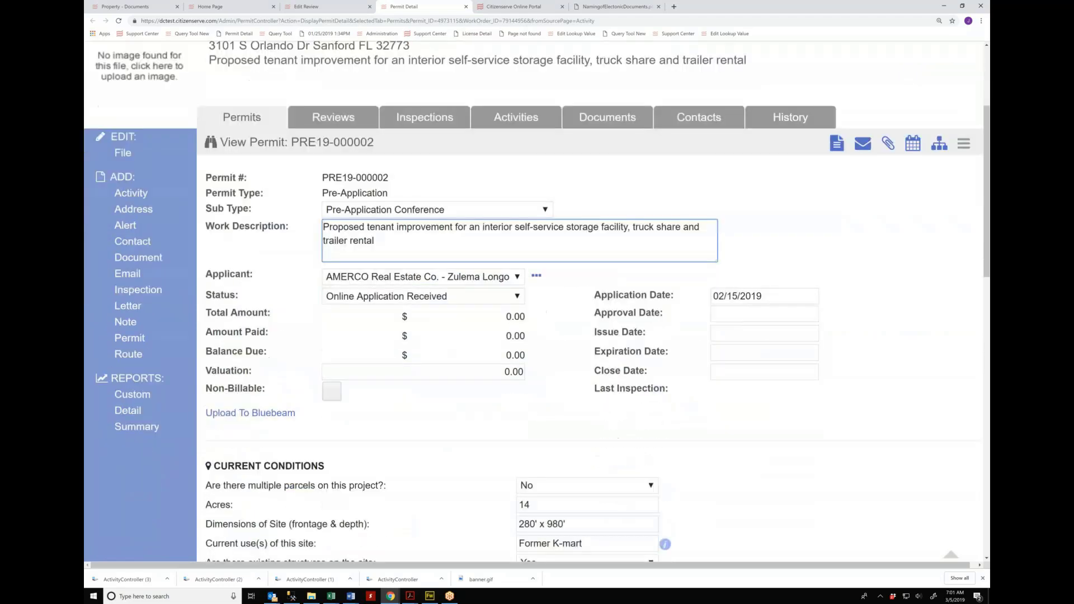
pyautogui.scroll(-1, 470, 303)
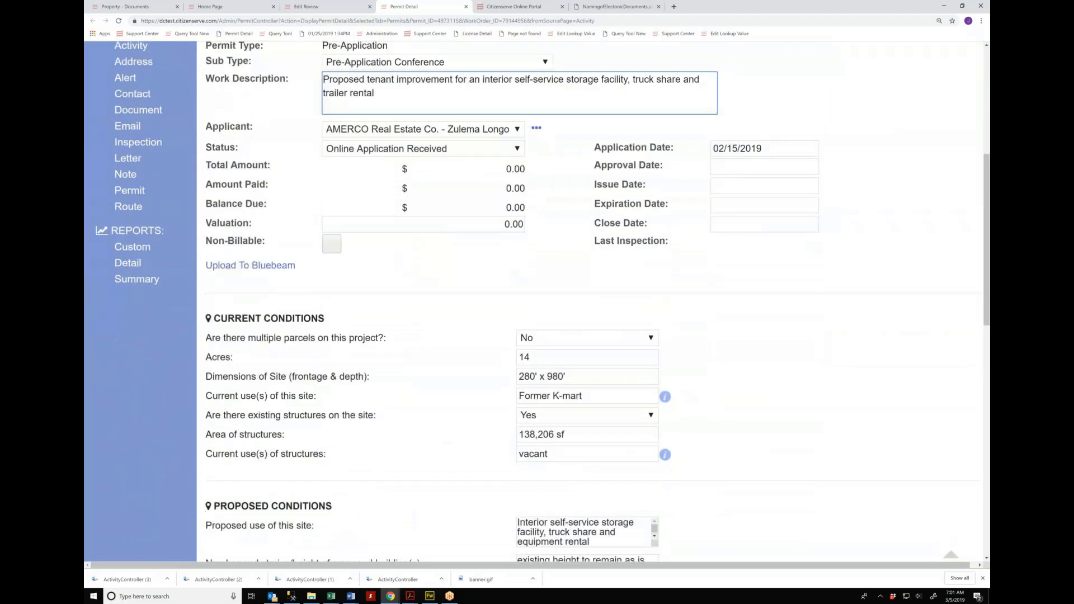
pyautogui.scroll(-1, 413, 266)
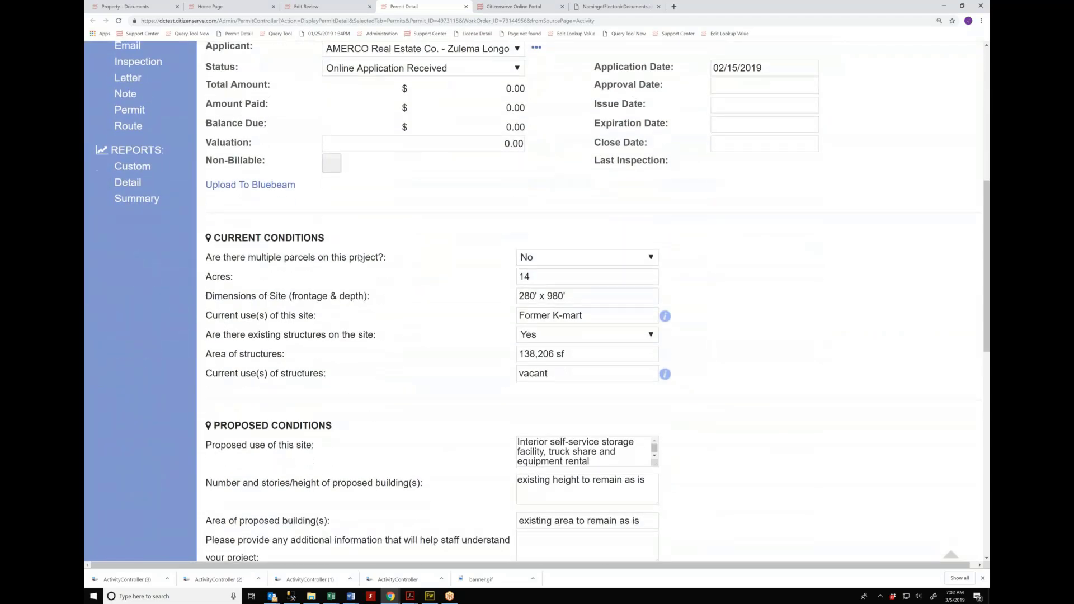
pyautogui.scroll(-2, 412, 263)
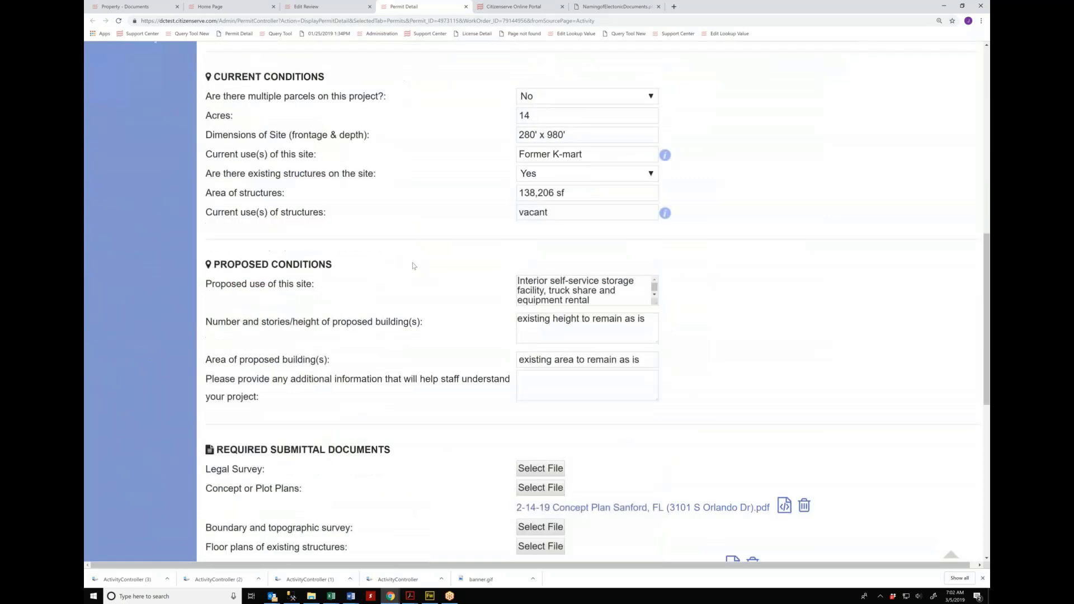
pyautogui.scroll(-1, 632, 386)
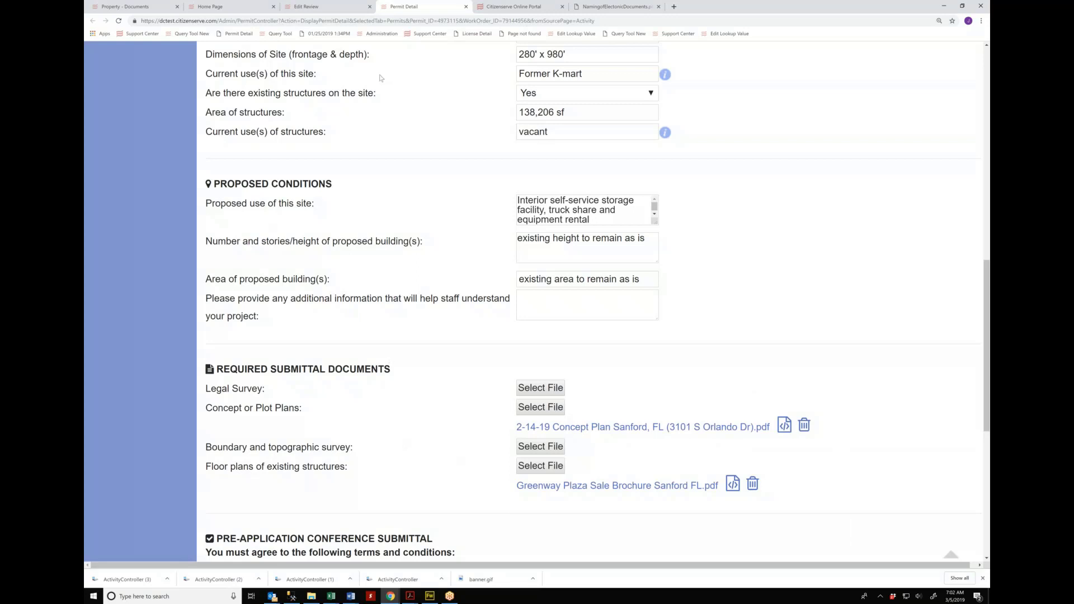
# Step: Set the review to Approved with today's completion date, save it, and return Home
pyautogui.click(323, 7)
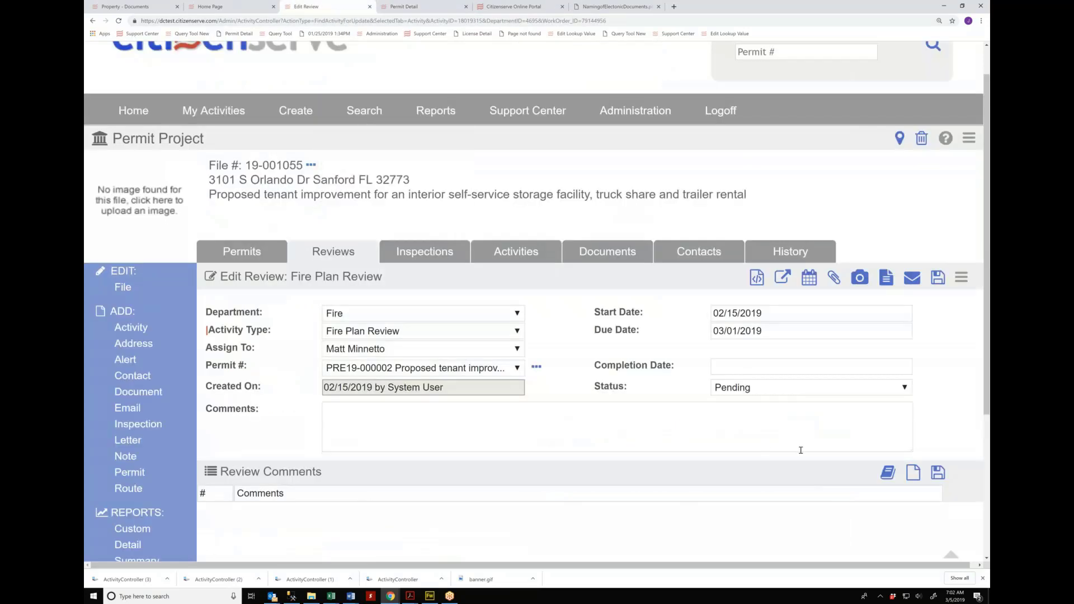
pyautogui.scroll(-1, 537, 302)
pyautogui.click(722, 347)
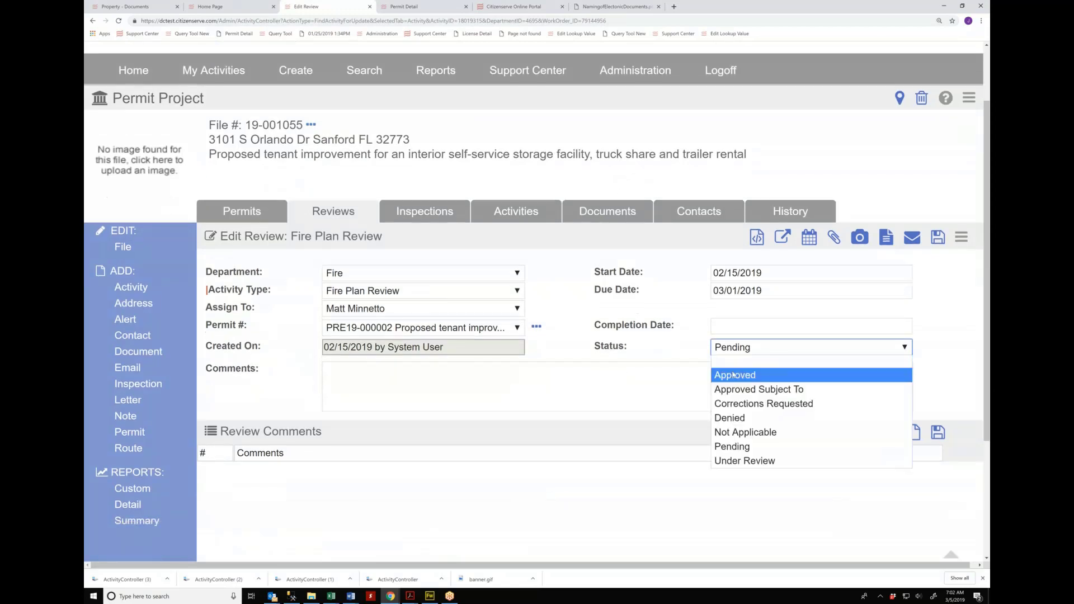
pyautogui.click(717, 370)
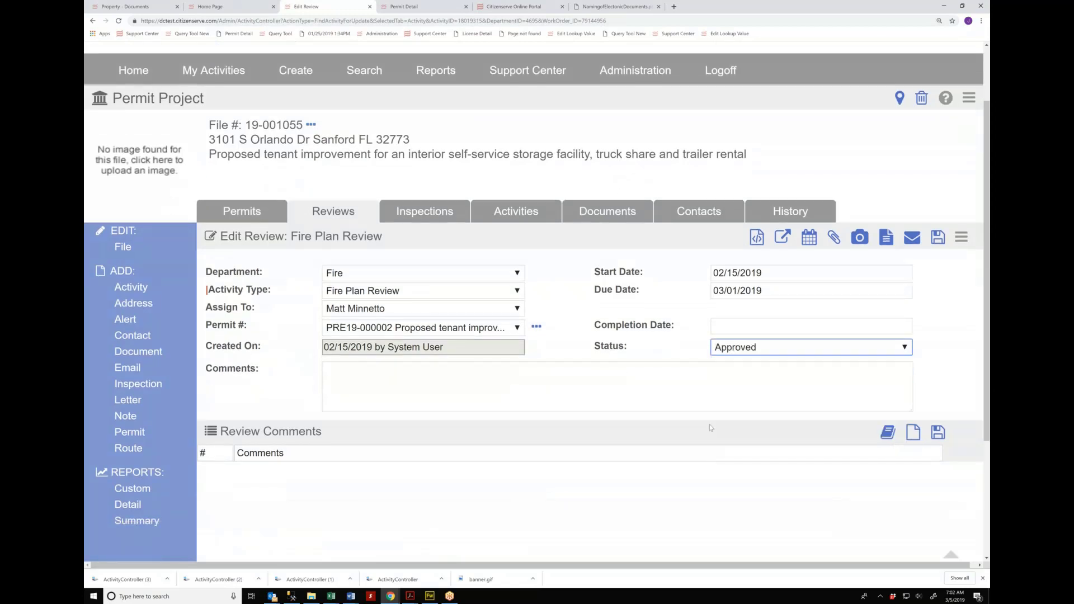
pyautogui.click(720, 327)
pyautogui.click(743, 491)
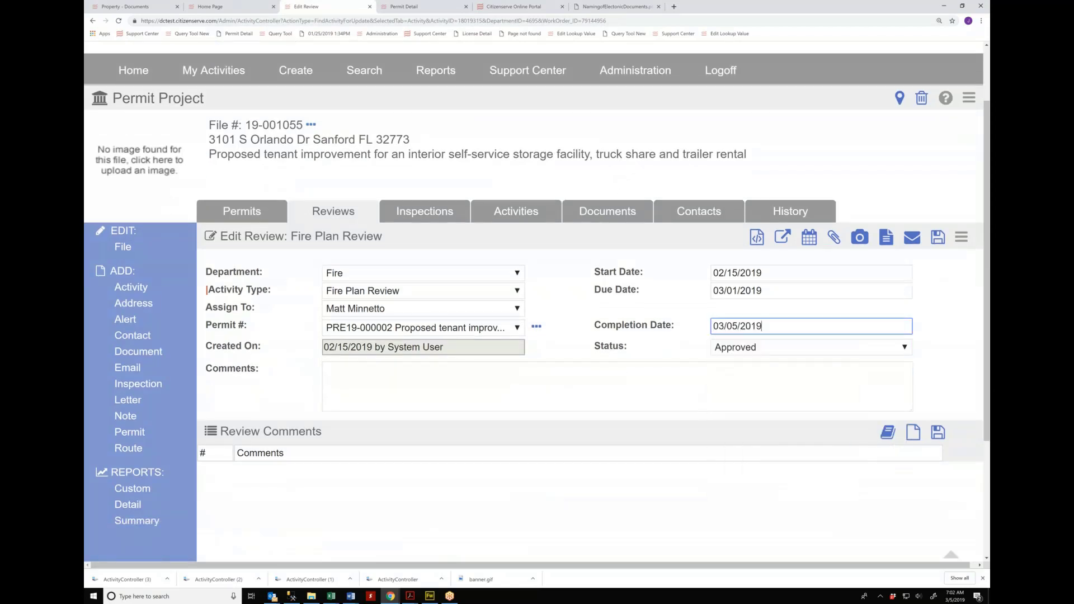
pyautogui.click(938, 239)
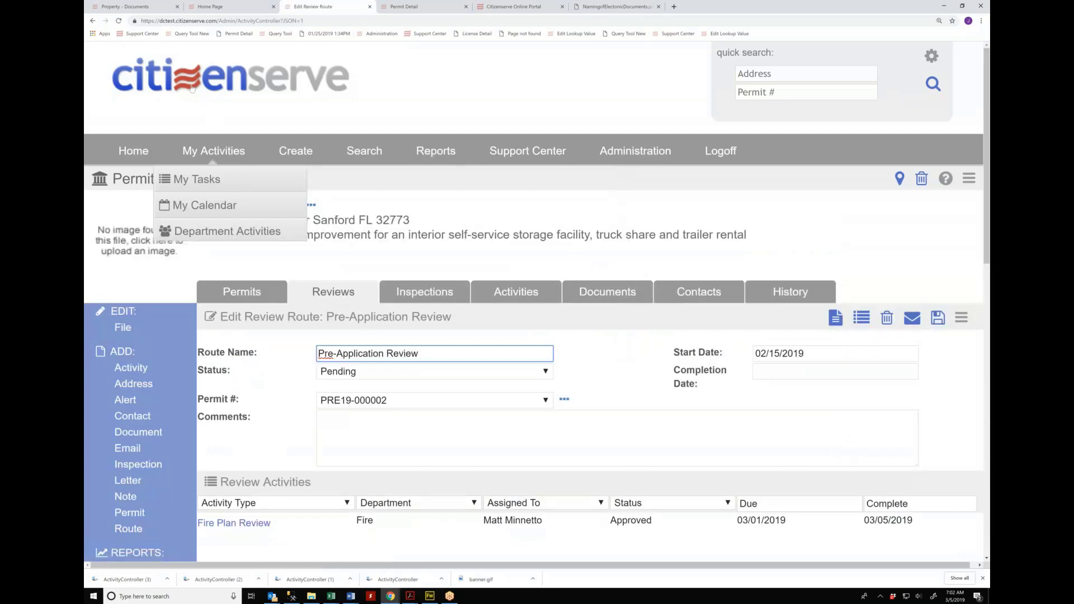
pyautogui.click(186, 80)
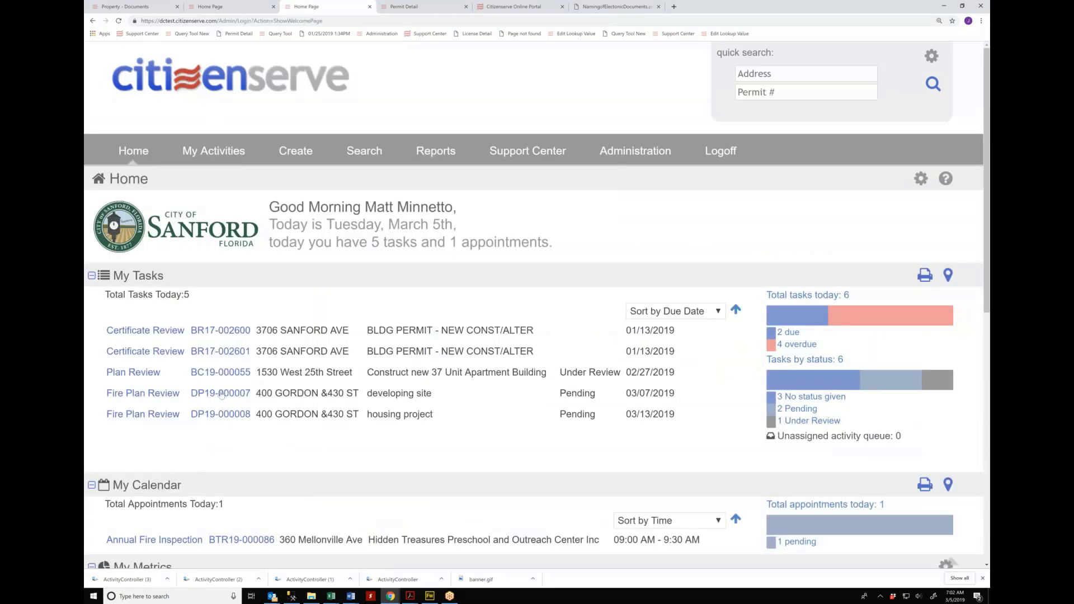
# Step: Open the DP19-000007 Fire Plan Review and list its common comments filtered to Fire Prevention
pyautogui.click(153, 395)
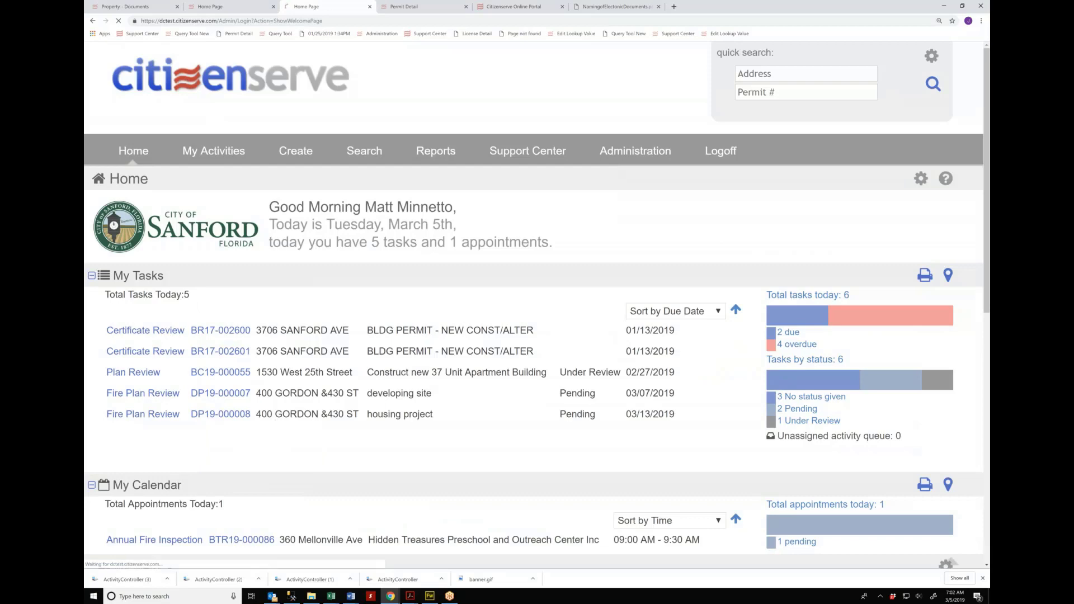
pyautogui.scroll(-3, 784, 550)
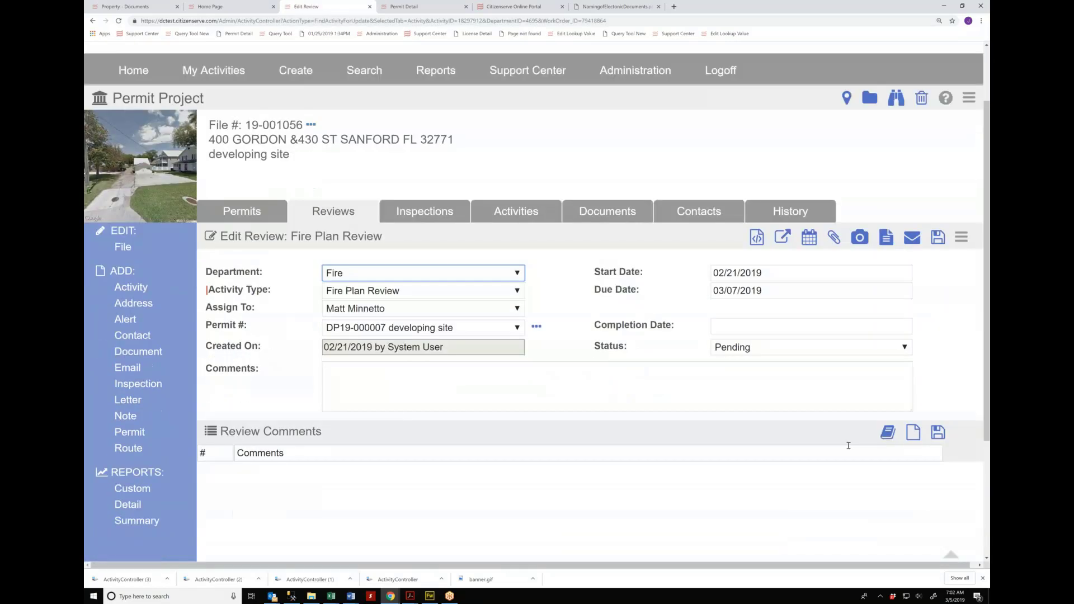
pyautogui.click(888, 434)
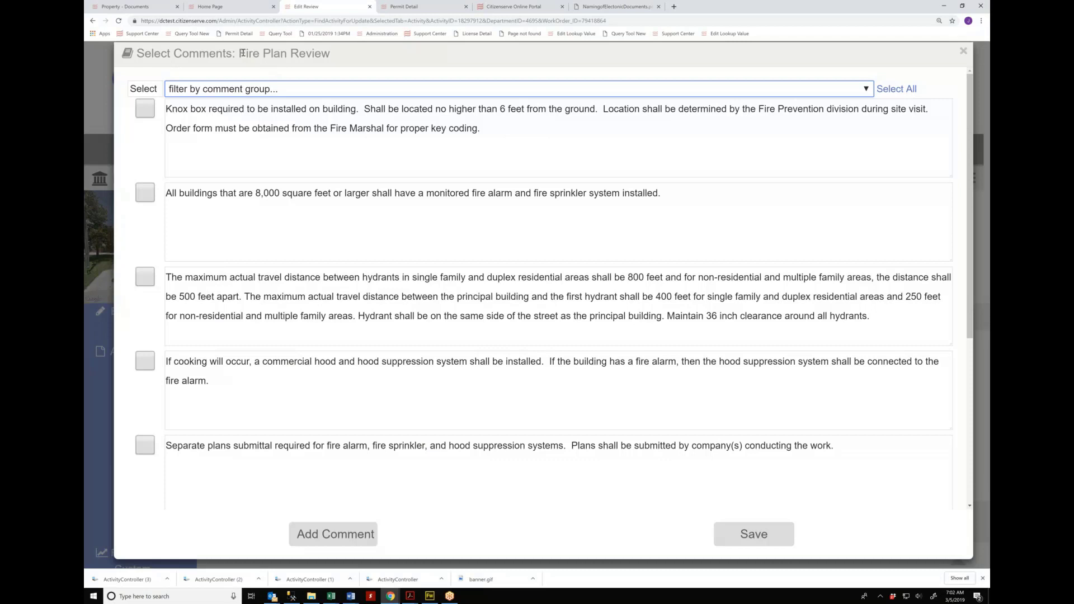
pyautogui.click(267, 92)
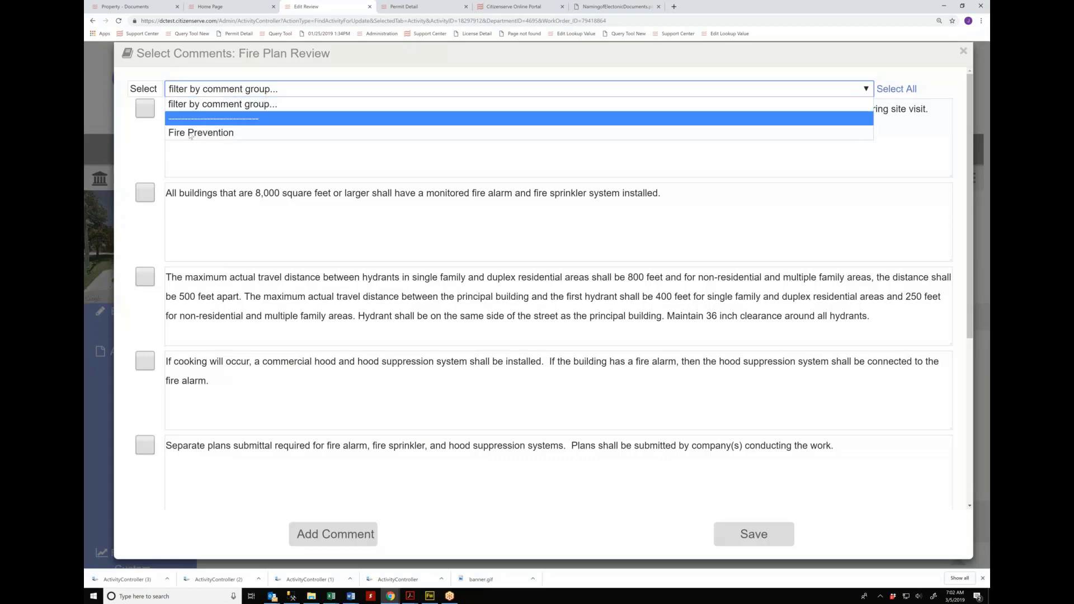
pyautogui.click(210, 134)
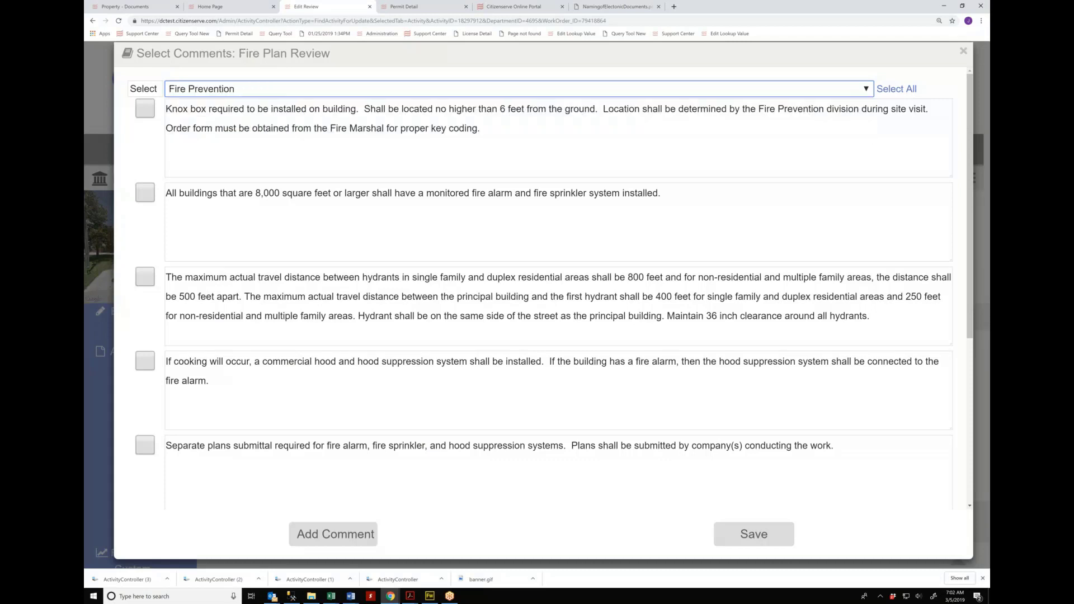
pyautogui.click(225, 91)
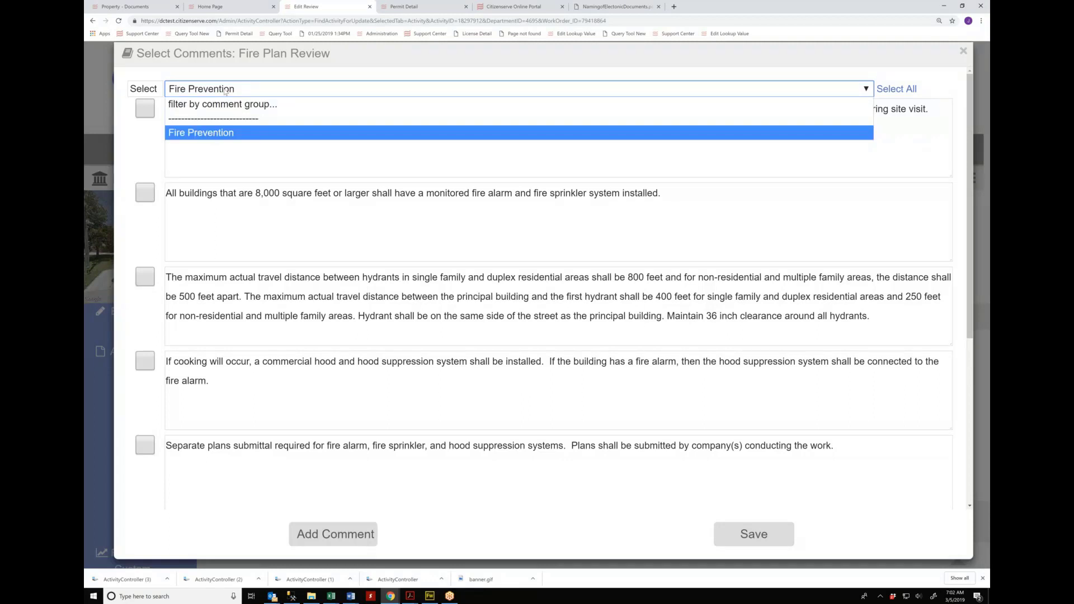
pyautogui.click(205, 211)
# Step: Select the Knox box, hydrant distance and cooking hood comments
pyautogui.click(146, 110)
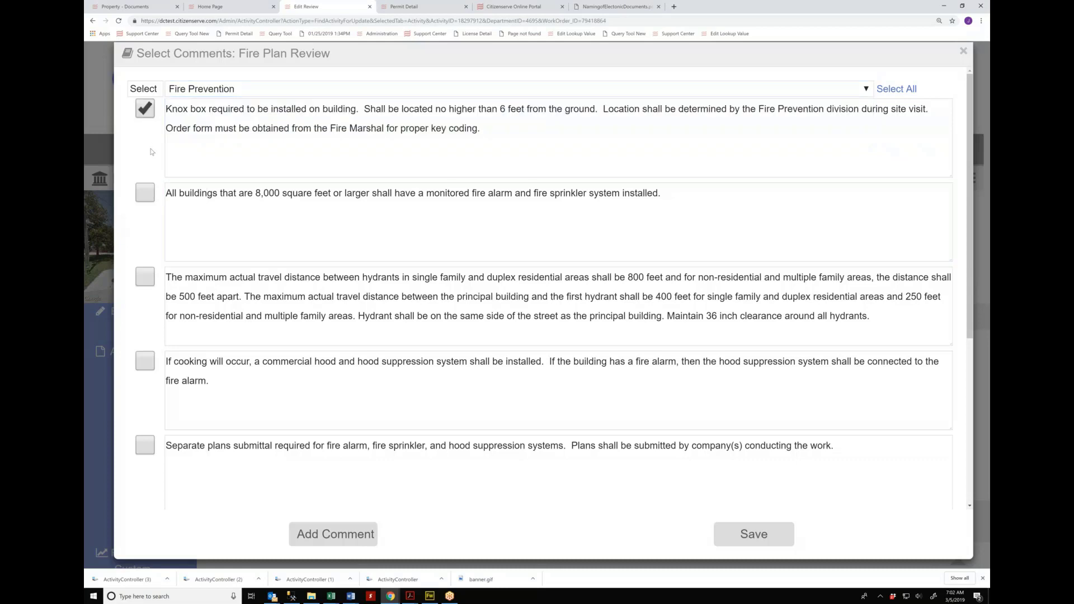
pyautogui.click(144, 278)
pyautogui.click(145, 361)
# Step: Append 'AND SOMETHING ELSE. This is misspelling.' to the hood comment, fixing the typo
pyautogui.click(231, 379)
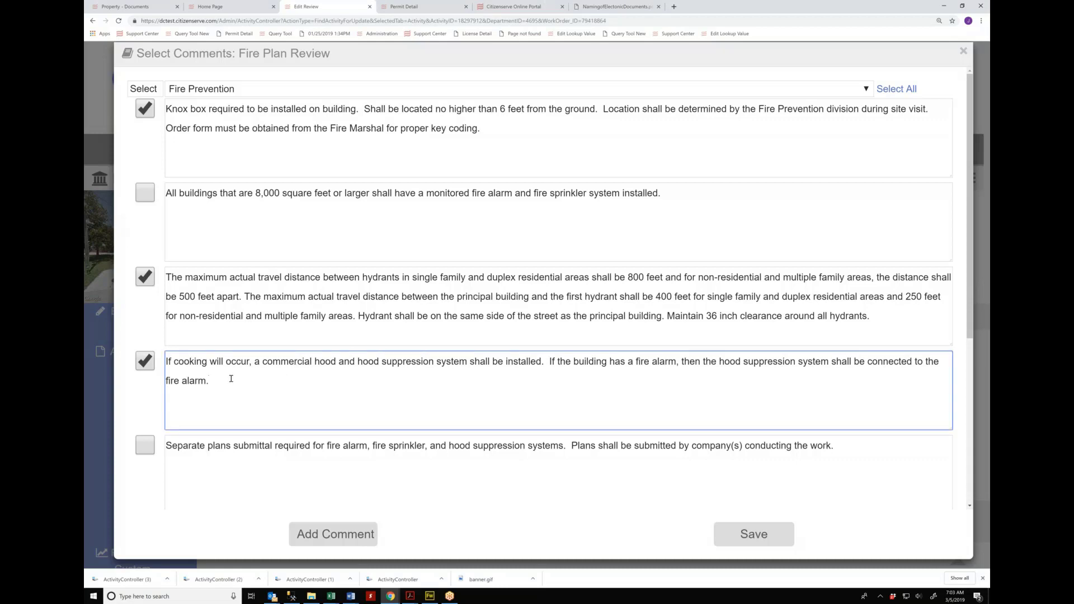
pyautogui.write('ADD')
pyautogui.press('BackSpace')
pyautogui.press('BackSpace')
pyautogui.write('ND SOMETHING ELSE.  This is ')
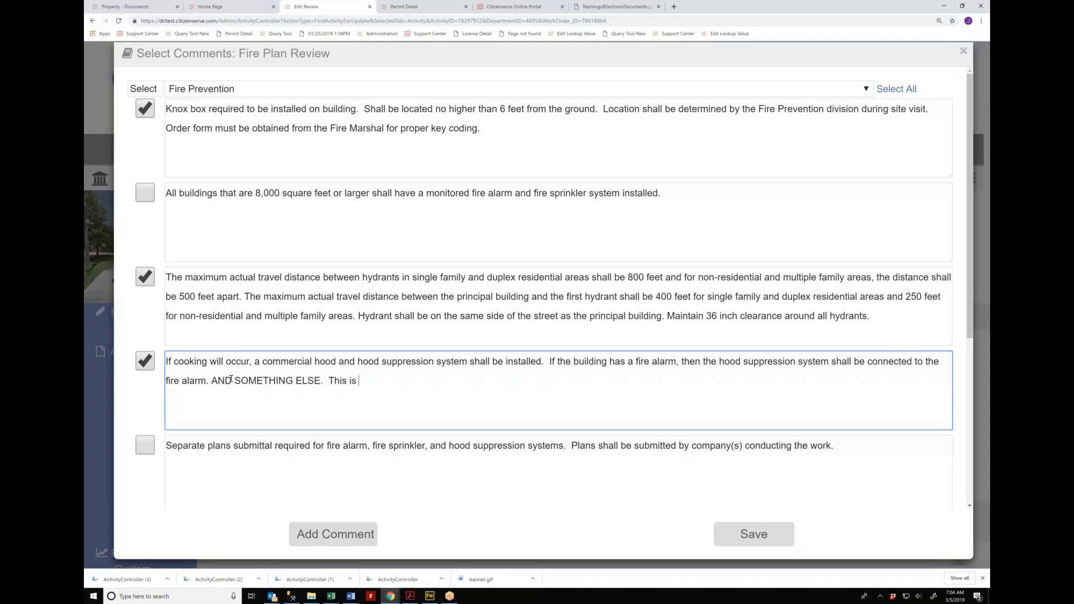
pyautogui.write('mispelling')
pyautogui.rightClick(378, 383)
pyautogui.click(391, 393)
pyautogui.write('.')
# Step: Add a custom comment 'and another thing.' and save the comments to the review
pyautogui.scroll(-2, 318, 340)
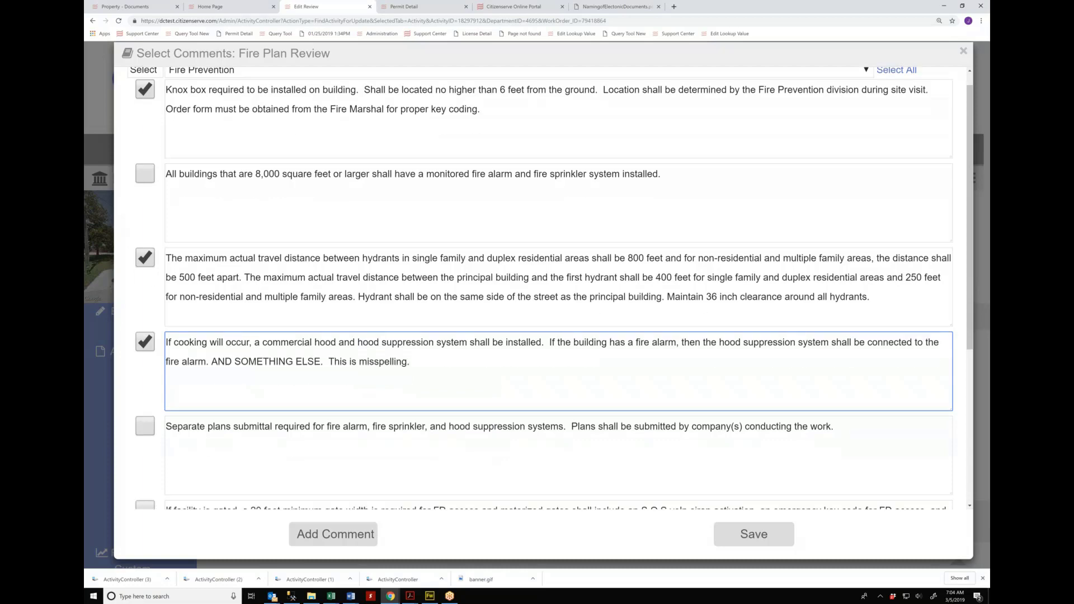
pyautogui.click(334, 535)
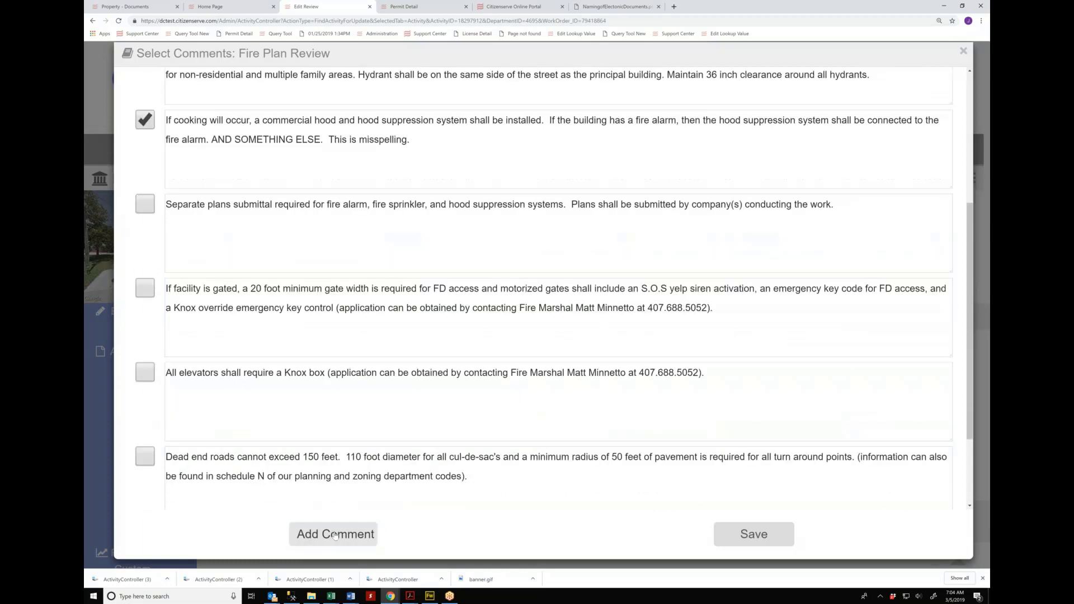
pyautogui.write('co')
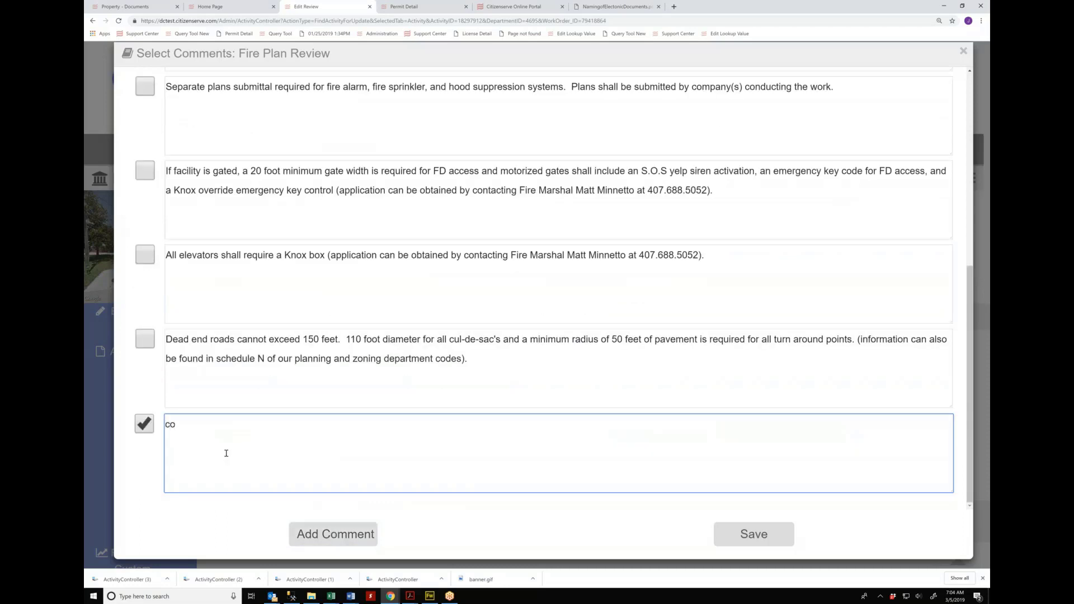
pyautogui.hotkey('ctrl', 'a')
pyautogui.write('and another thing.')
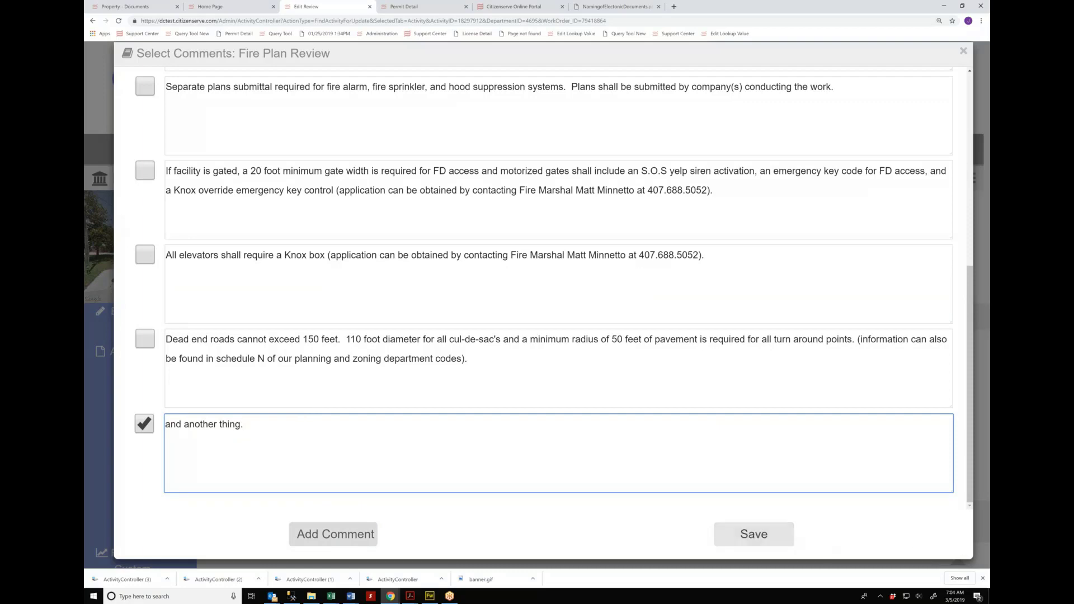
pyautogui.press('Tab')
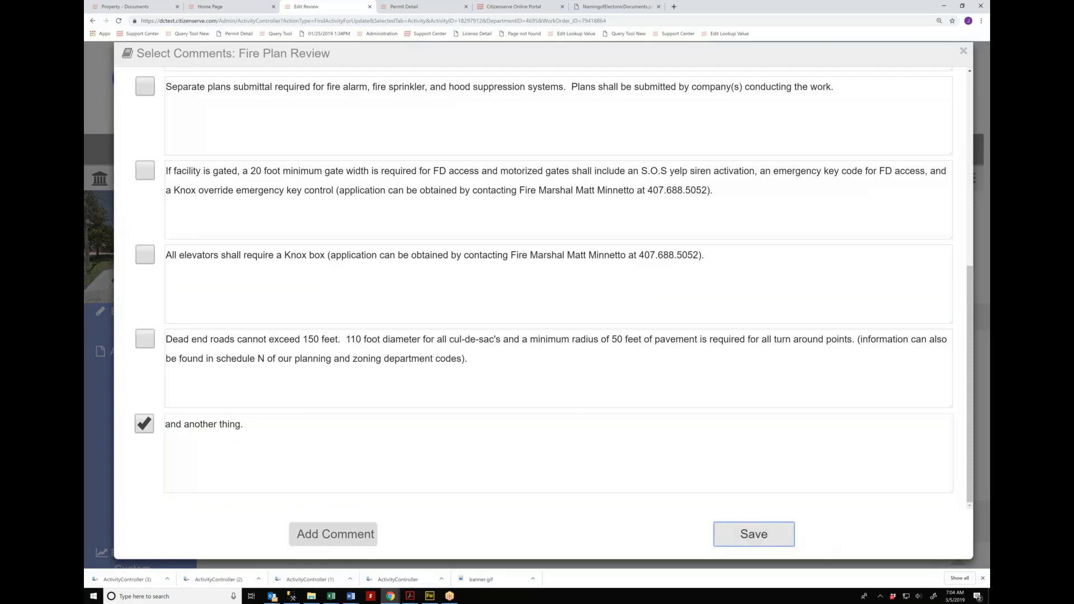
pyautogui.press('Return')
pyautogui.scroll(-4, 427, 331)
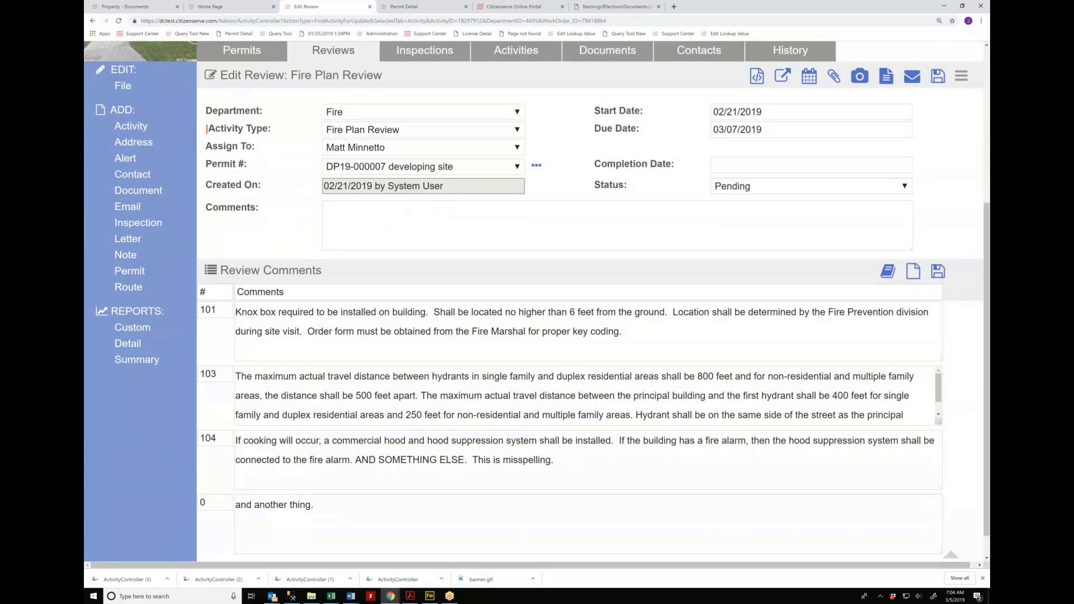
# Step: Set the status to Corrections Requested with completion date 03/05/2019 and save
pyautogui.click(794, 186)
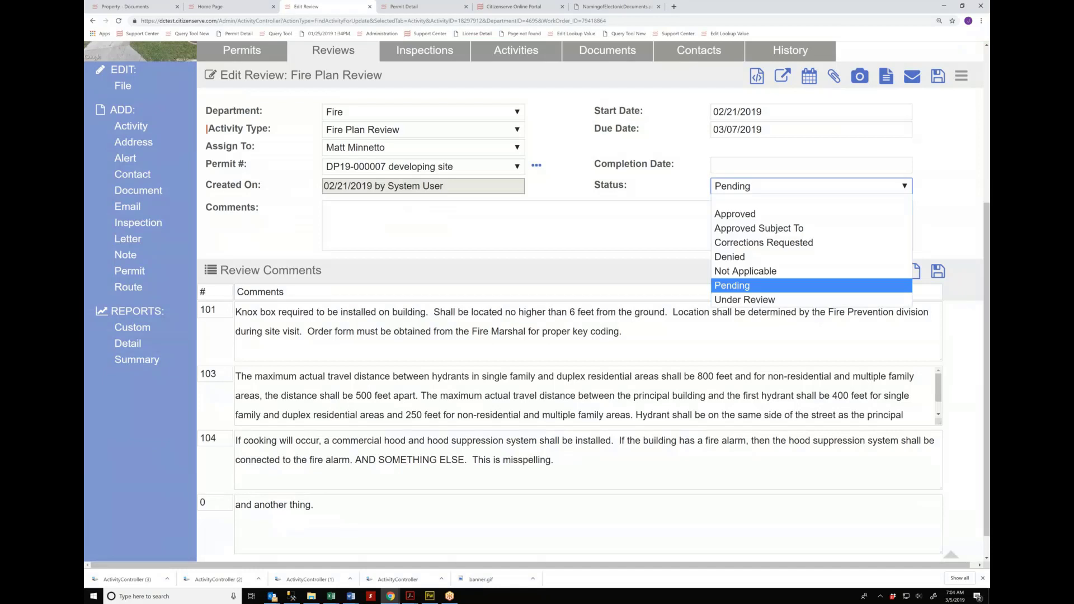
pyautogui.click(741, 244)
pyautogui.click(734, 166)
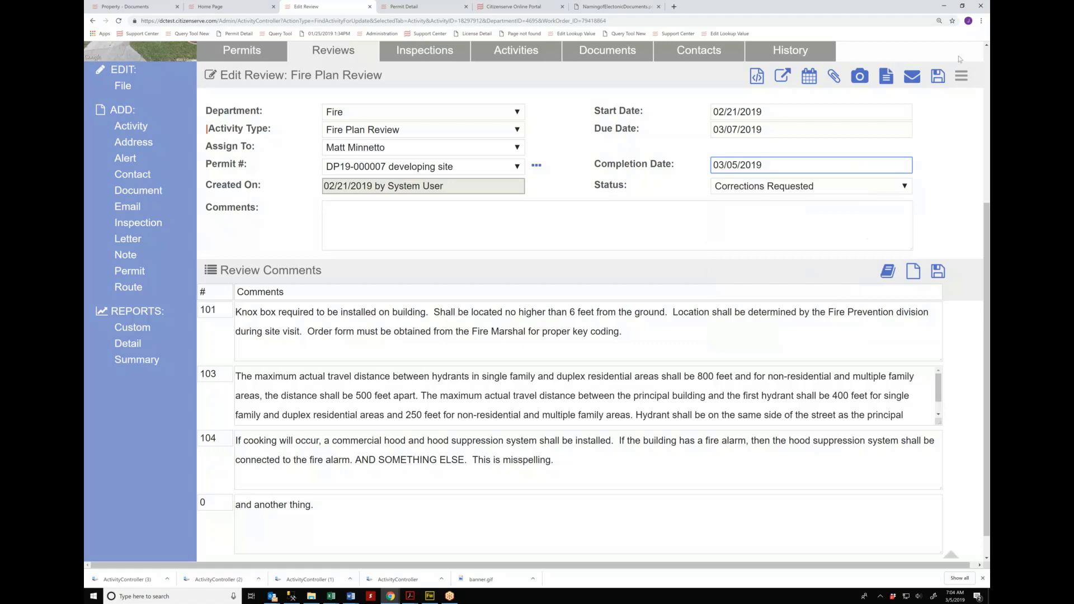
pyautogui.click(938, 82)
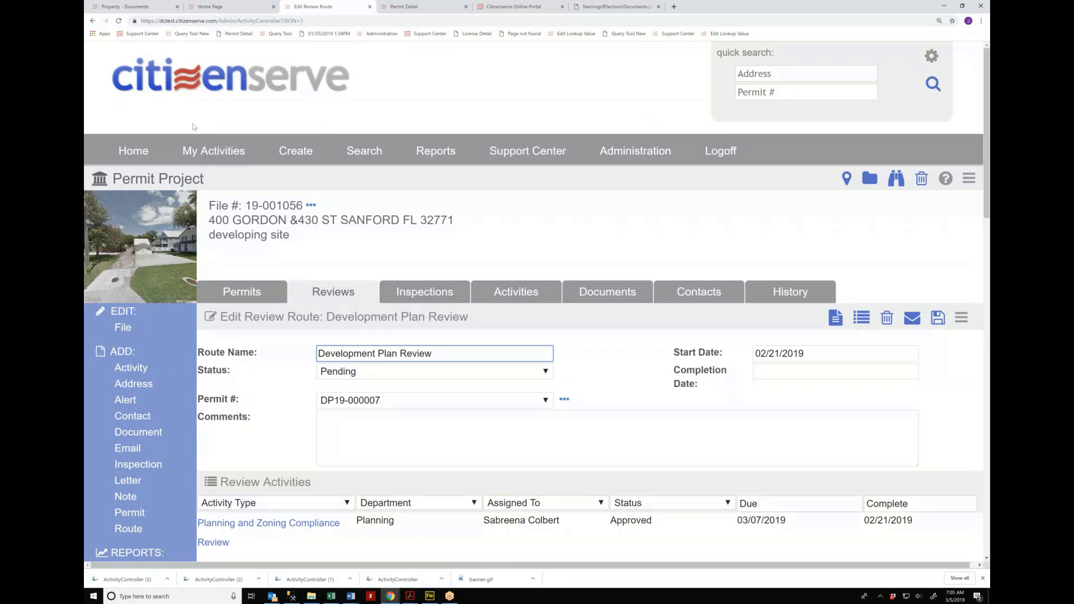
# Step: Return Home and open today's Annual Fire Inspection for Hidden Treasures Preschool
pyautogui.click(277, 83)
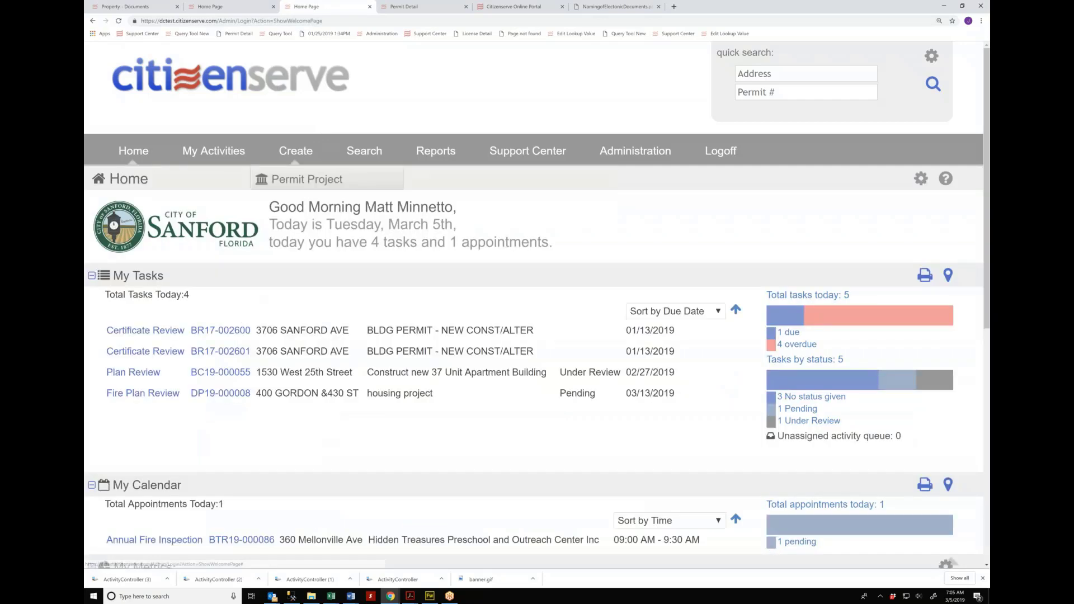
pyautogui.scroll(-1, 537, 304)
pyautogui.scroll(-2, 173, 384)
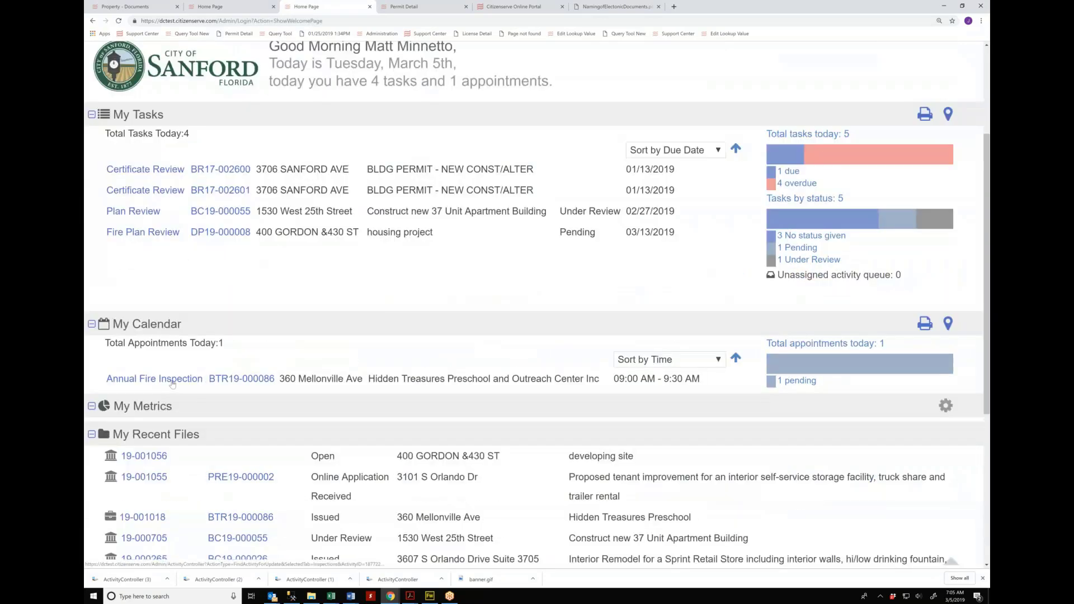
pyautogui.click(172, 383)
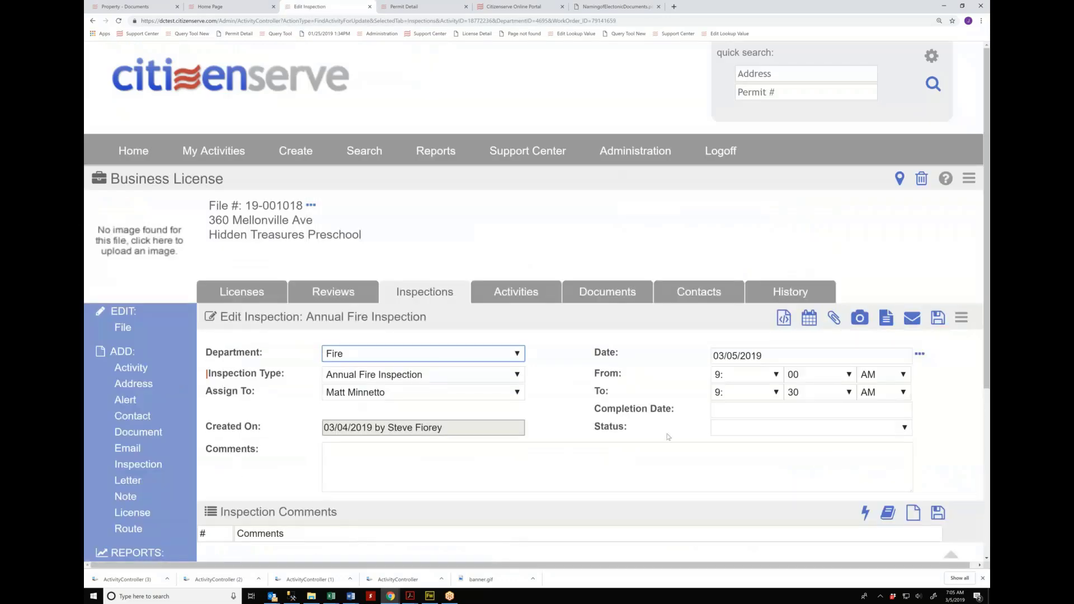
pyautogui.scroll(-1, 667, 436)
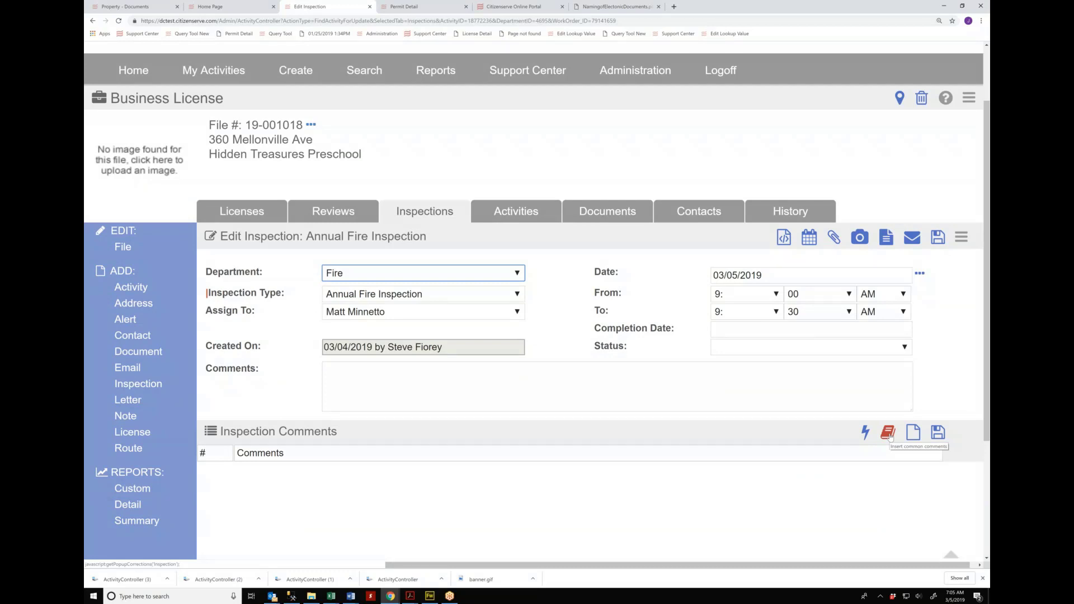
# Step: Add the address-visible, Exits - Properly Marked and obstructed exits common comments
pyautogui.click(888, 434)
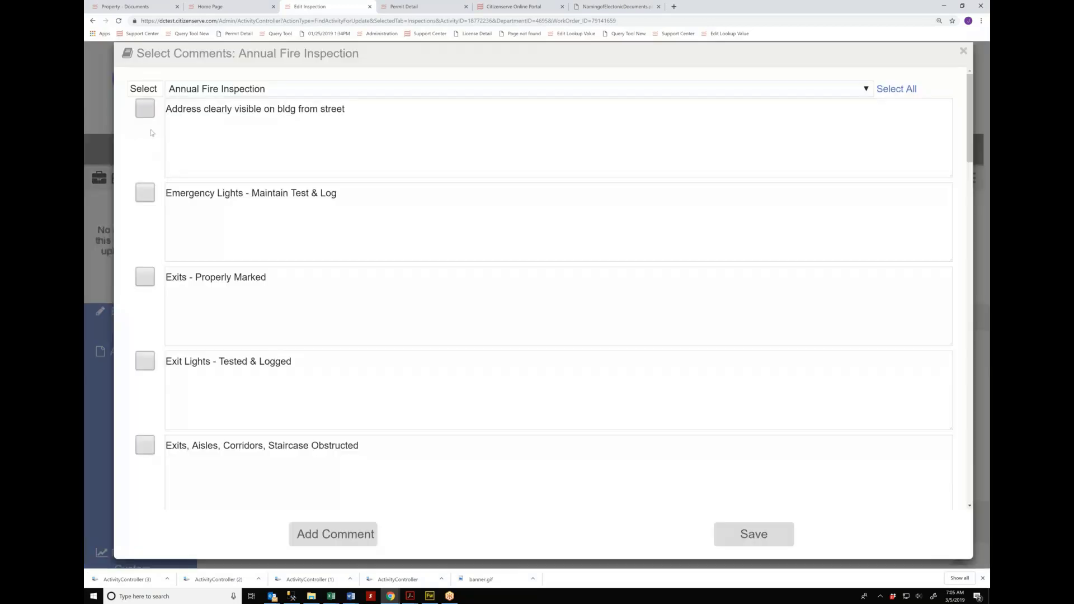
pyautogui.click(144, 108)
pyautogui.click(145, 276)
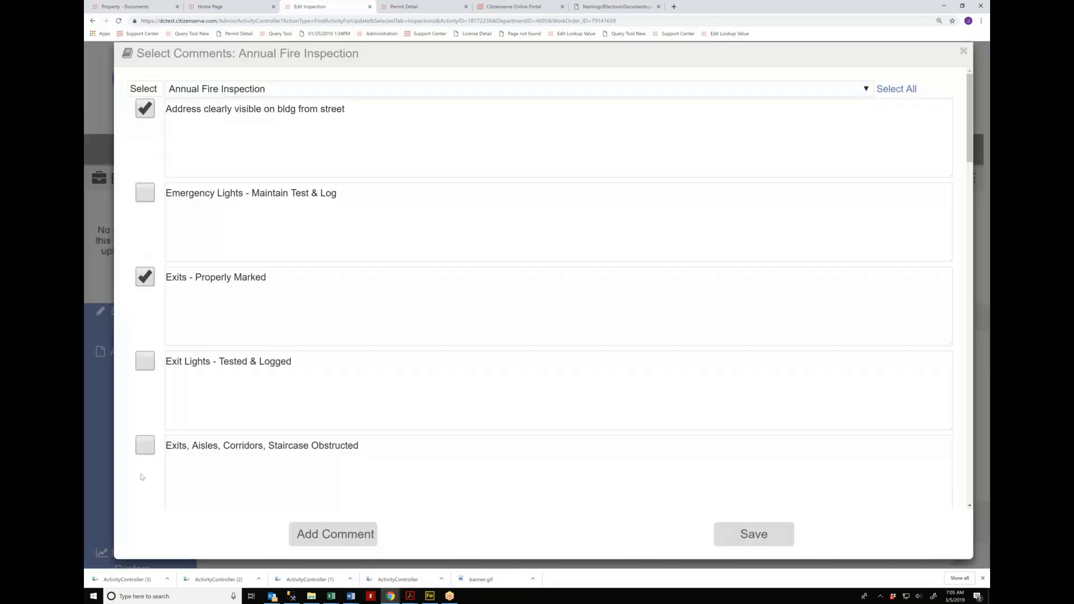
pyautogui.click(145, 445)
pyautogui.click(92, 399)
pyautogui.scroll(-2, 866, 381)
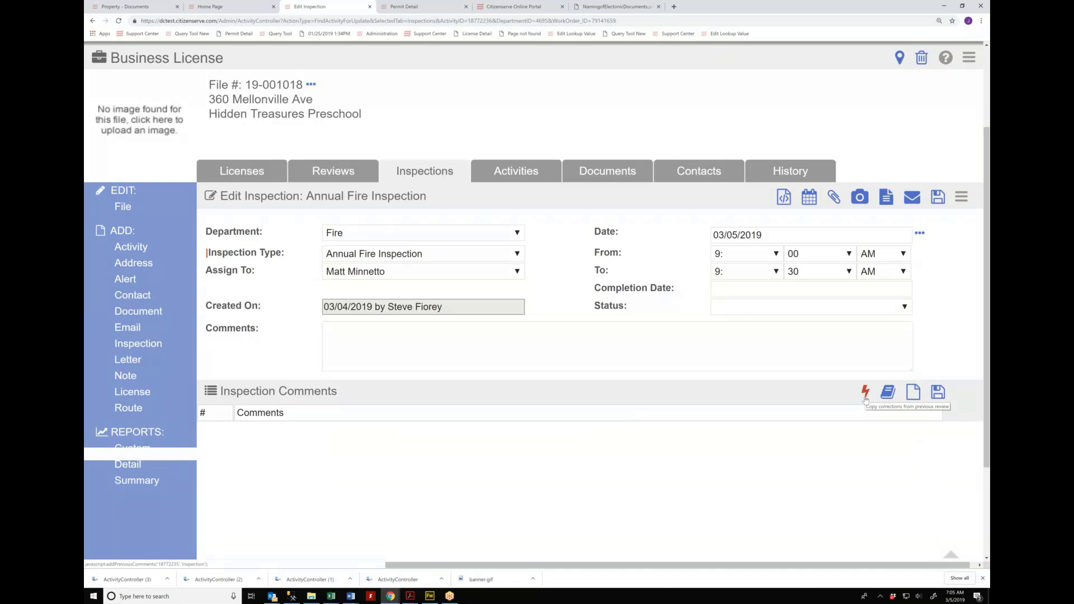
# Step: Copy the previous review's corrections into the inspection comments
pyautogui.click(865, 393)
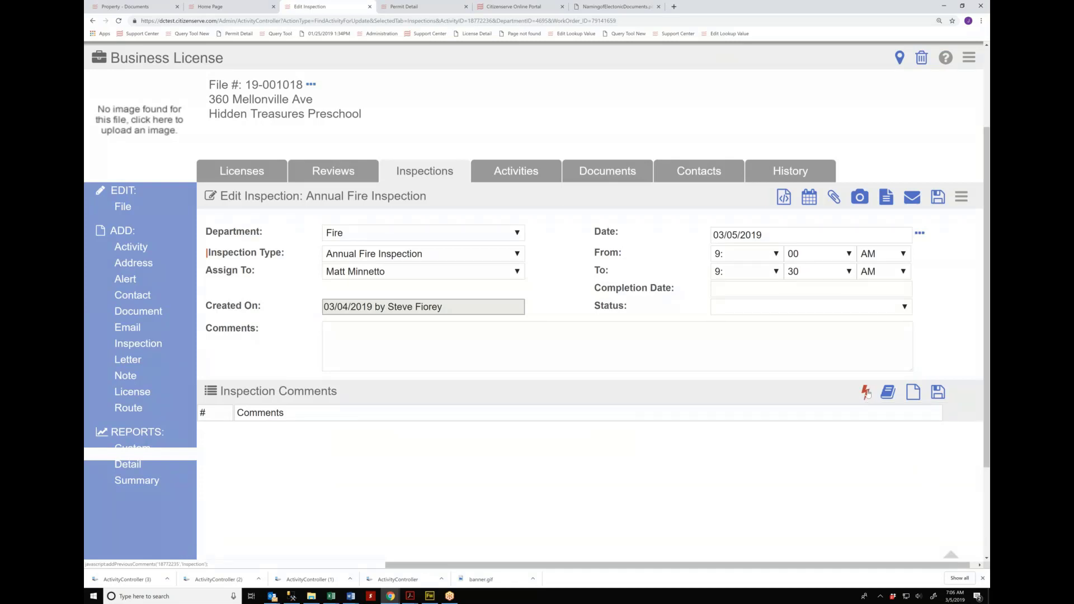
pyautogui.scroll(-2, 471, 479)
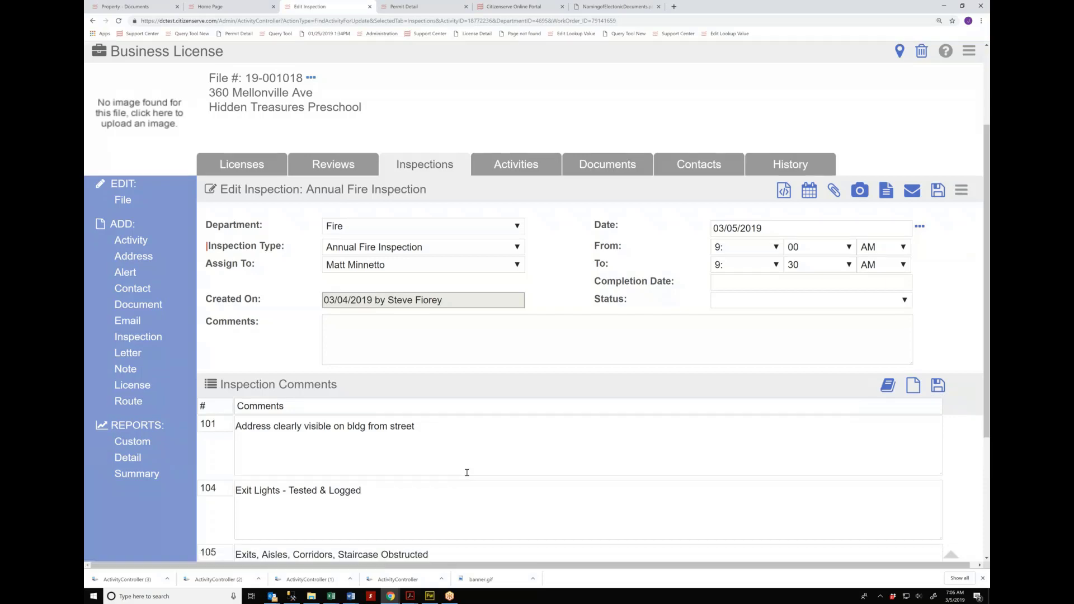
pyautogui.scroll(-3, 348, 468)
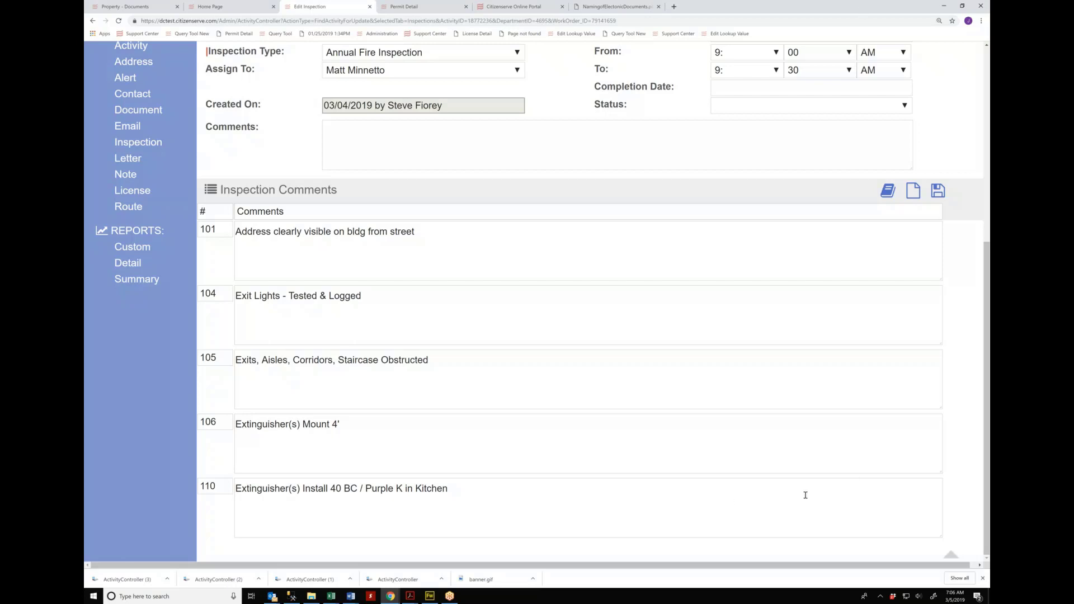
pyautogui.scroll(3, 749, 537)
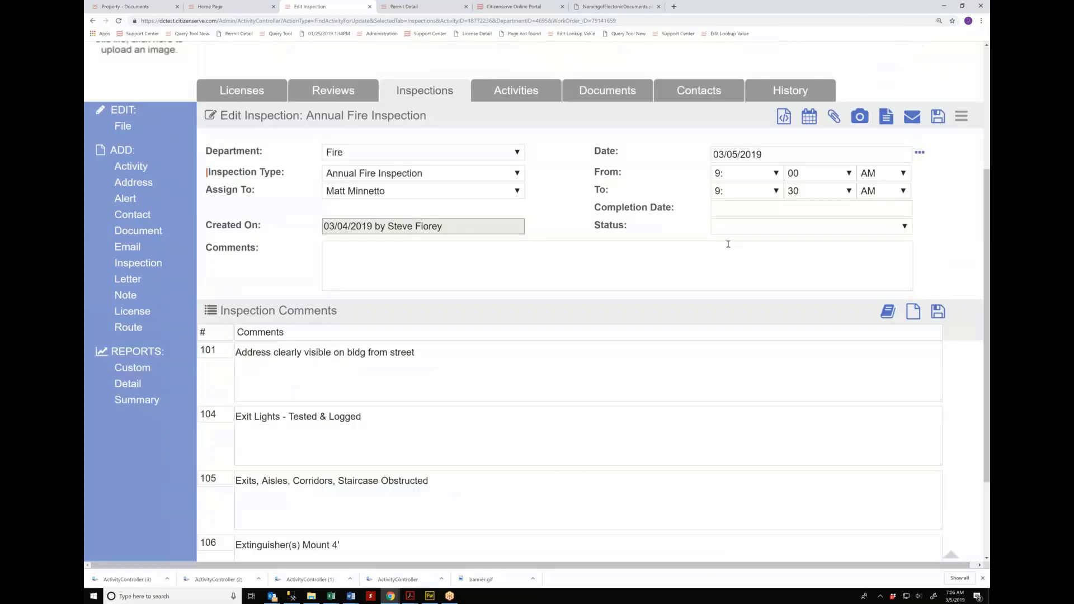
# Step: Mark the inspection Fail with today's completion date, 03/05/2019, and start an email about it
pyautogui.click(743, 227)
pyautogui.click(730, 250)
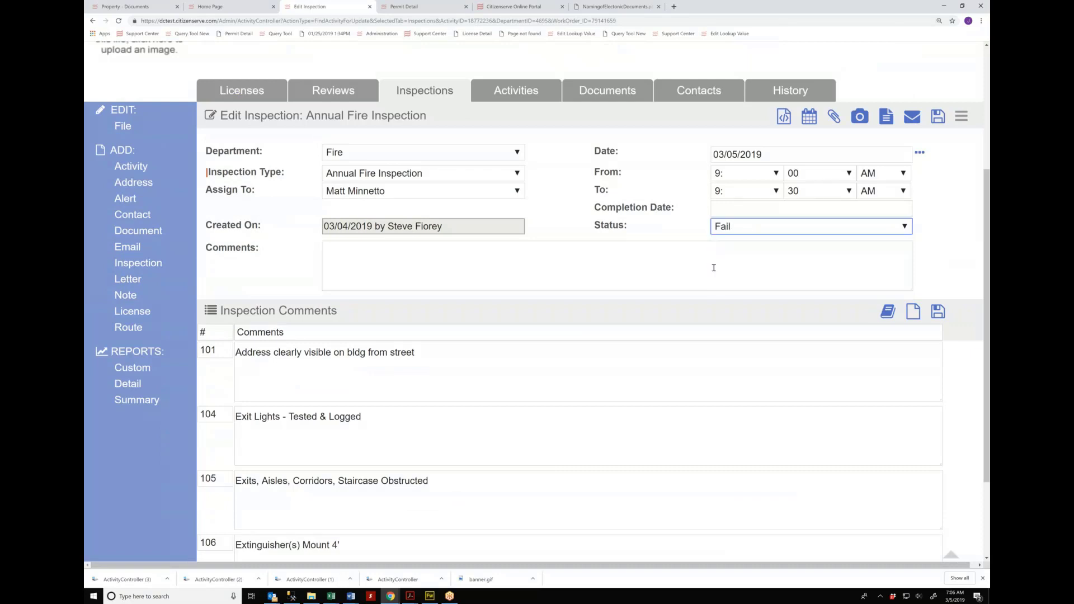
pyautogui.click(733, 212)
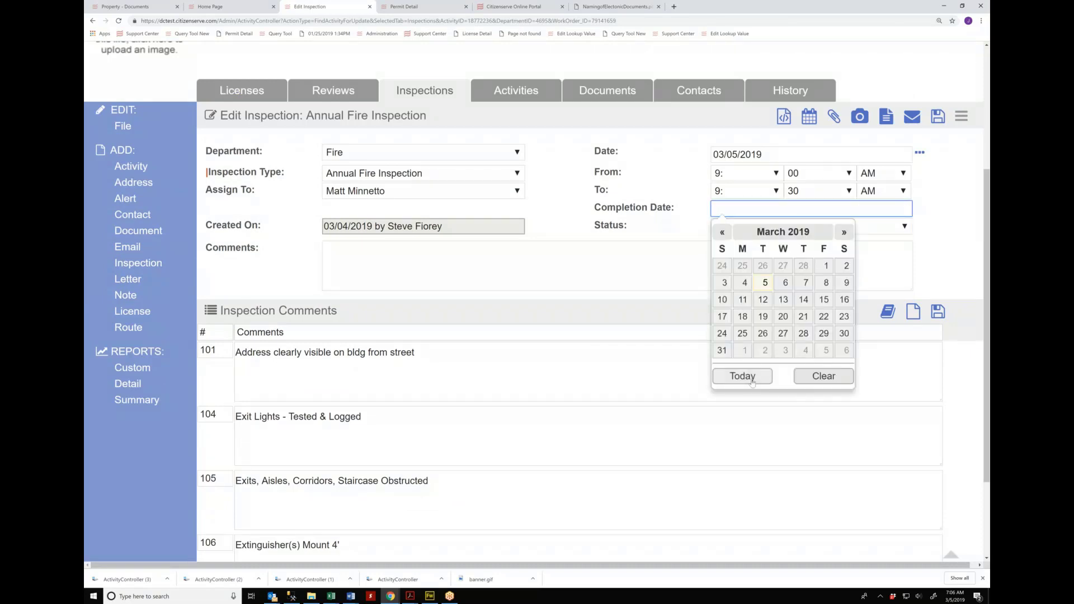
pyautogui.click(742, 377)
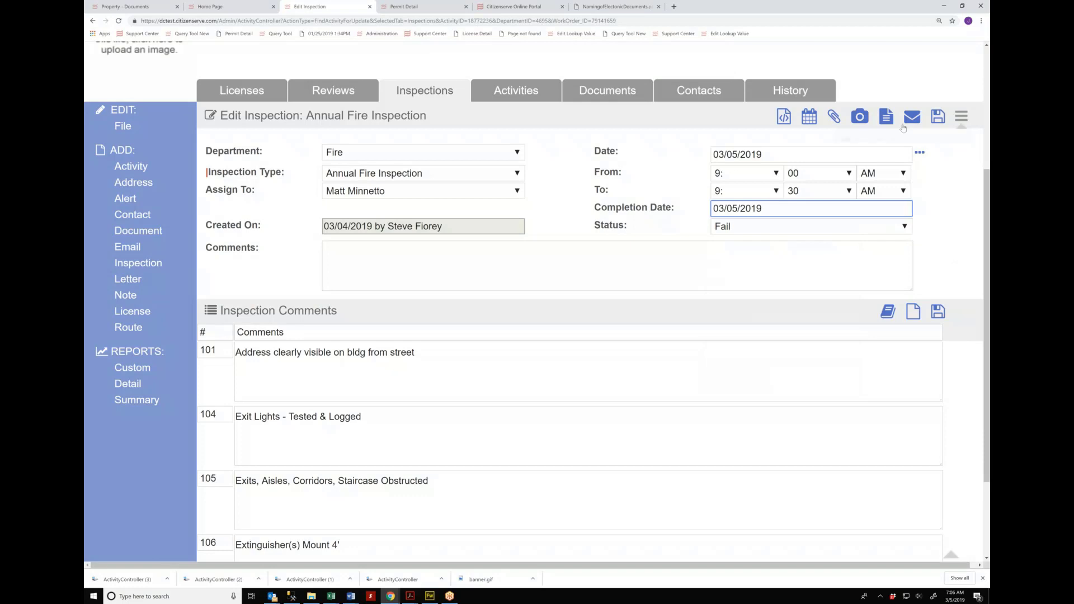
pyautogui.click(961, 118)
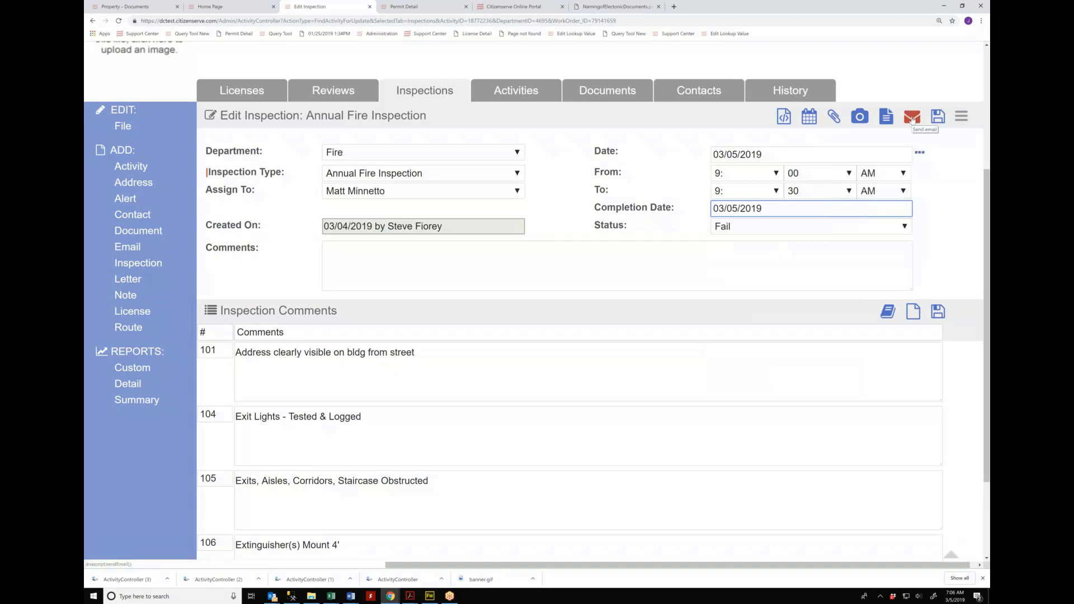
pyautogui.click(912, 117)
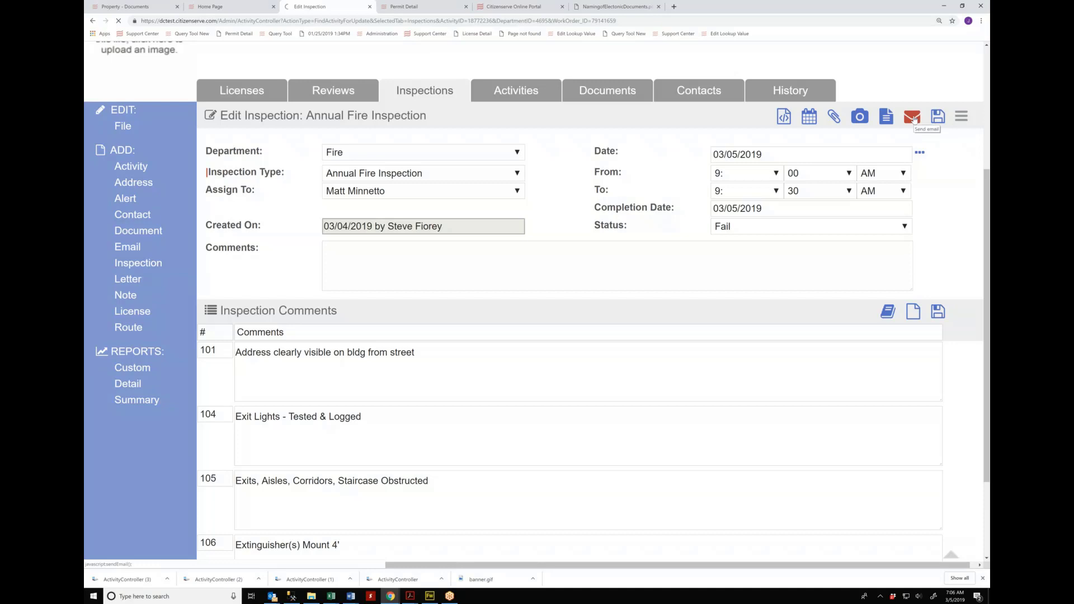
pyautogui.scroll(1, 914, 120)
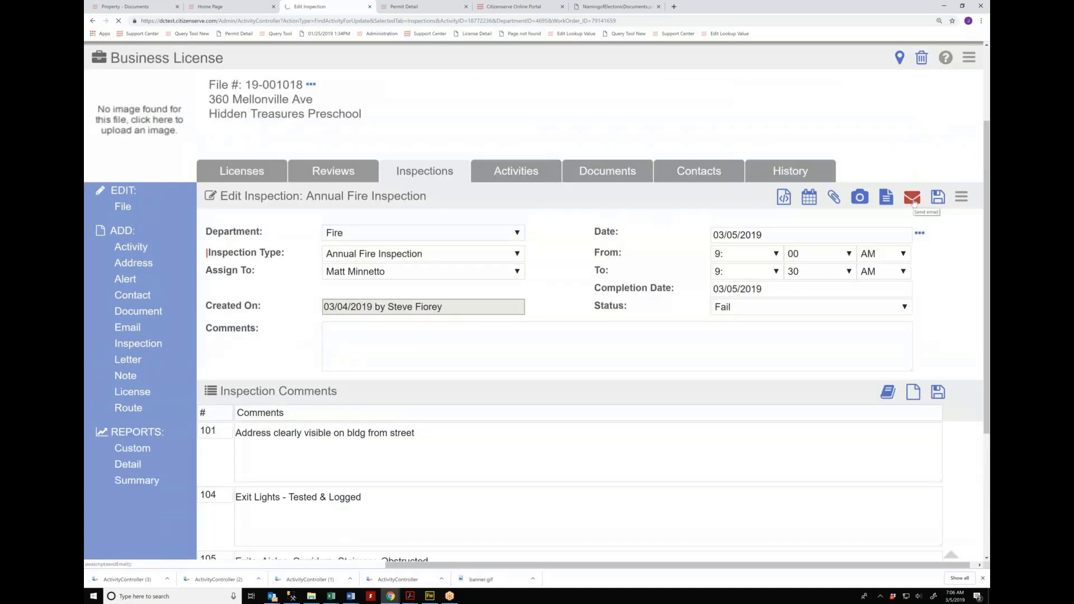
# Step: Draft a Fire Inspection Report template email addressed to one staff user
pyautogui.click(913, 199)
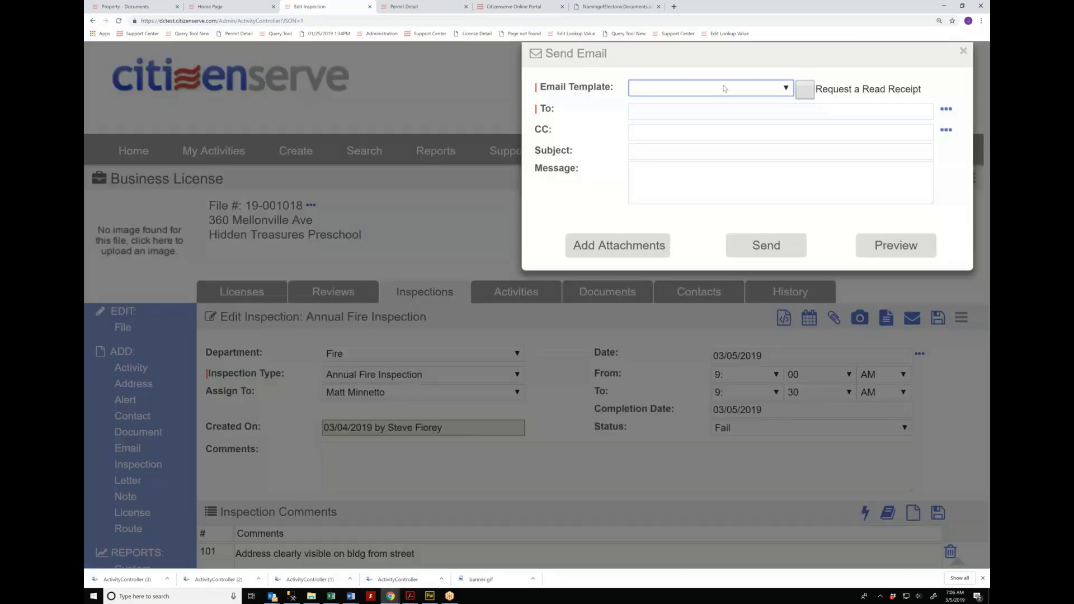
pyautogui.click(674, 90)
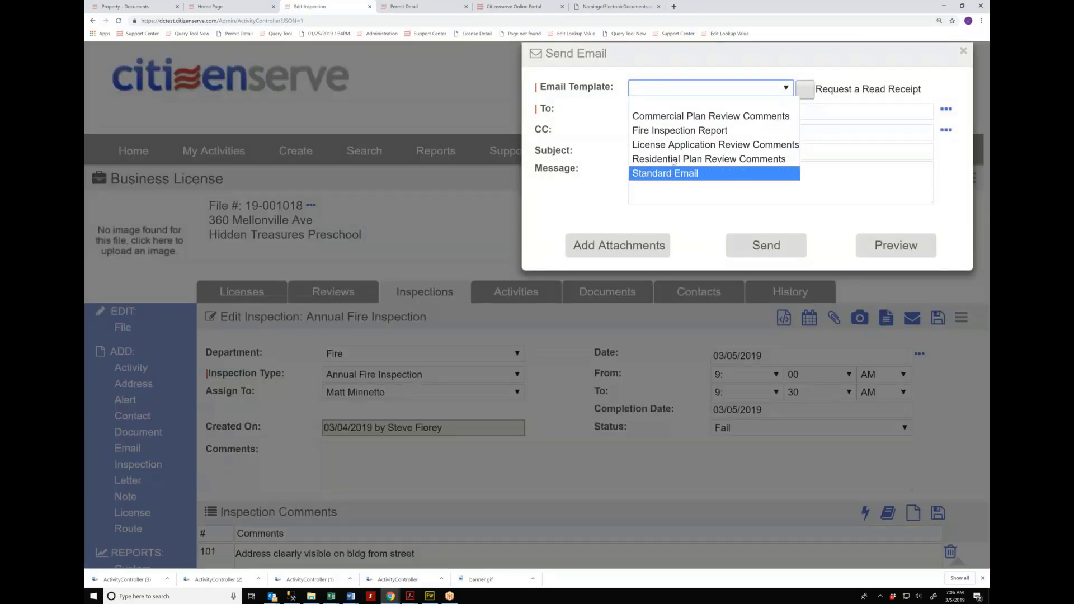
pyautogui.click(676, 131)
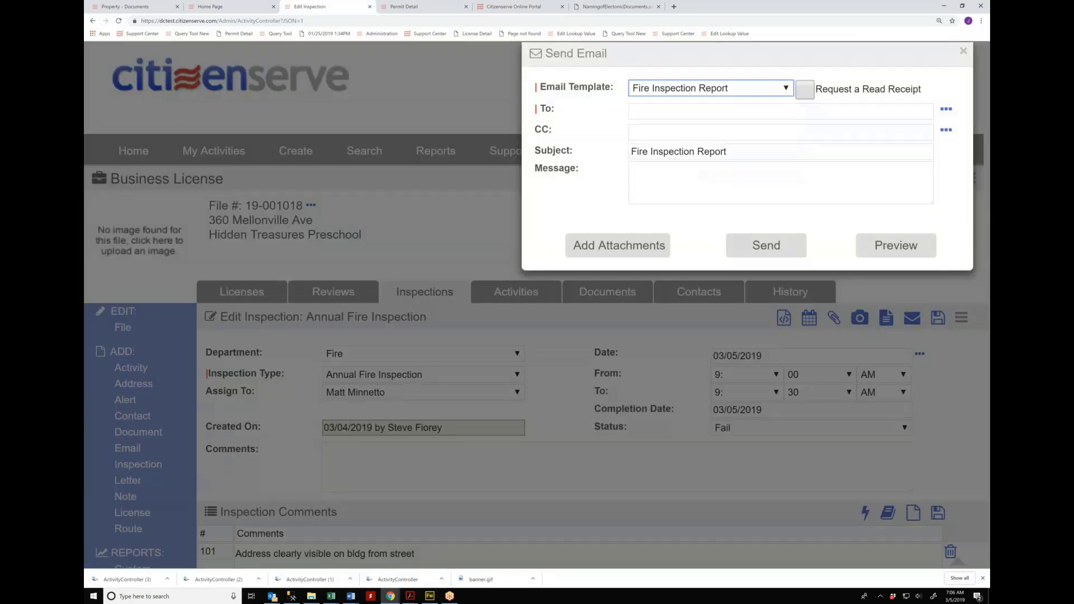
pyautogui.click(946, 111)
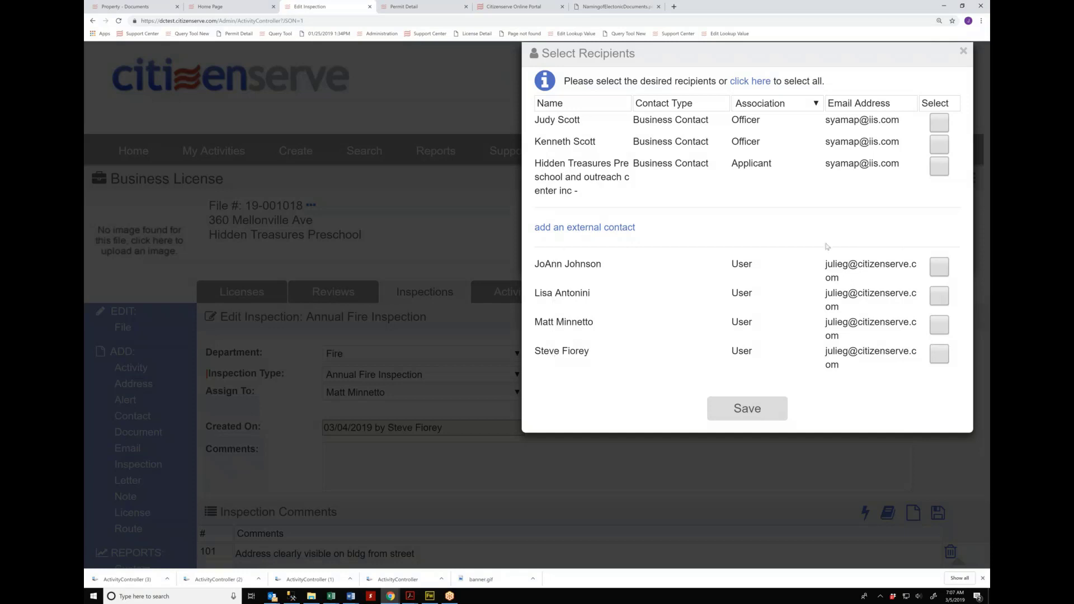
pyautogui.click(940, 267)
pyautogui.click(758, 411)
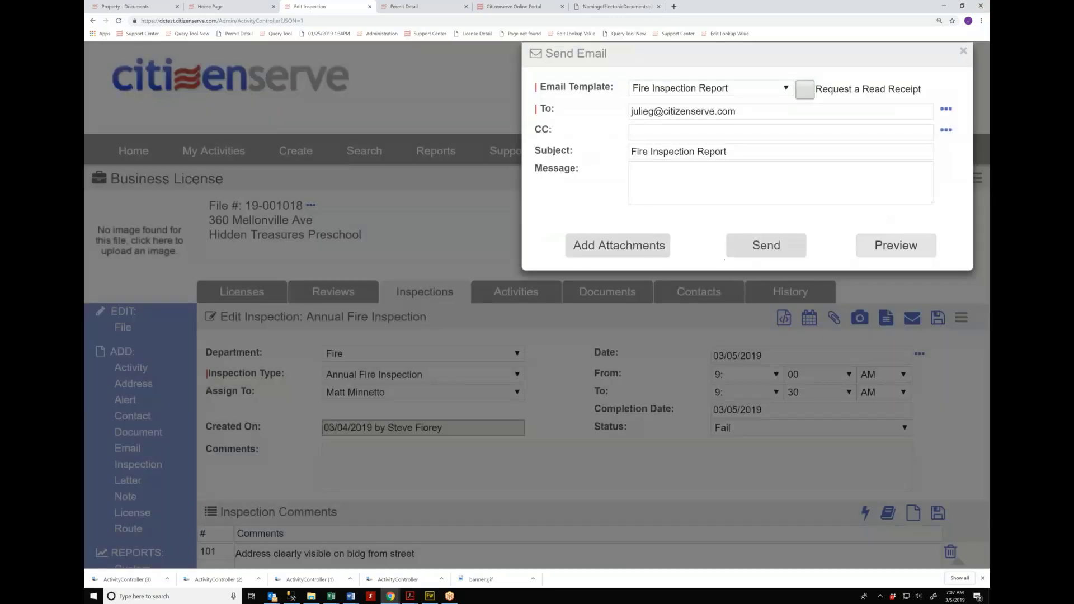
# Step: Preview the BTR19-000086 Fire Inspection Report email, review its five failed items, and send it
pyautogui.click(888, 250)
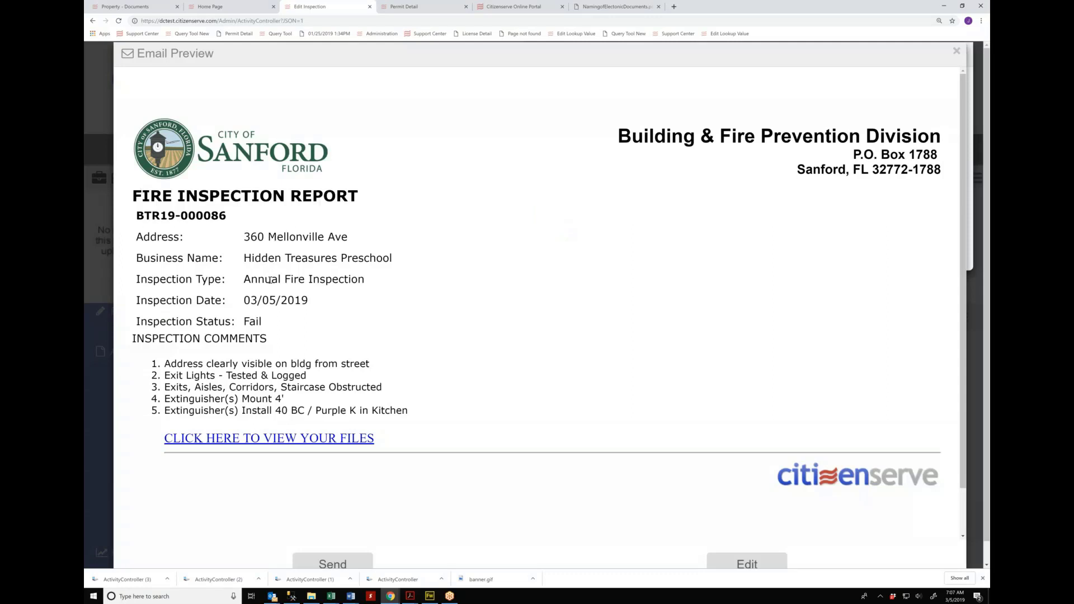
pyautogui.moveTo(165, 362); pyautogui.dragTo(409, 423)
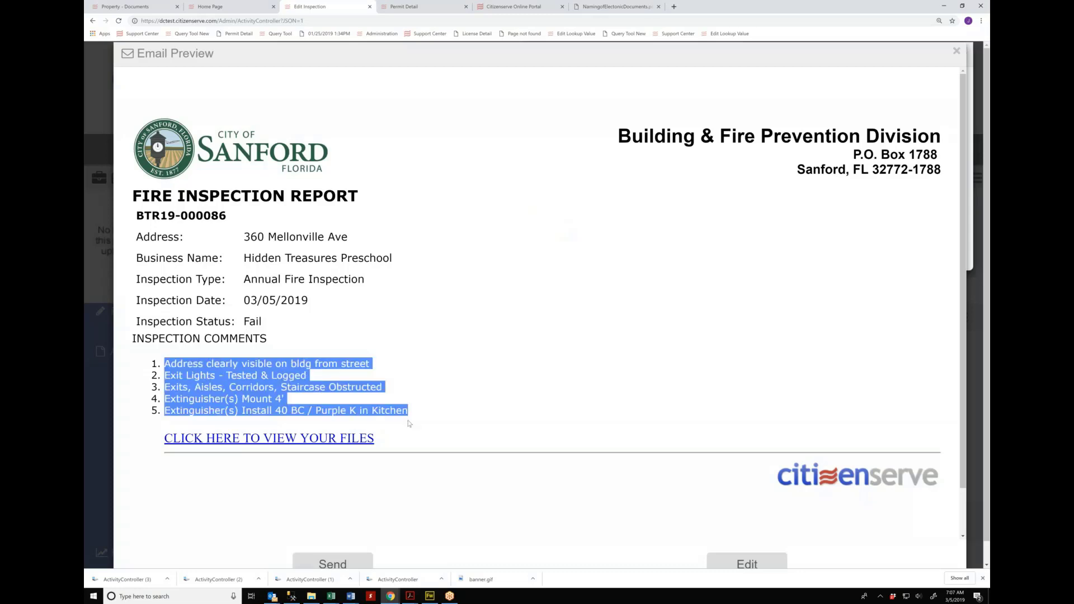
pyautogui.click(447, 403)
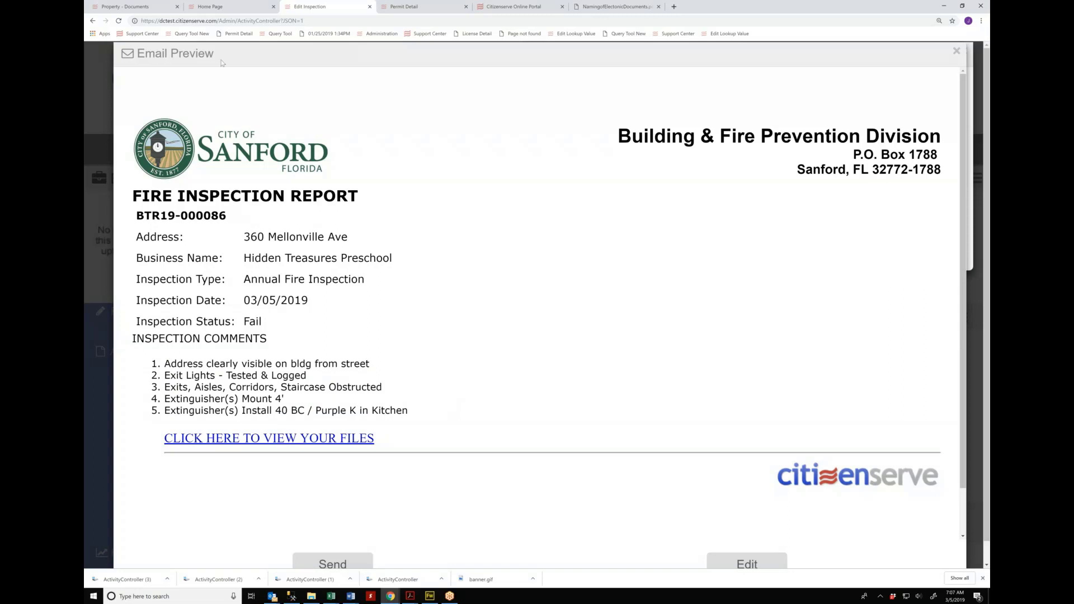
pyautogui.scroll(-1, 314, 436)
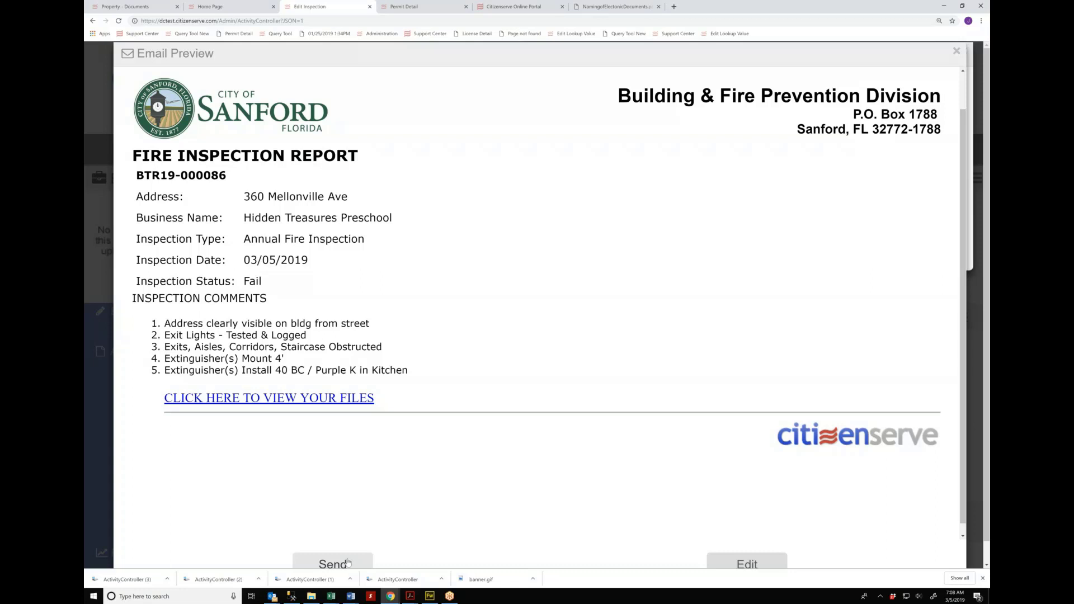
pyautogui.scroll(-1, 381, 515)
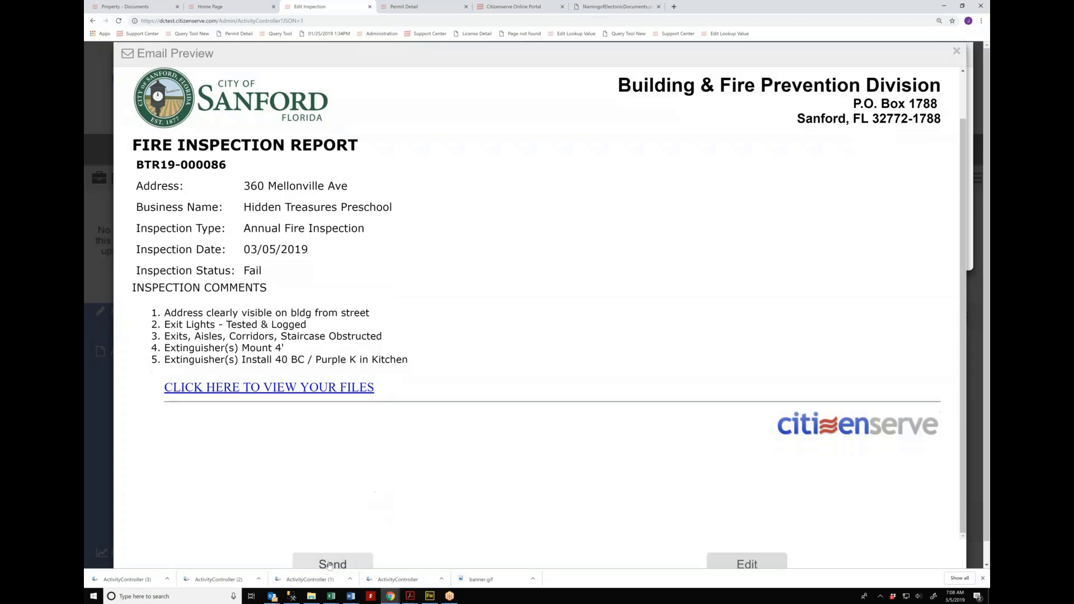
pyautogui.click(330, 565)
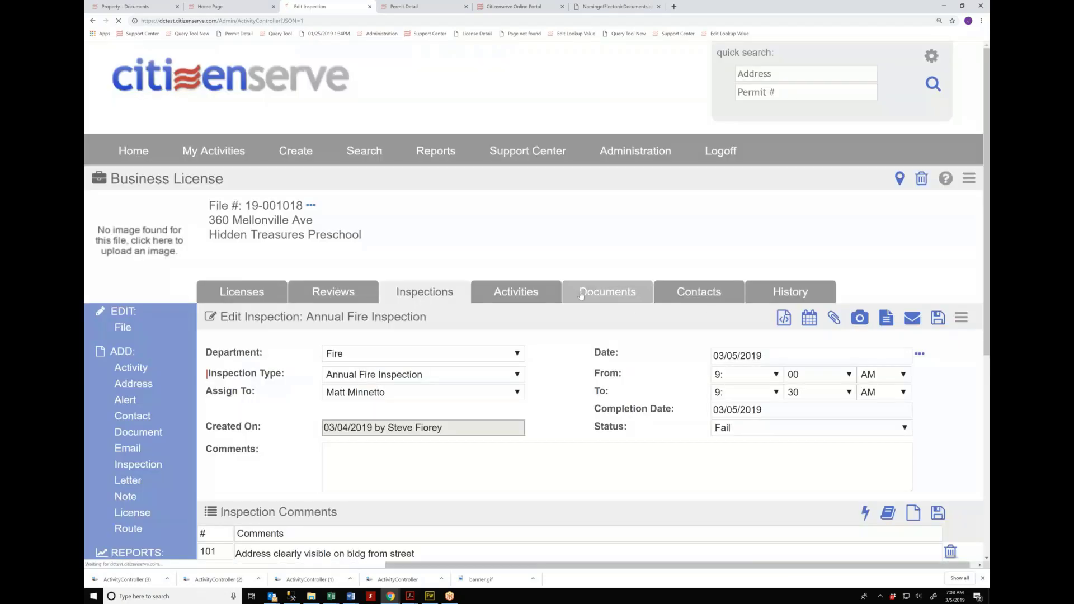
pyautogui.click(581, 296)
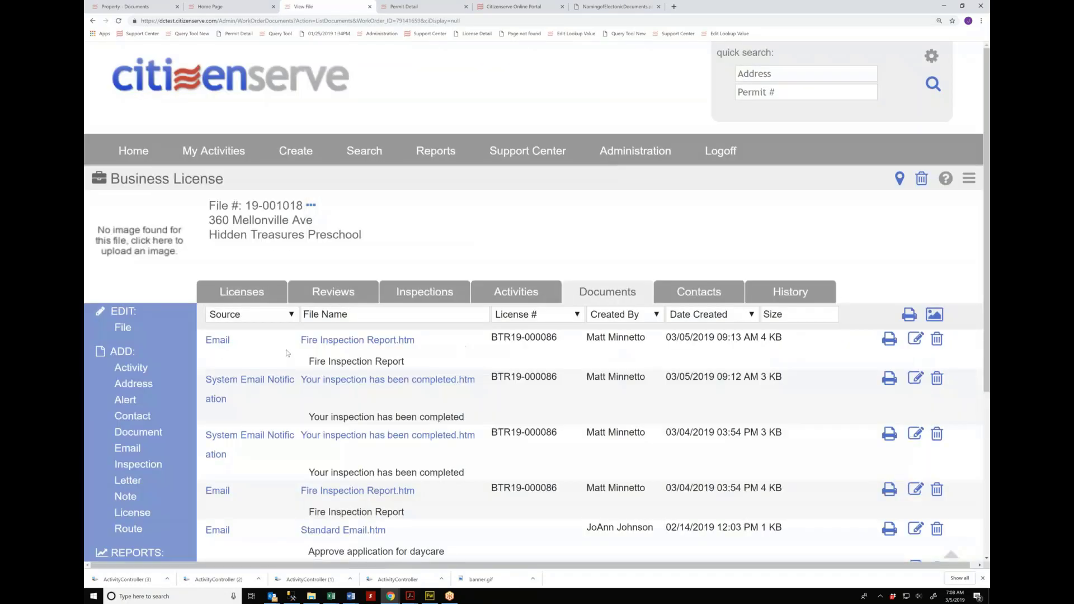
pyautogui.moveTo(287, 350); pyautogui.dragTo(248, 350)
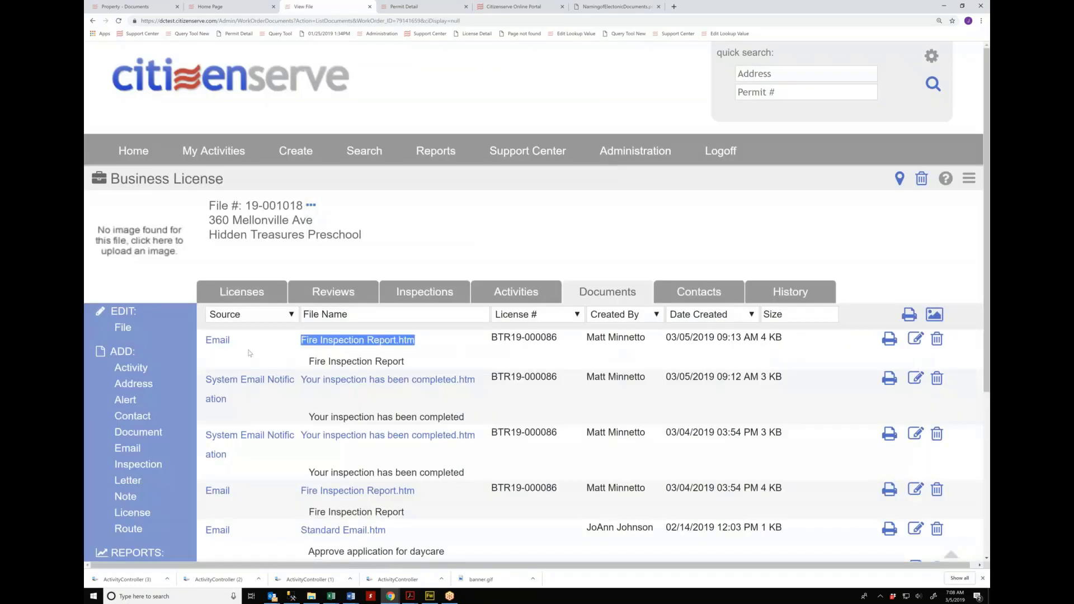
pyautogui.click(369, 341)
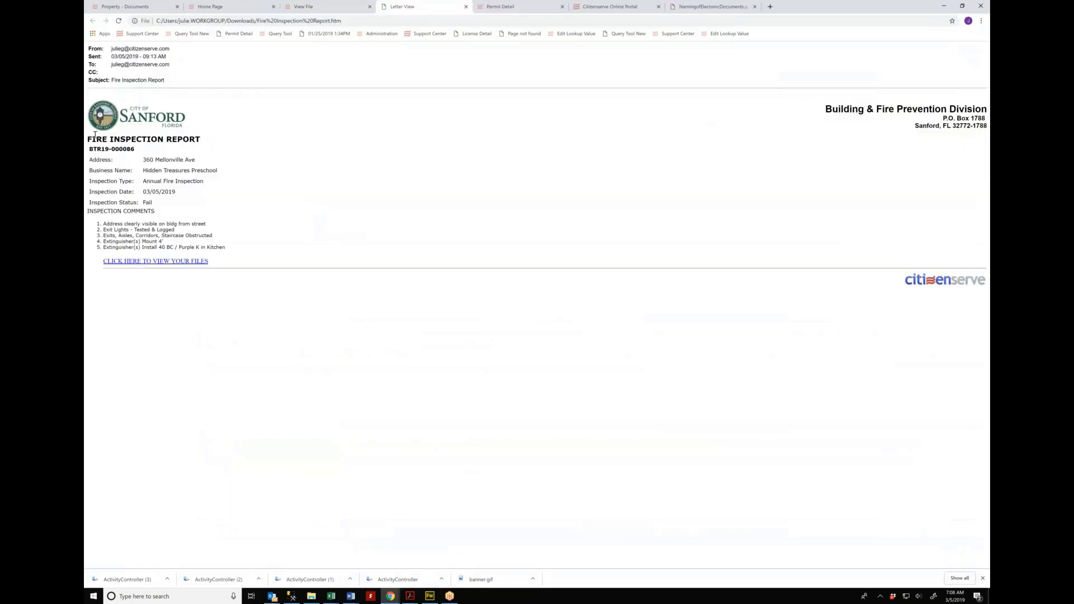
pyautogui.hotkey('ctrl', '+')
pyautogui.hotkey('ctrl', '+')
pyautogui.hotkey('ctrl', '+')
pyautogui.hotkey('ctrl', '+')
pyautogui.hotkey('ctrl', '+')
pyautogui.hotkey('ctrl', '+')
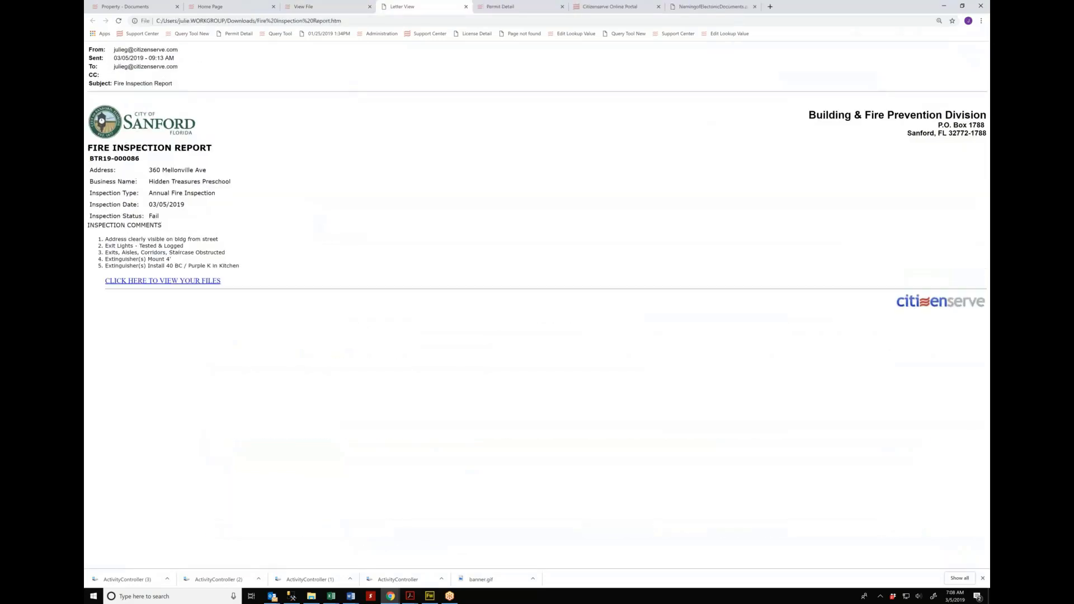
pyautogui.click(466, 7)
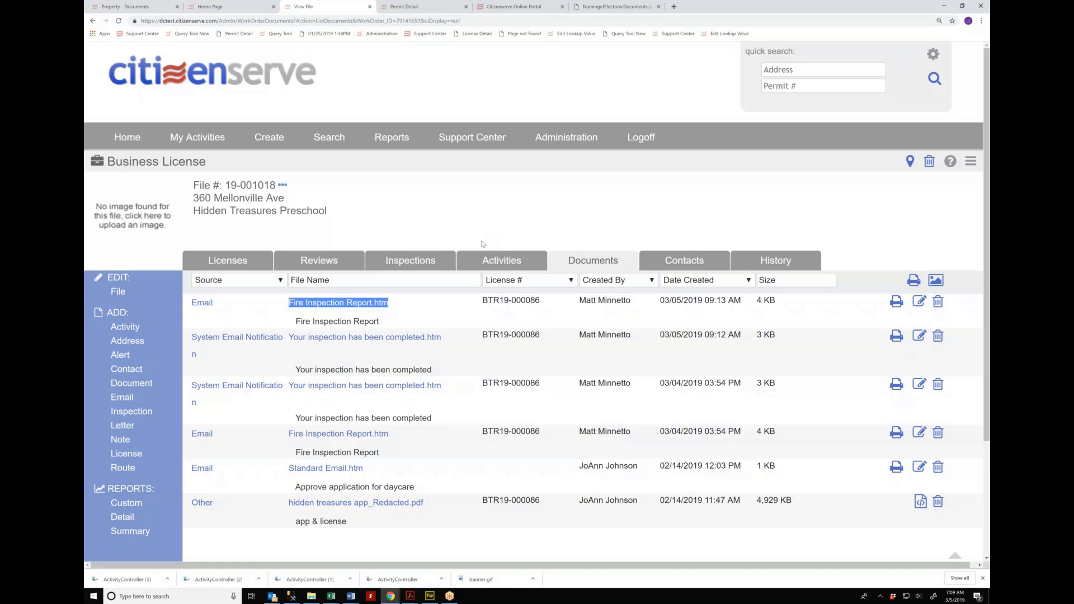
# Step: Open the 03/04/2019 Annual Fire Inspection and close the Select Comments picker without adding comments
pyautogui.click(412, 263)
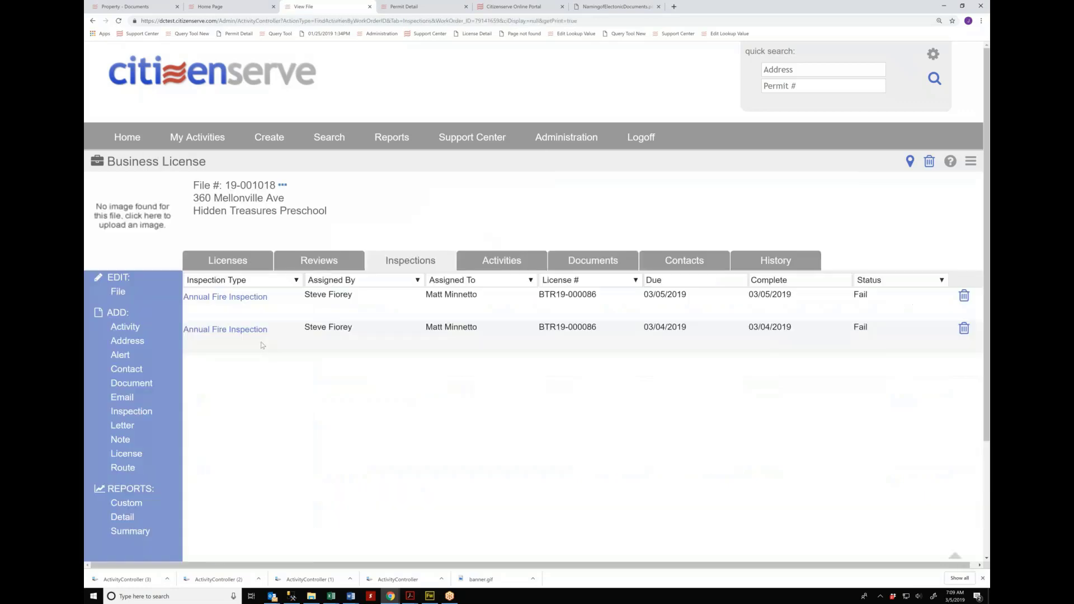
pyautogui.click(233, 331)
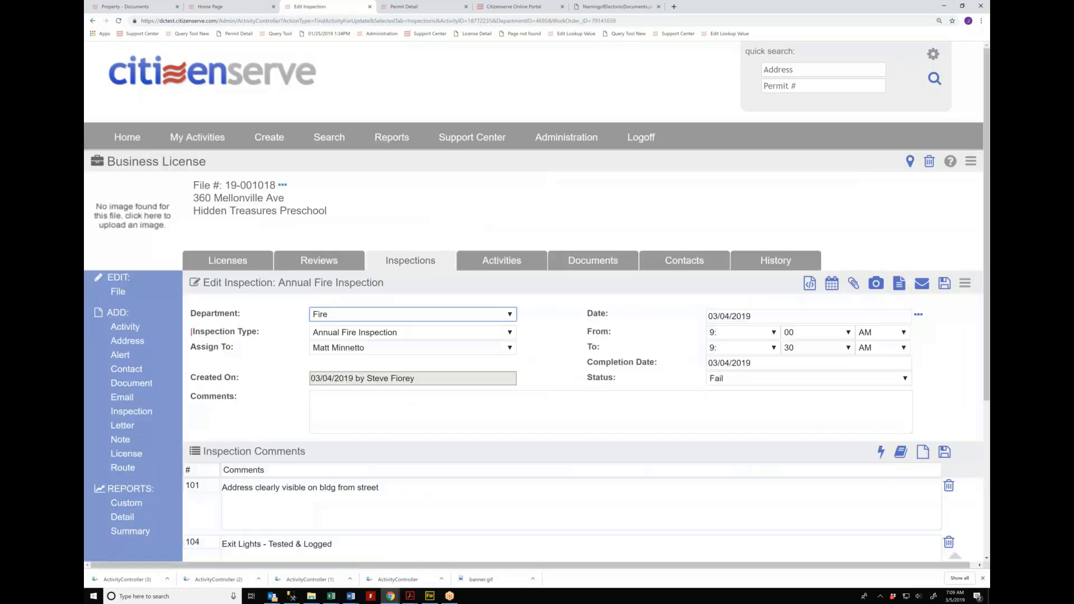
pyautogui.click(900, 453)
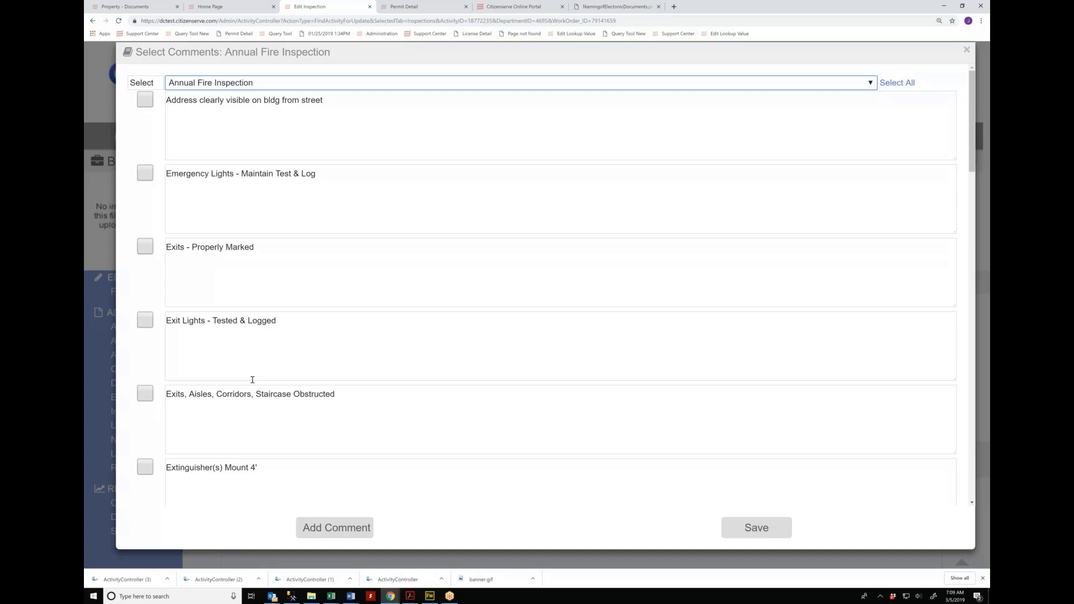
pyautogui.click(94, 441)
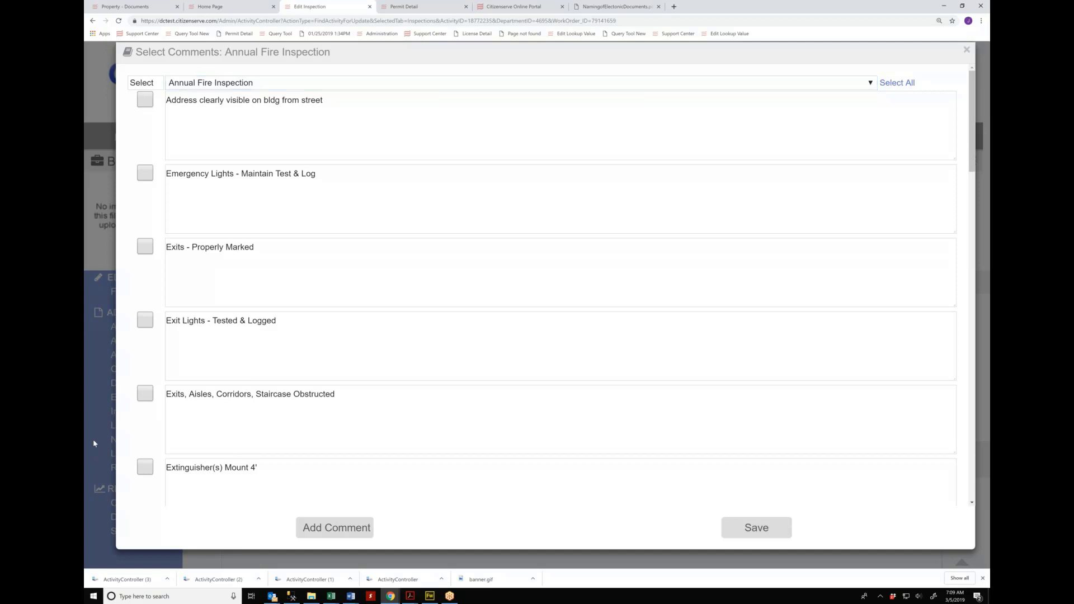
pyautogui.click(93, 444)
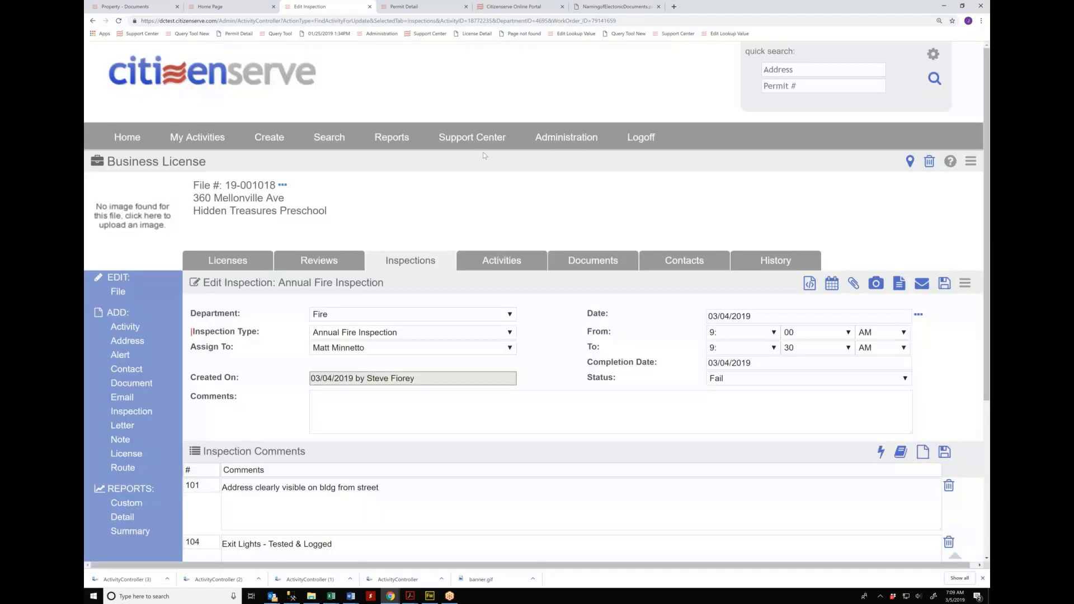
# Step: Submit a support request titled 'add comment' with description 'add this to my inspection comments:' plus filler text
pyautogui.moveTo(499, 147)
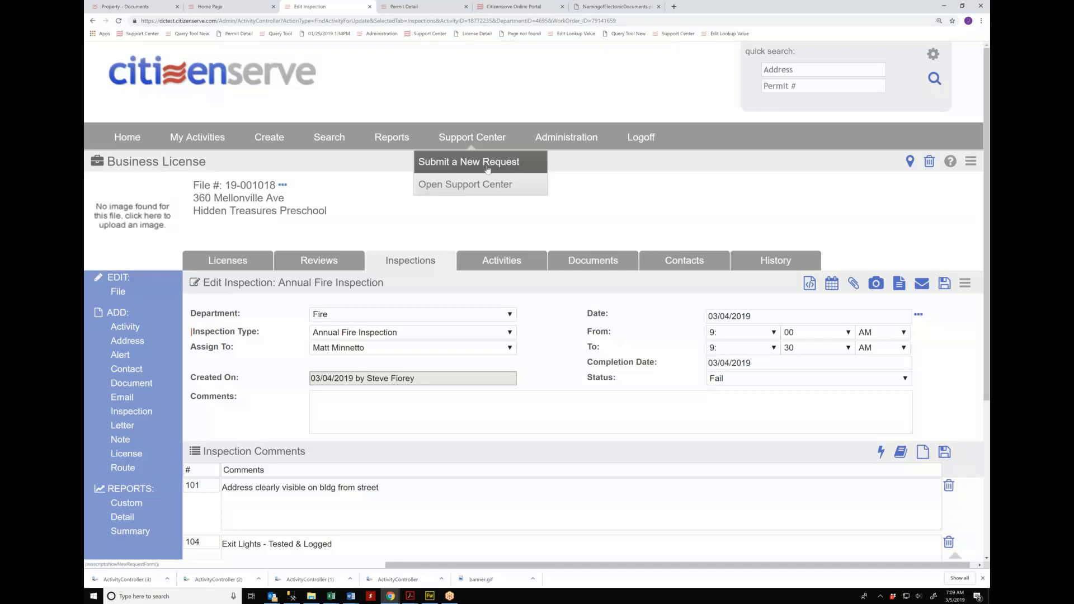
pyautogui.click(487, 169)
pyautogui.write('add comment')
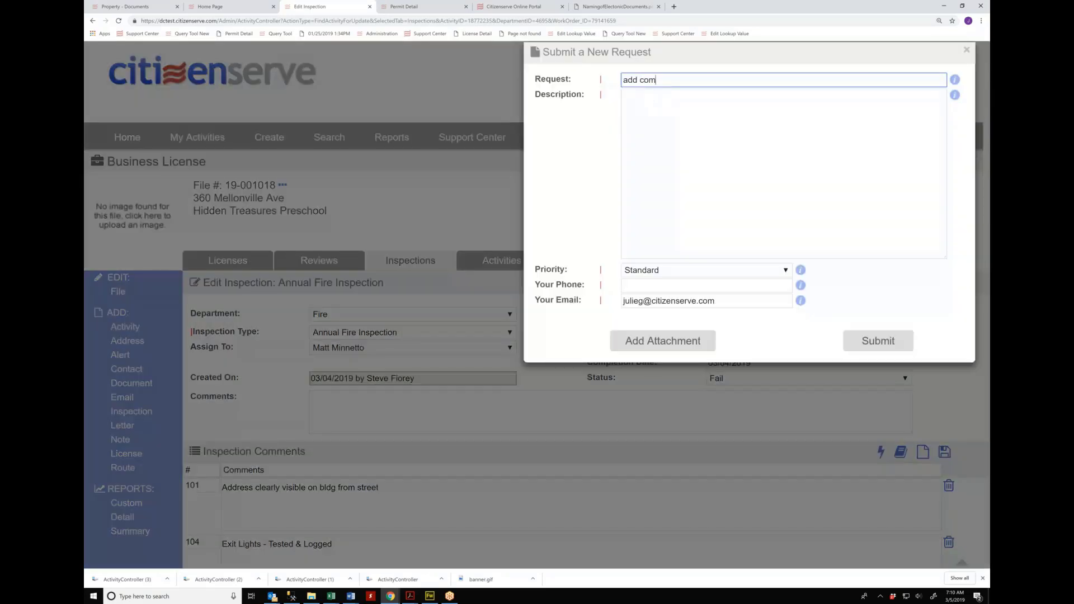
pyautogui.press('Tab')
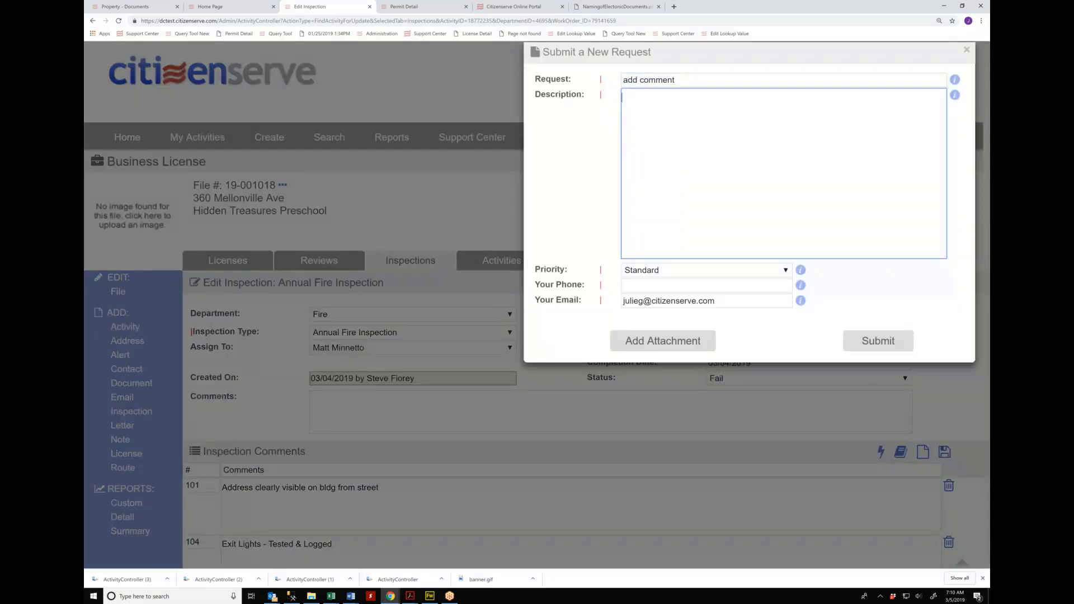
pyautogui.write('add this to my inspection comments:')
pyautogui.press('Return')
pyautogui.write('sdlkfj dskjlf dsflksdfj;lksdfj sd;lkfjsdl;fkj ds;lkfj')
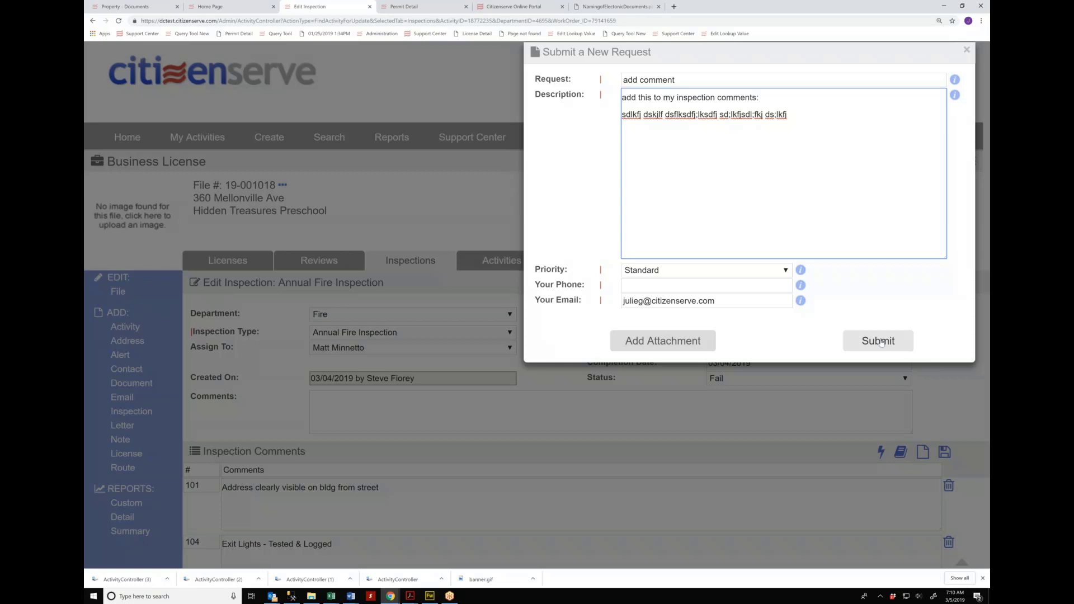
pyautogui.click(632, 414)
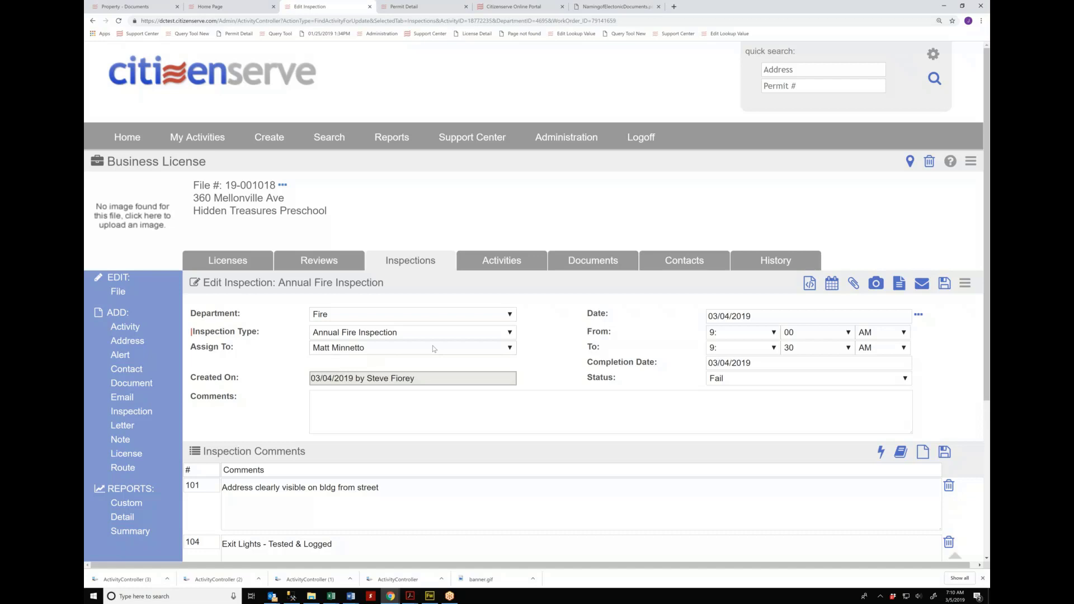
pyautogui.click(376, 338)
pyautogui.click(274, 339)
pyautogui.click(328, 349)
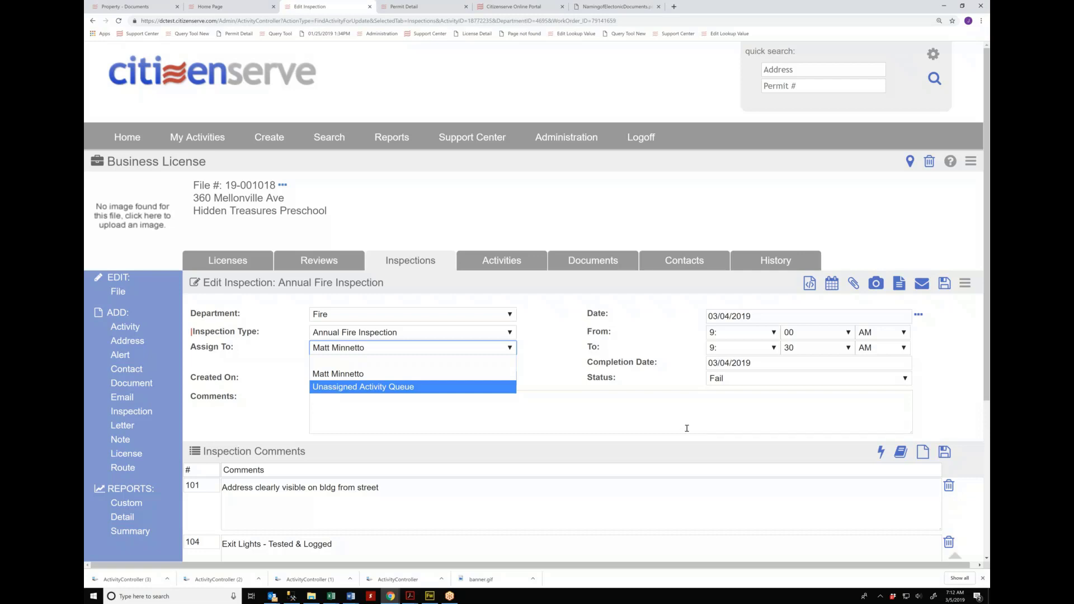
# Step: Keep the inspection status at Fail and switch the department to Building
pyautogui.click(726, 383)
pyautogui.click(732, 380)
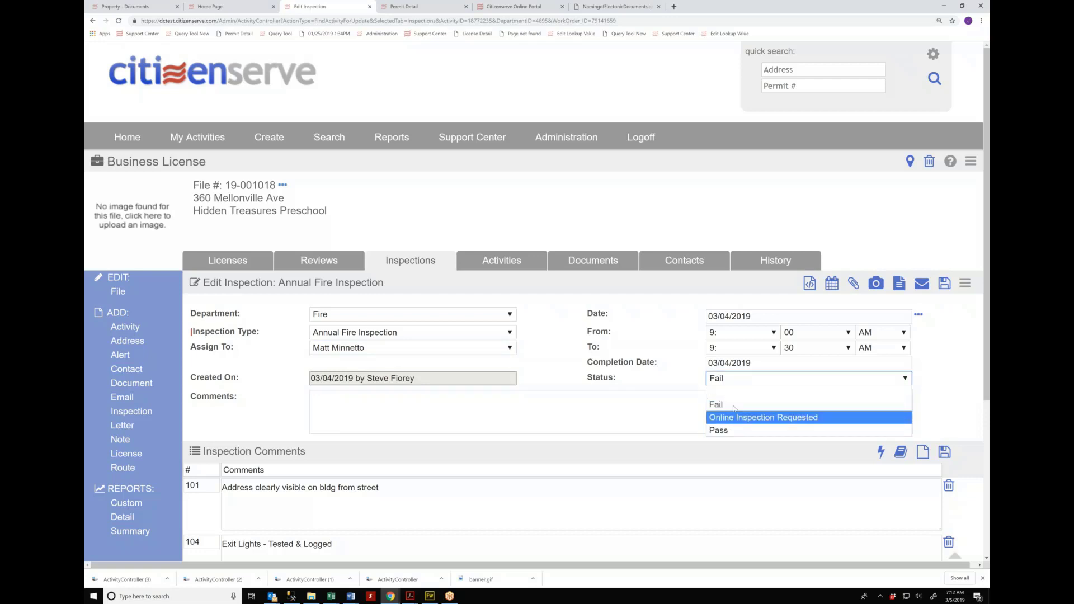
pyautogui.click(389, 312)
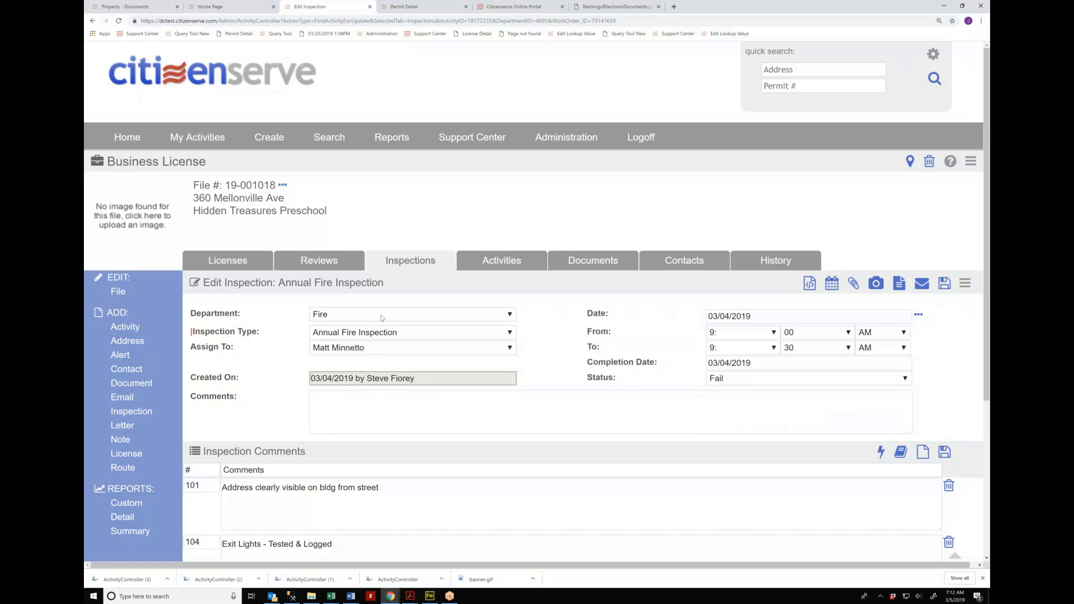
pyautogui.click(382, 317)
pyautogui.click(358, 327)
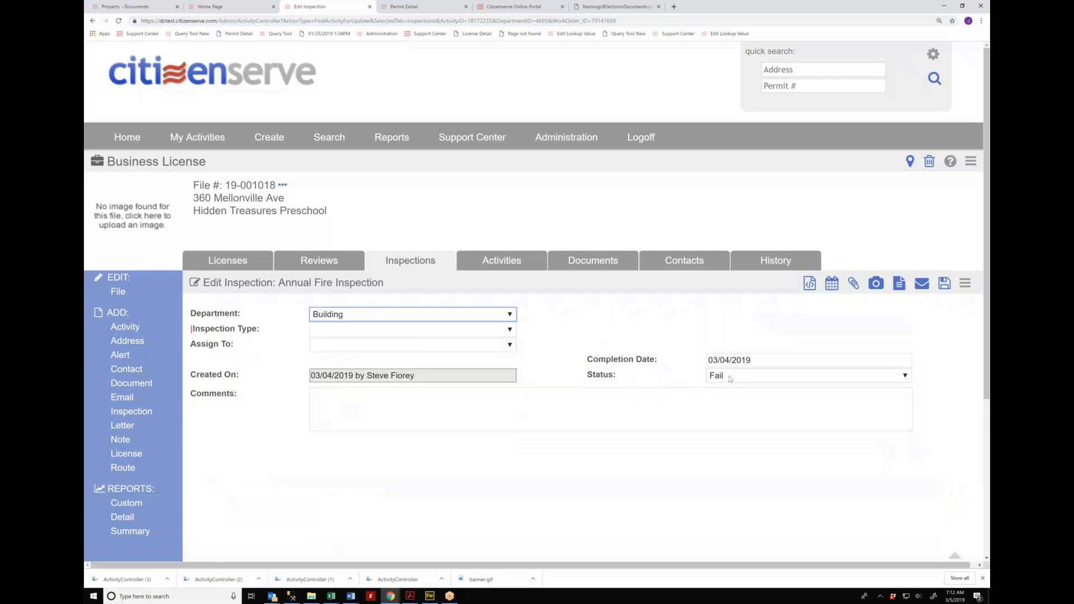
# Step: Set the inspection type to B - FINAL POOL SCREEN ENCLOSURE and review its status options
pyautogui.click(730, 379)
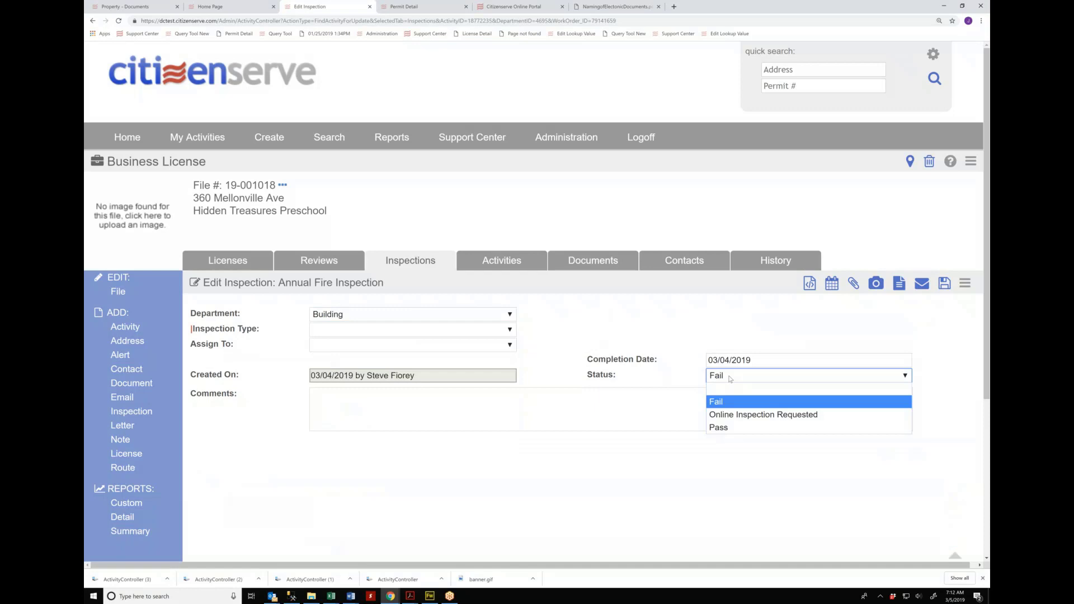
pyautogui.click(389, 330)
pyautogui.click(391, 275)
pyautogui.click(727, 378)
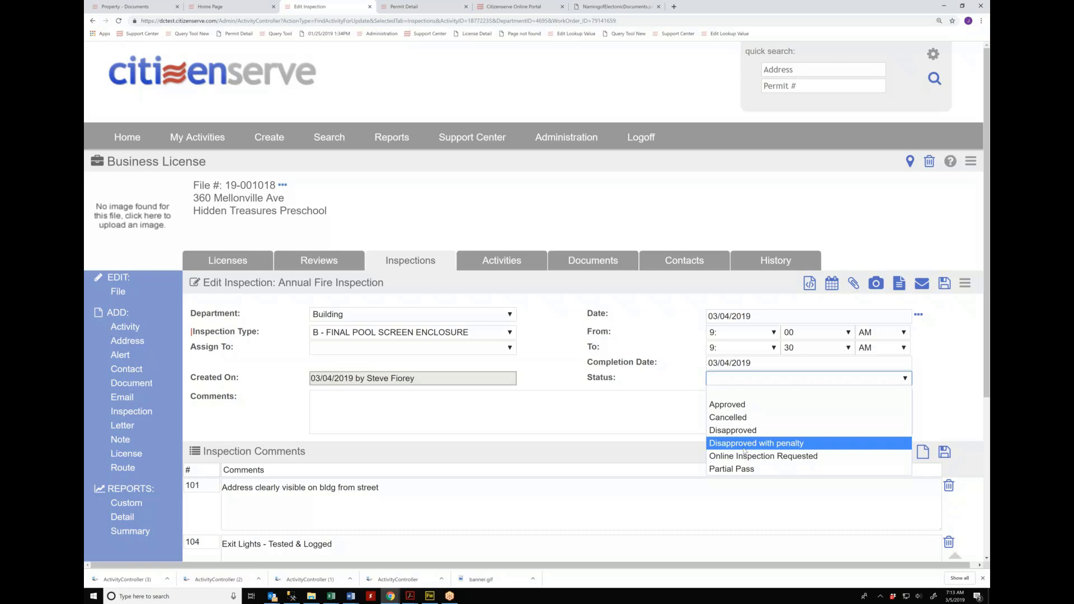
pyautogui.press('Up')
pyautogui.press('Up')
pyautogui.press('Return')
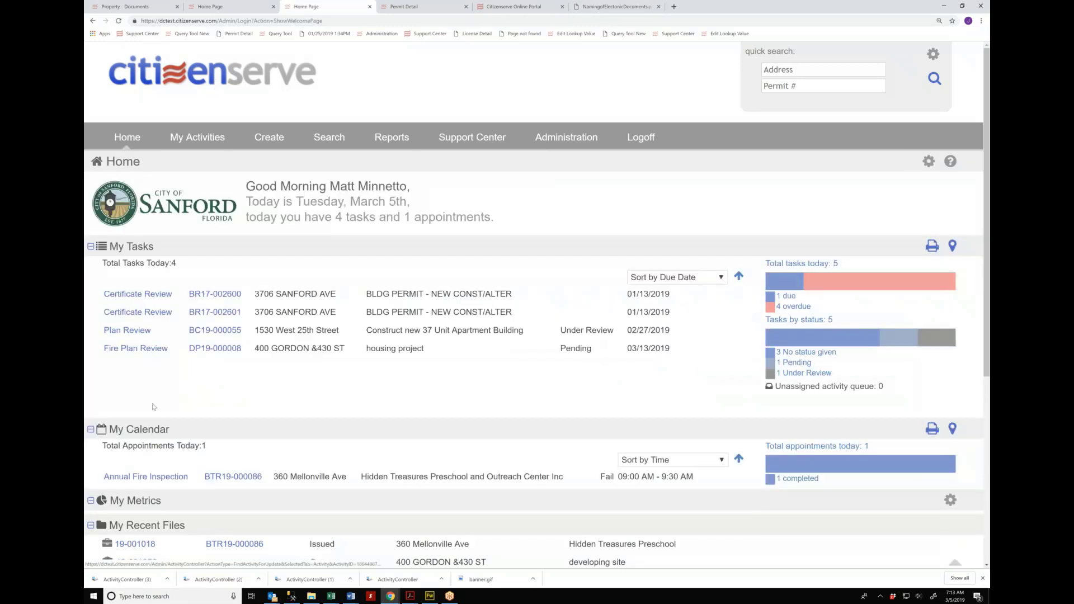
# Step: Scroll the Home dashboard, then submit the pre-filled login form
pyautogui.scroll(-1, 178, 427)
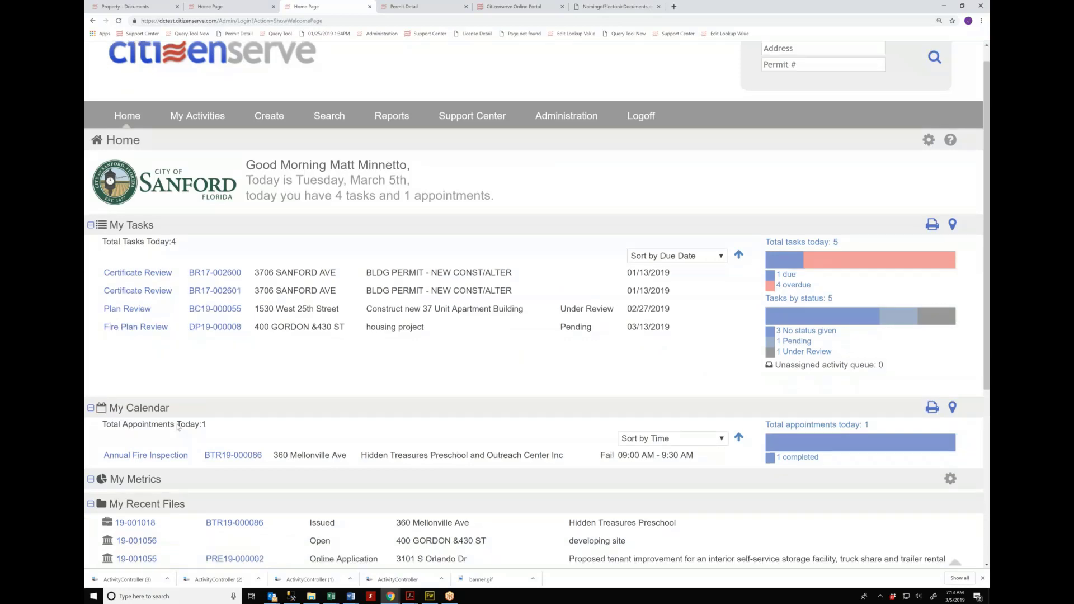
pyautogui.scroll(-2, 178, 427)
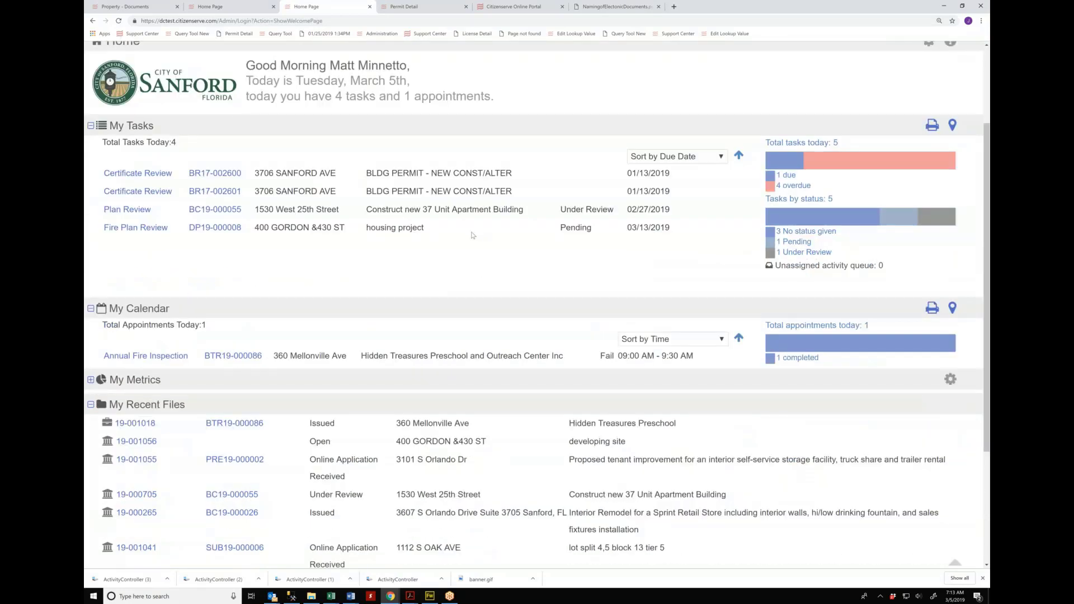
pyautogui.scroll(3, 473, 236)
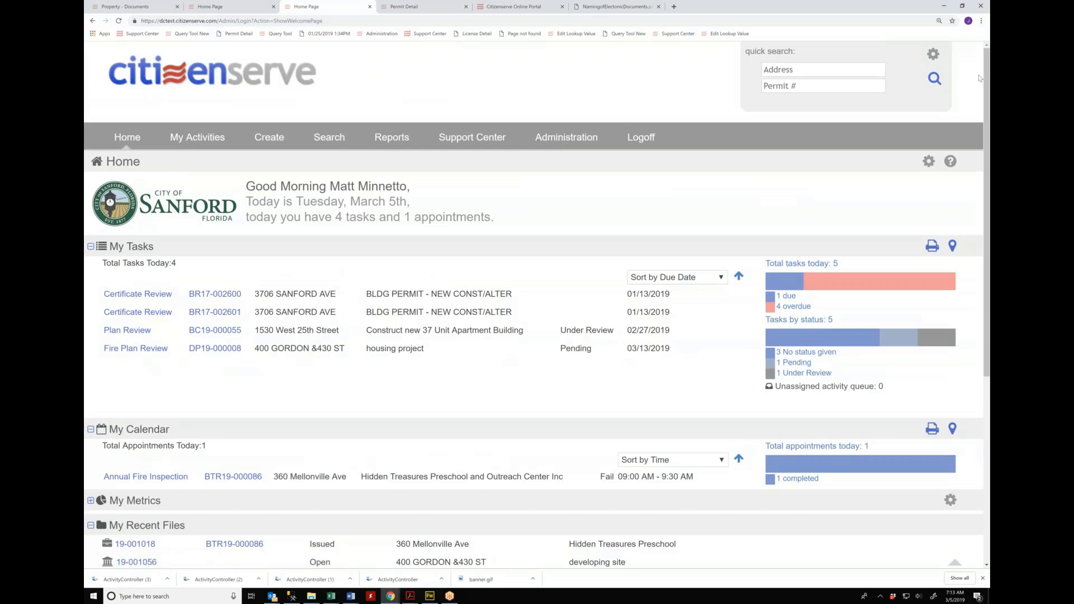
pyautogui.click(544, 366)
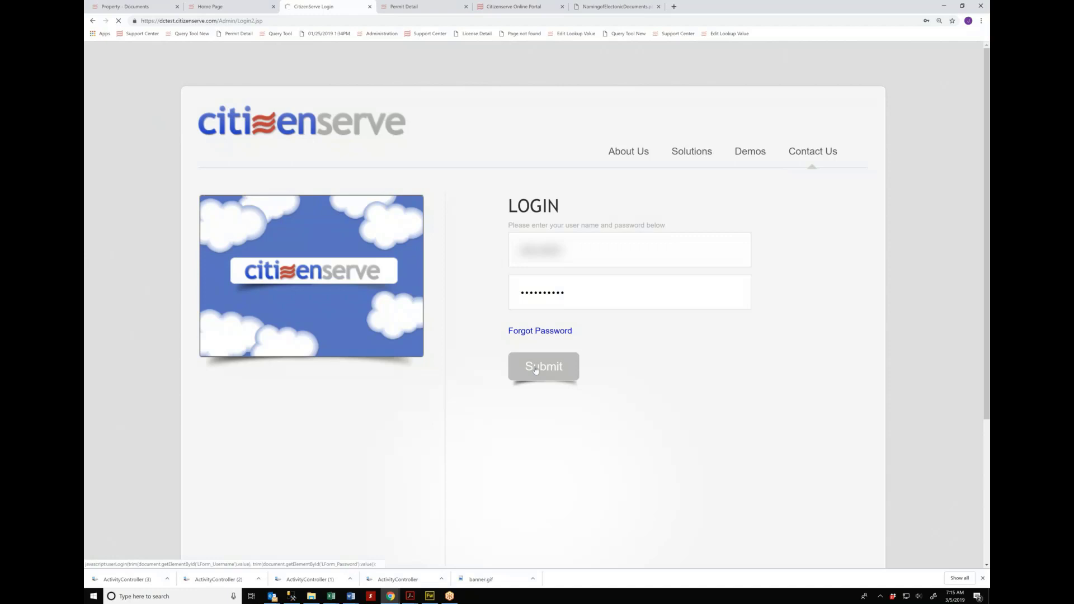
# Step: Submit the login form again to enter the portal
pyautogui.click(536, 370)
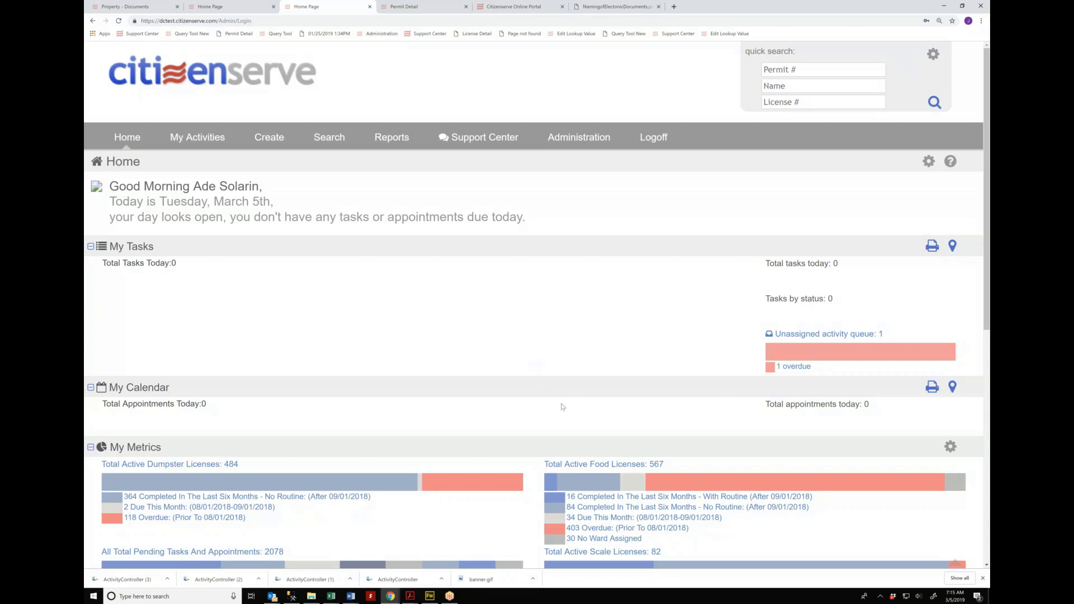
pyautogui.scroll(-2, 561, 407)
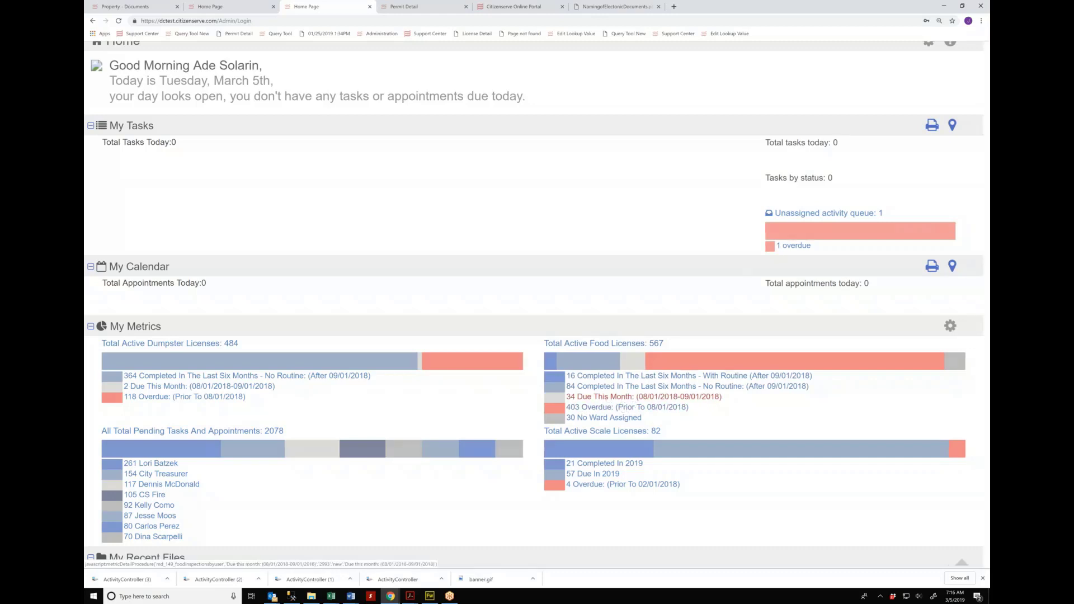
# Step: Open the '34 Due This Month' food license list (08/01/2018–09/01/2018) and scroll through it
pyautogui.click(606, 399)
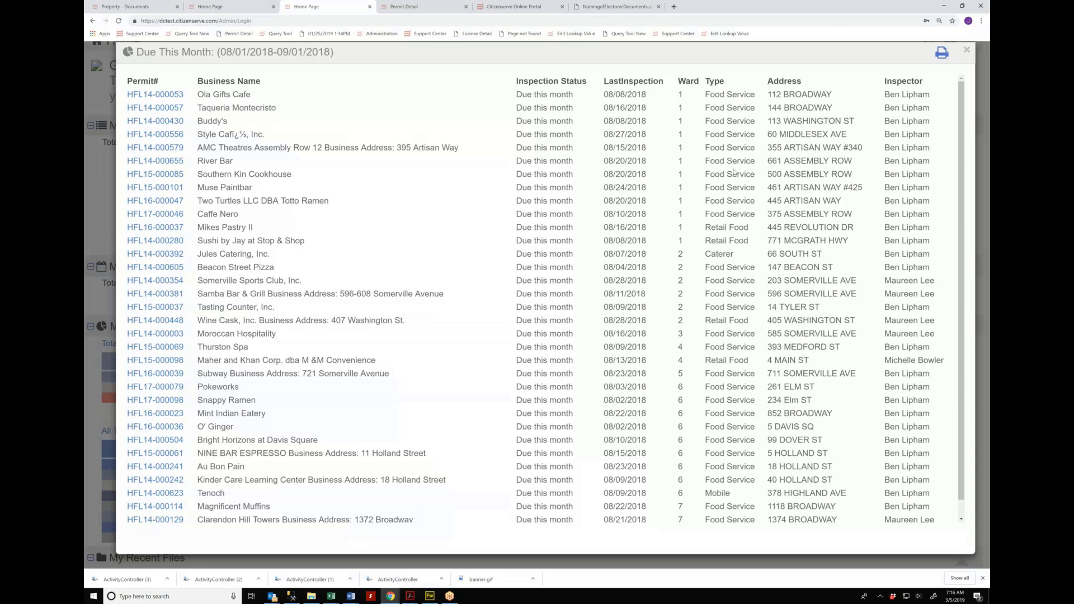
pyautogui.scroll(-1, 734, 171)
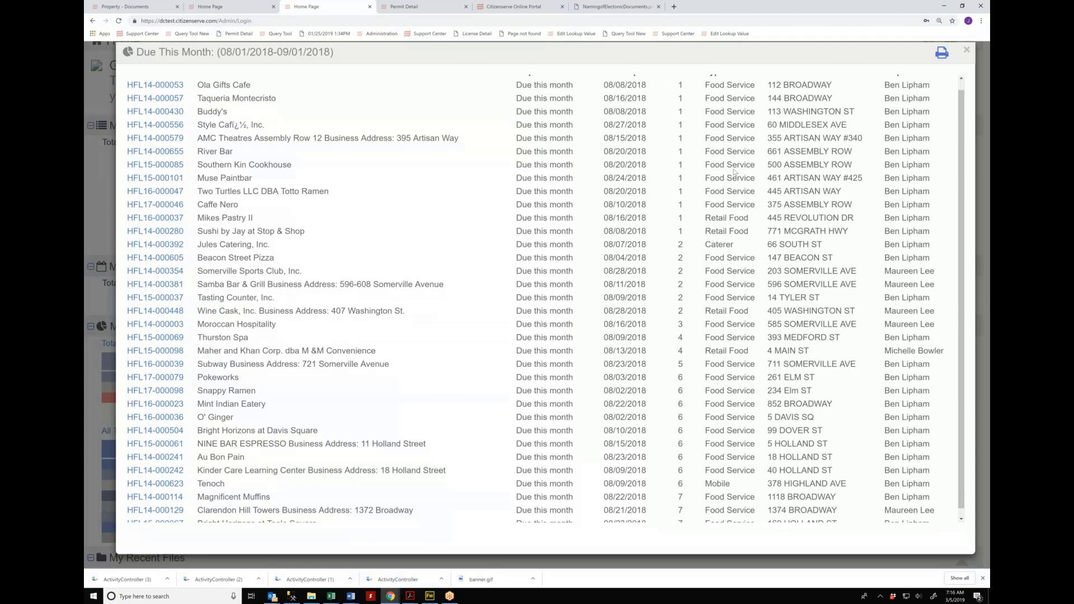
pyautogui.scroll(-1, 734, 171)
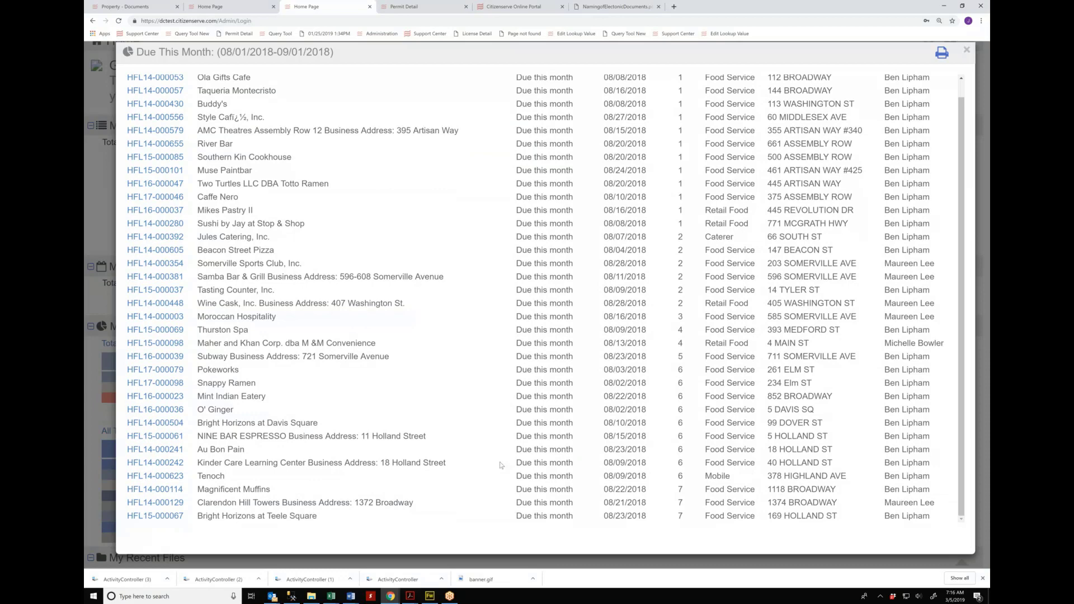